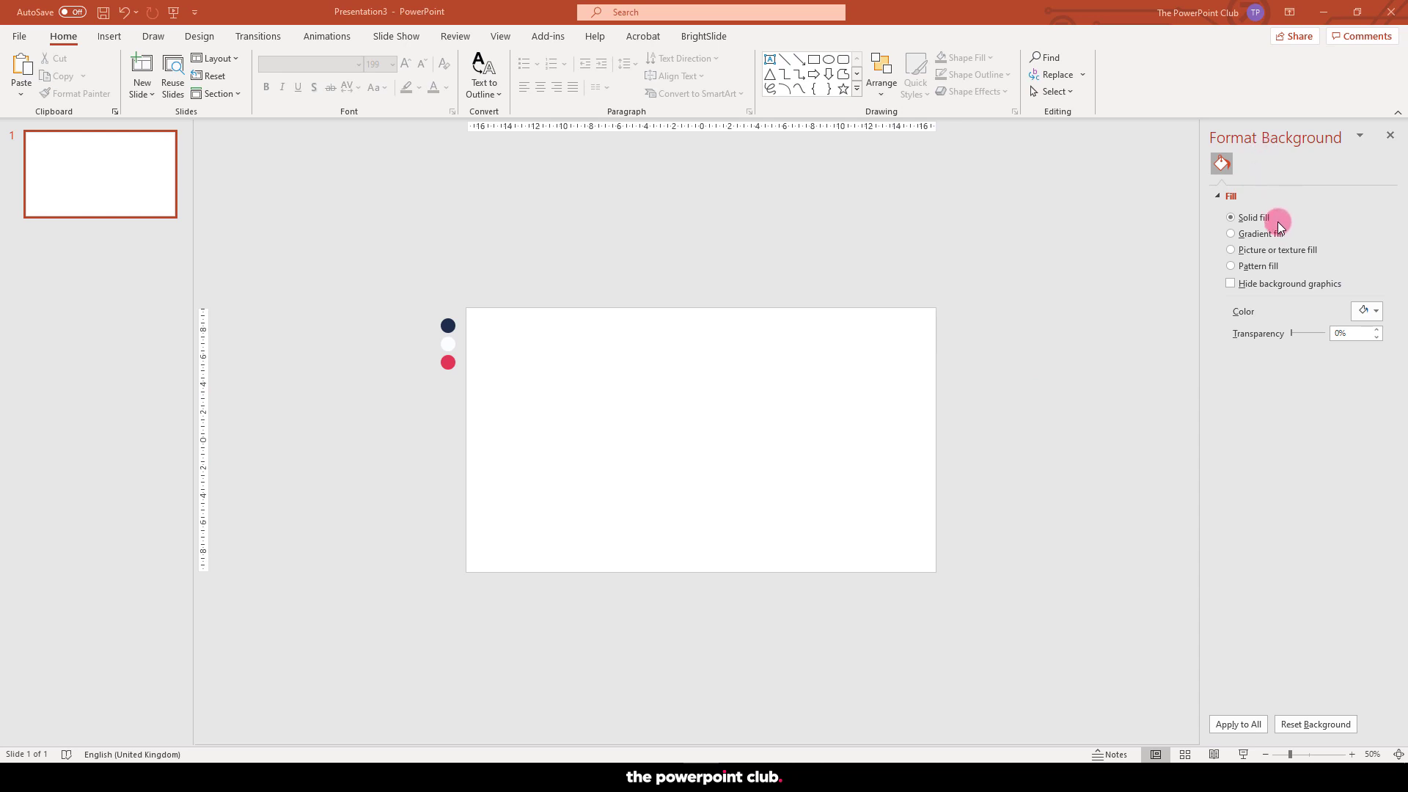
Step: Fill the slide background with the navy sampled from the colour dot
left_click(1373, 317)
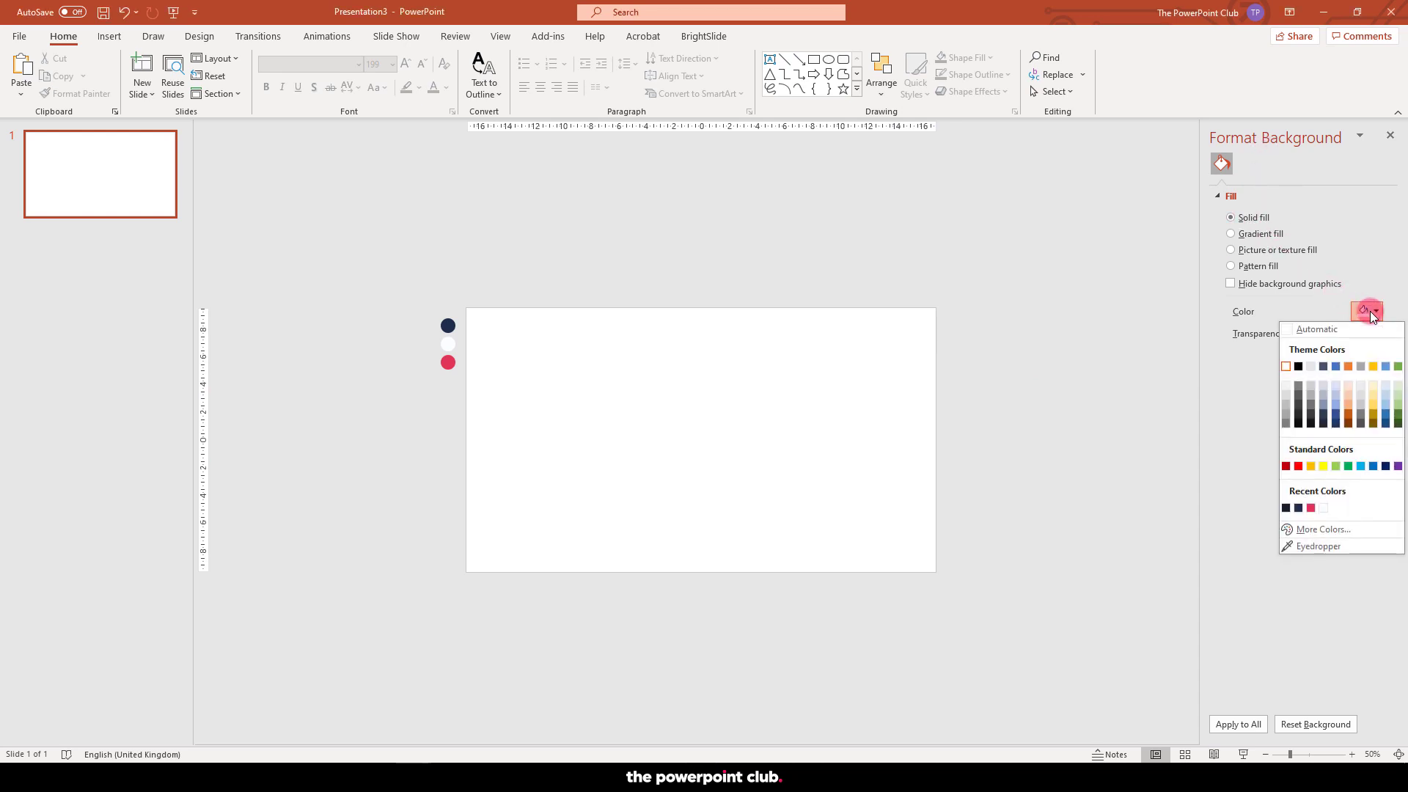
left_click(1312, 547)
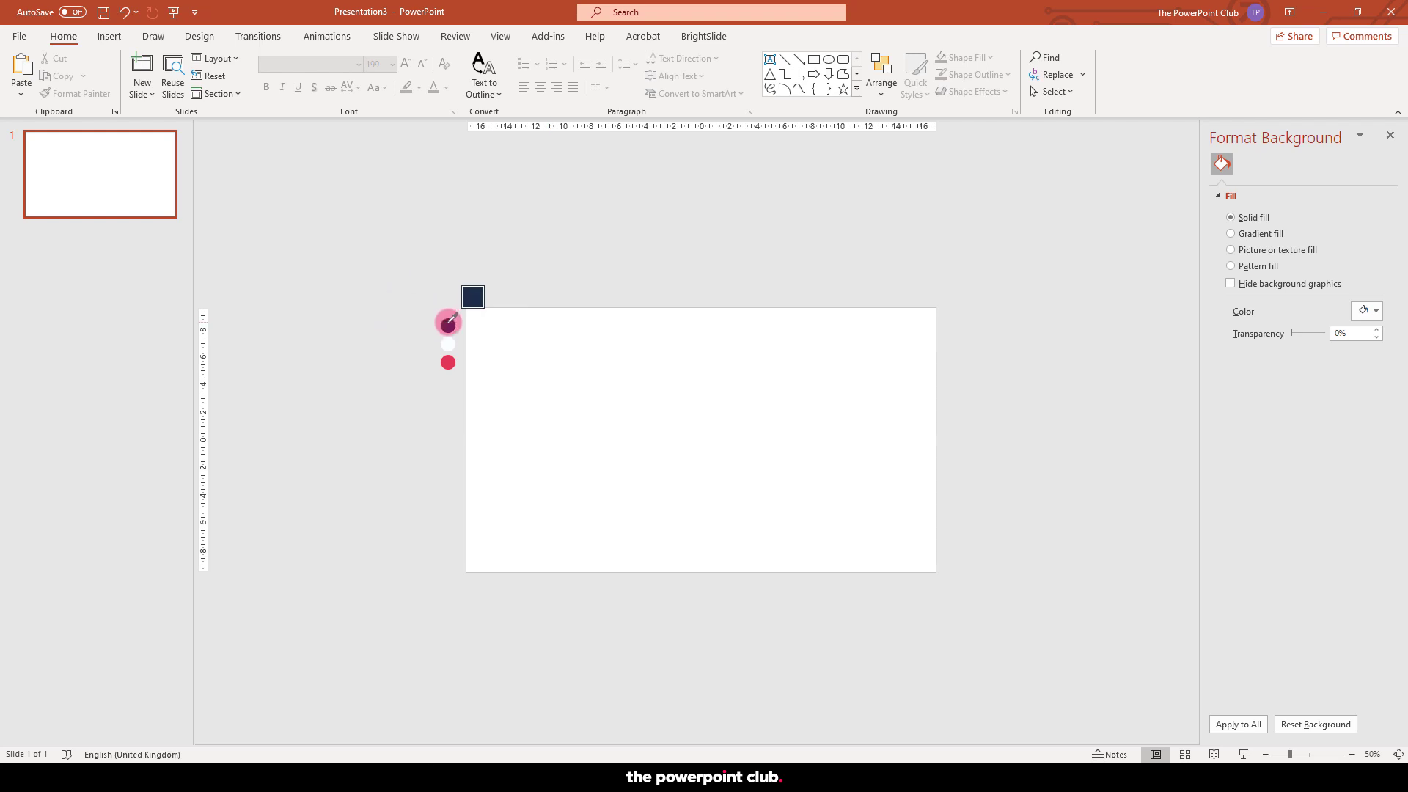
left_click(448, 324)
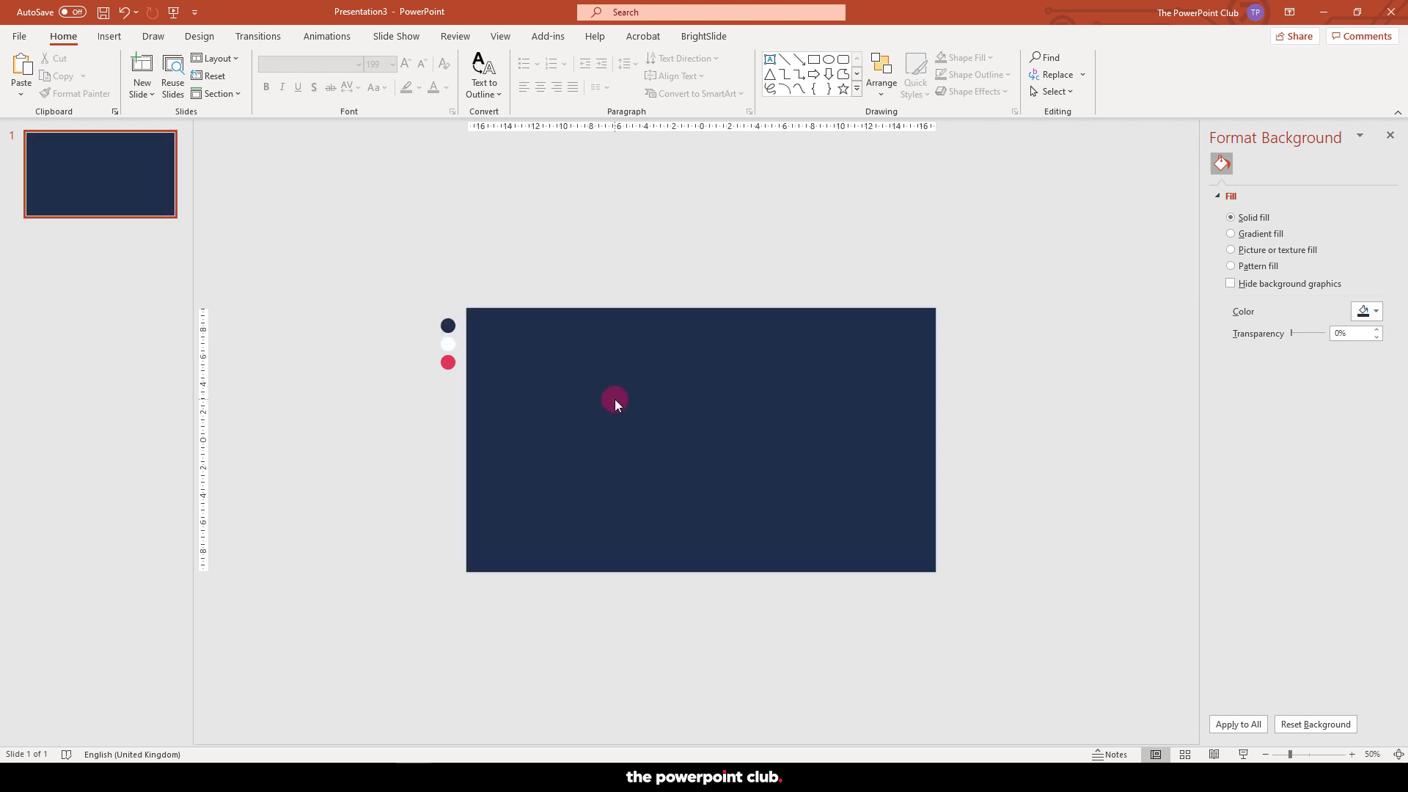
Step: Add a centred text box with the name, coloured white sampled from the white dot
scroll(614, 399, "up", 2)
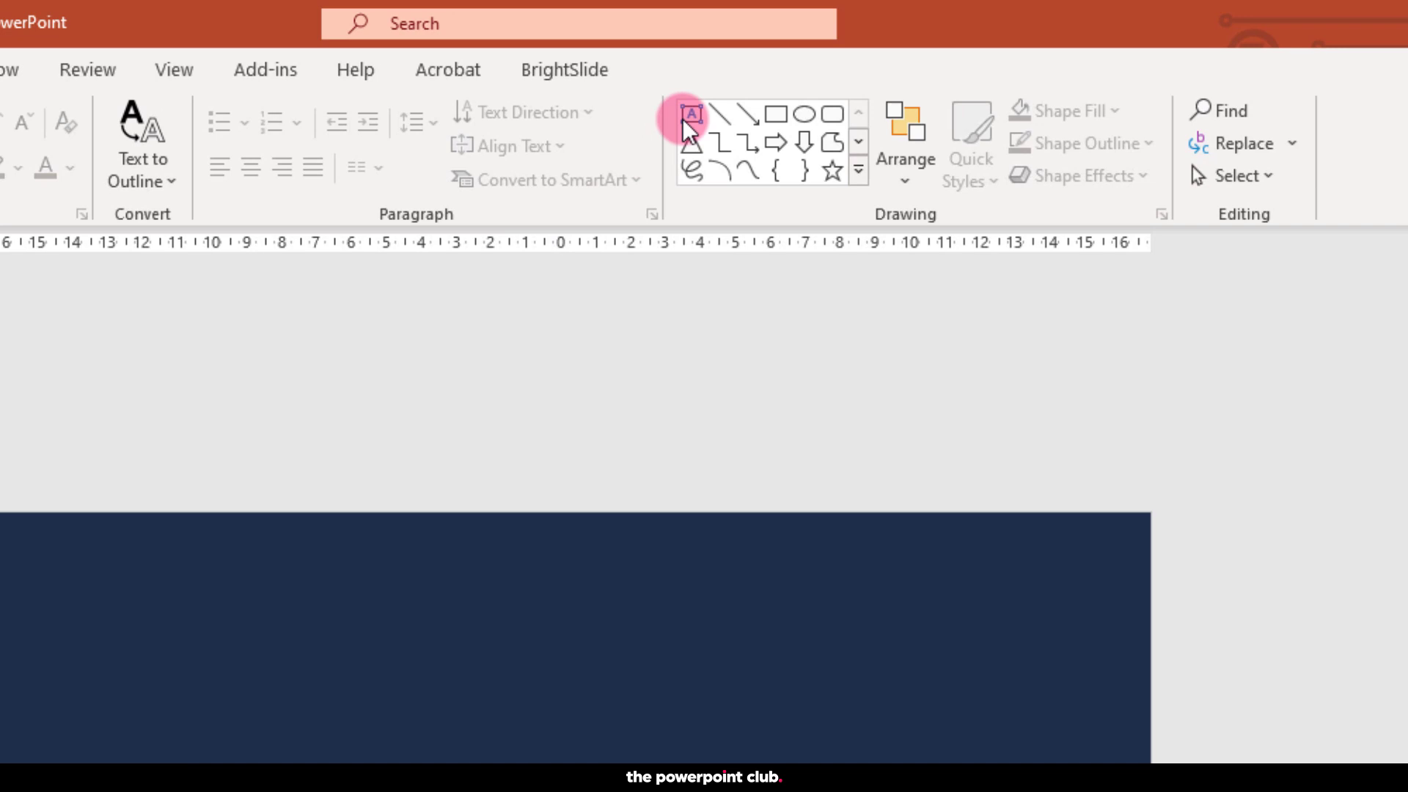
left_click(689, 115)
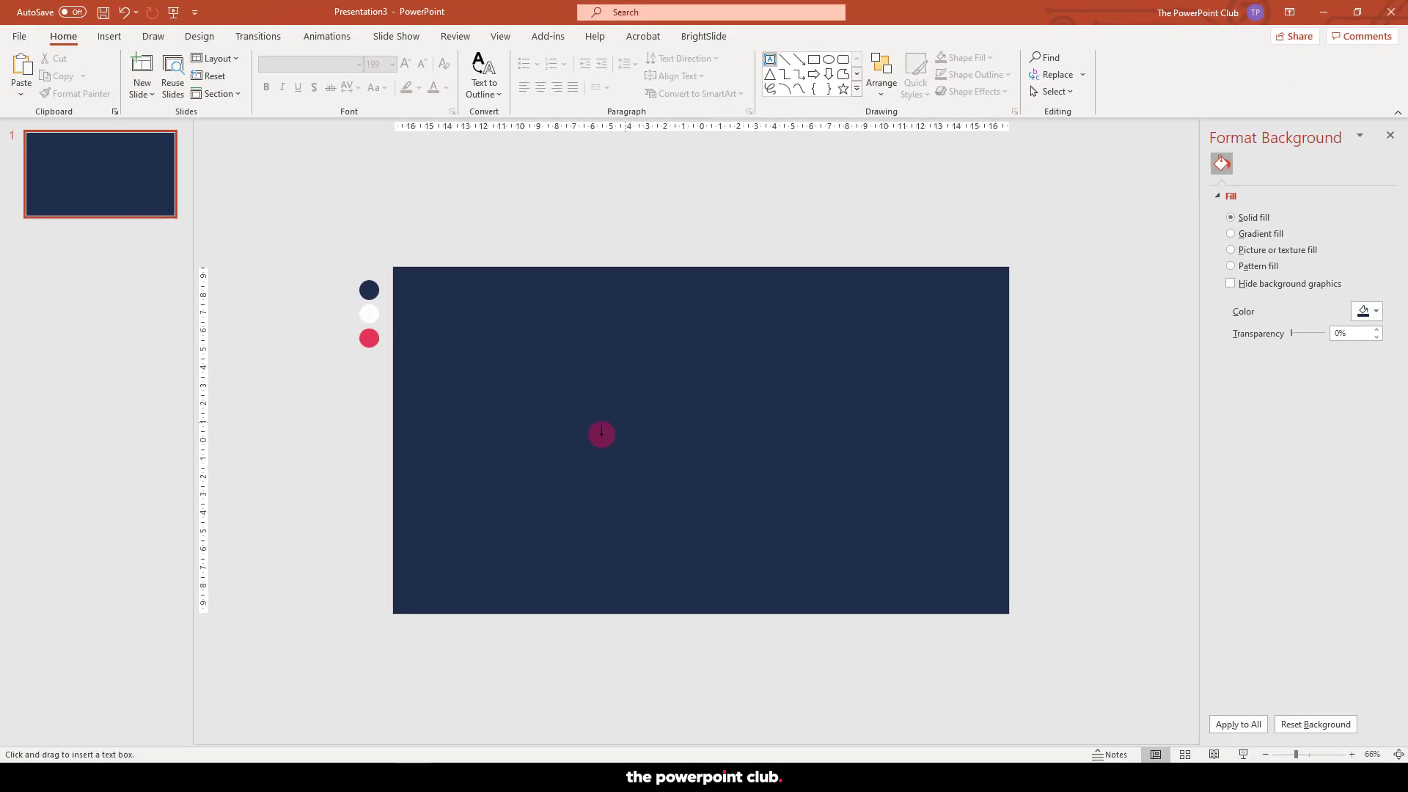
left_click(592, 402)
type("SAM")
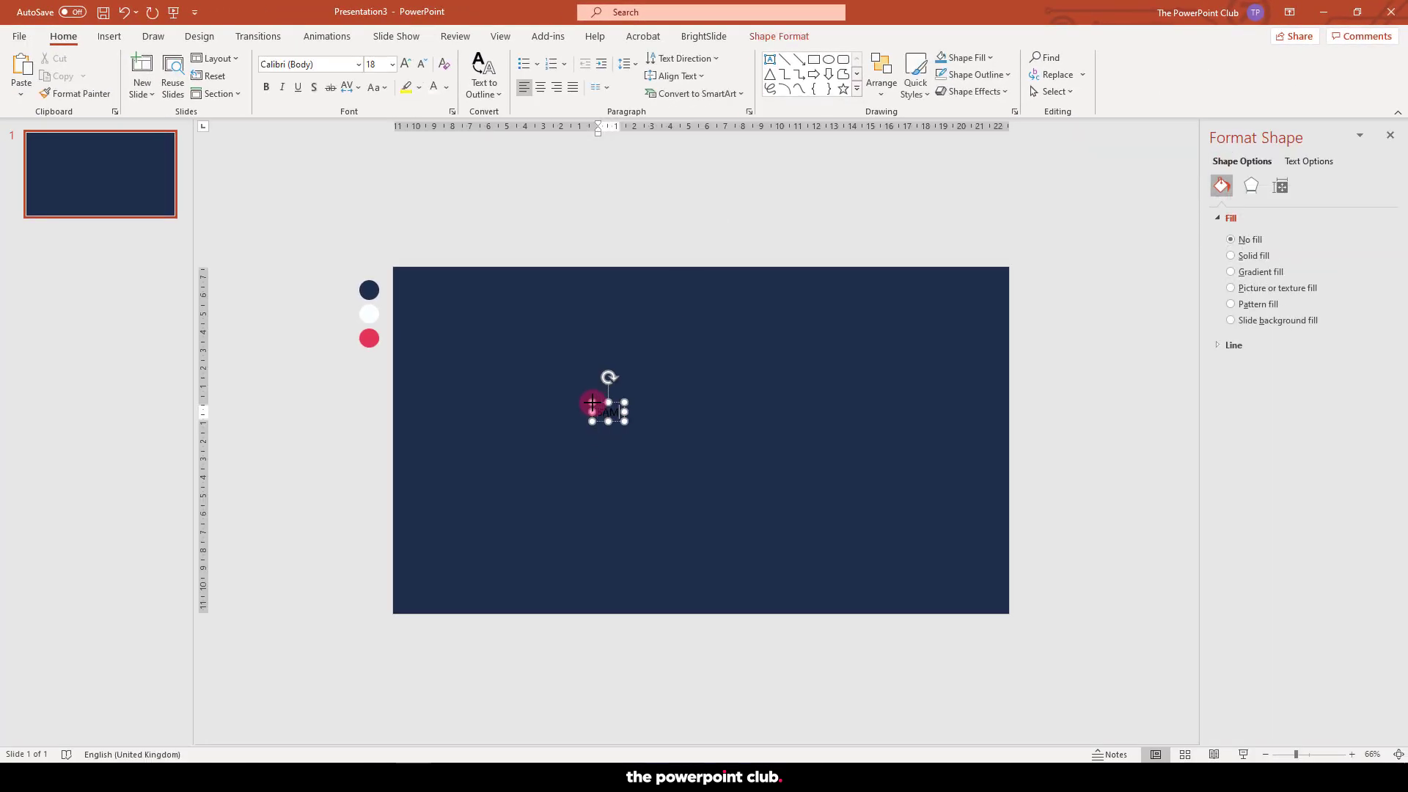
type("UEL")
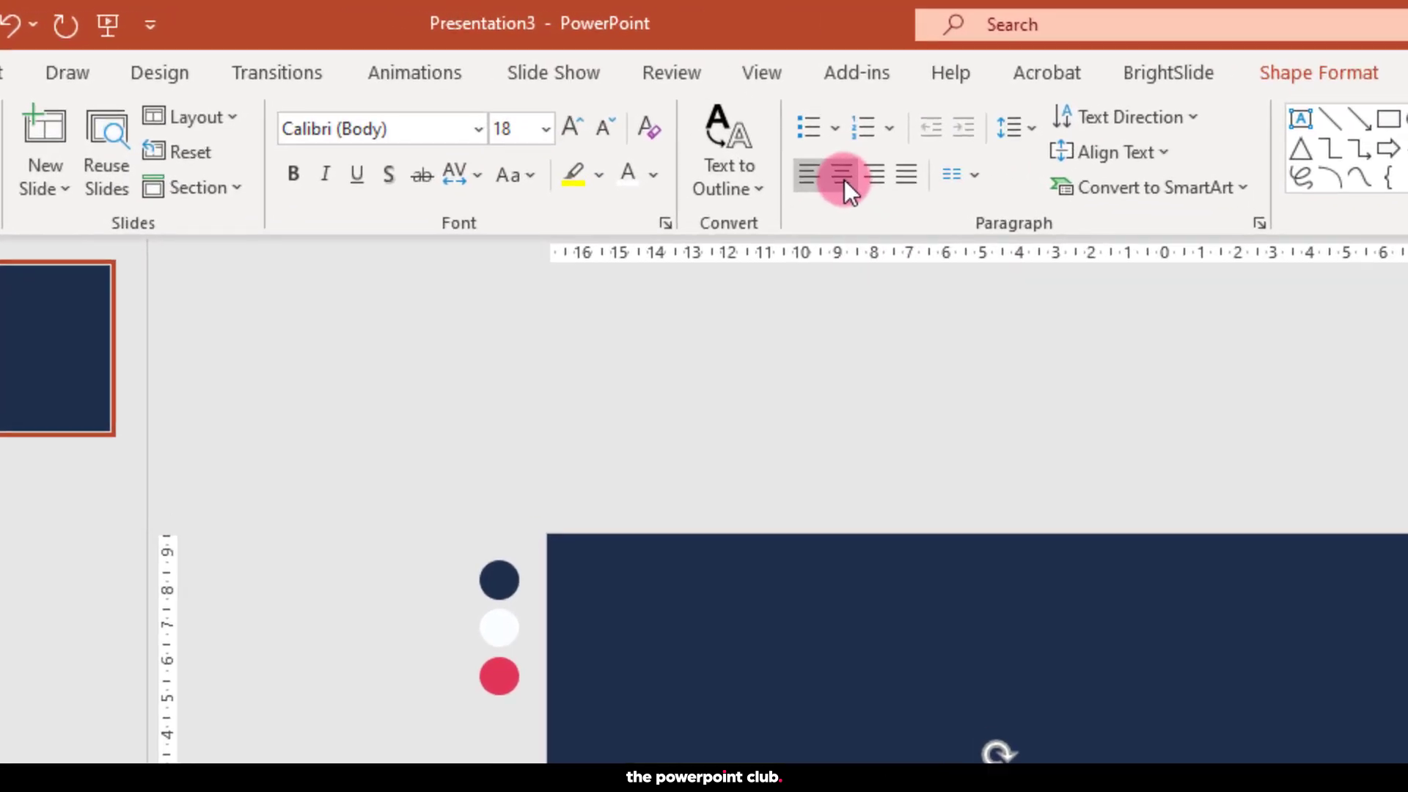
left_click(843, 179)
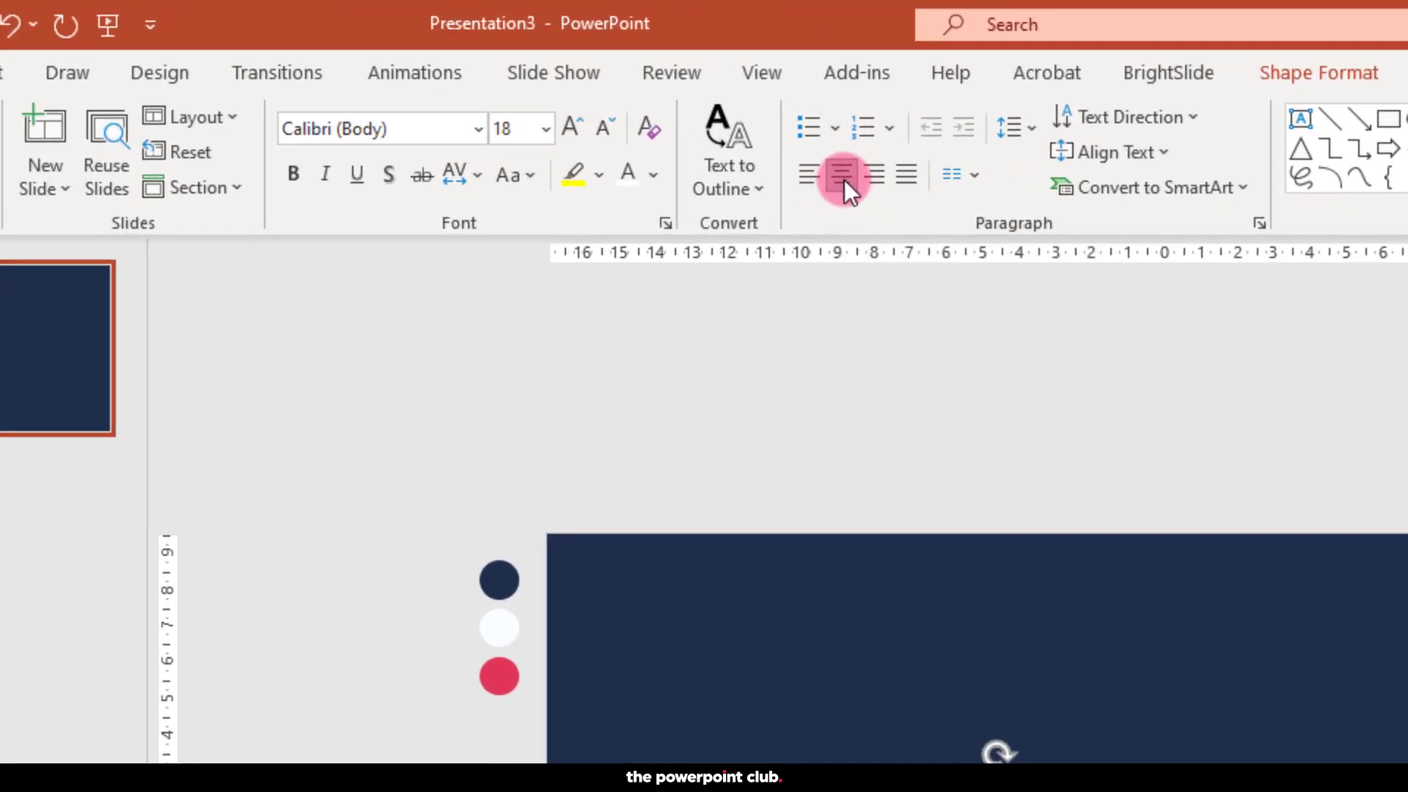
left_click(655, 173)
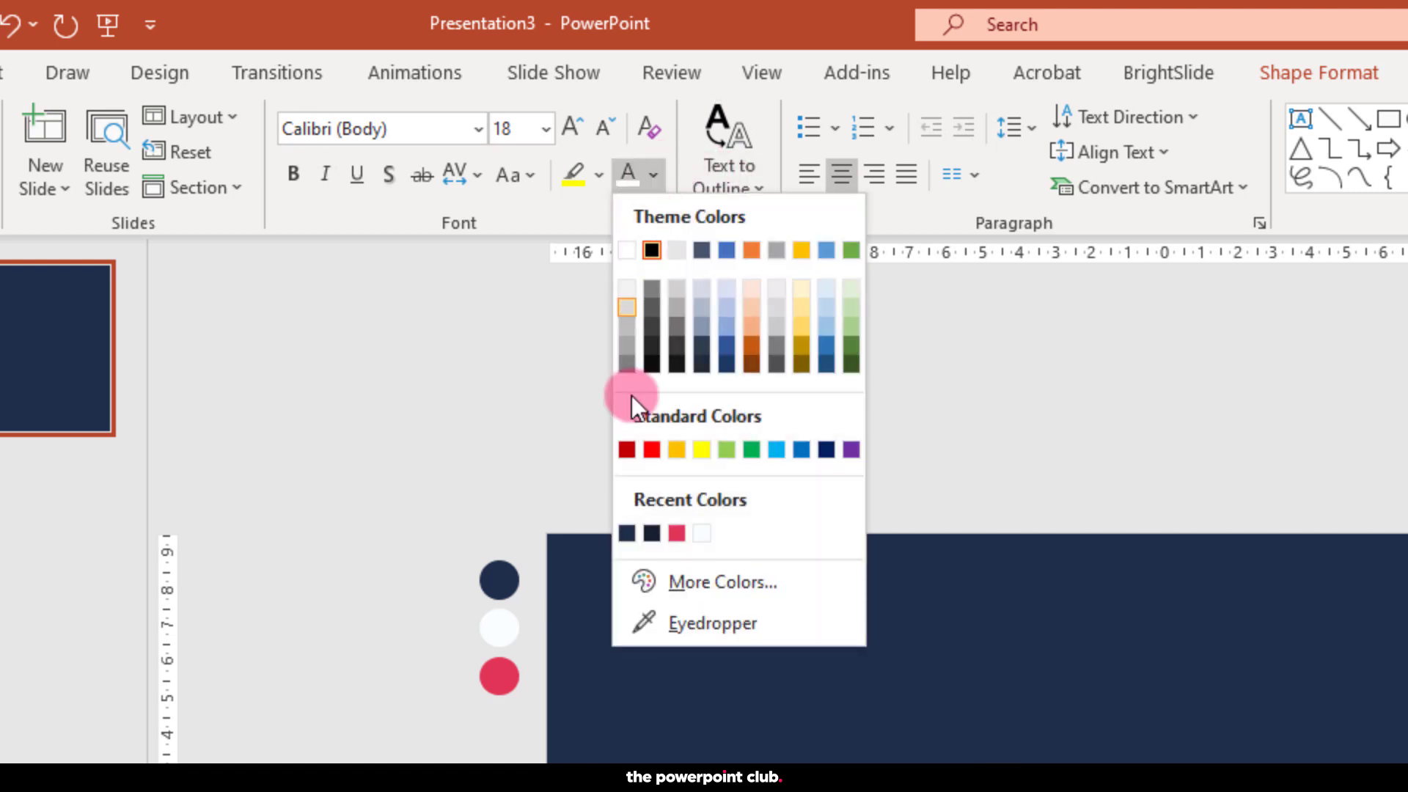
left_click(643, 622)
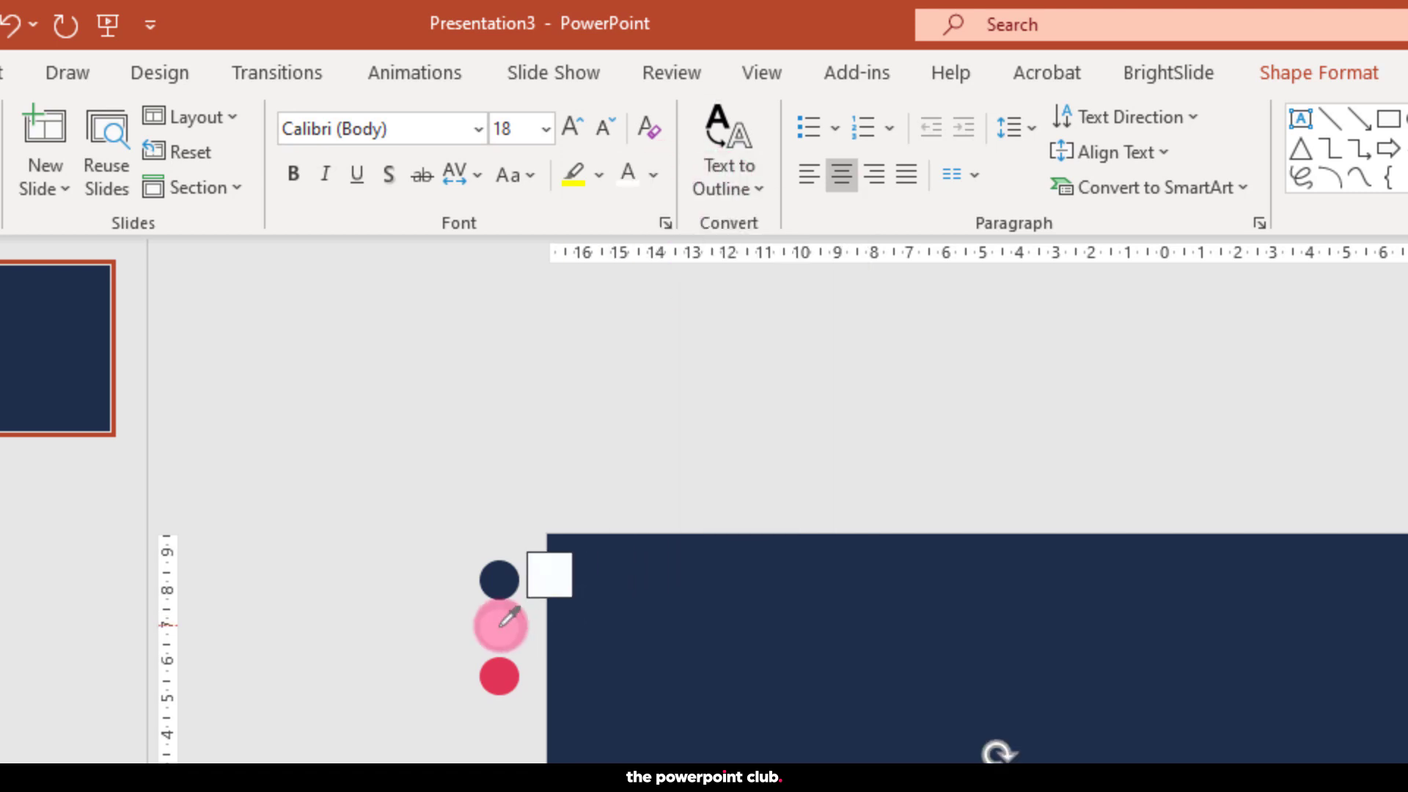
left_click(503, 623)
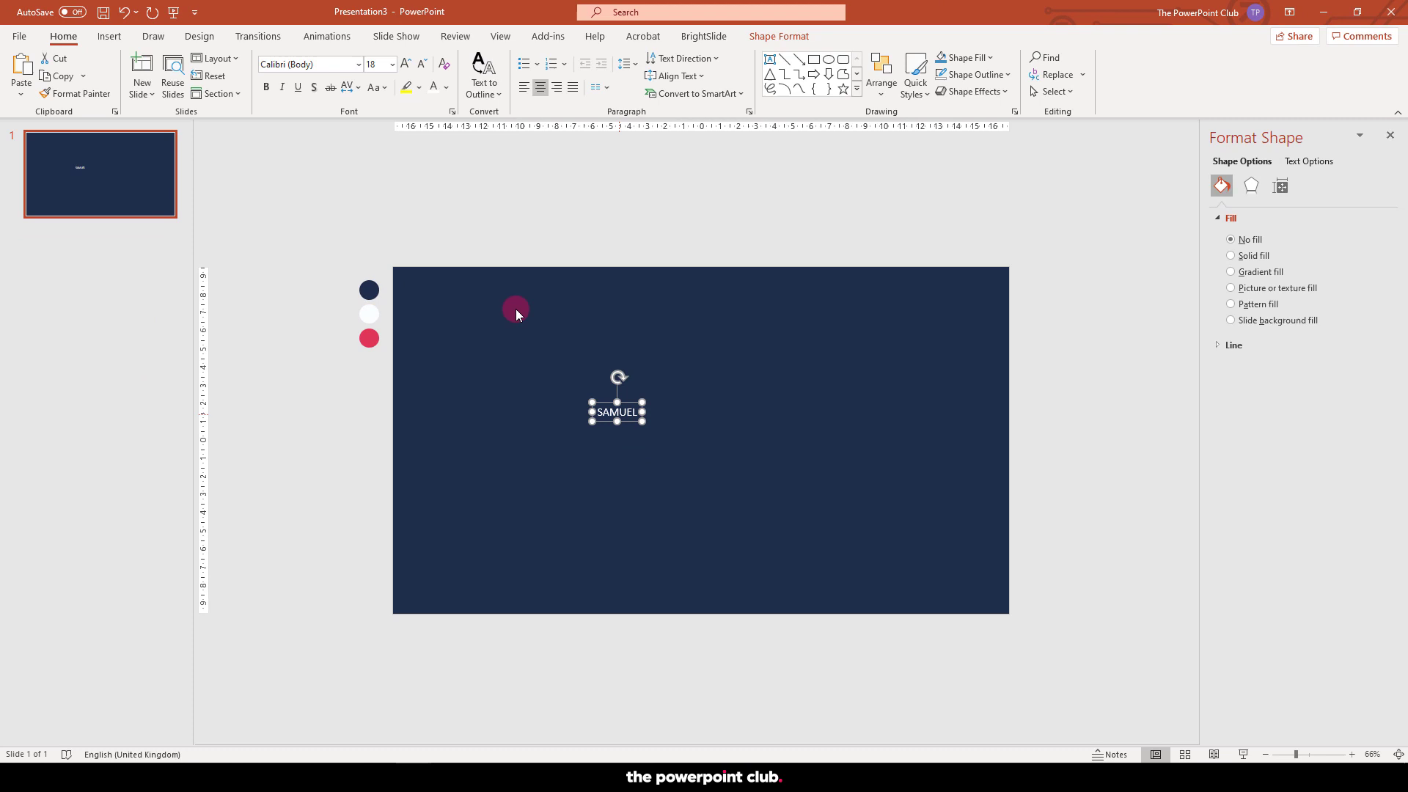
Step: Set the name text to Oslo Black at 199 pt
left_click(358, 64)
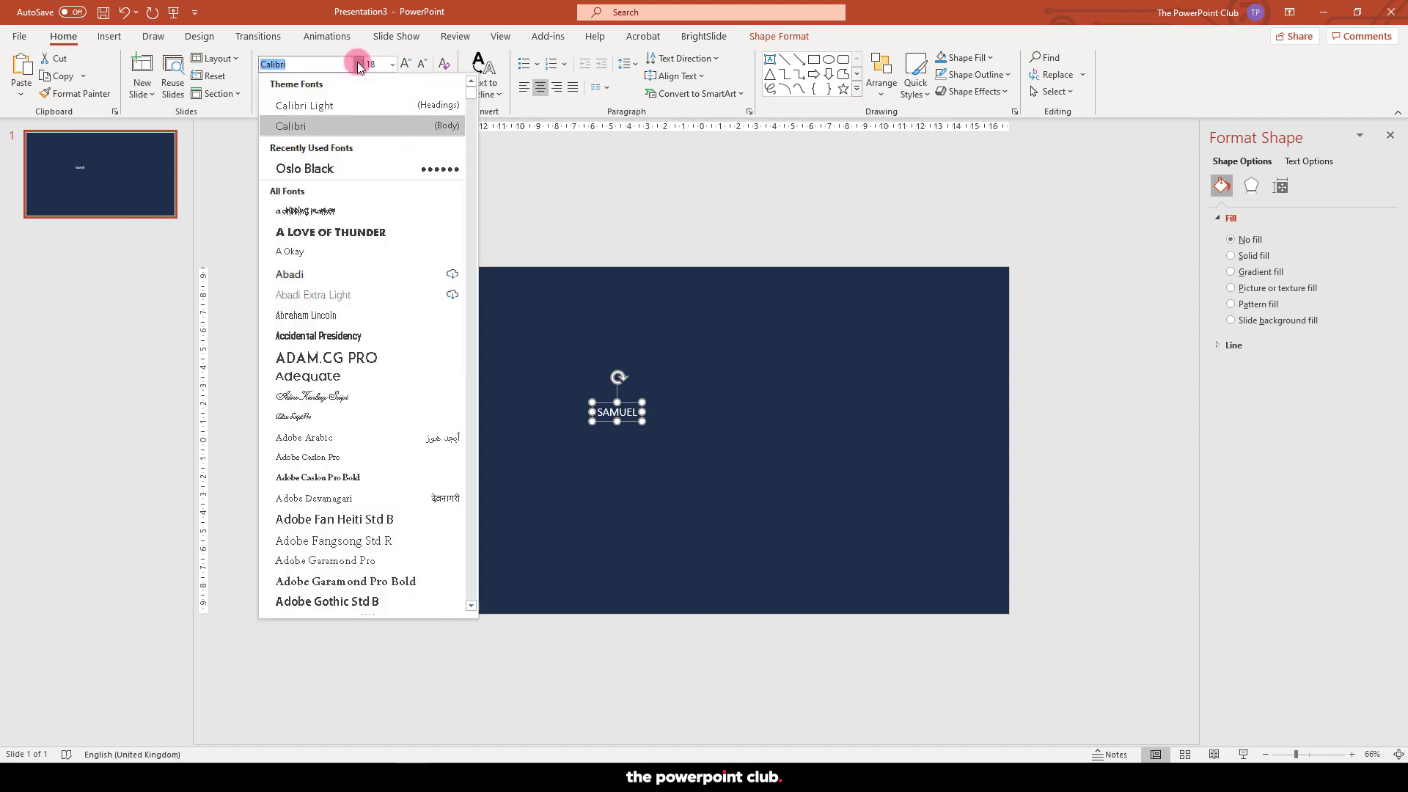
left_click(323, 167)
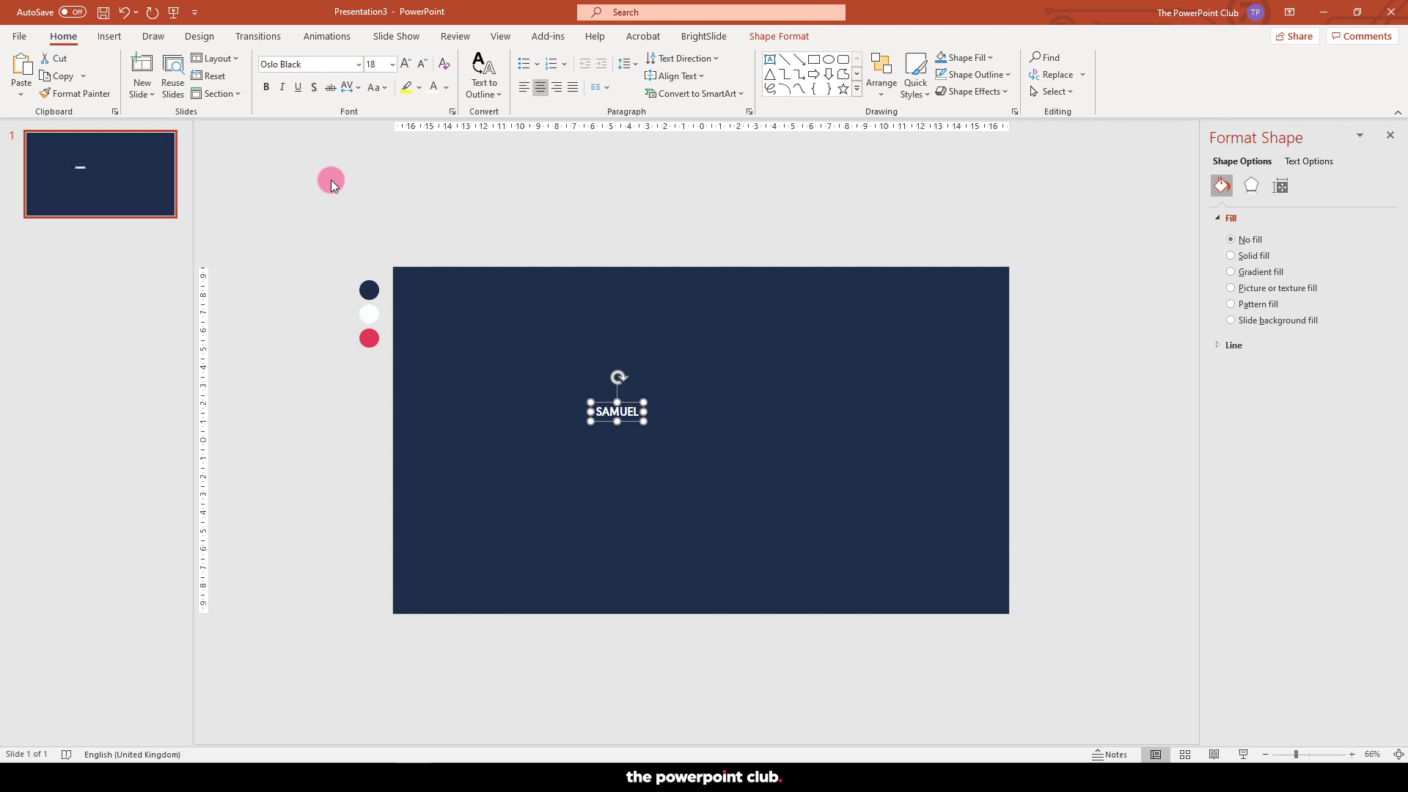
key("ctrl+shift+period")
key("ctrl+shift+period")
key("ctrl+shift+period")
key("ctrl+shift+period")
key("ctrl+shift+period")
key("ctrl+shift+period")
key("ctrl+shift+period")
key("ctrl+shift+period")
key("ctrl+shift+period")
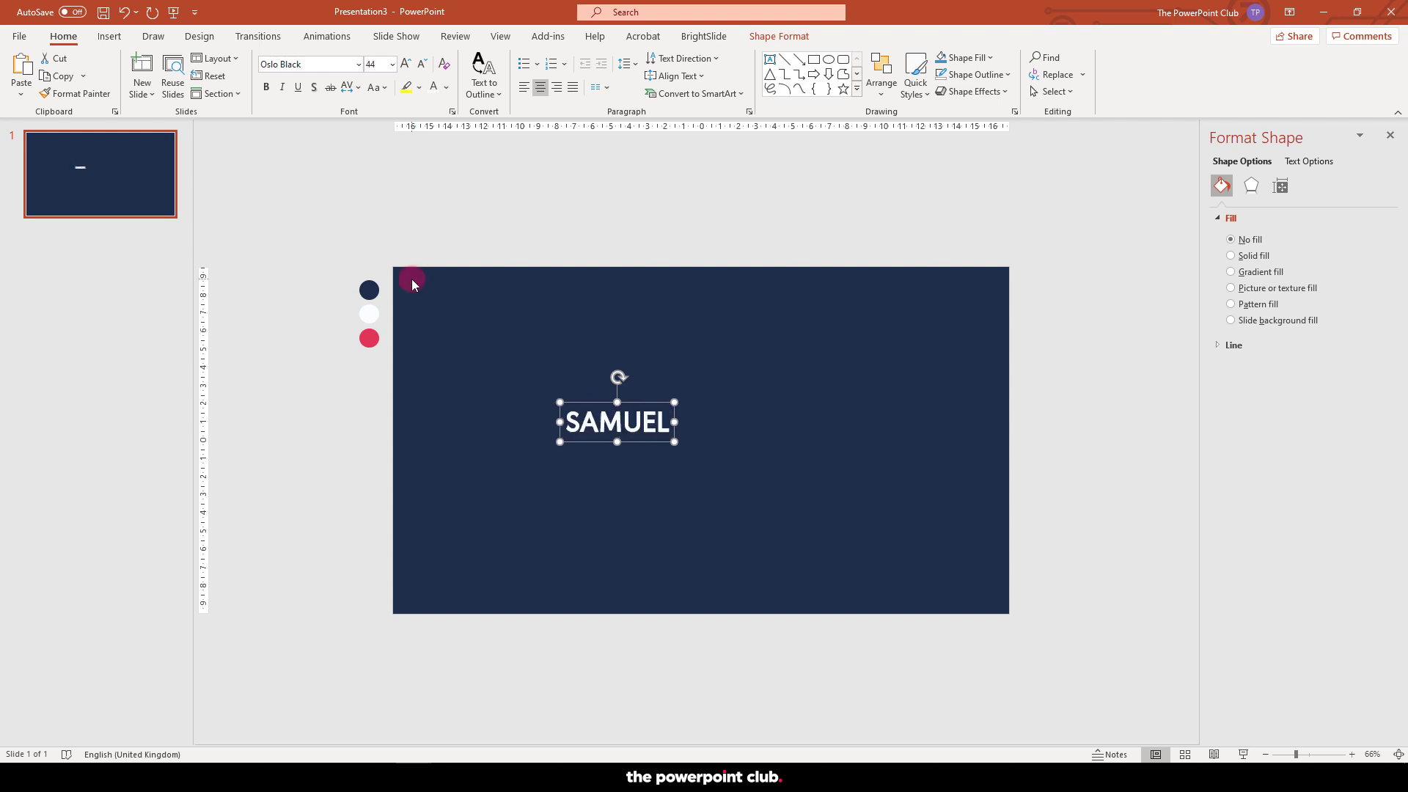
key("ctrl+shift+period")
key("ctrl+shift+period")
key("ctrl+shift+period")
key("ctrl+shift+period")
key("ctrl+shift+period")
key("ctrl+shift+period")
key("ctrl+shift+period")
key("ctrl+shift+period")
key("ctrl+shift+period")
key("ctrl+shift+period")
key("ctrl+shift+period")
key("ctrl+shift+period")
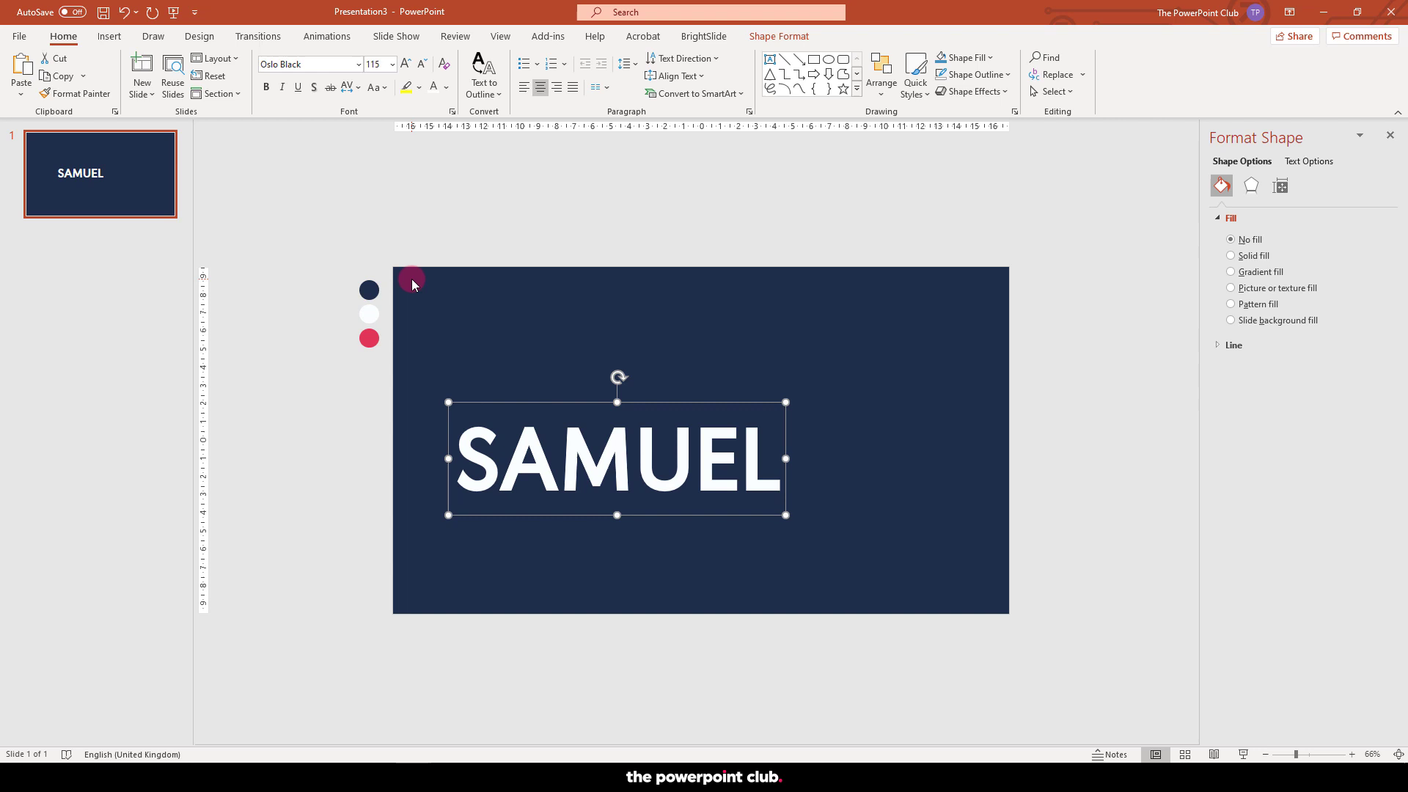
key("ctrl+shift+period")
key("ctrl+shift+period")
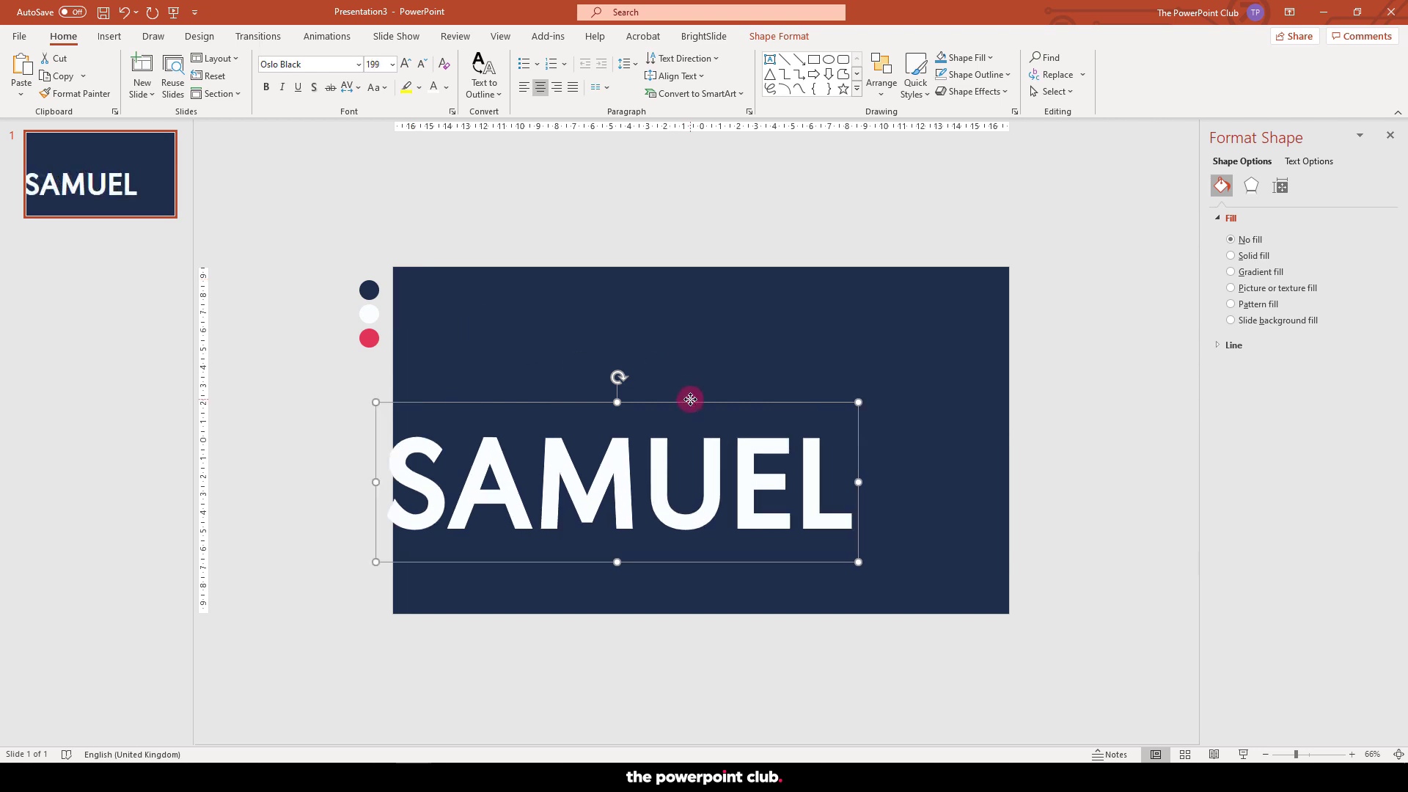
Step: Centre the name text on the slide and place a duplicate copy above it
left_click_drag(690, 399, 774, 360)
scroll(773, 361, "down", 2)
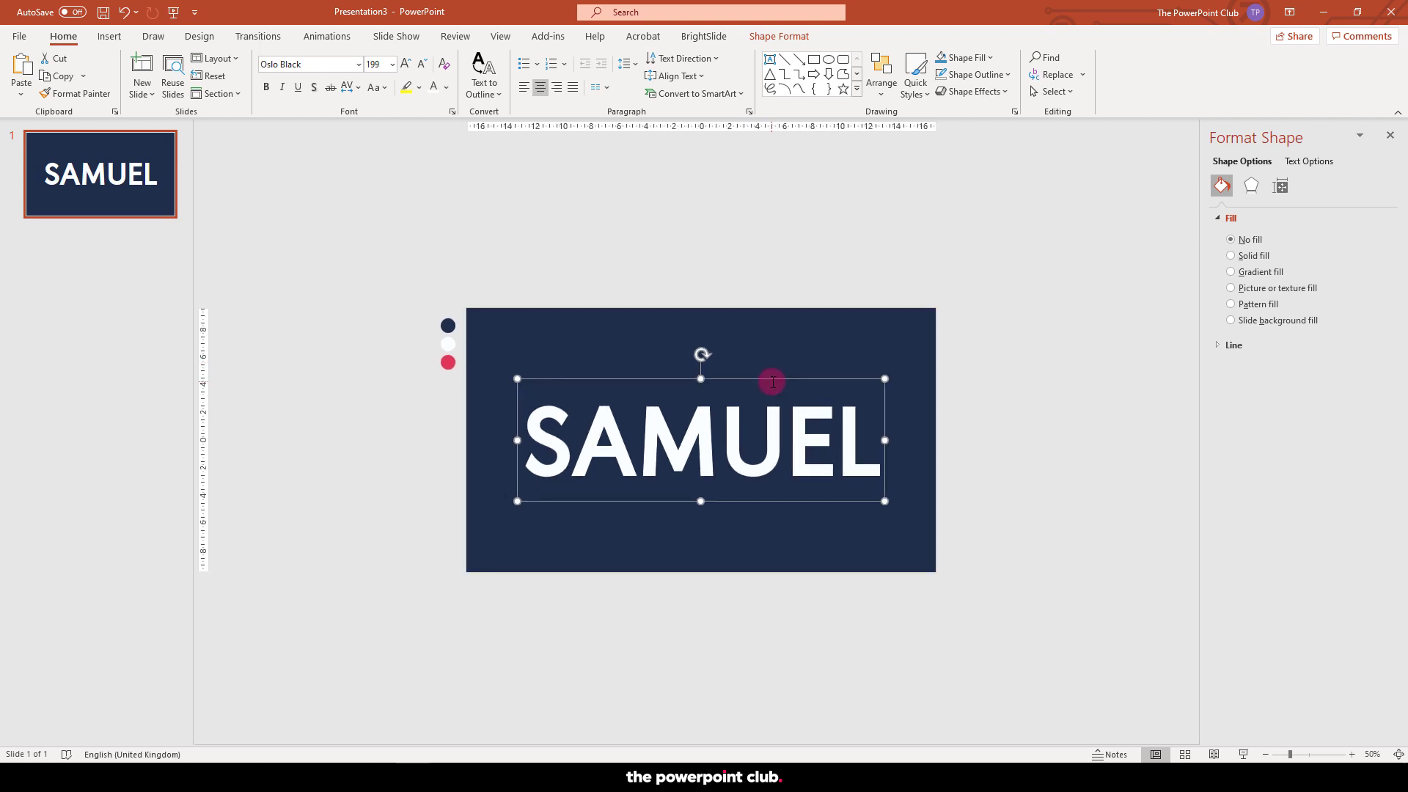
left_click_drag(771, 380, 758, 270)
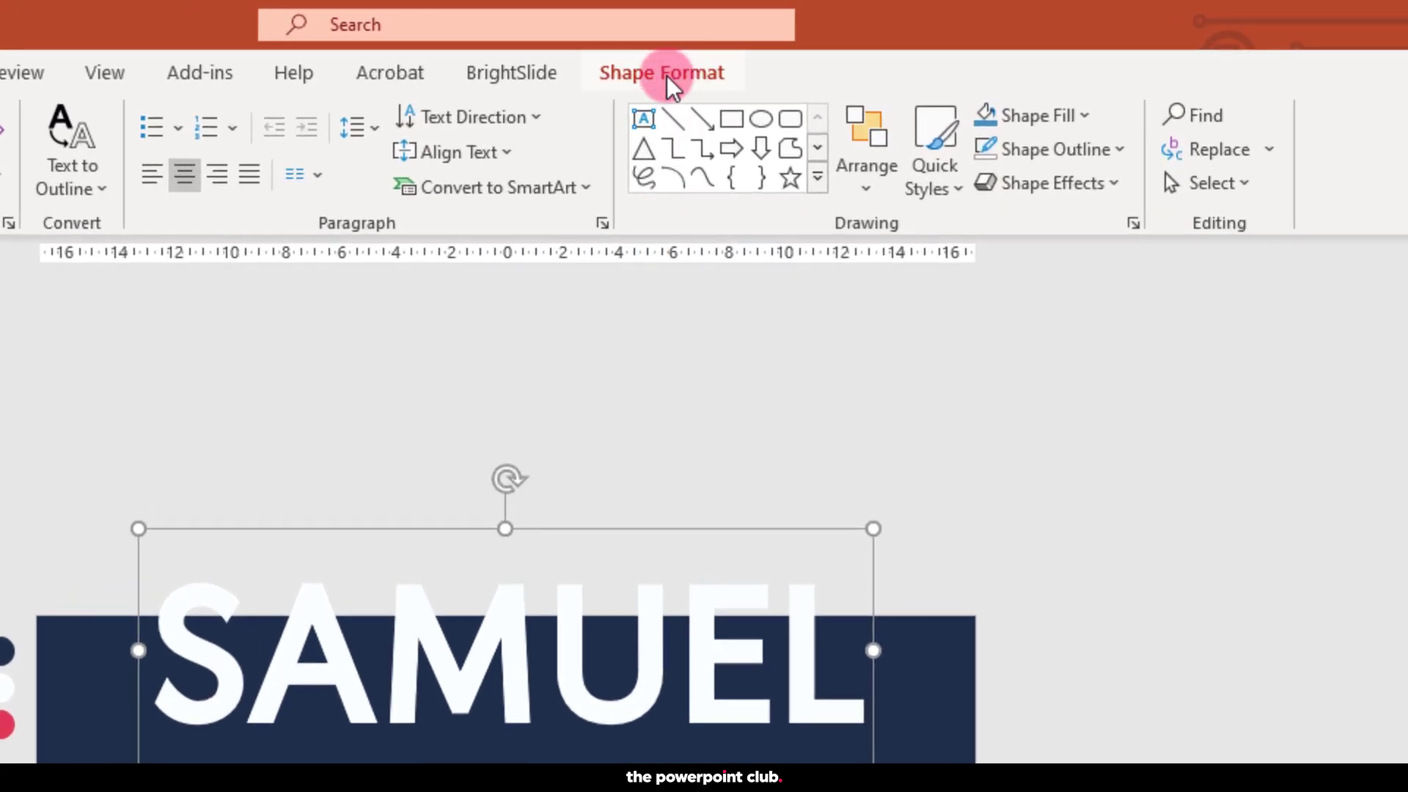
Step: Open the Selection pane and inspect the COLOURS group of dots
left_click(782, 37)
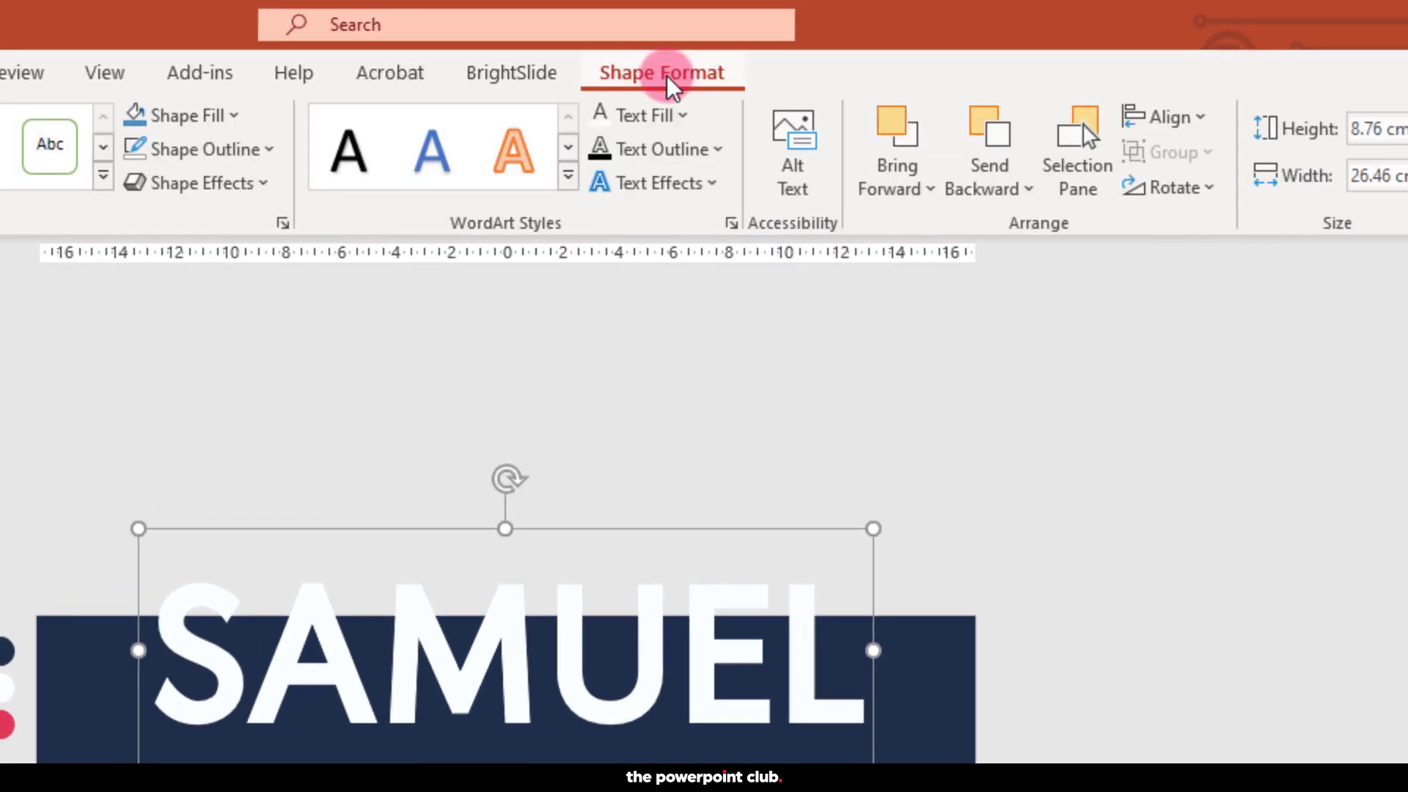
left_click(1077, 158)
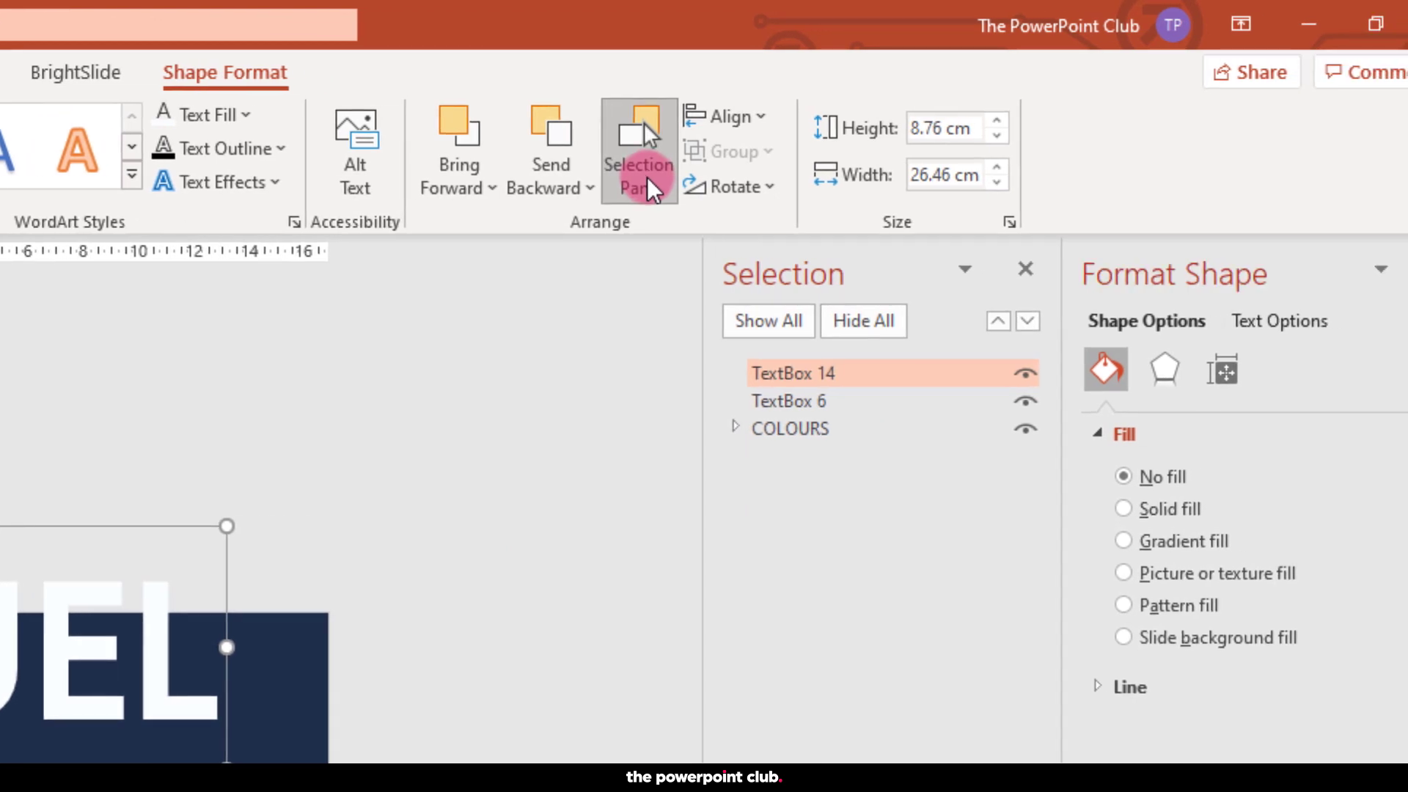
left_click(809, 432)
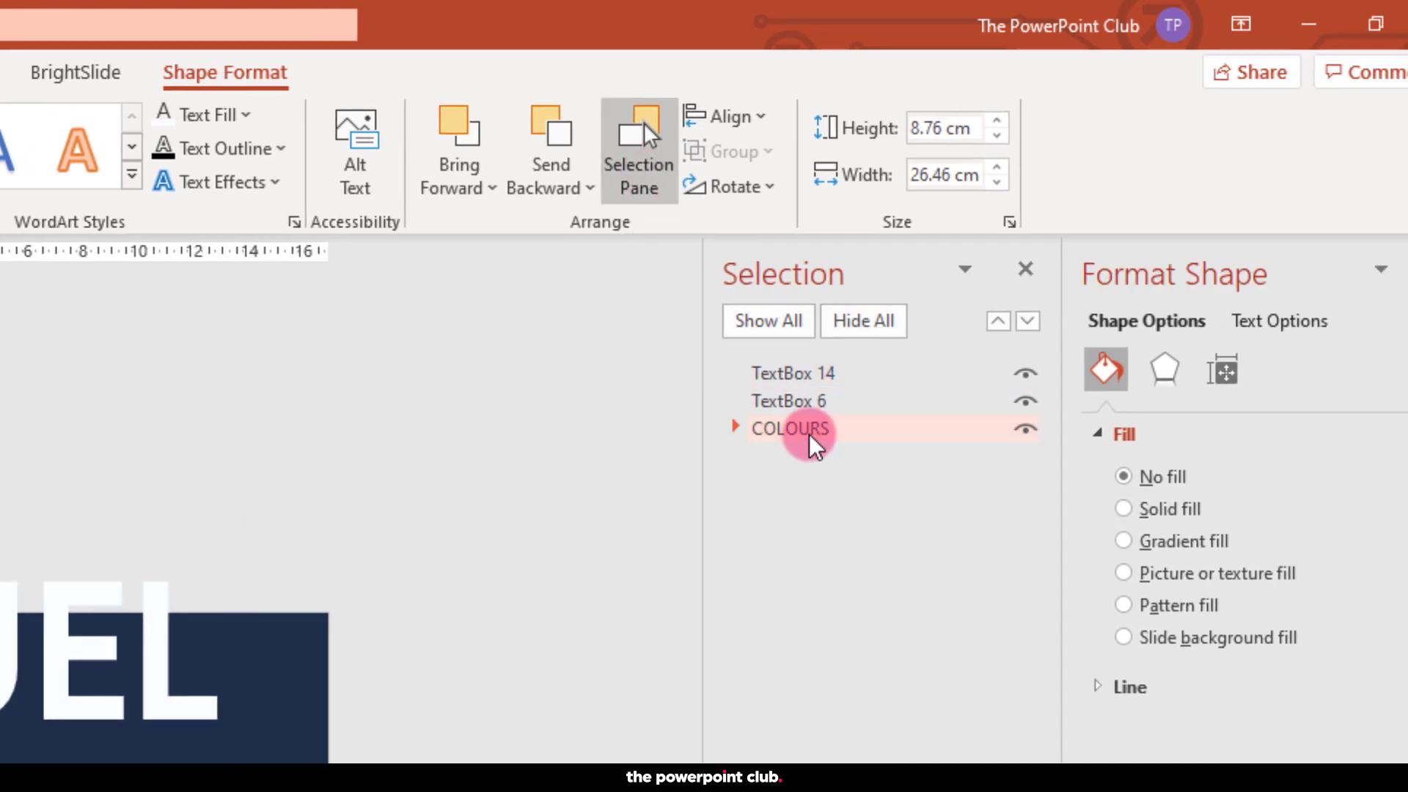
left_click(735, 429)
left_click(735, 429)
left_click(1027, 431)
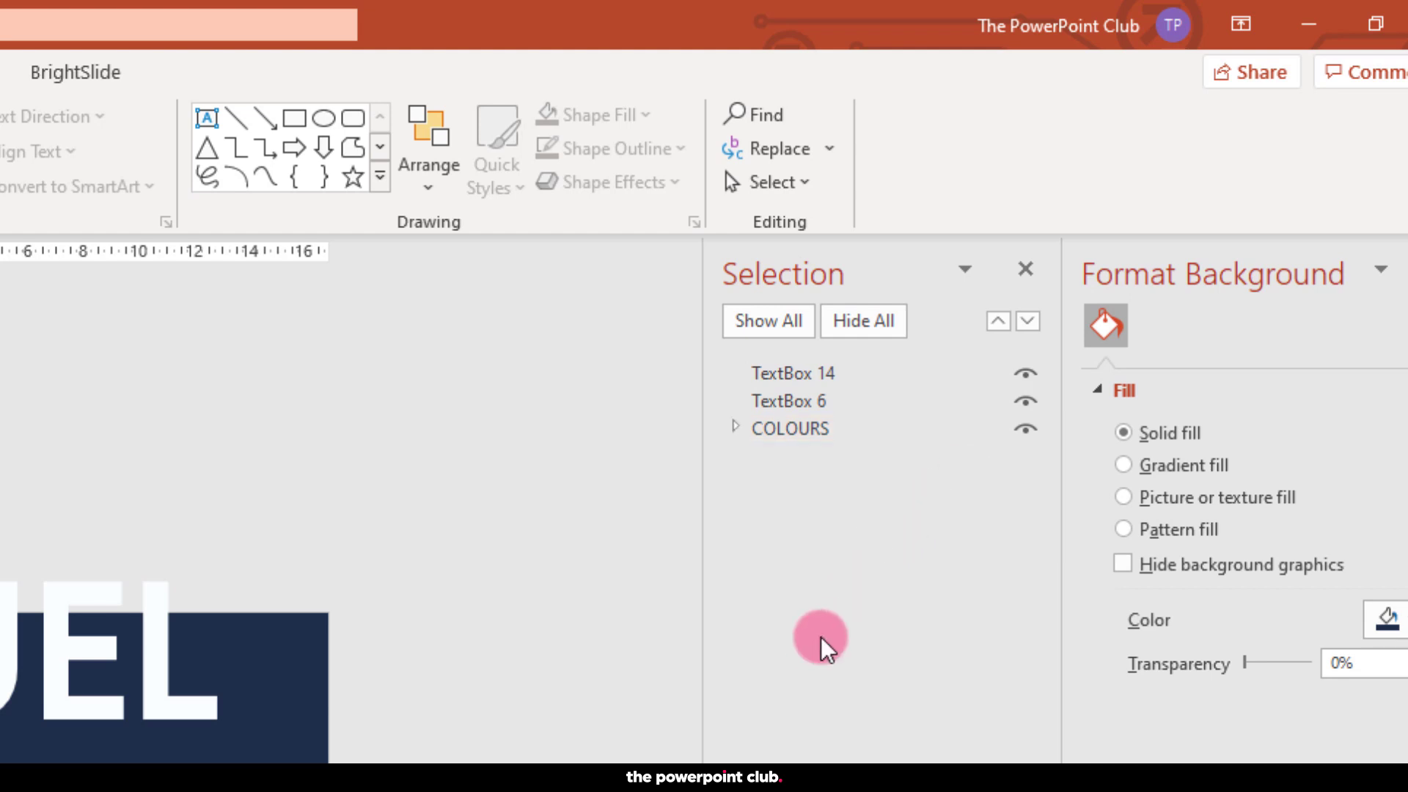
Step: Rename the upper text box EXTRUDE and the lower one SURFACE SHADOW
left_click(788, 384)
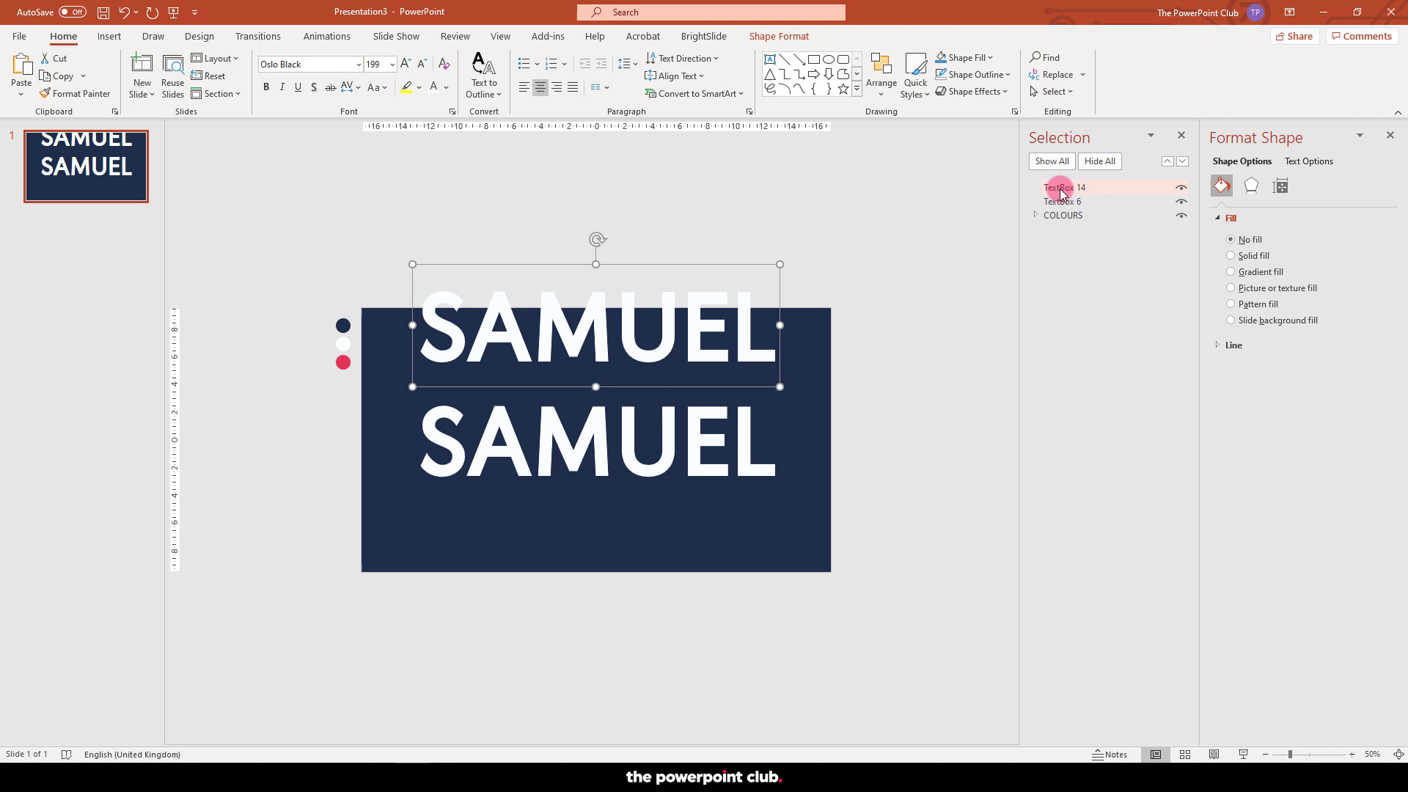
double_click(1062, 189)
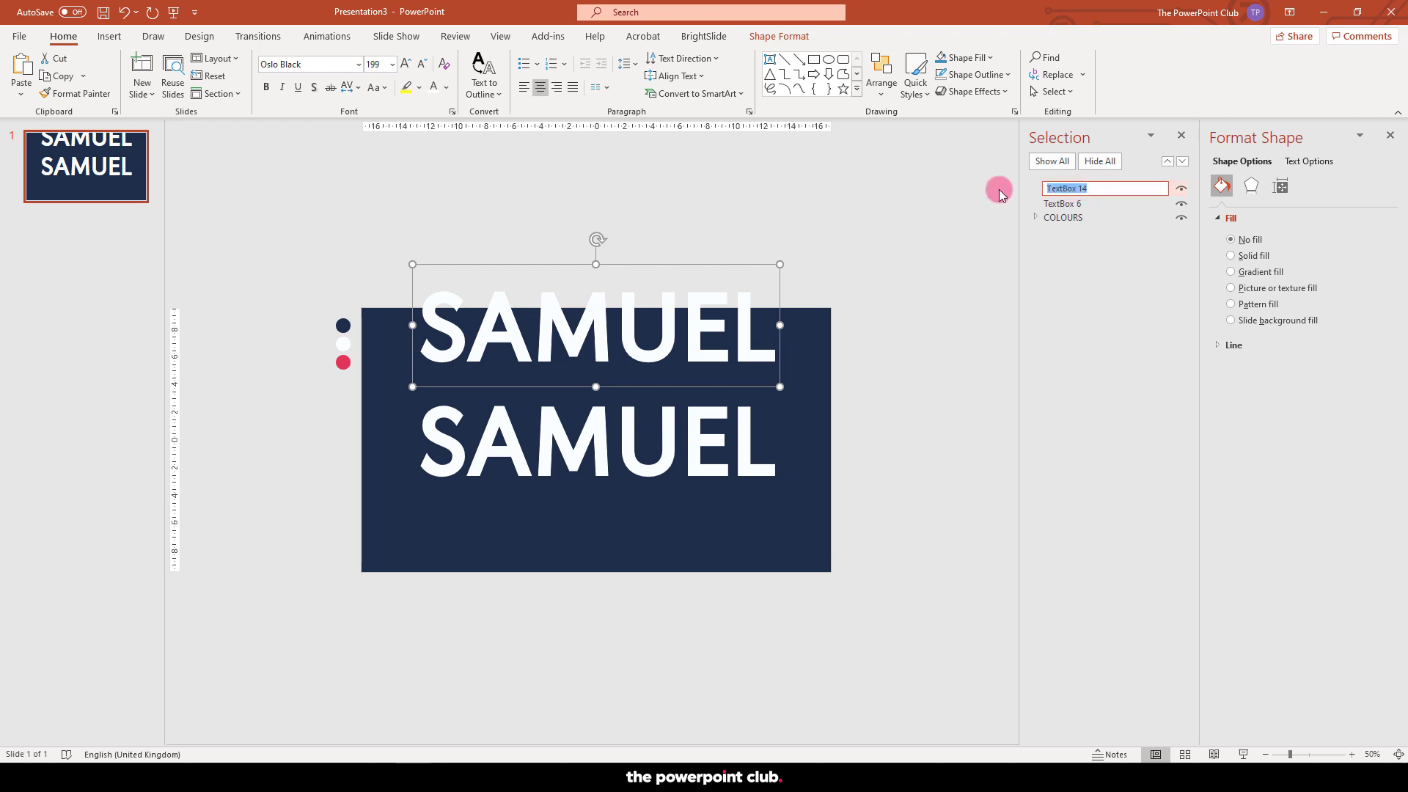
type("EXTRUDE")
key("Return")
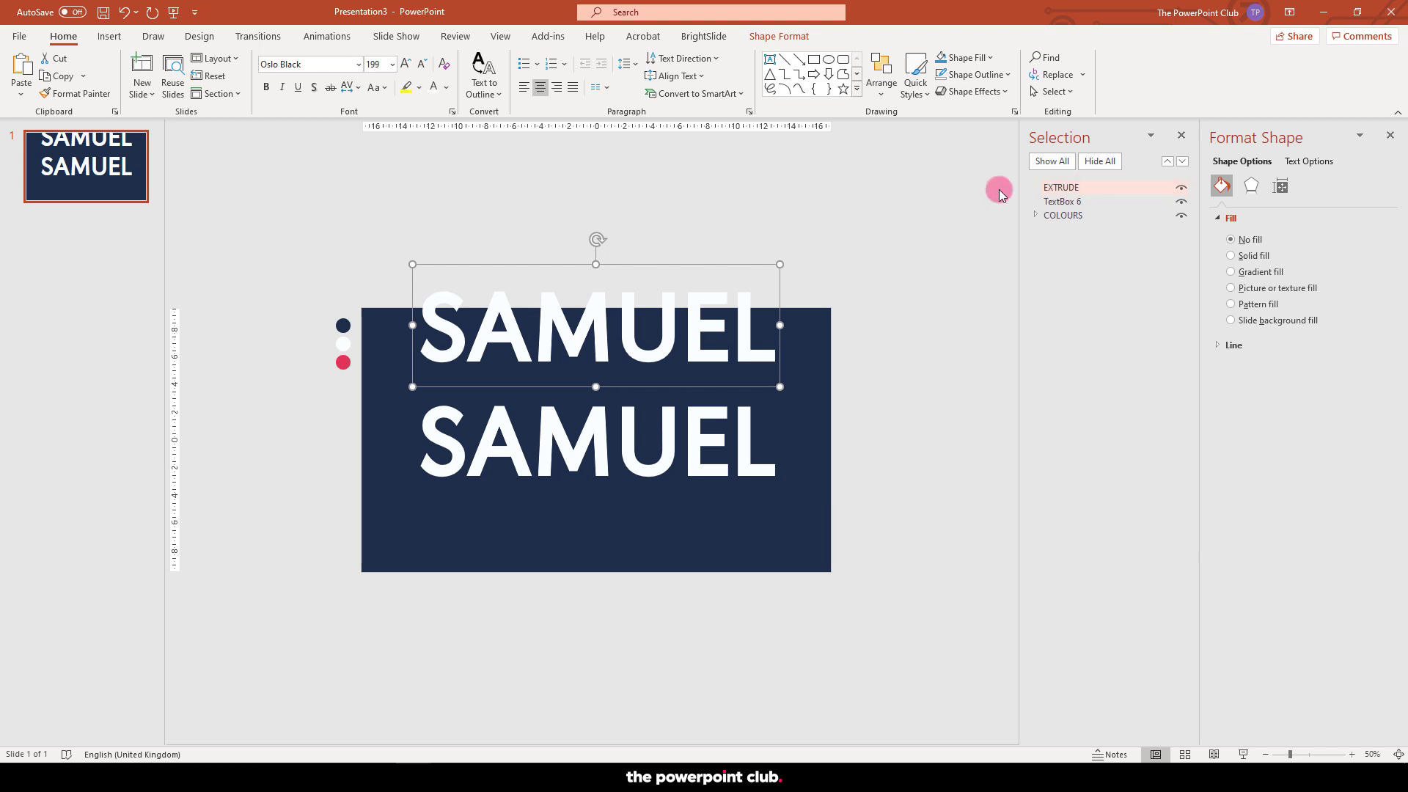
double_click(1065, 202)
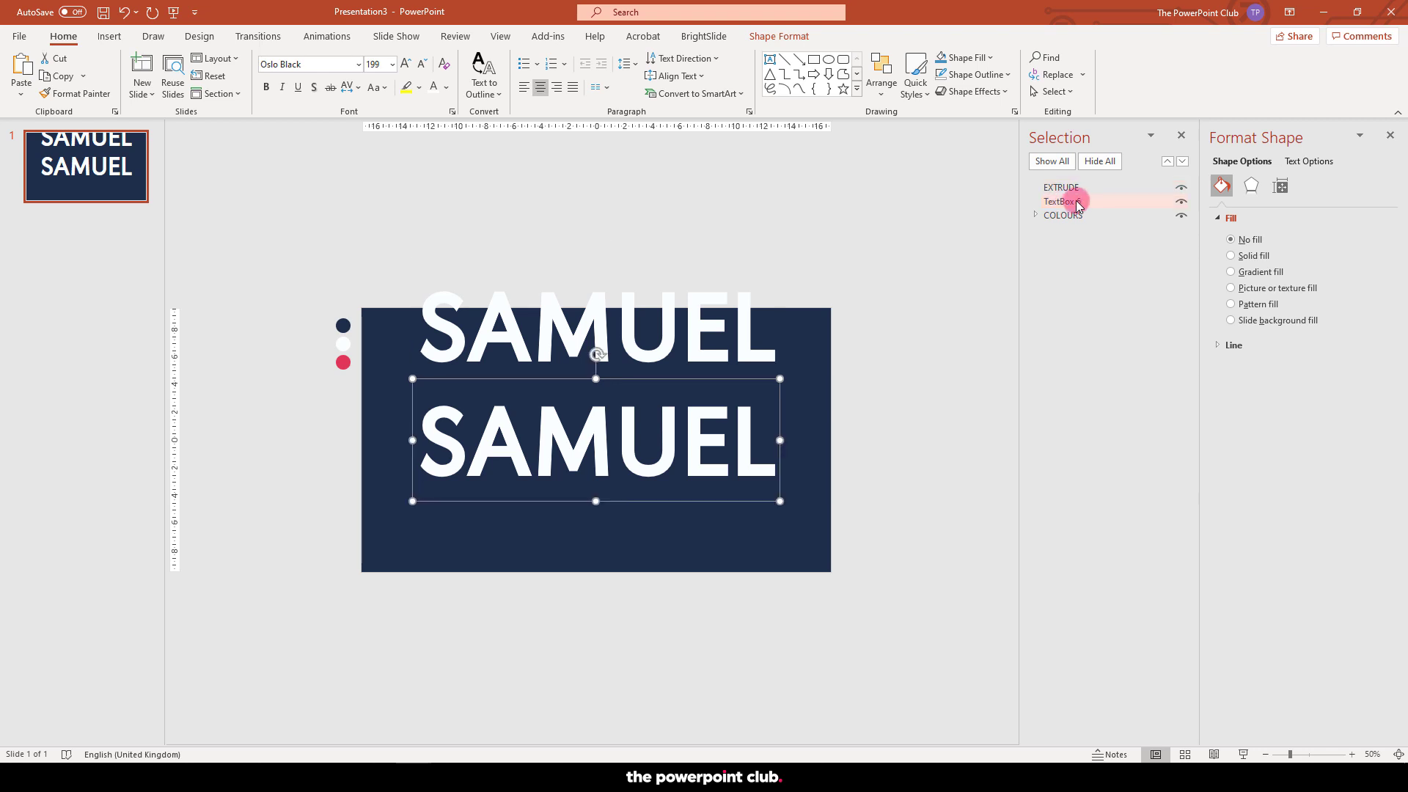
left_click_drag(1082, 201, 1014, 205)
type("SU")
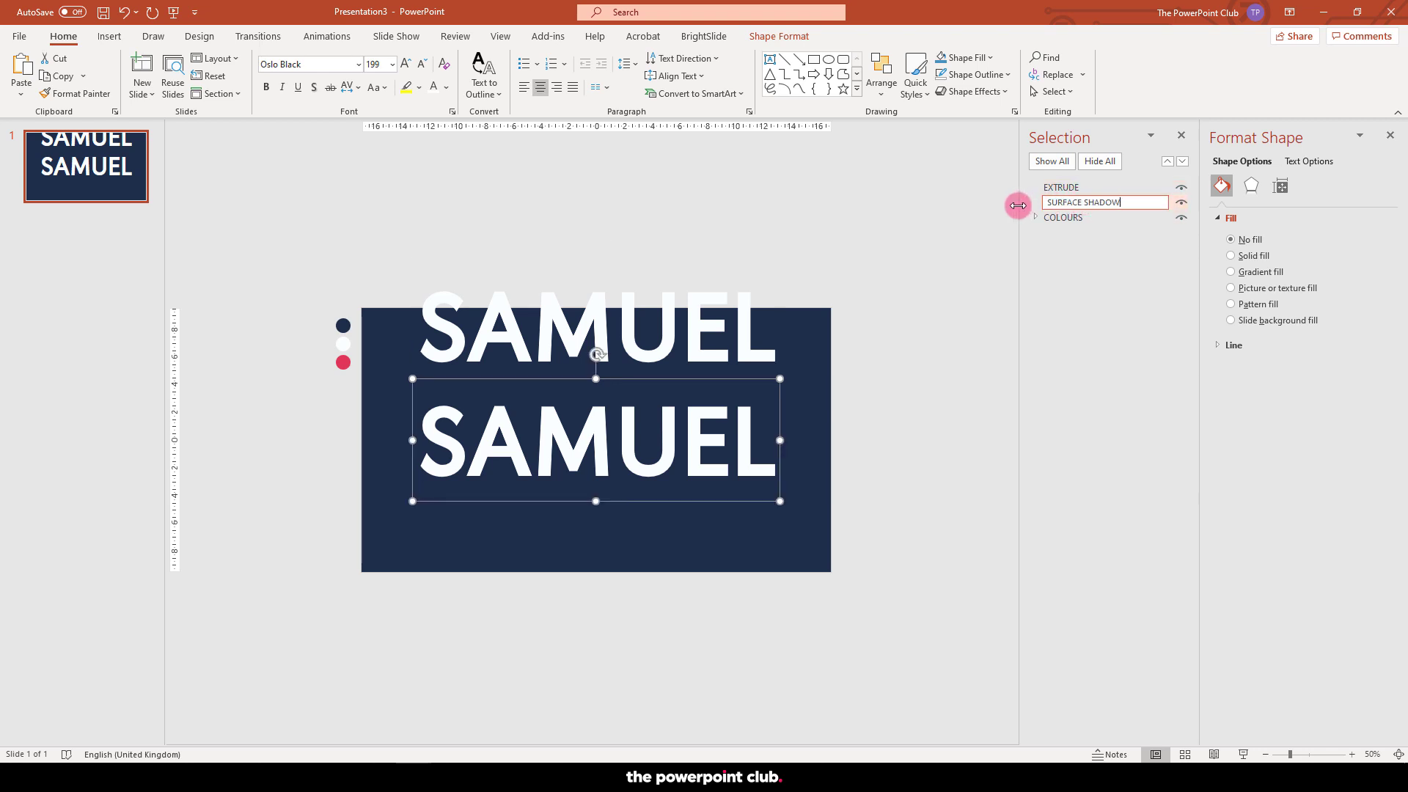
type("RFACE SHADOW")
key("Return")
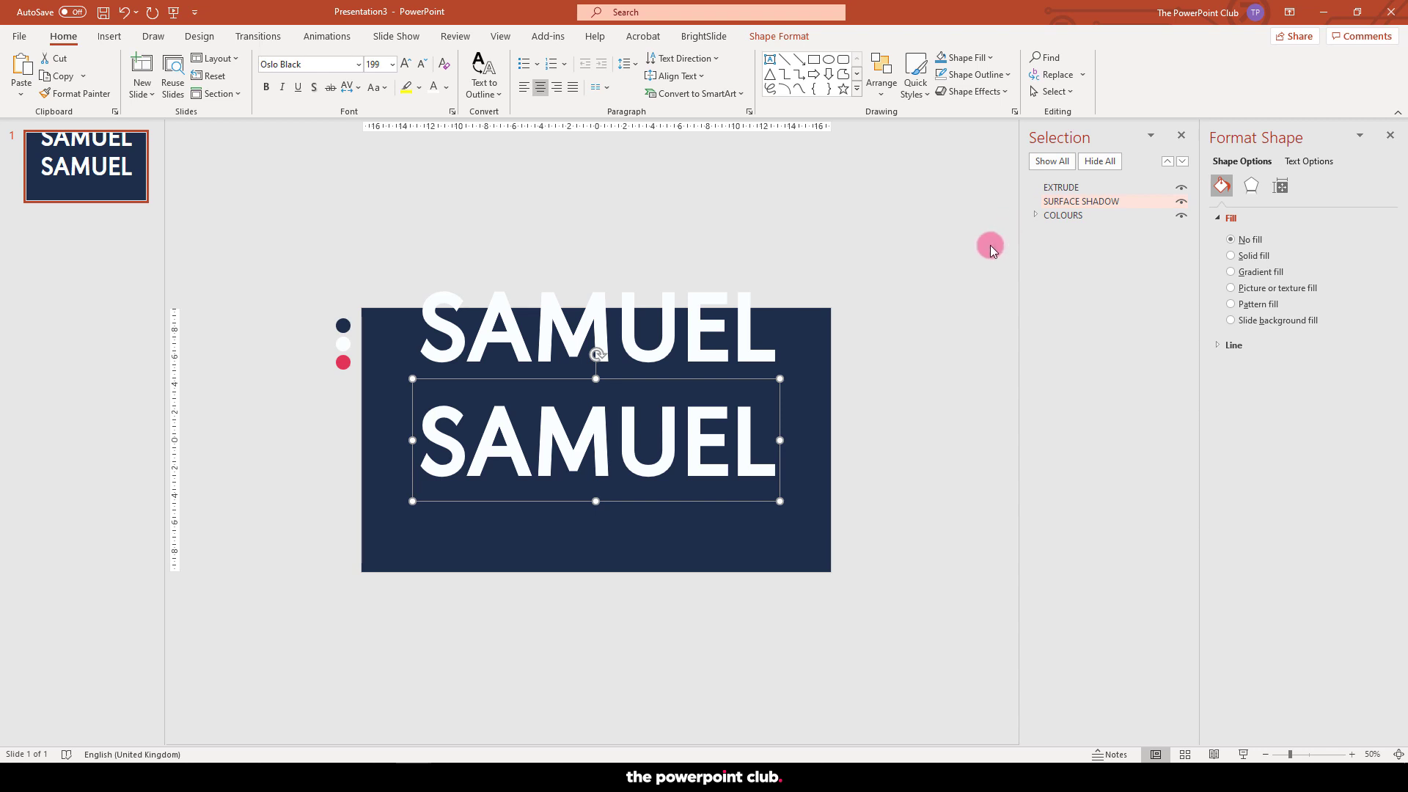
Step: Check both layers' visibility, then move the EXTRUDE copy exactly onto the lower copy
left_click(1181, 203)
left_click(1181, 202)
left_click(1180, 188)
left_click(1181, 187)
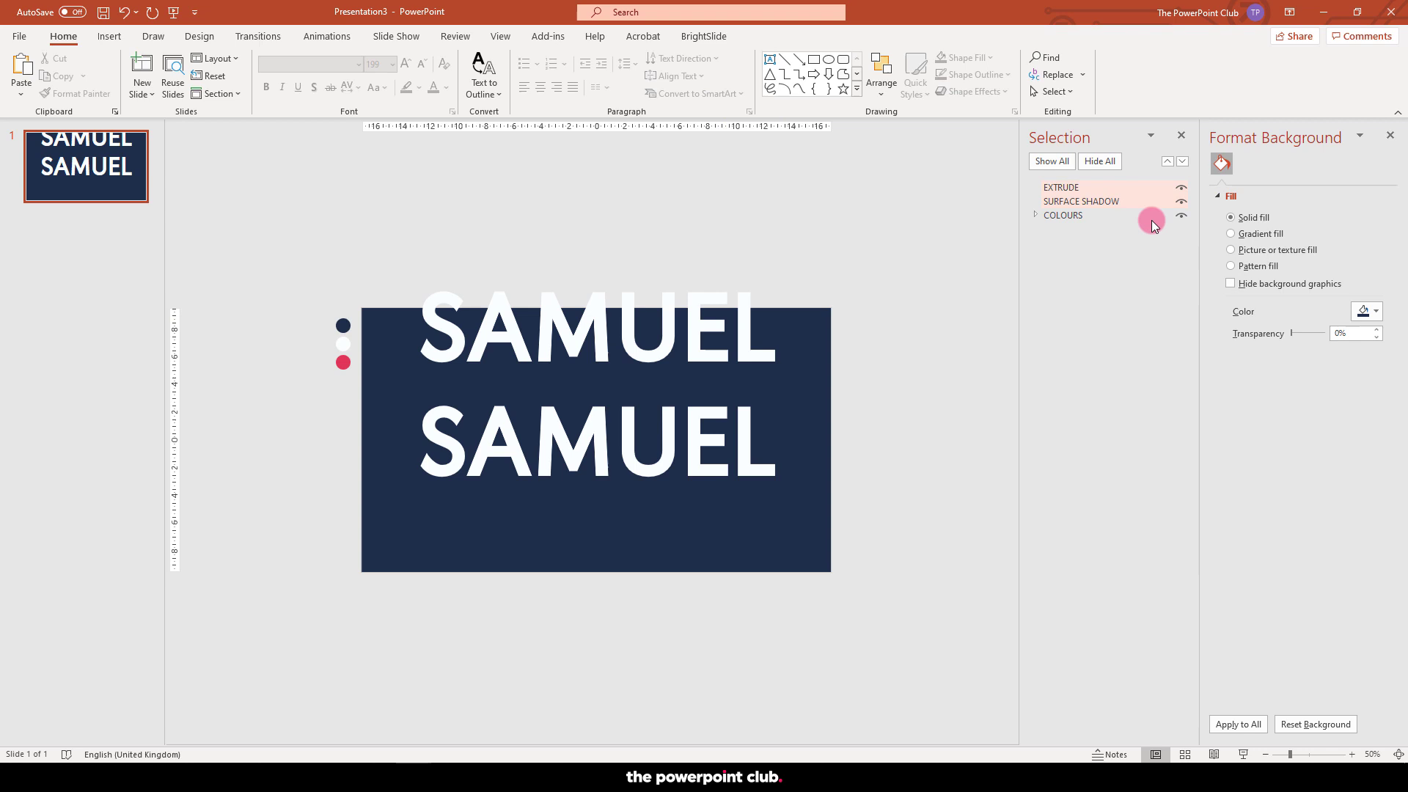
left_click(686, 287)
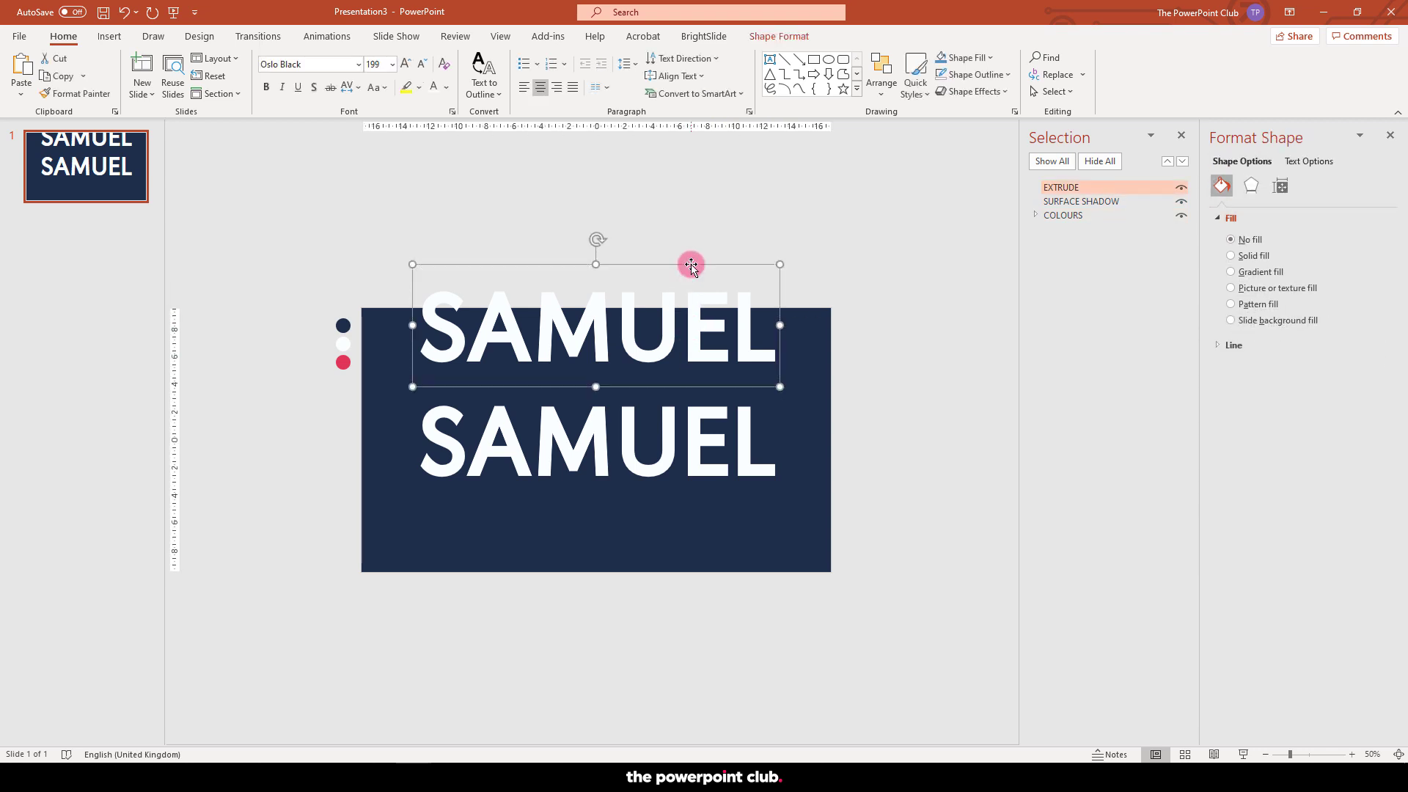
left_click_drag(690, 265, 685, 376)
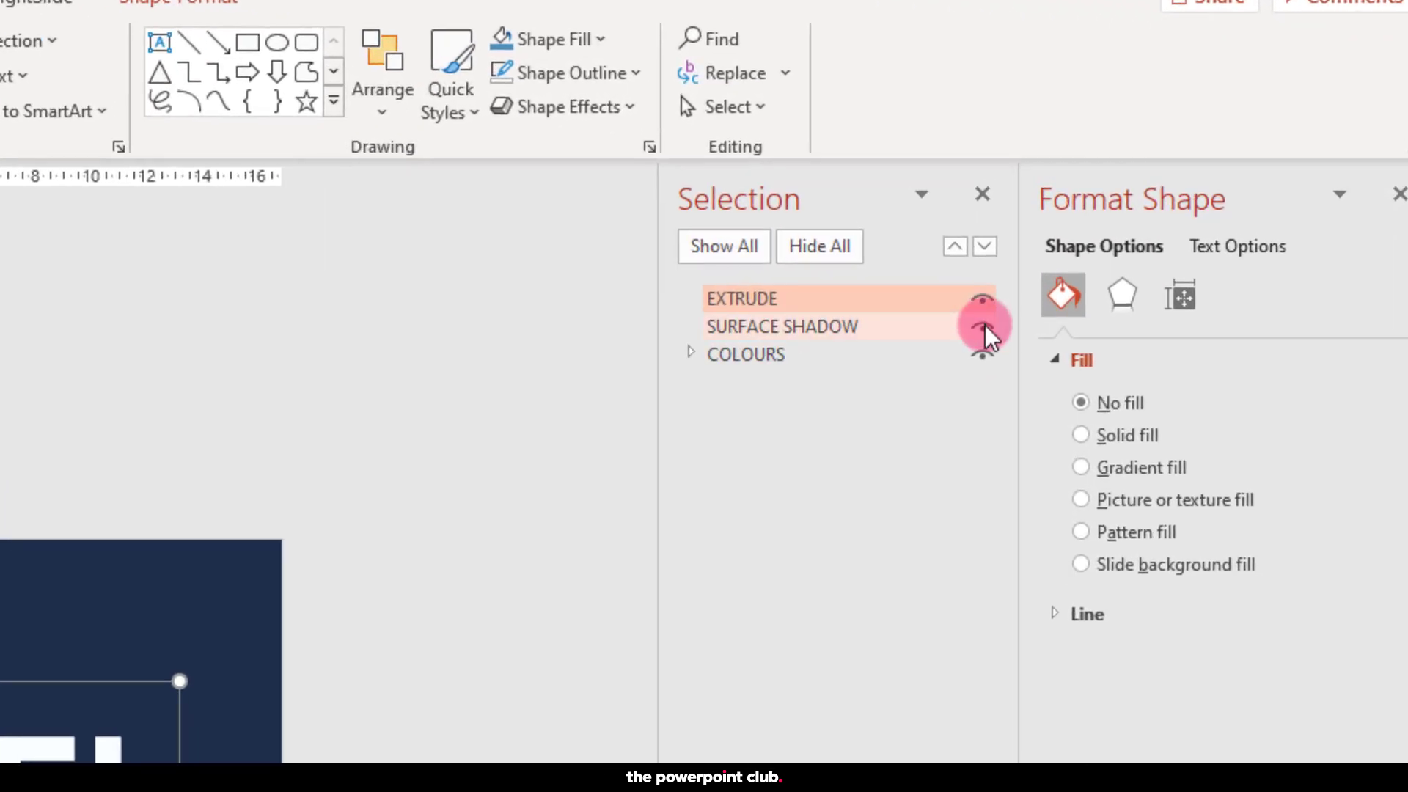
Step: Hide the SURFACE SHADOW layer, close the Selection pane, and reselect the name text
left_click(984, 324)
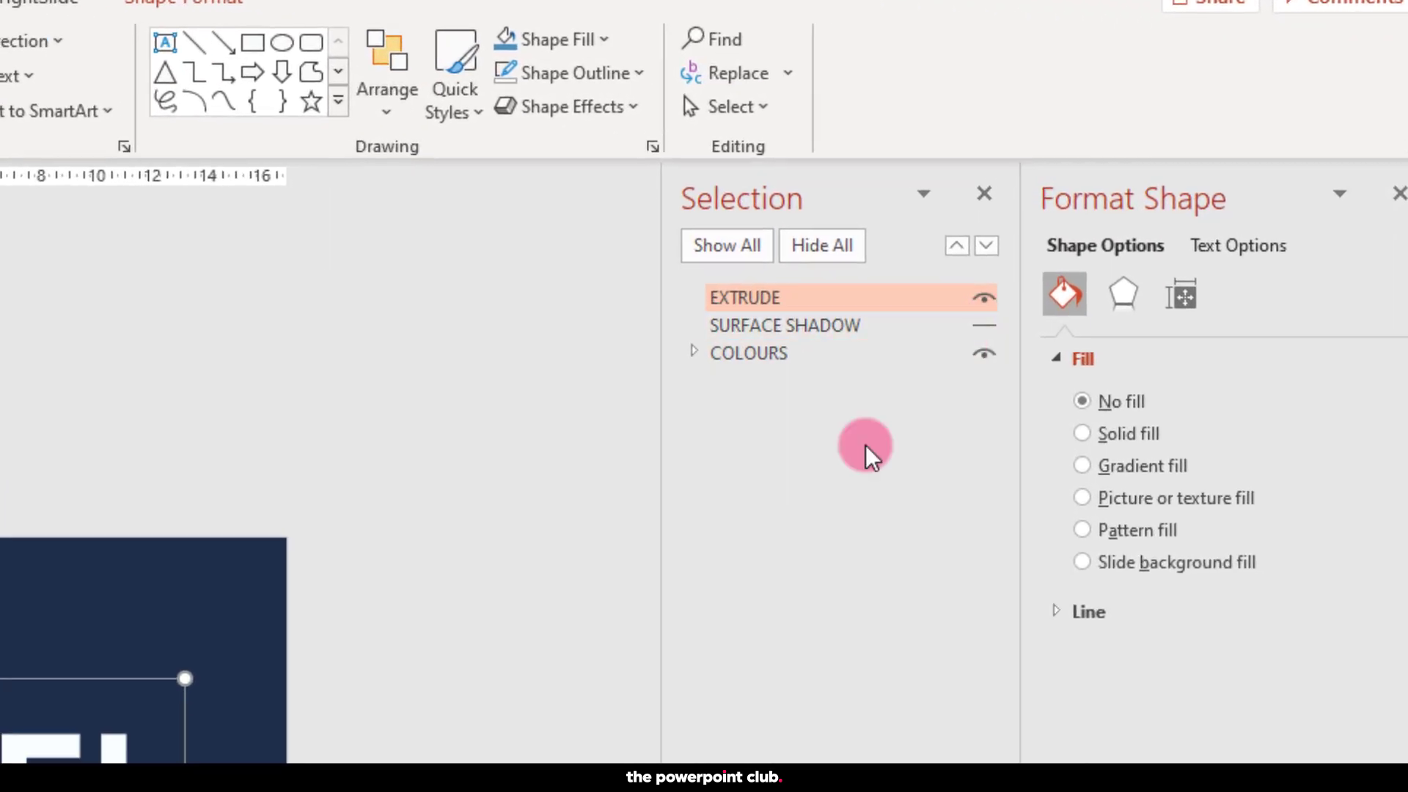
left_click(896, 434)
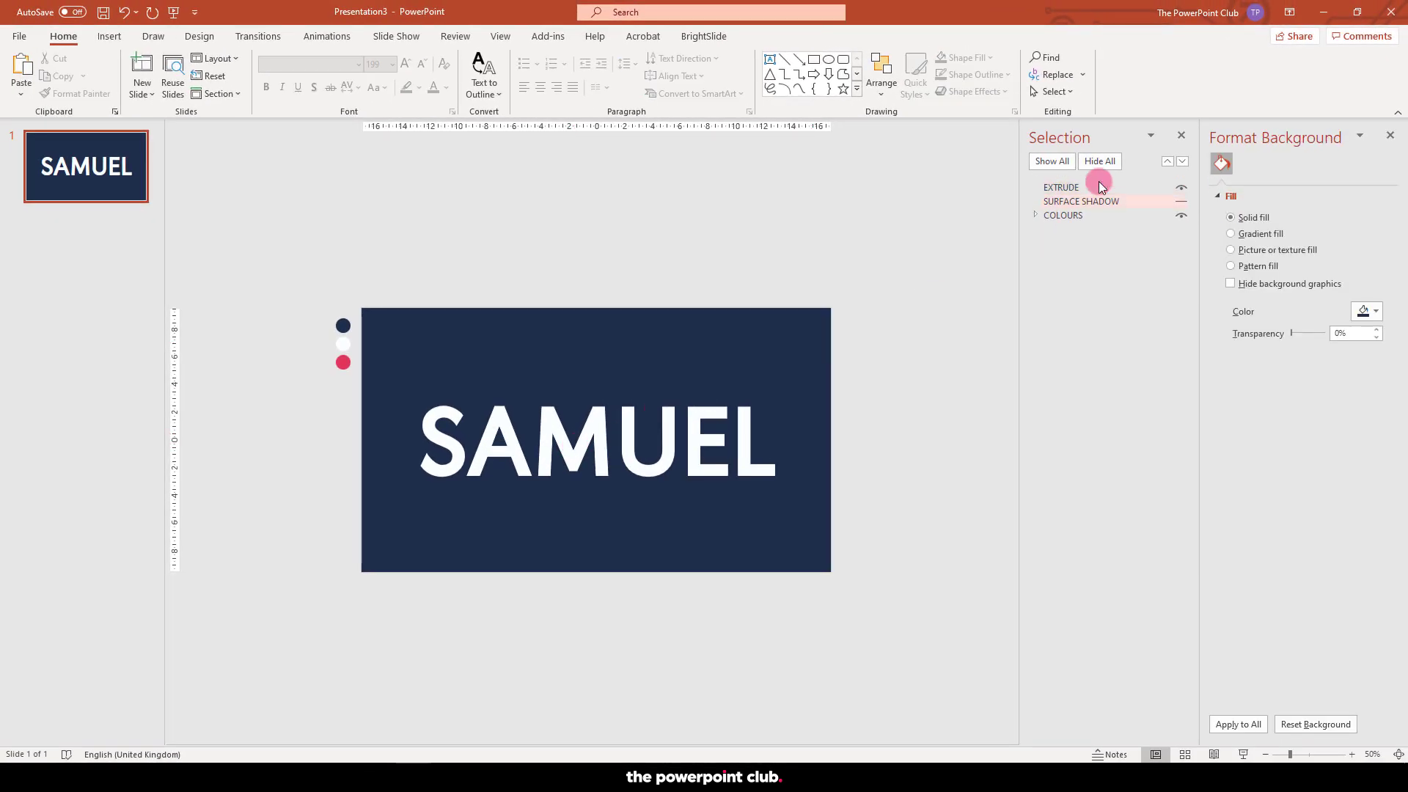
left_click(1180, 135)
left_click(865, 408)
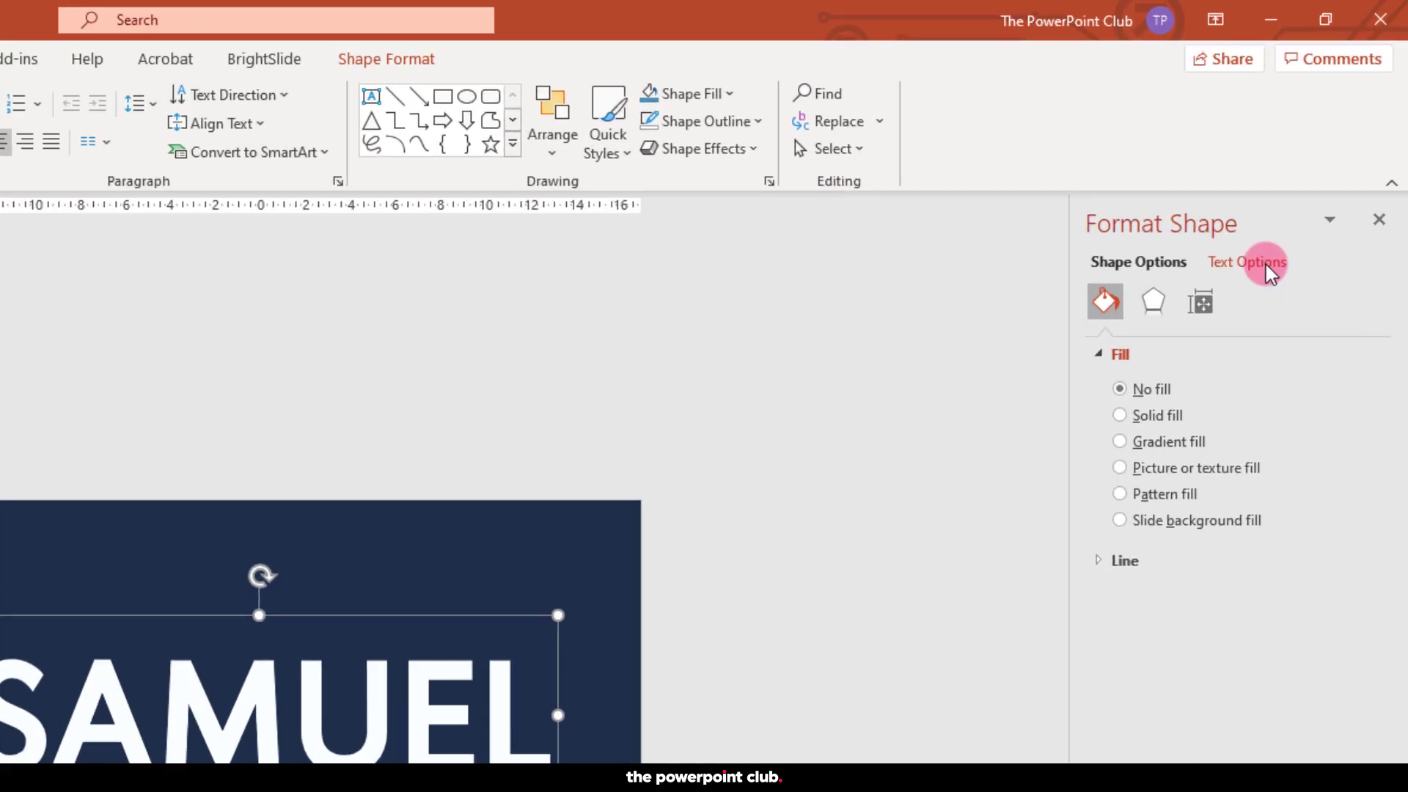
Step: Give the text a 100 pt 3-D depth coloured red from the red dot
left_click(1320, 161)
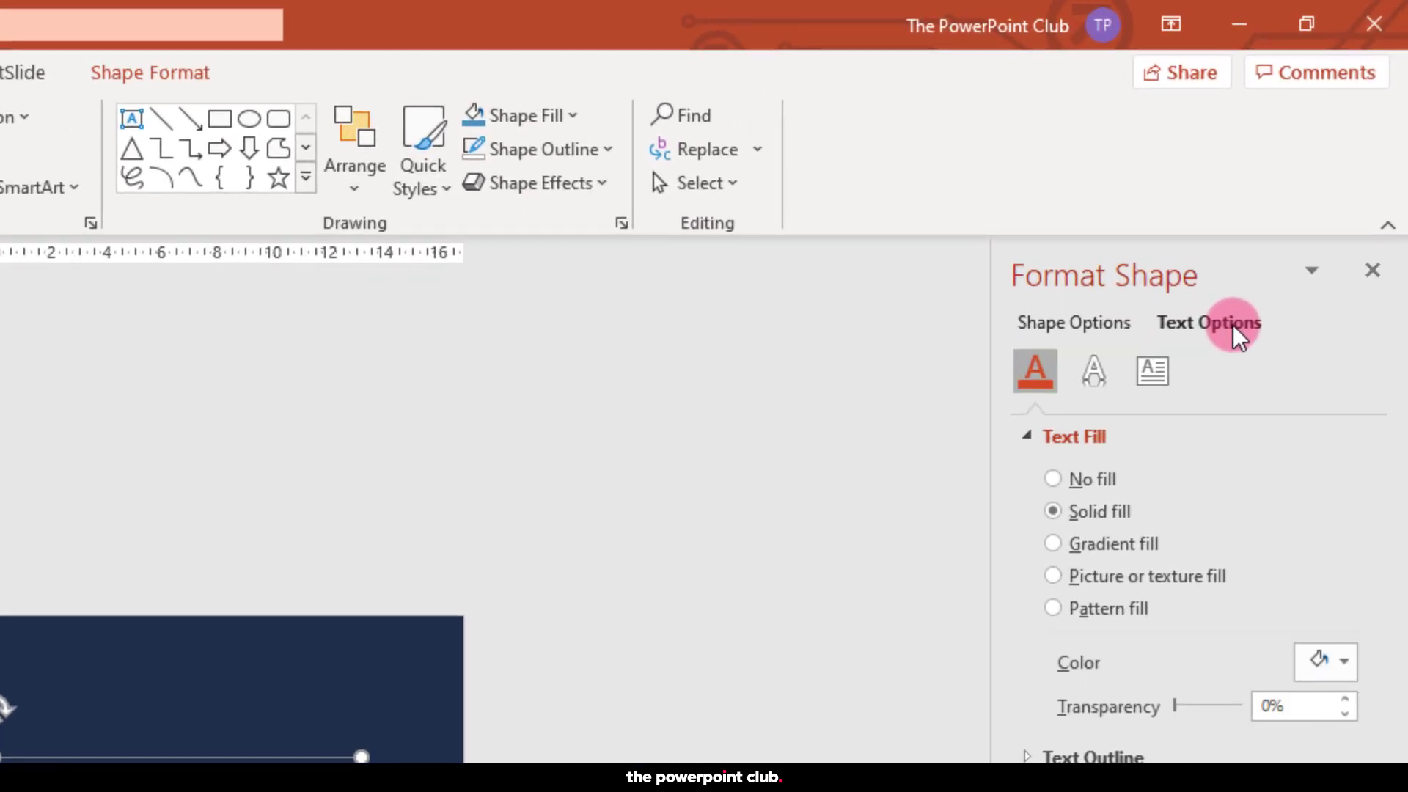
left_click(1102, 372)
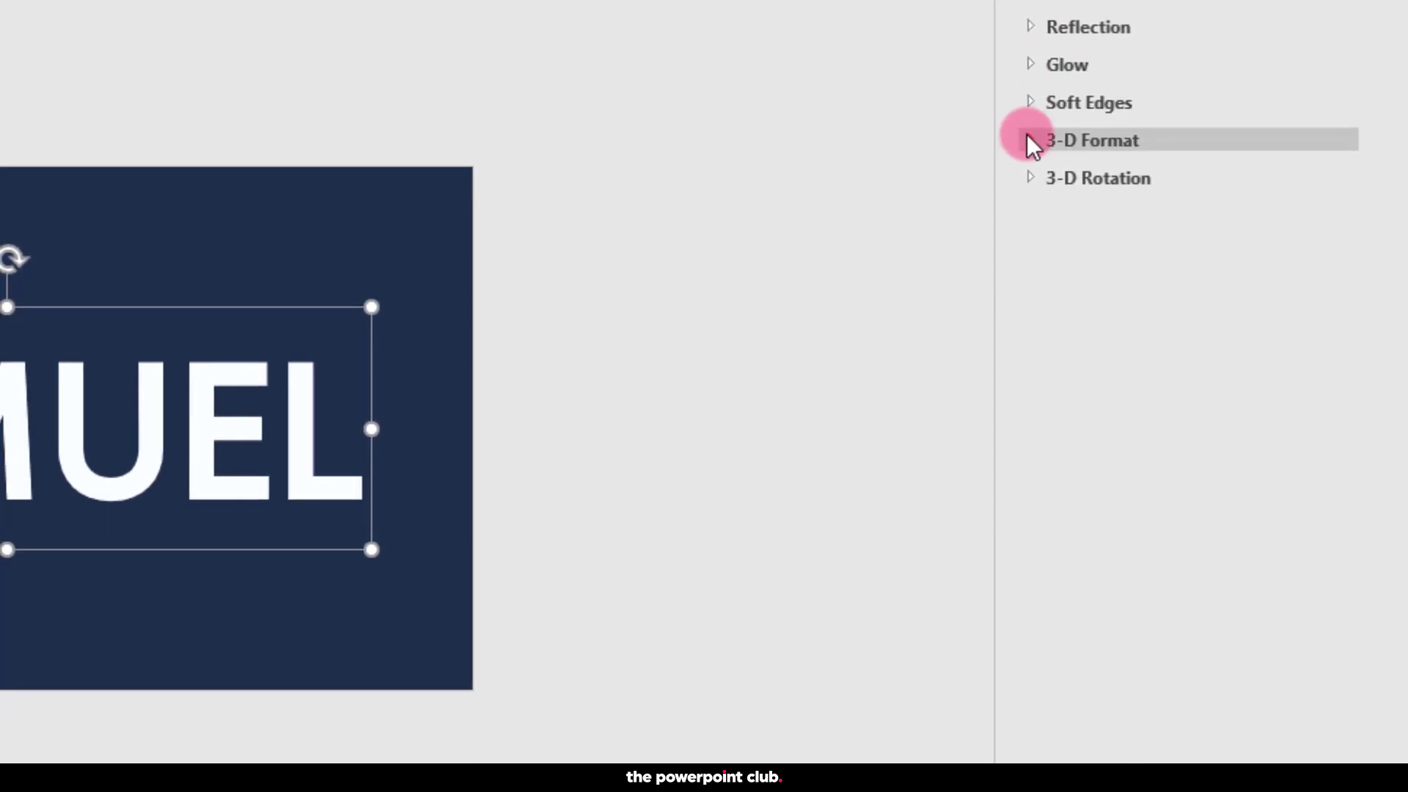
left_click(1029, 139)
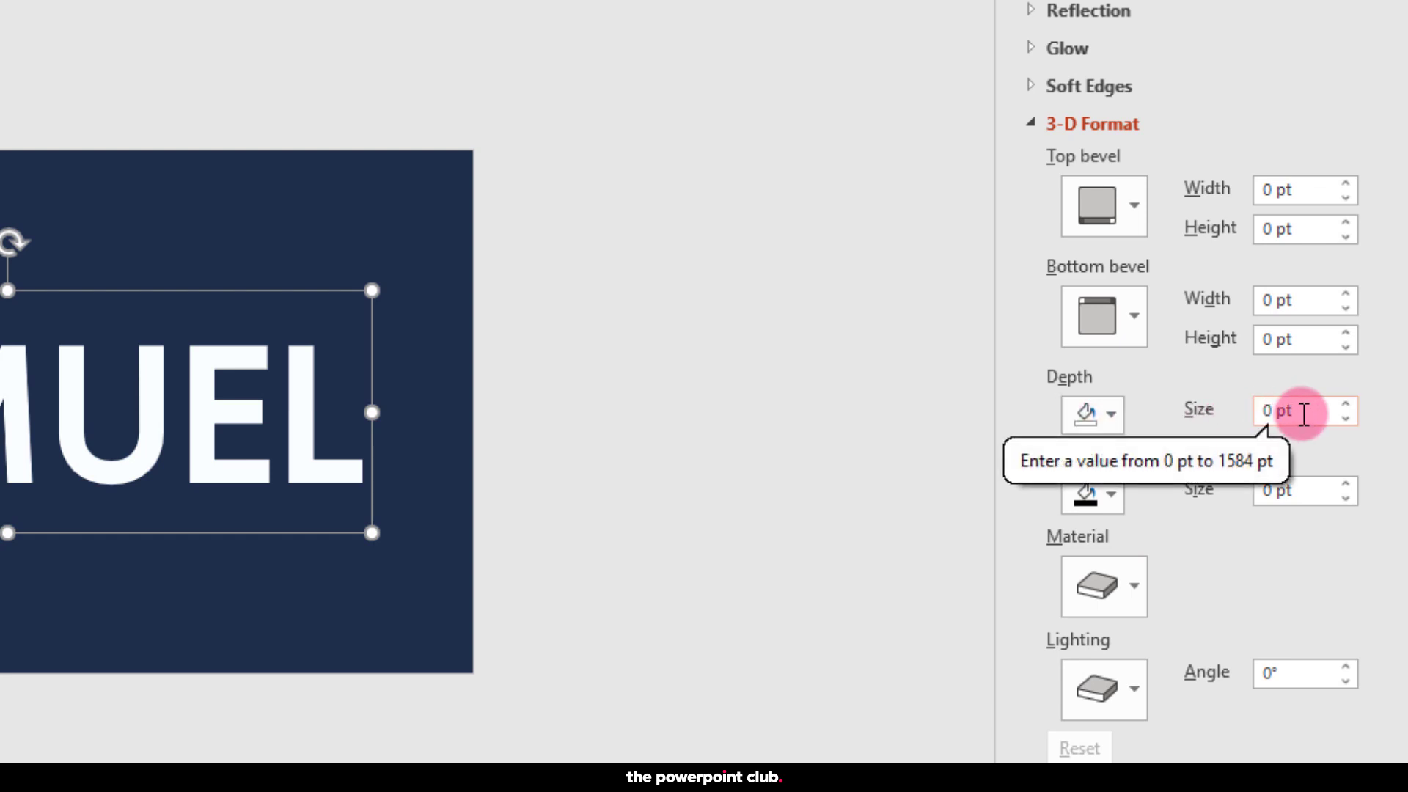
left_click_drag(1304, 415, 1237, 425)
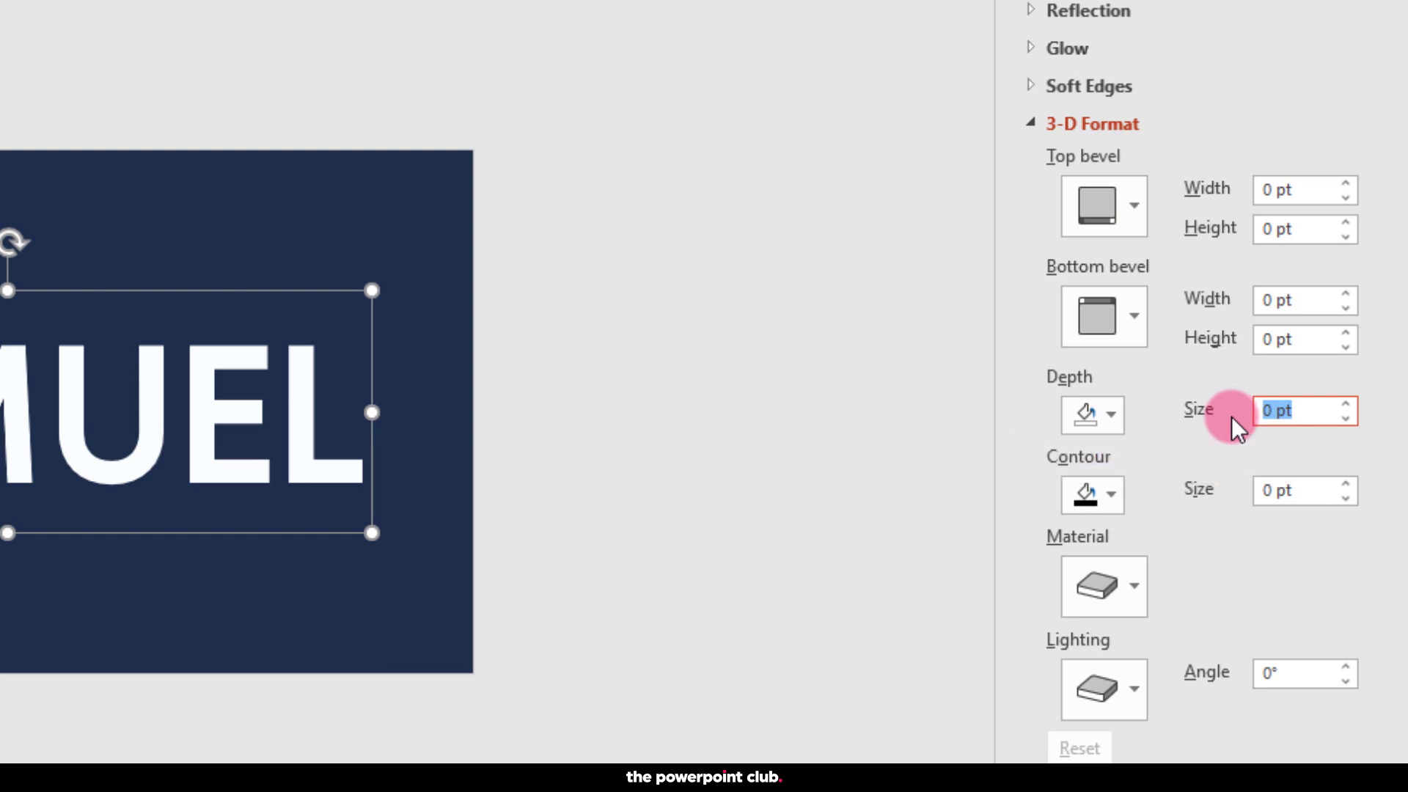
type("100")
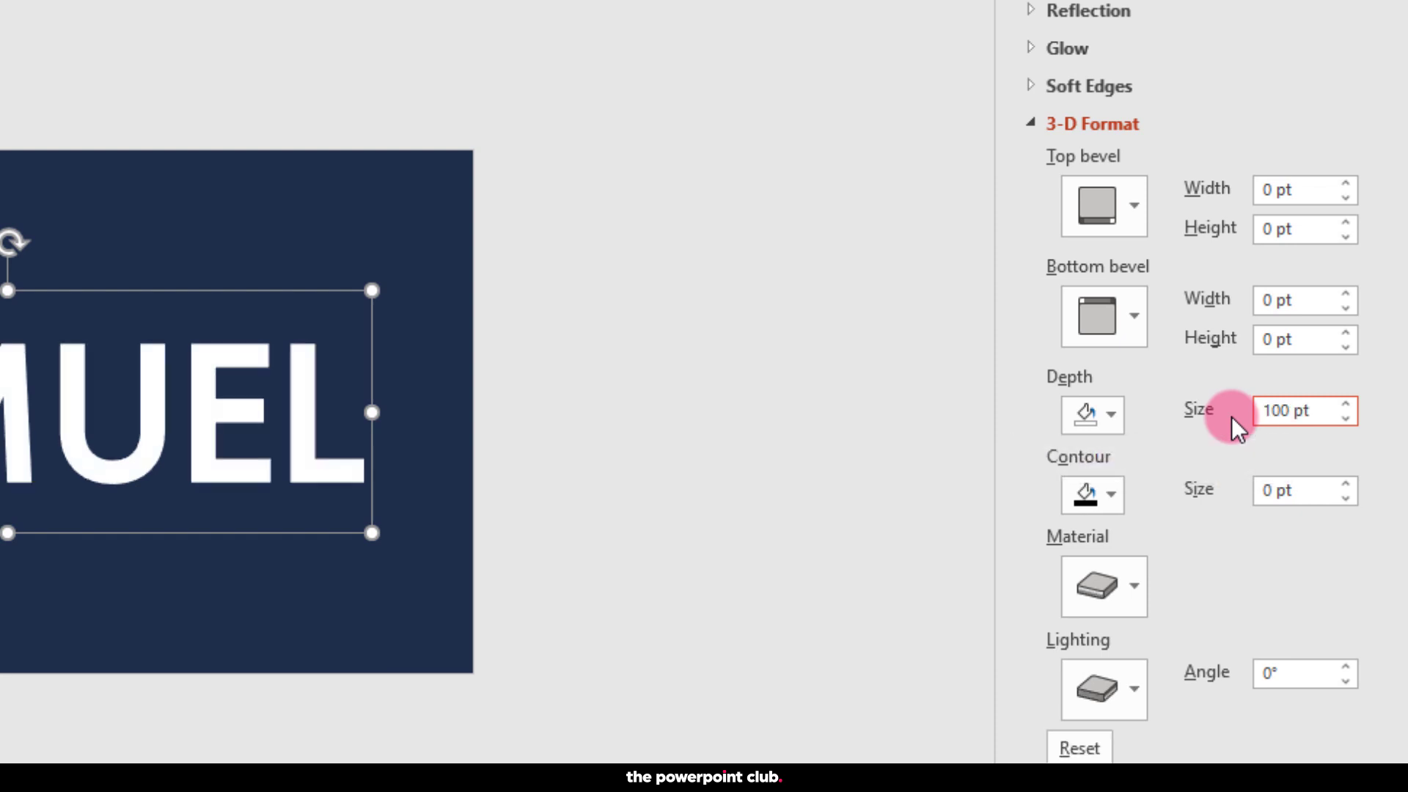
key("Tab")
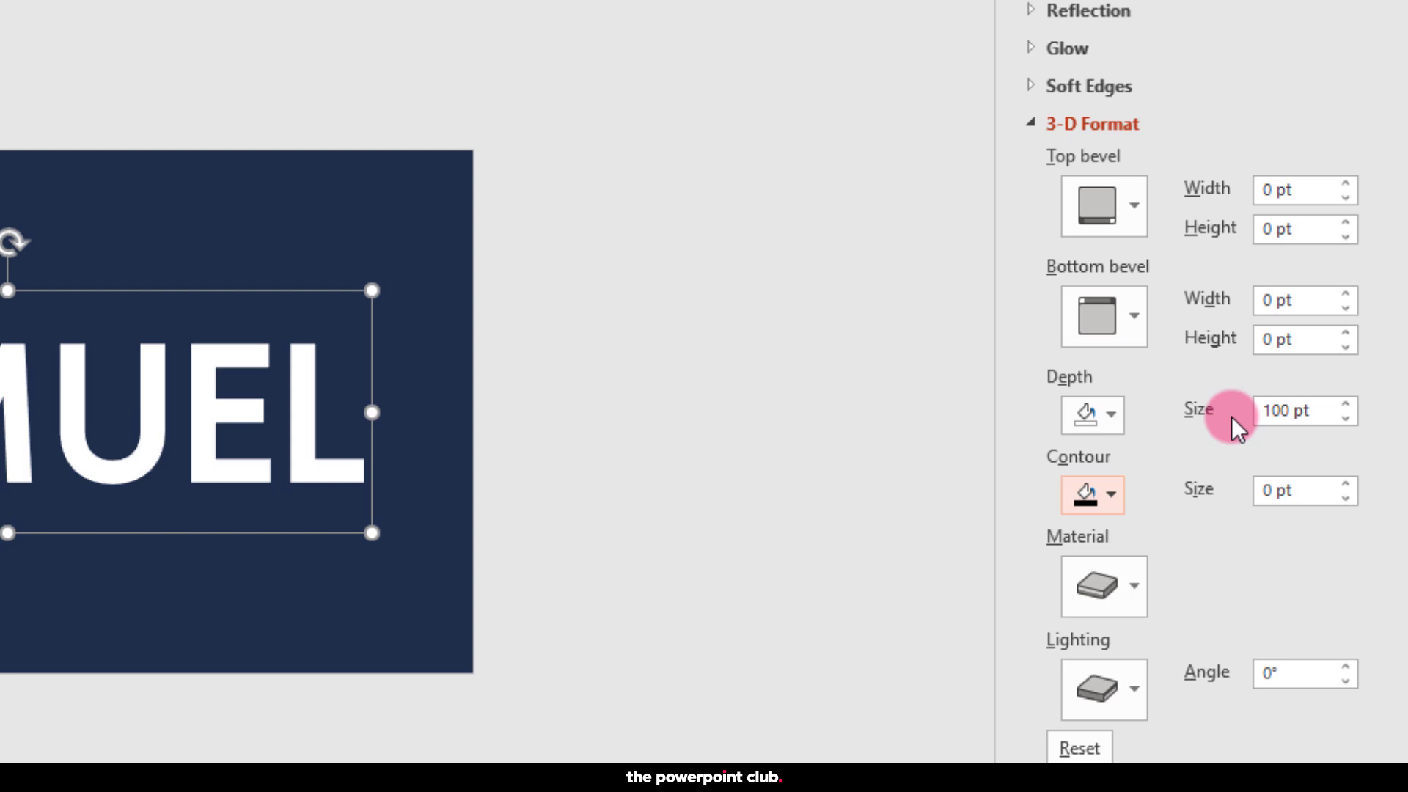
left_click(1114, 416)
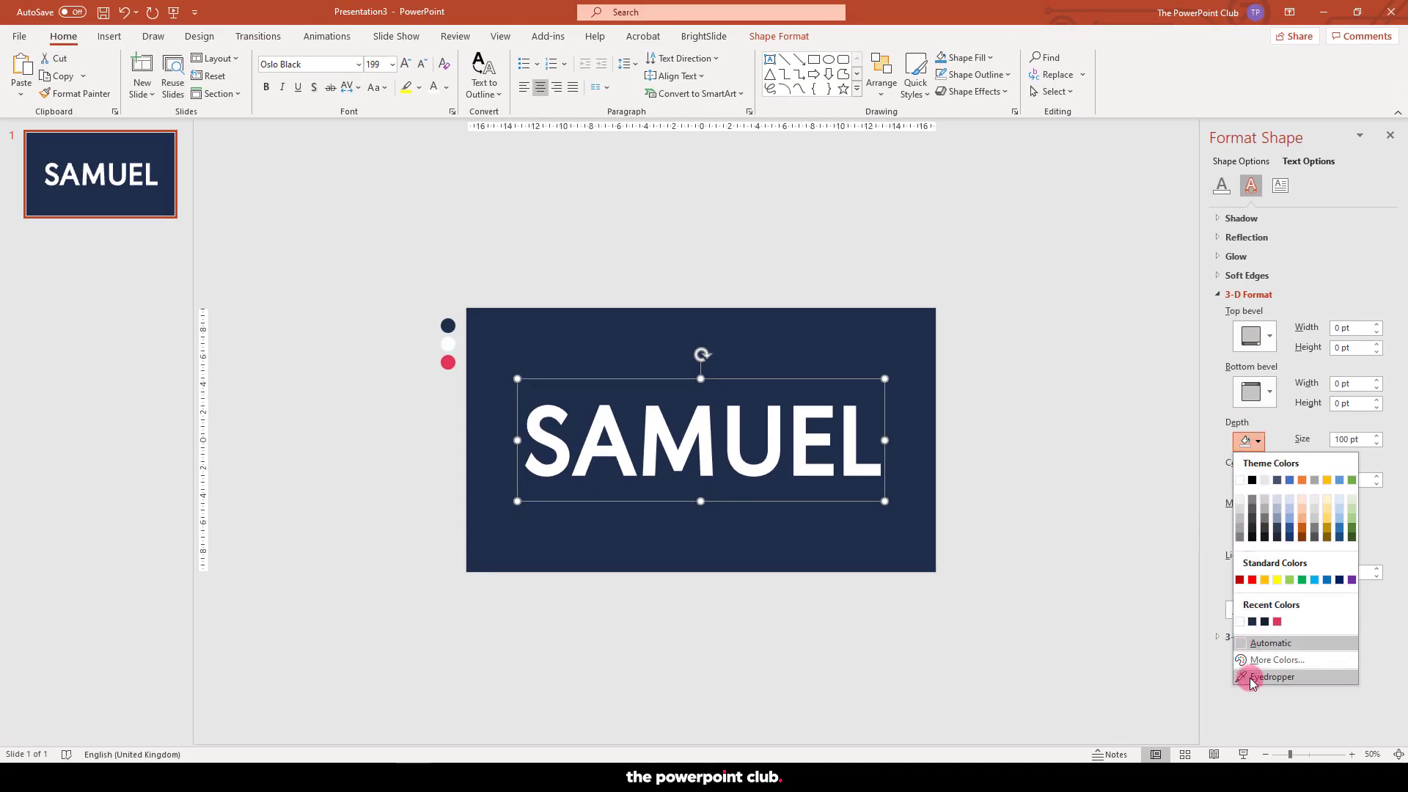
left_click(1247, 675)
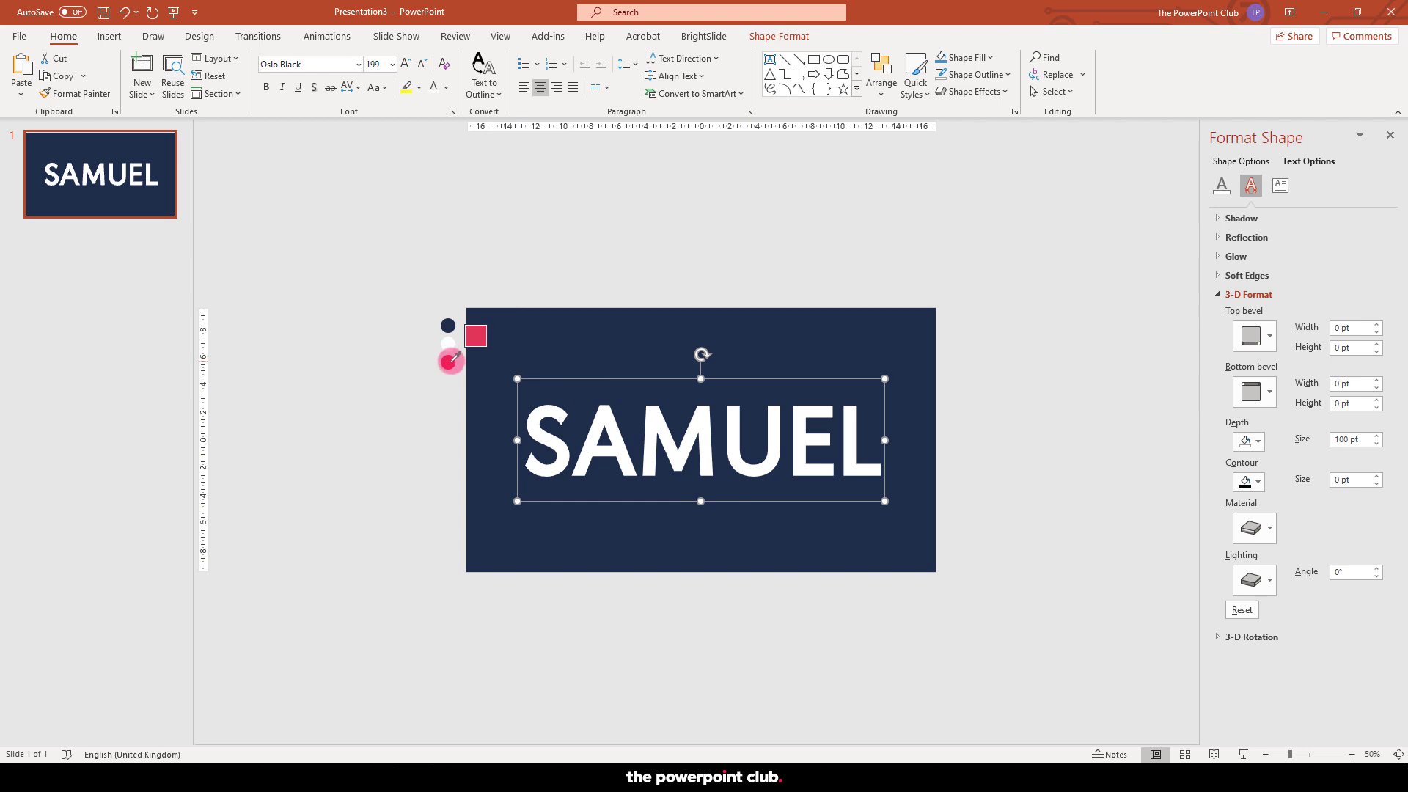
left_click(449, 360)
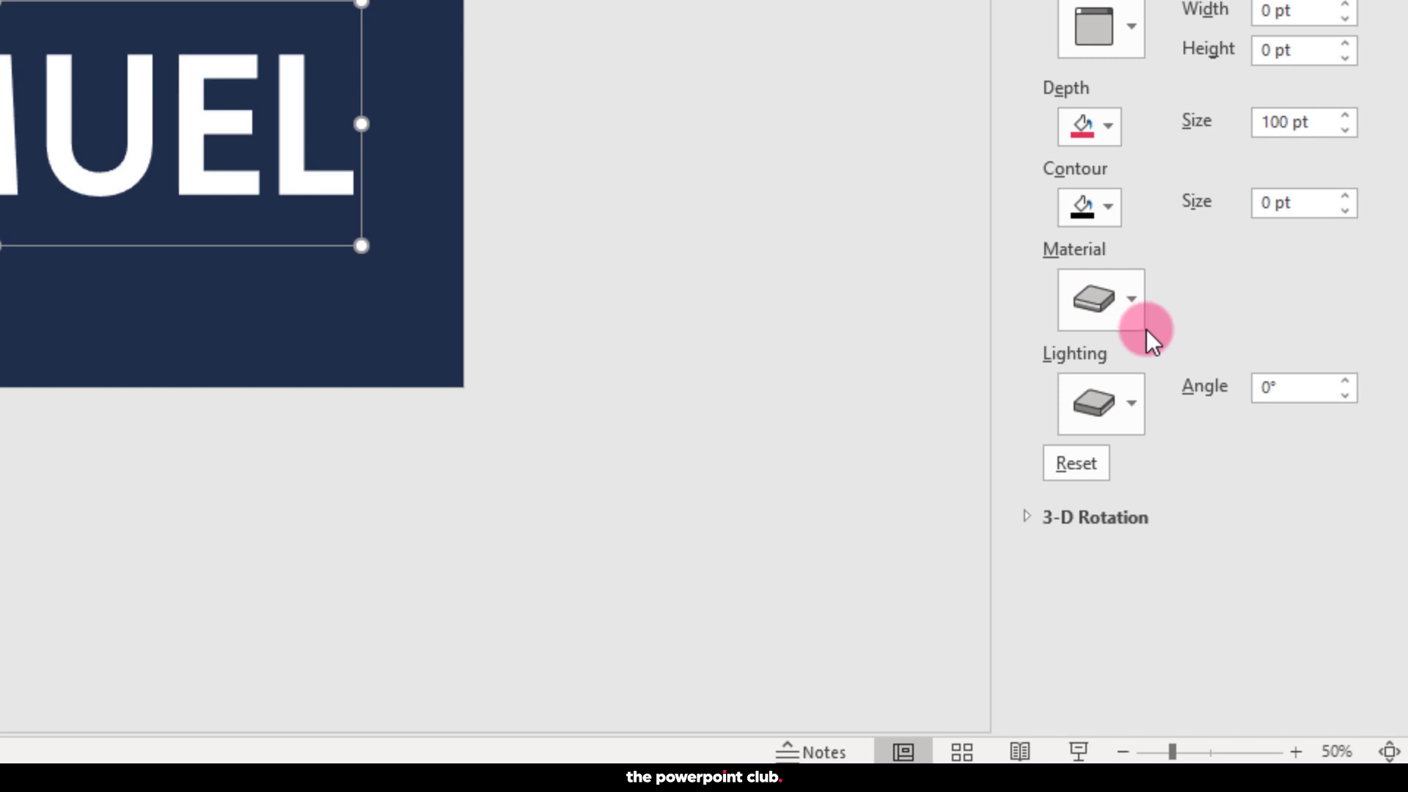
Step: Set the 3-D material to Plastic and the lighting to Glow
left_click(1130, 299)
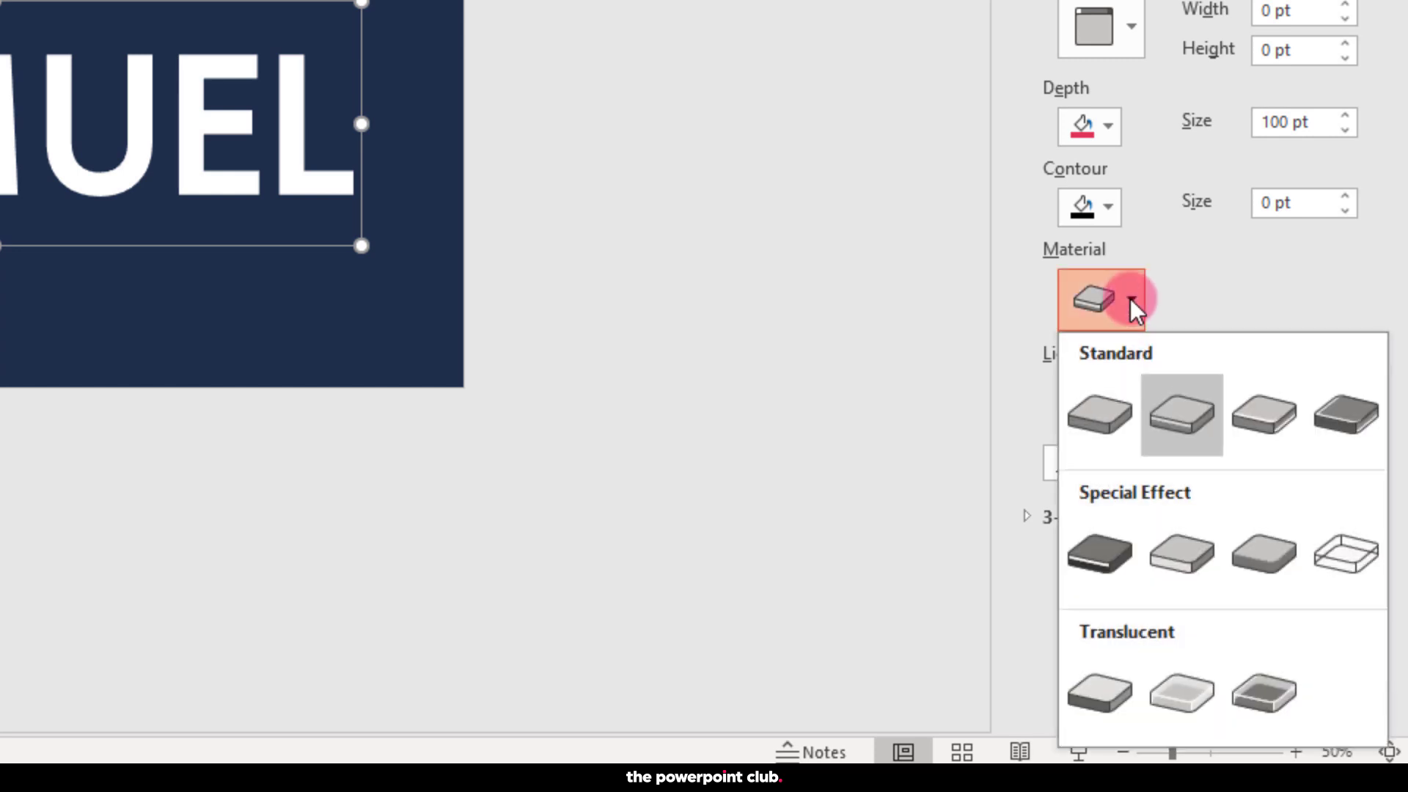
left_click(1274, 426)
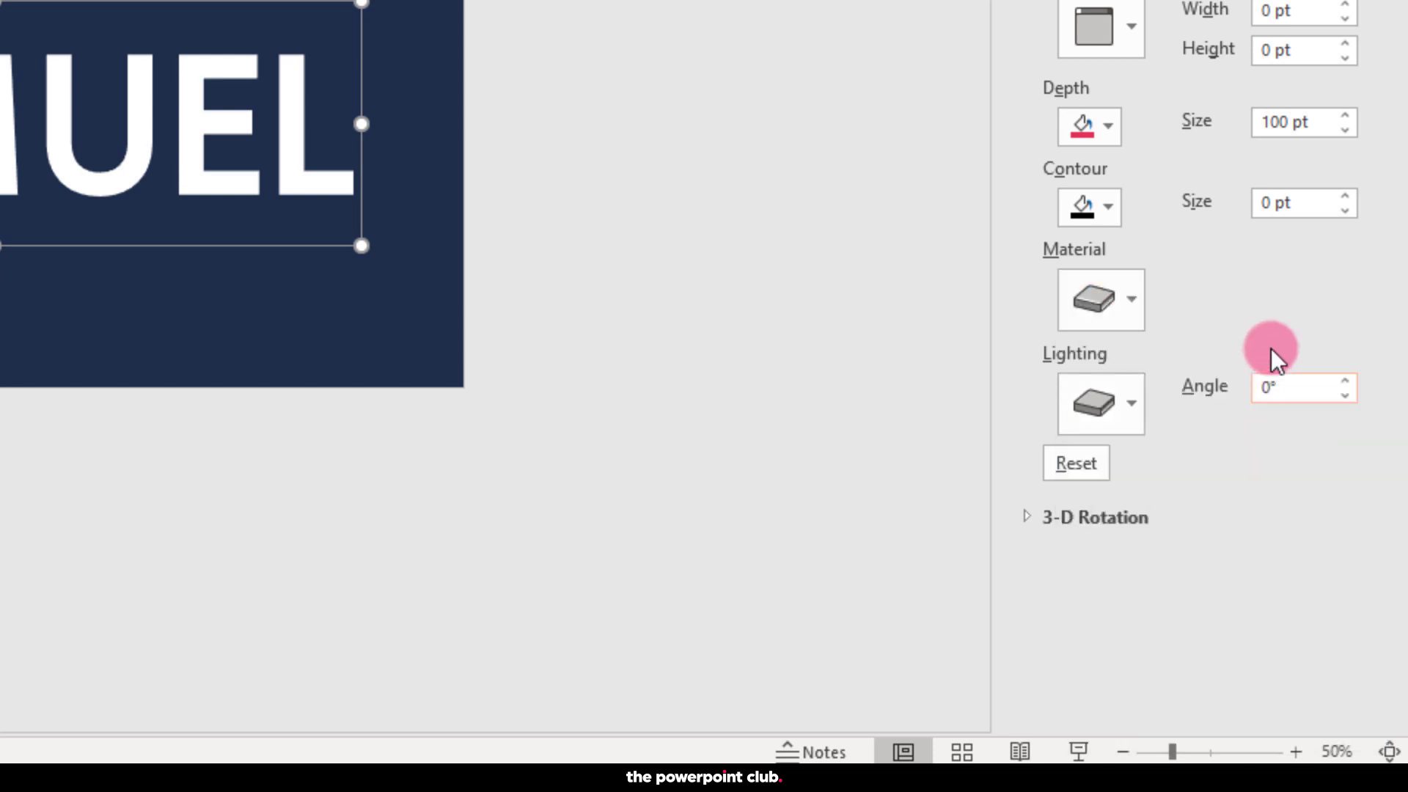
left_click(1133, 409)
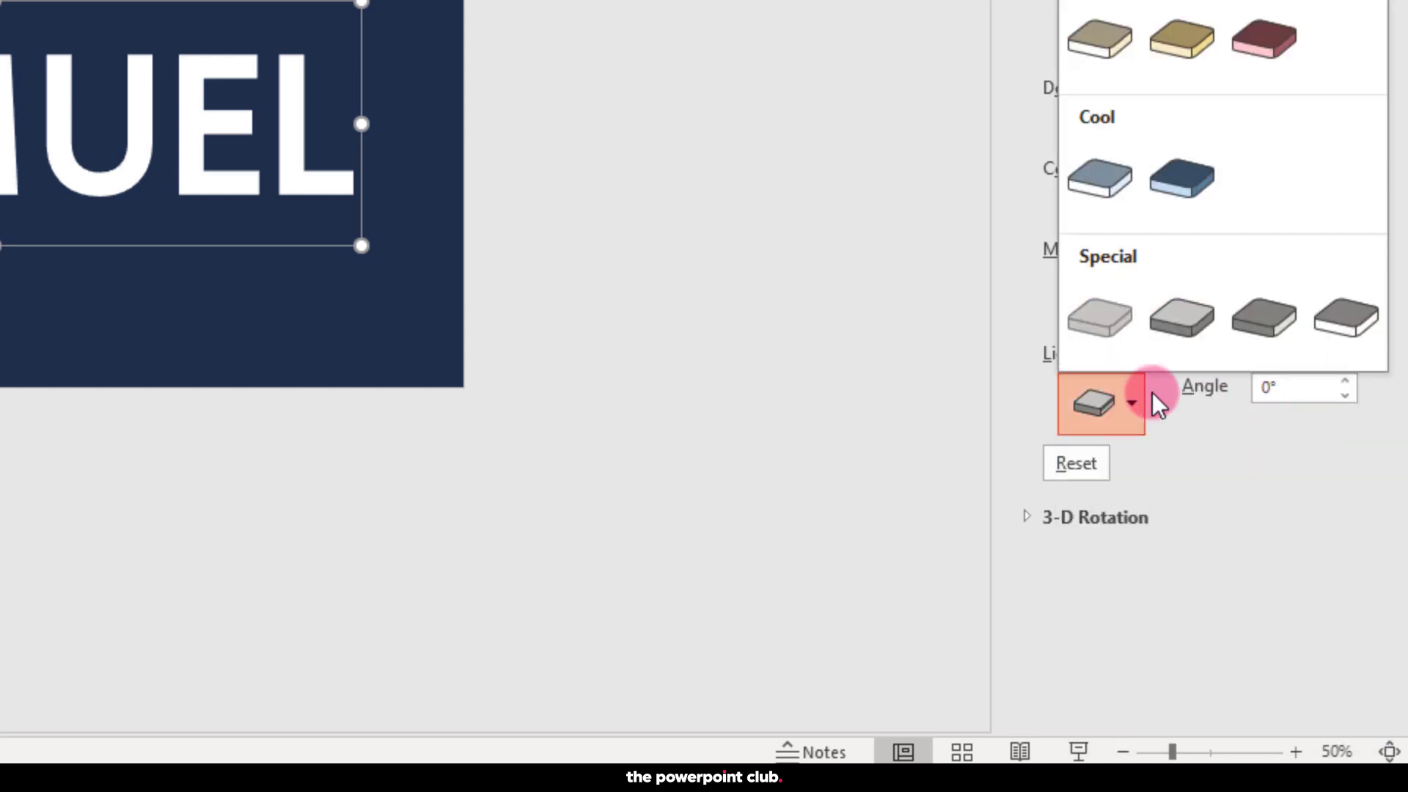
left_click(1273, 323)
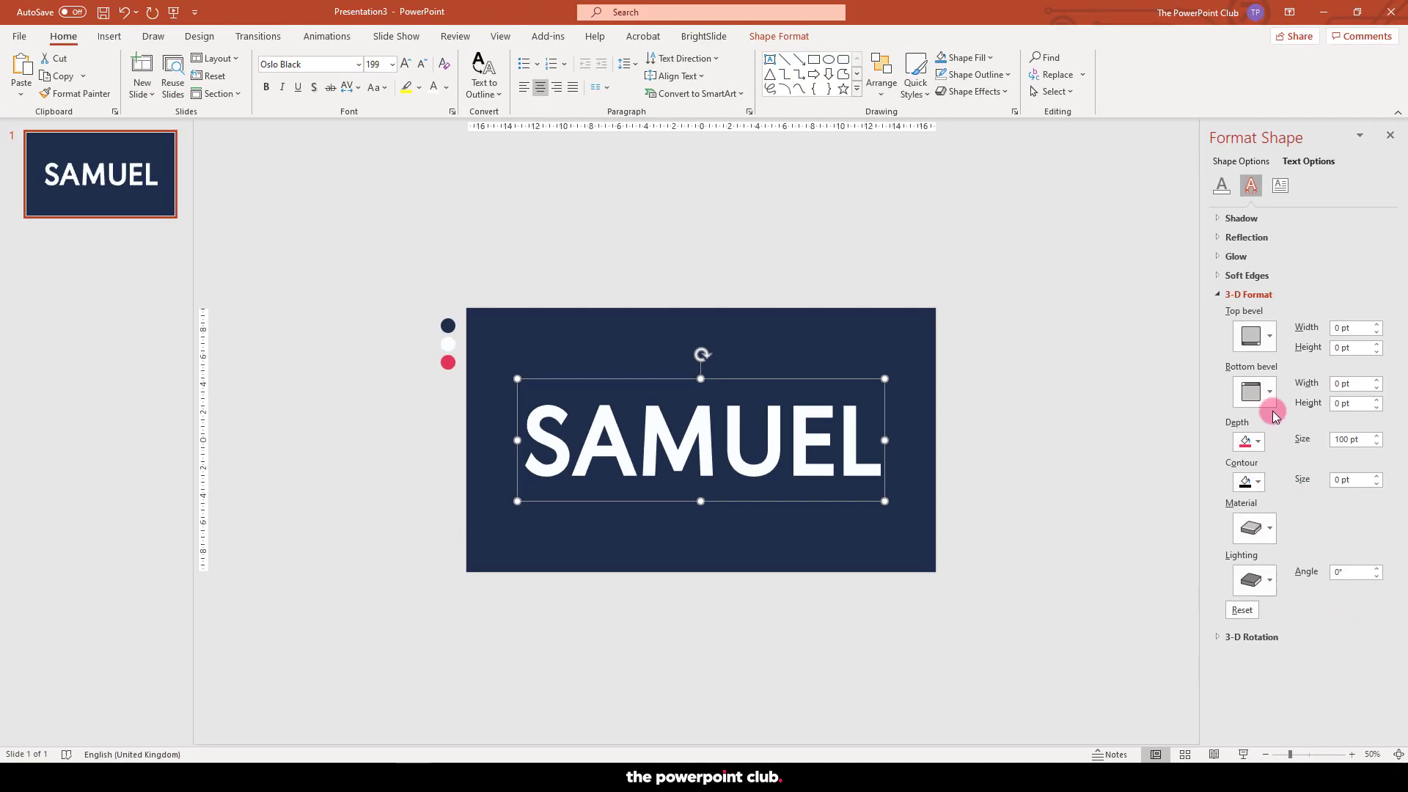
left_click(1217, 295)
Step: Apply the Oblique: Bottom Right 3-D rotation preset to the name text
left_click(1217, 313)
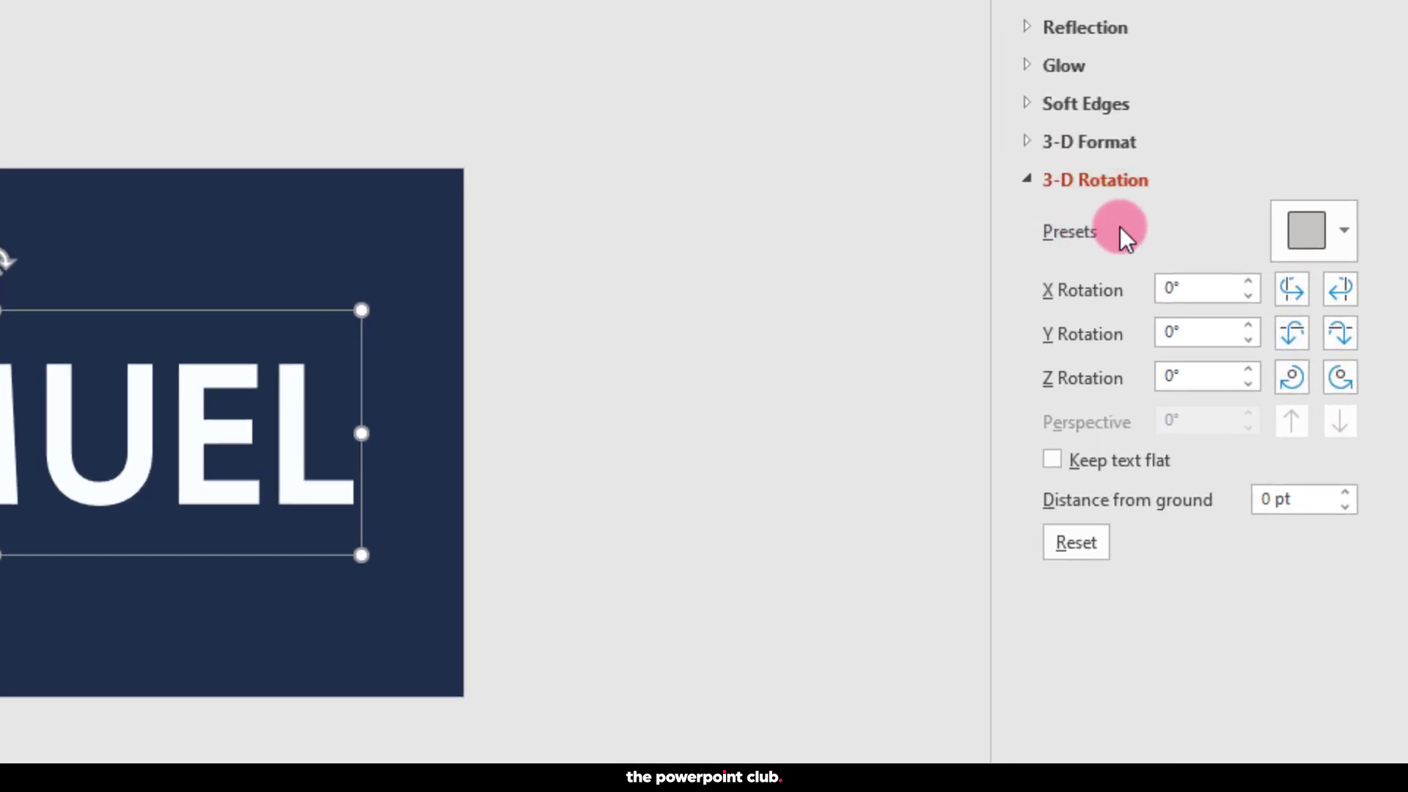
left_click(1335, 229)
left_click_drag(1393, 59, 1385, 195)
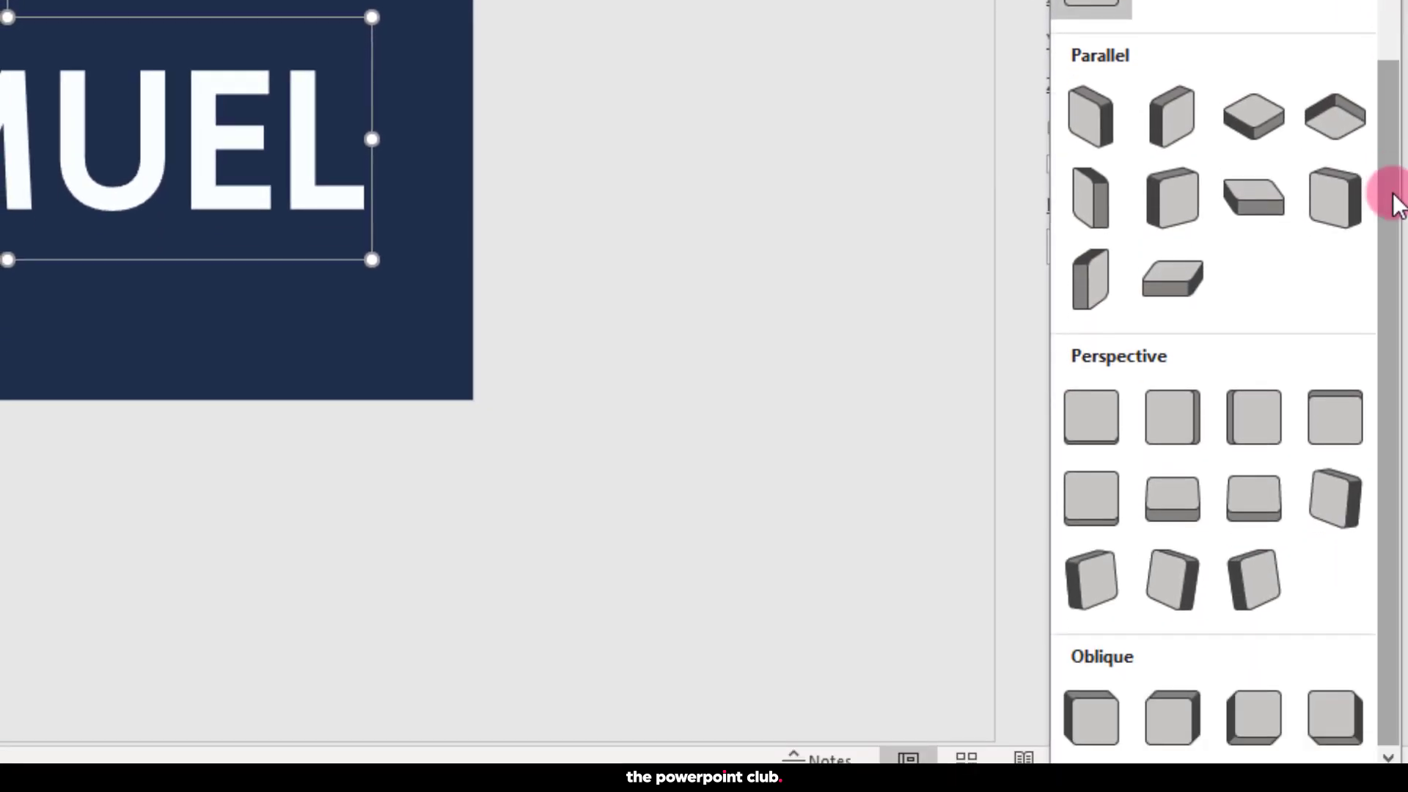
left_click(1338, 717)
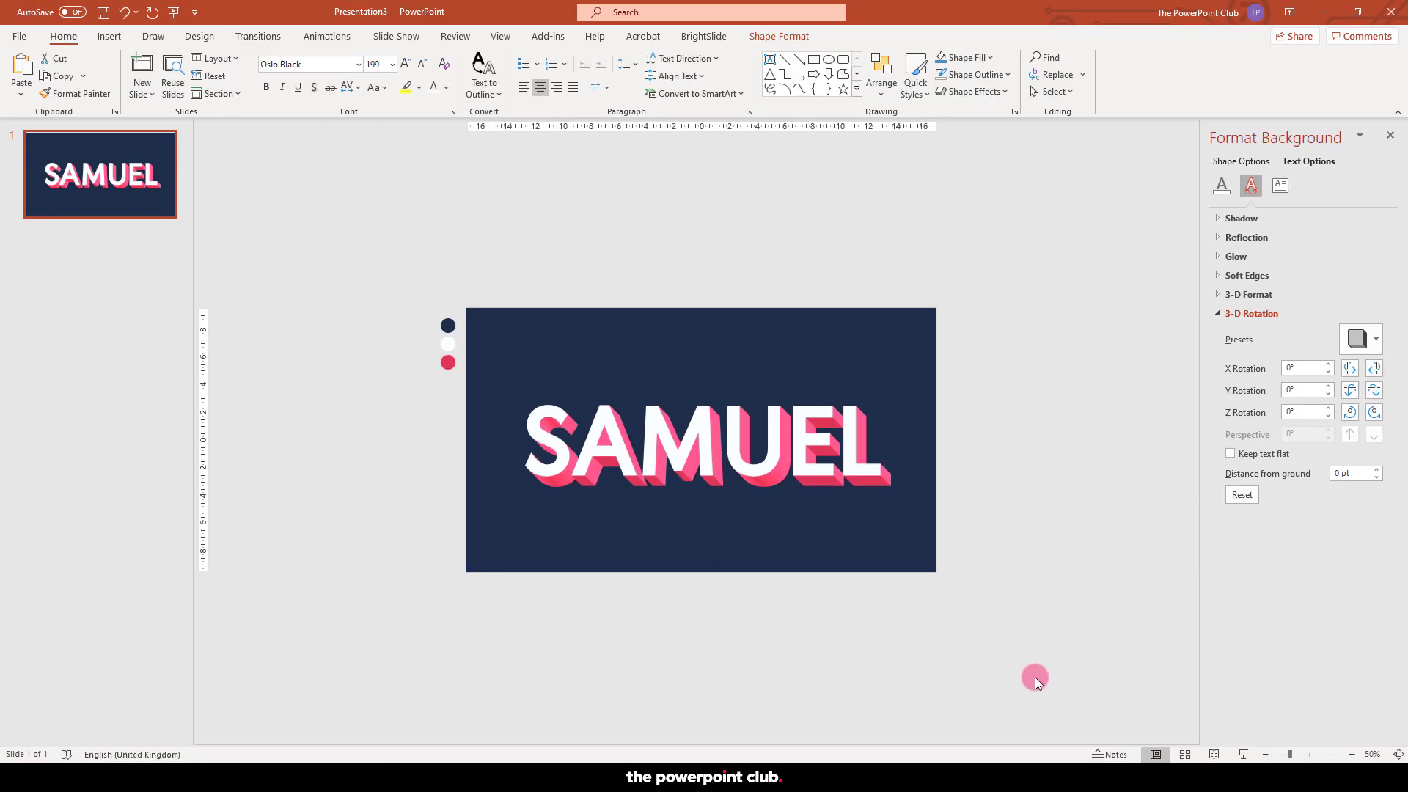
left_click(1036, 680)
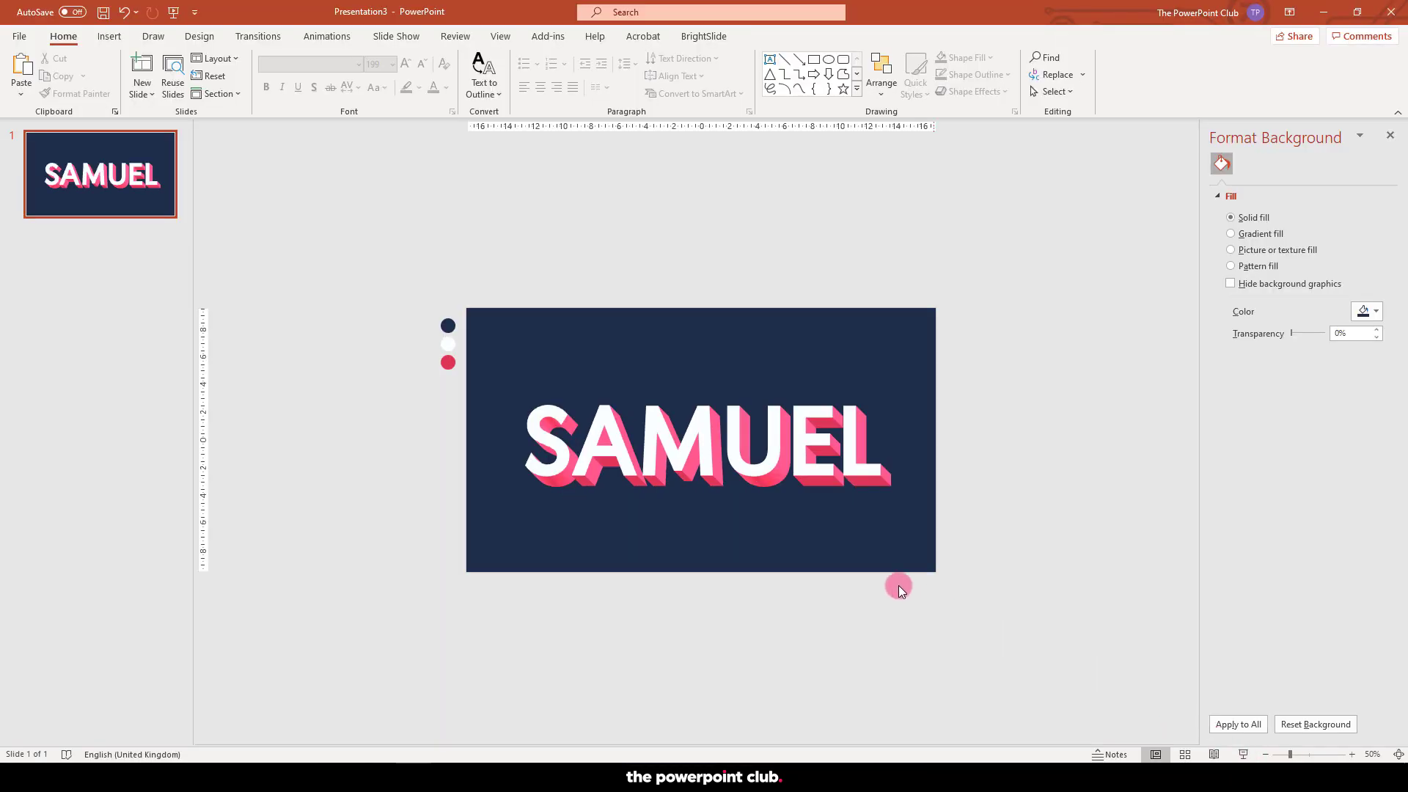
left_click(808, 489)
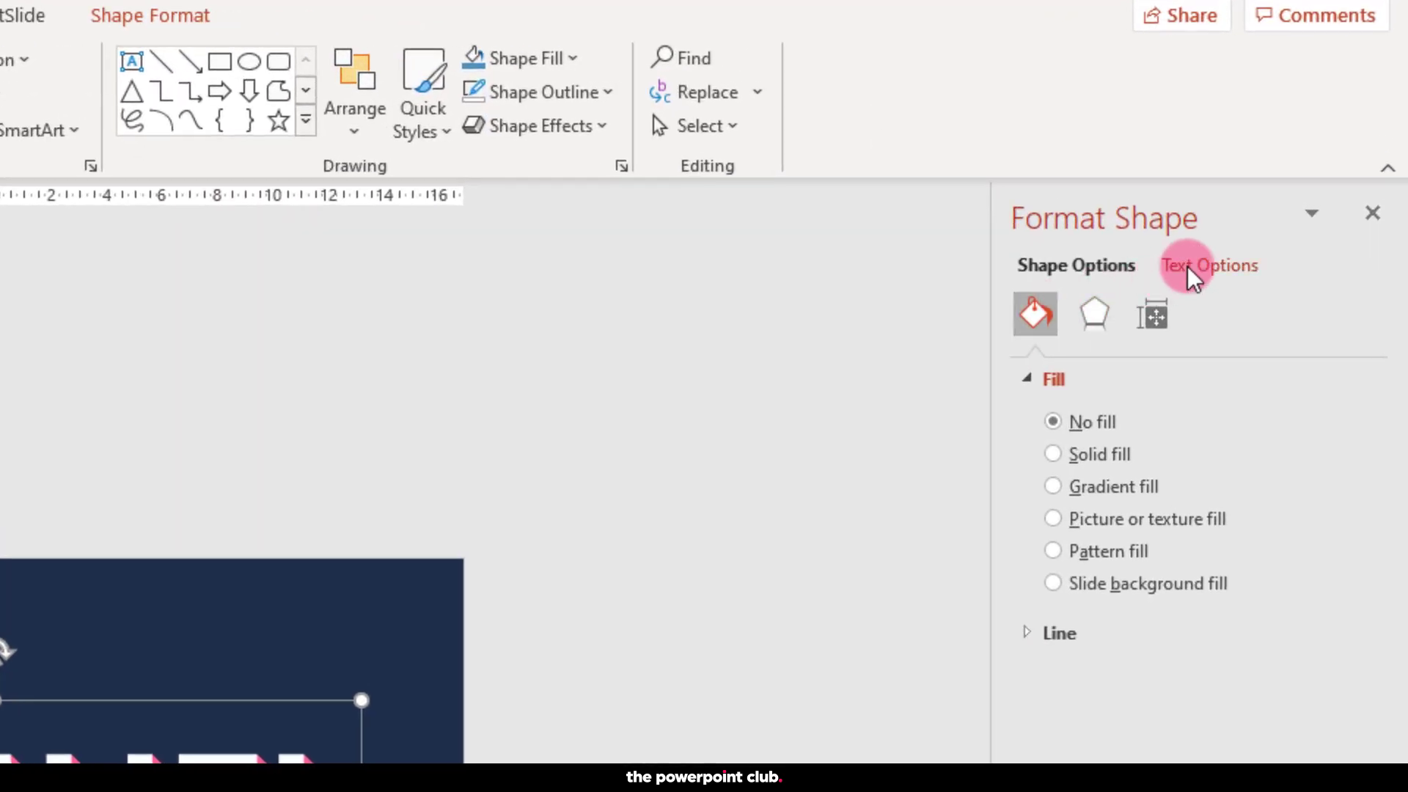
Step: Add an Offset: Bottom Right outer shadow to the text at 70% transparency
left_click(1186, 266)
left_click(1099, 318)
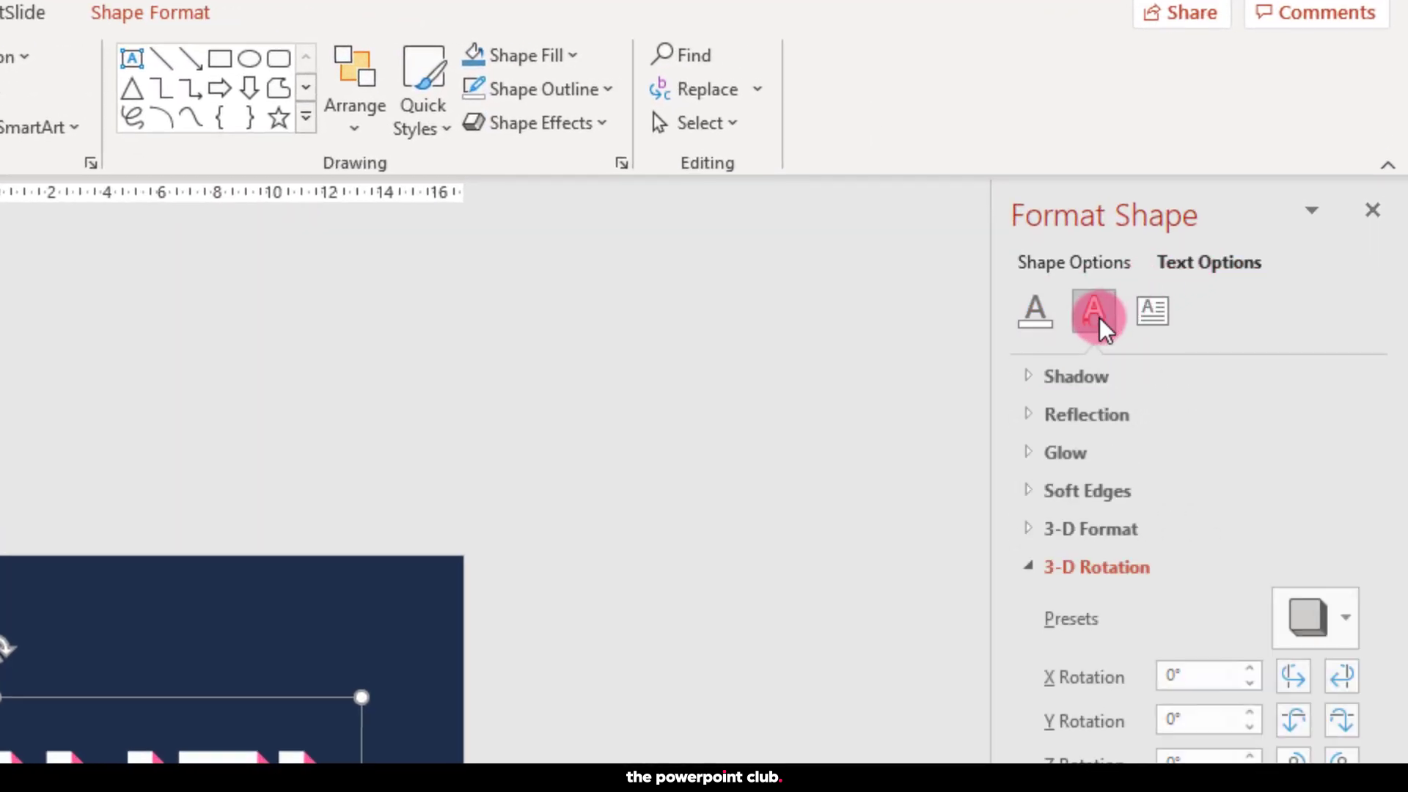
left_click(1029, 378)
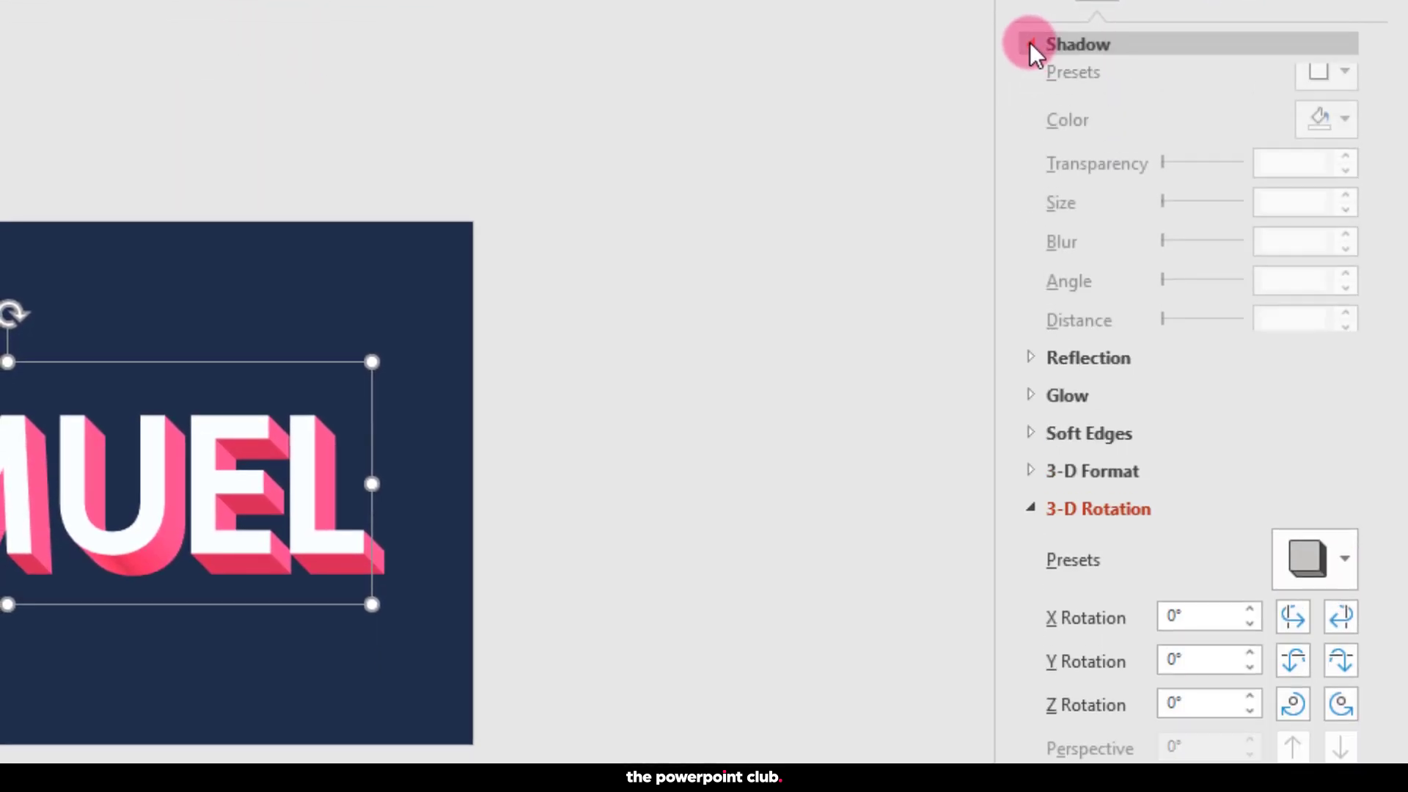
left_click(1346, 86)
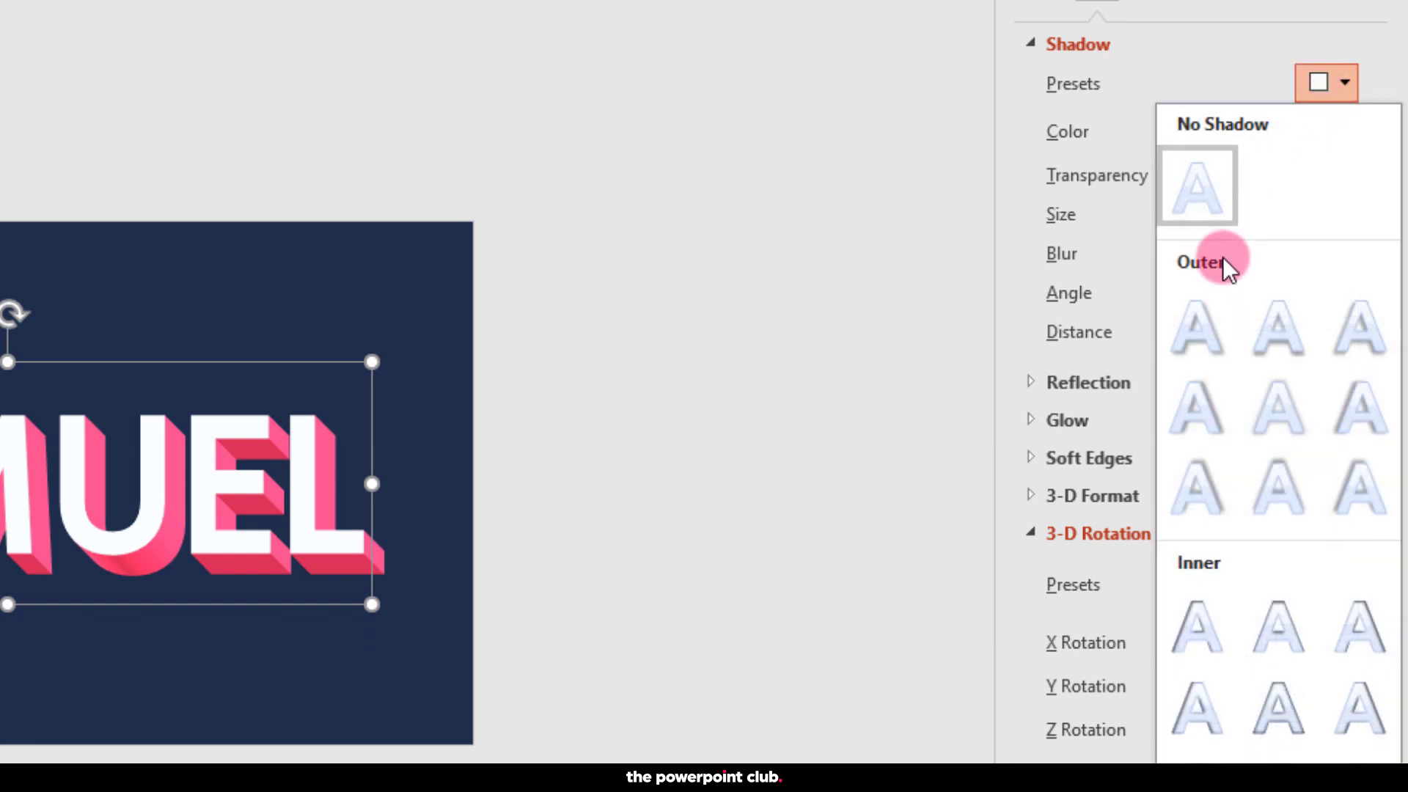
left_click(1200, 326)
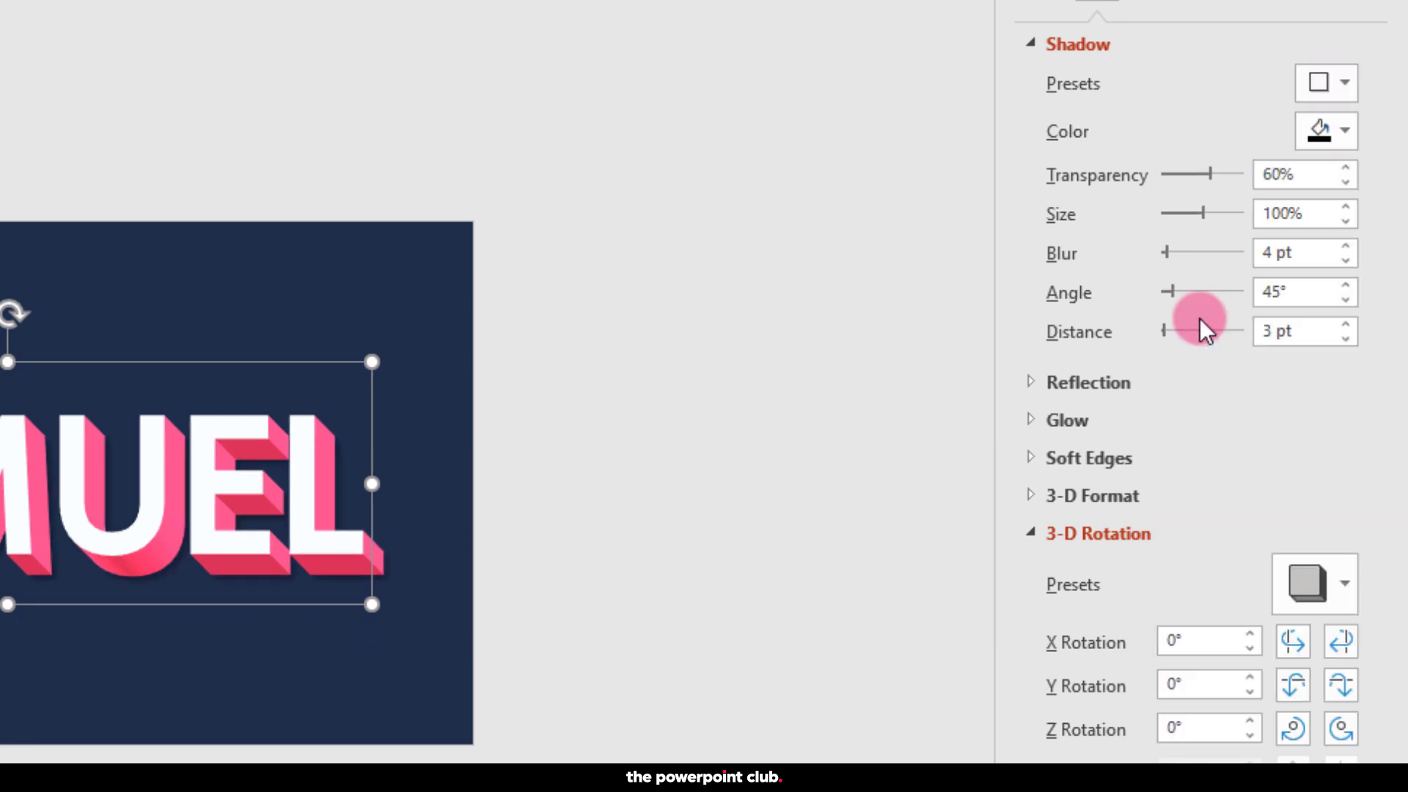
scroll(68, 487, "up", 5)
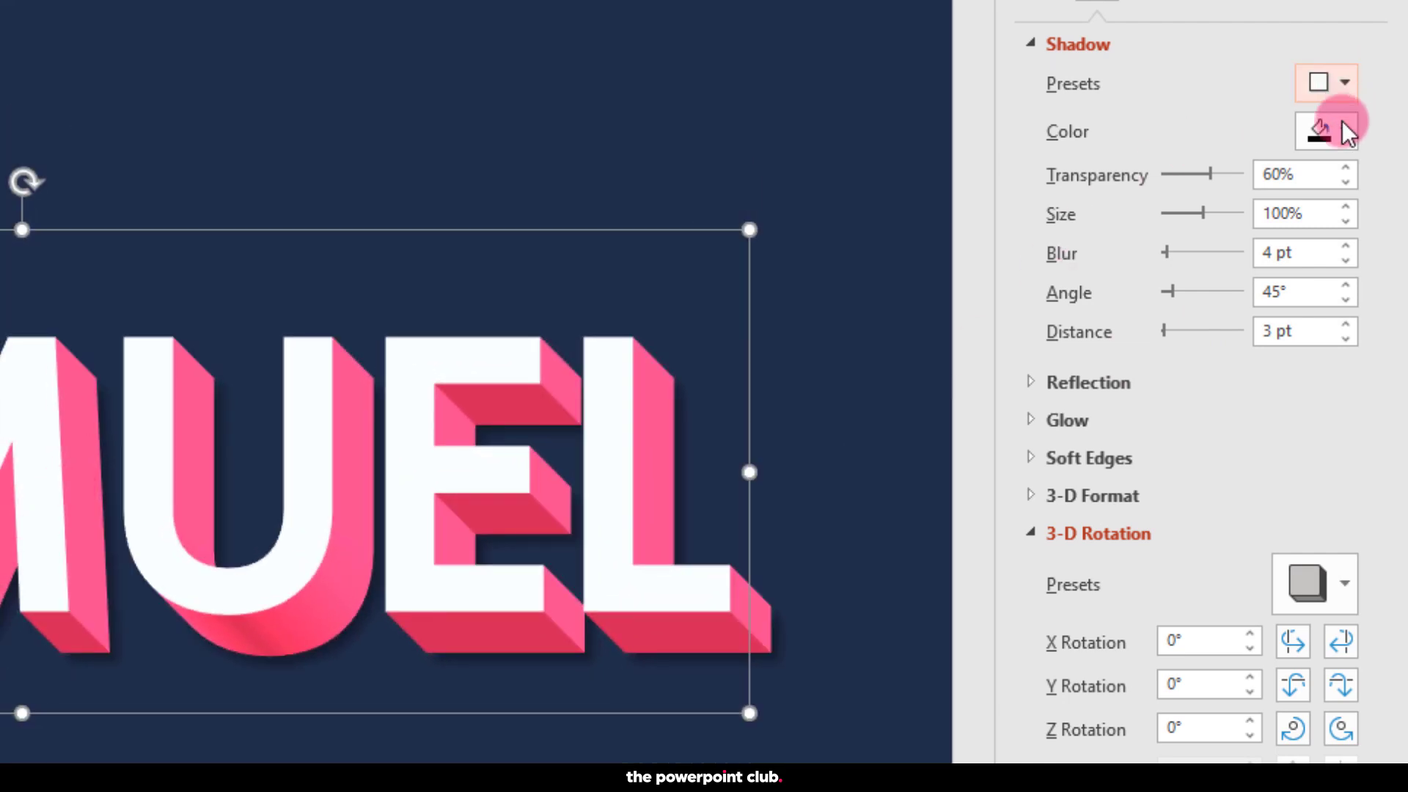
left_click_drag(1320, 174, 1232, 192)
type("70")
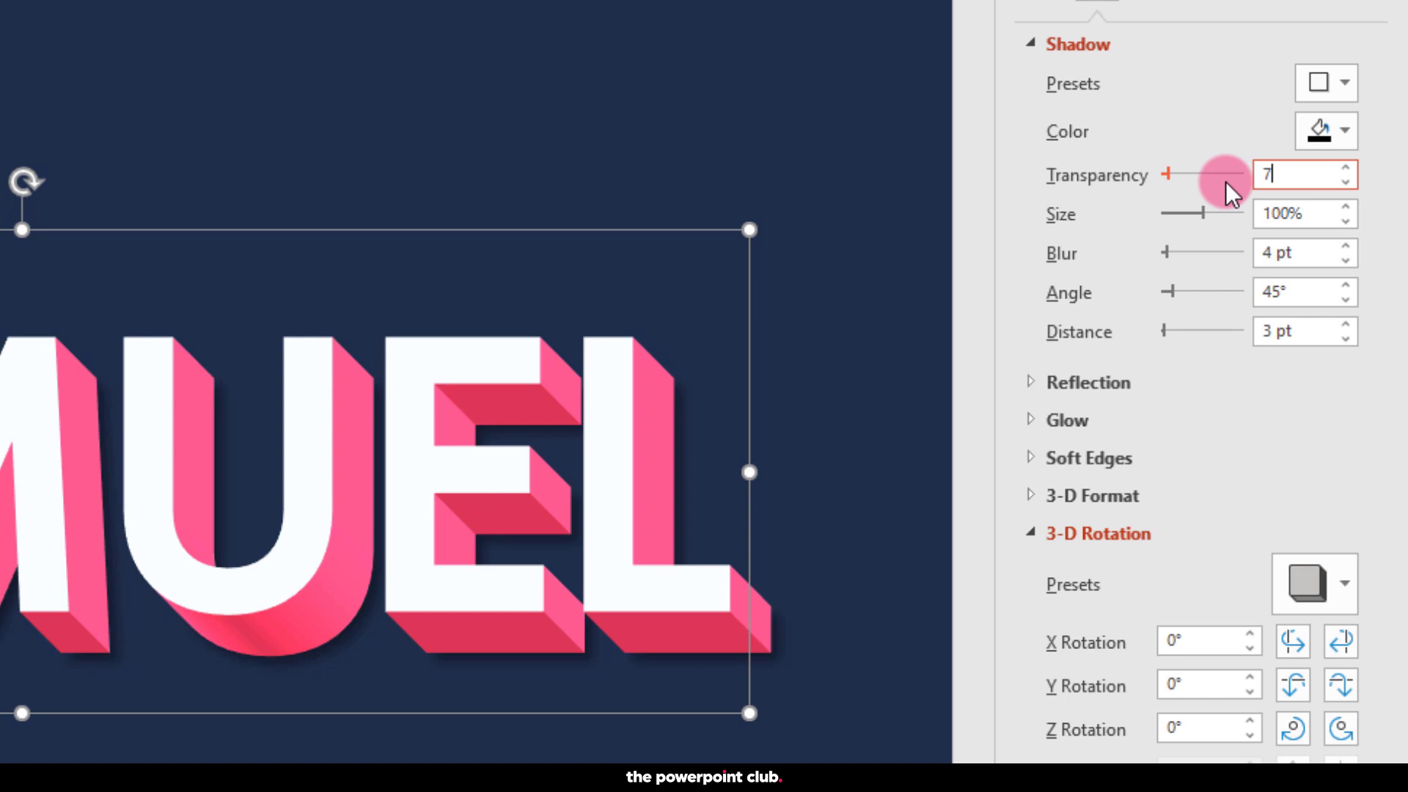
key("Tab")
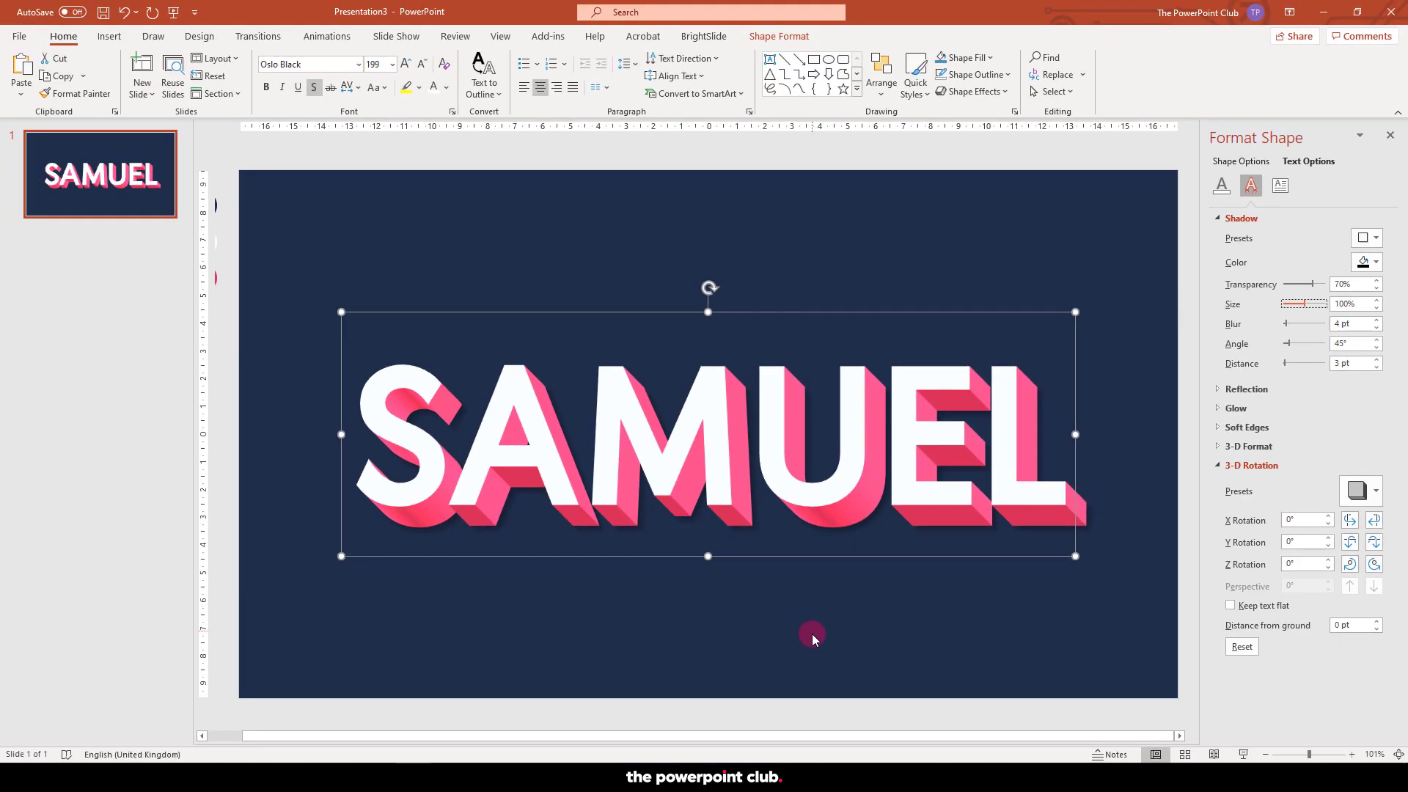
left_click(810, 635)
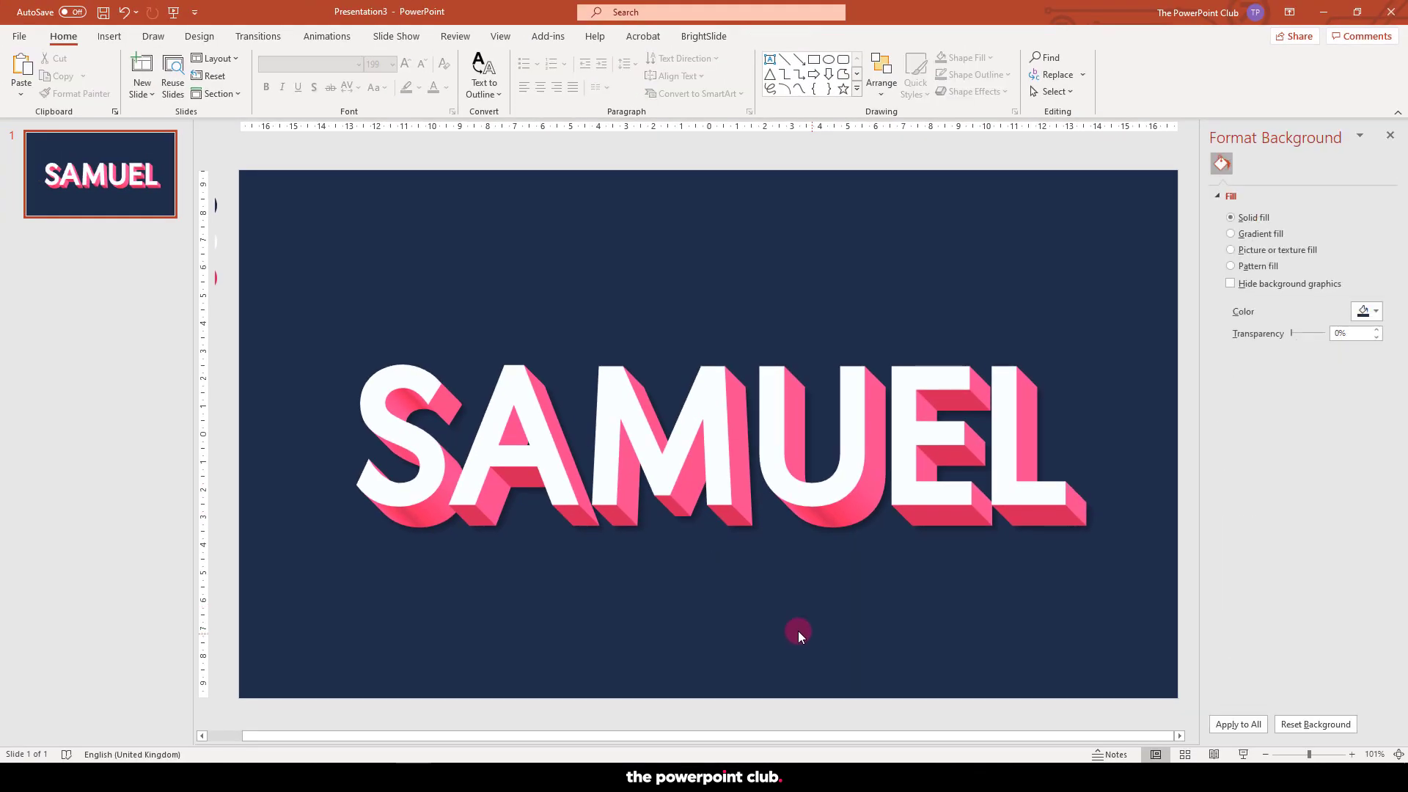
Step: In the Selection pane, hide the EXTRUDE layer and show the SURFACE SHADOW layer
scroll(756, 535, "down", 3)
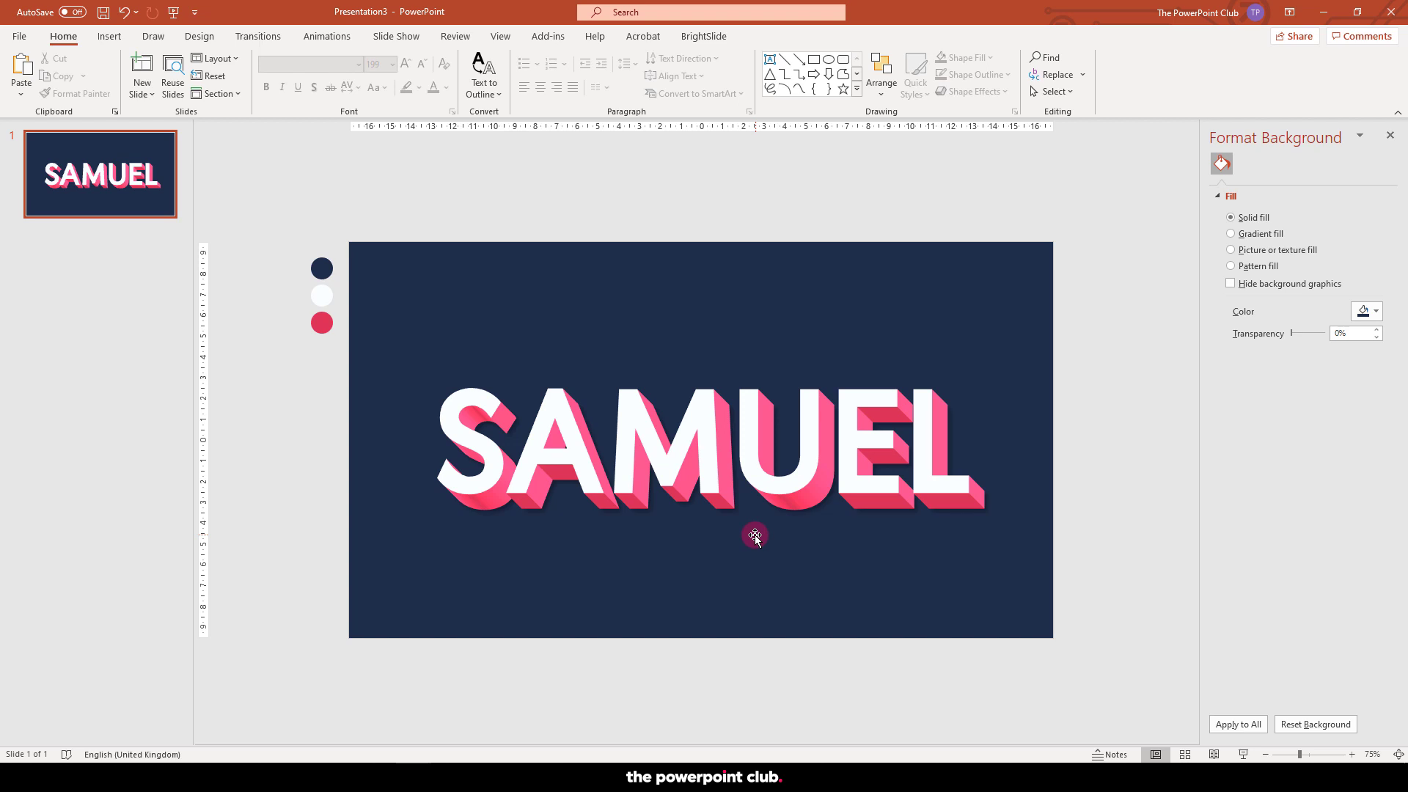
left_click(754, 536)
left_click(780, 36)
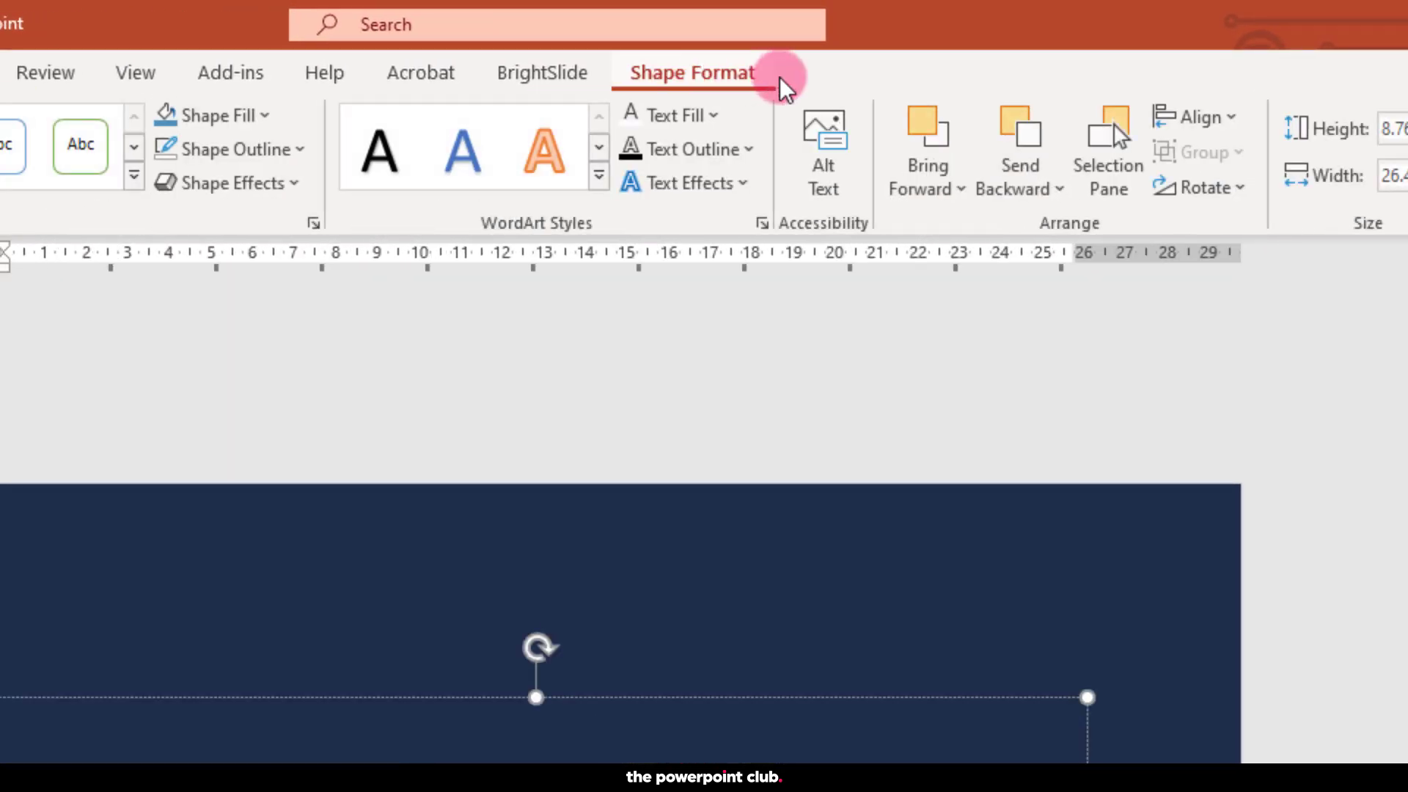
left_click(991, 79)
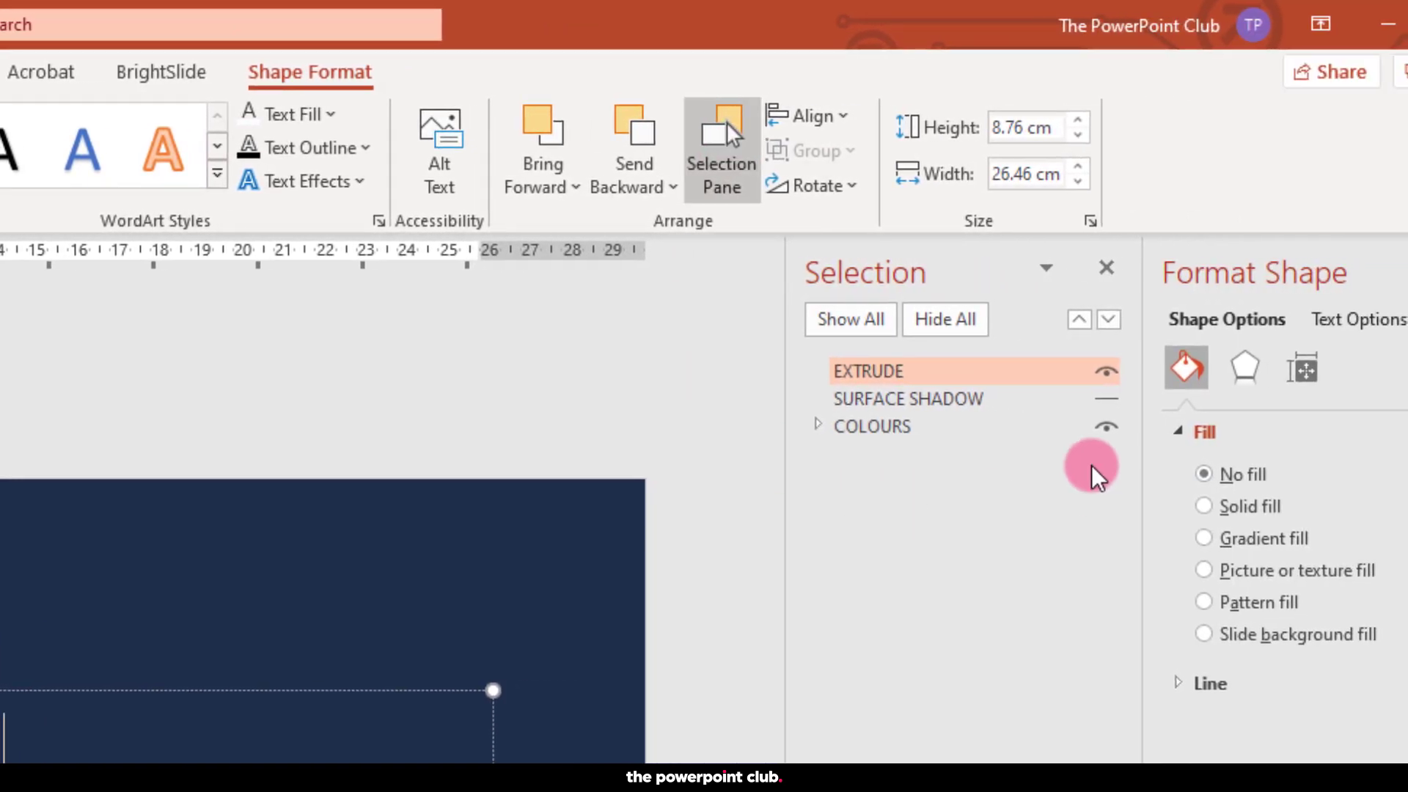
left_click(1108, 372)
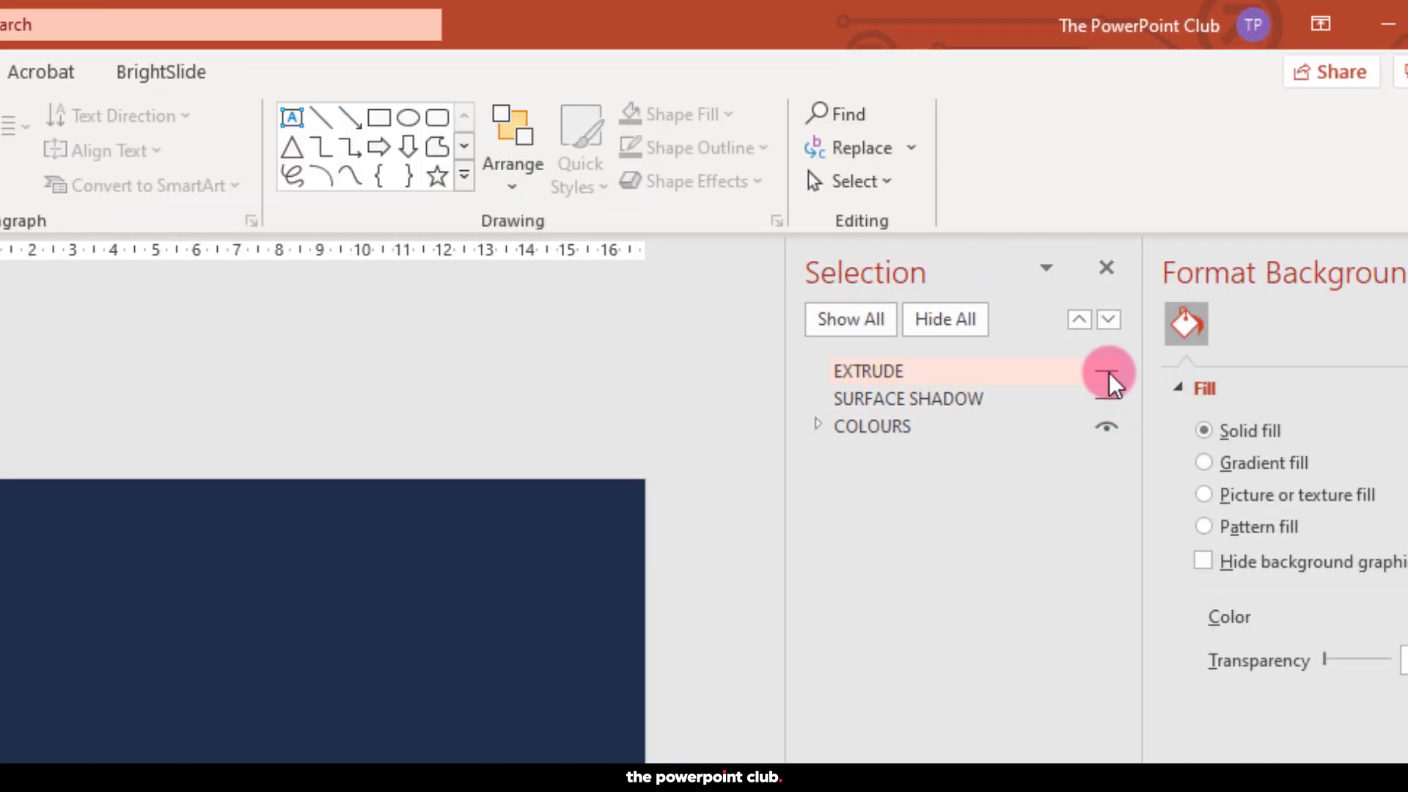
left_click(1108, 400)
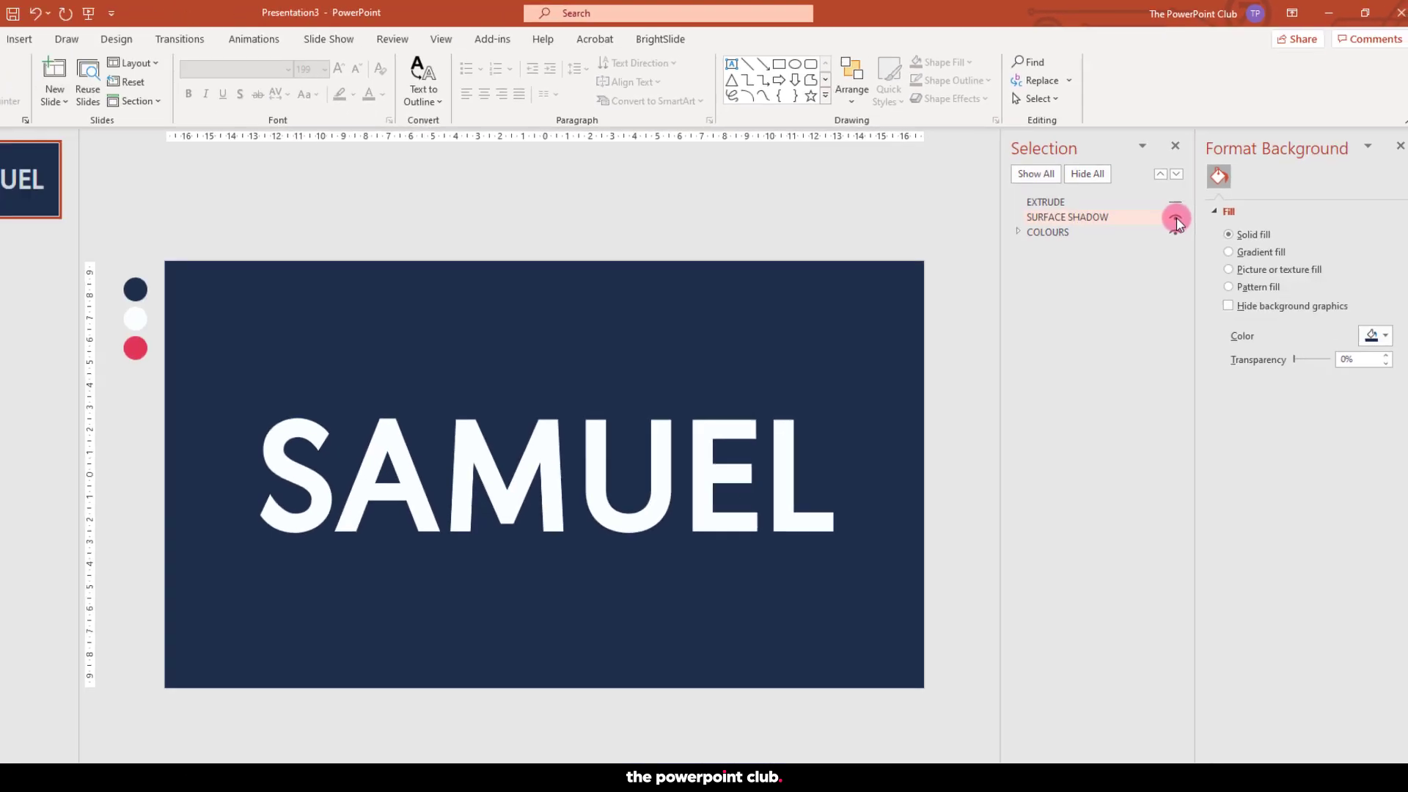
Step: Give the SURFACE SHADOW text a 200 pt 3-D depth
left_click(721, 394)
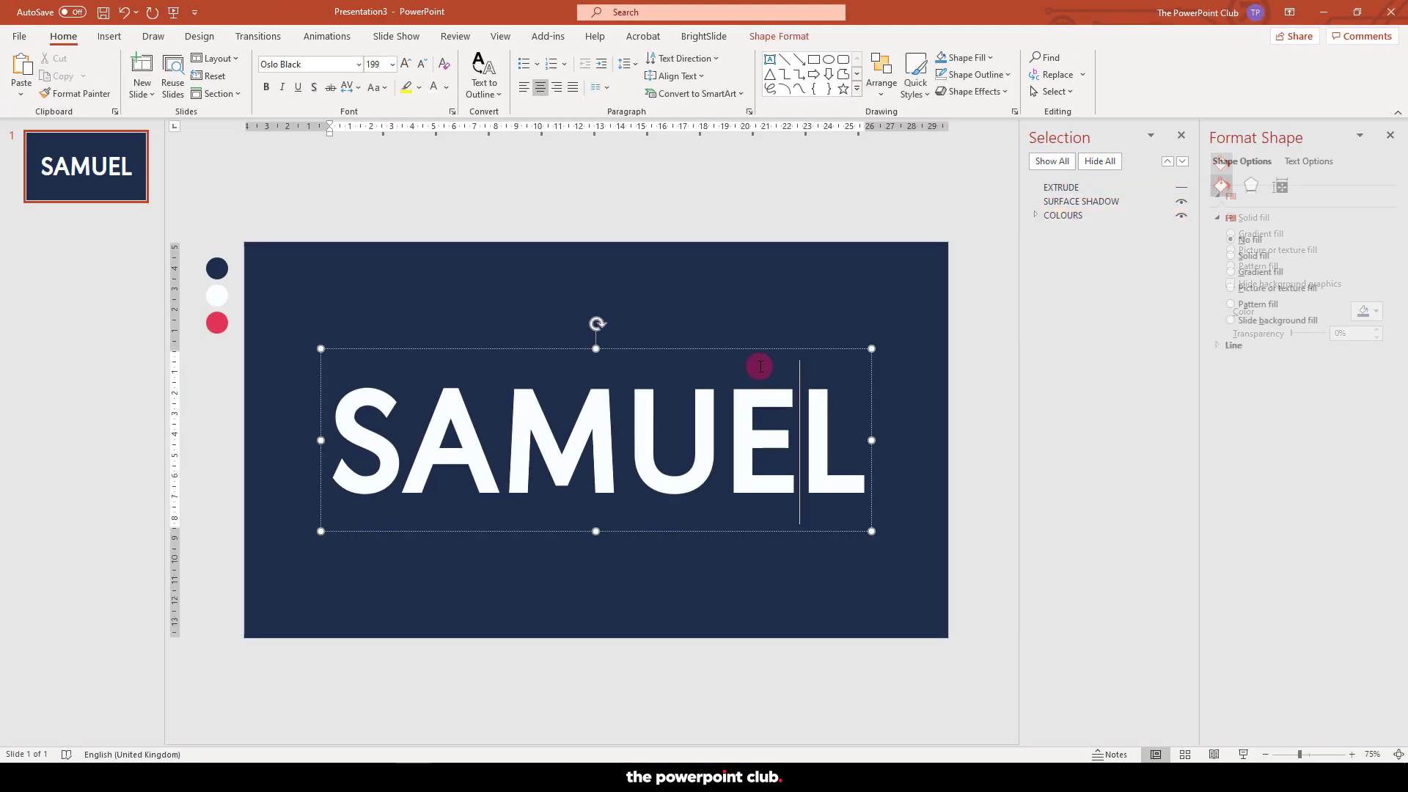
left_click(758, 349)
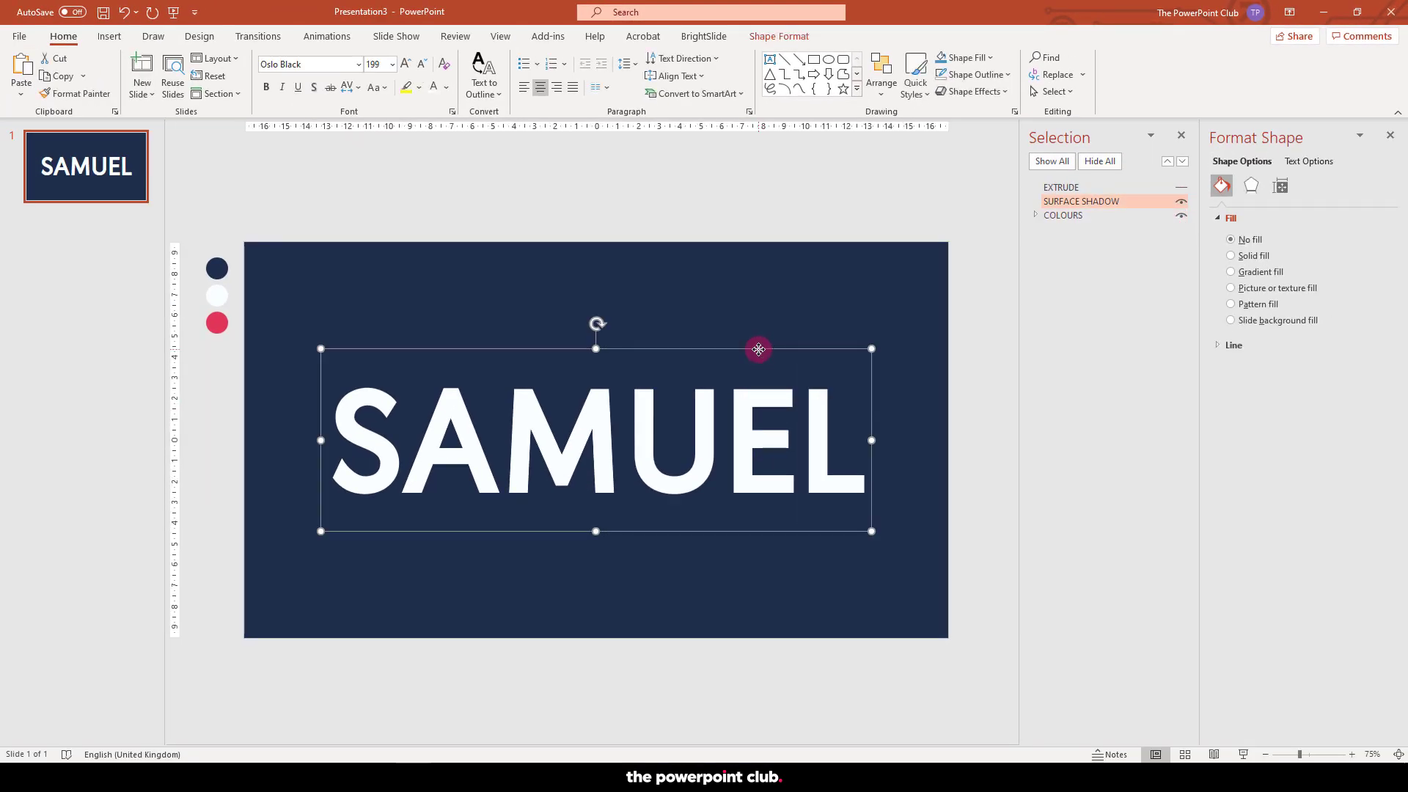
left_click(1280, 187)
left_click(1306, 163)
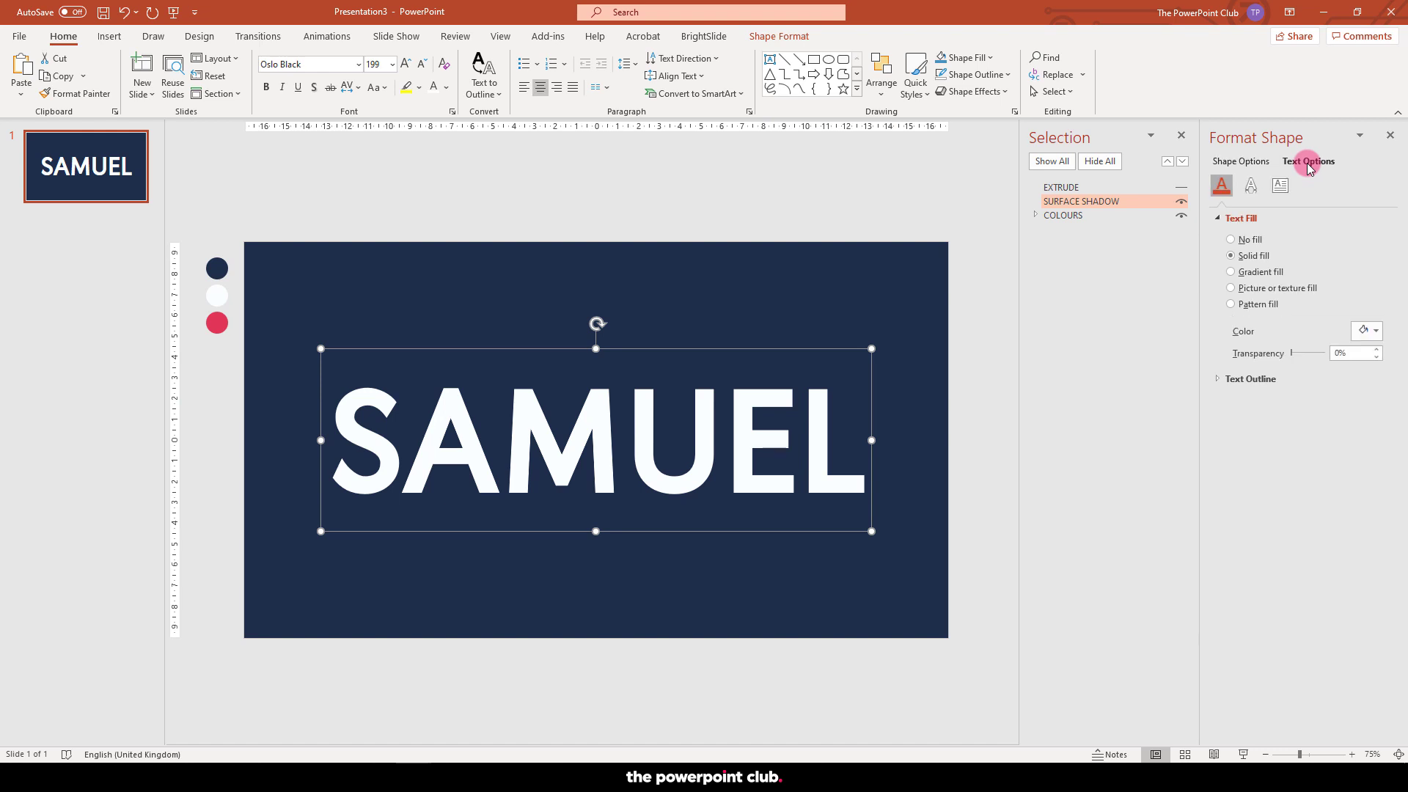
left_click(1251, 187)
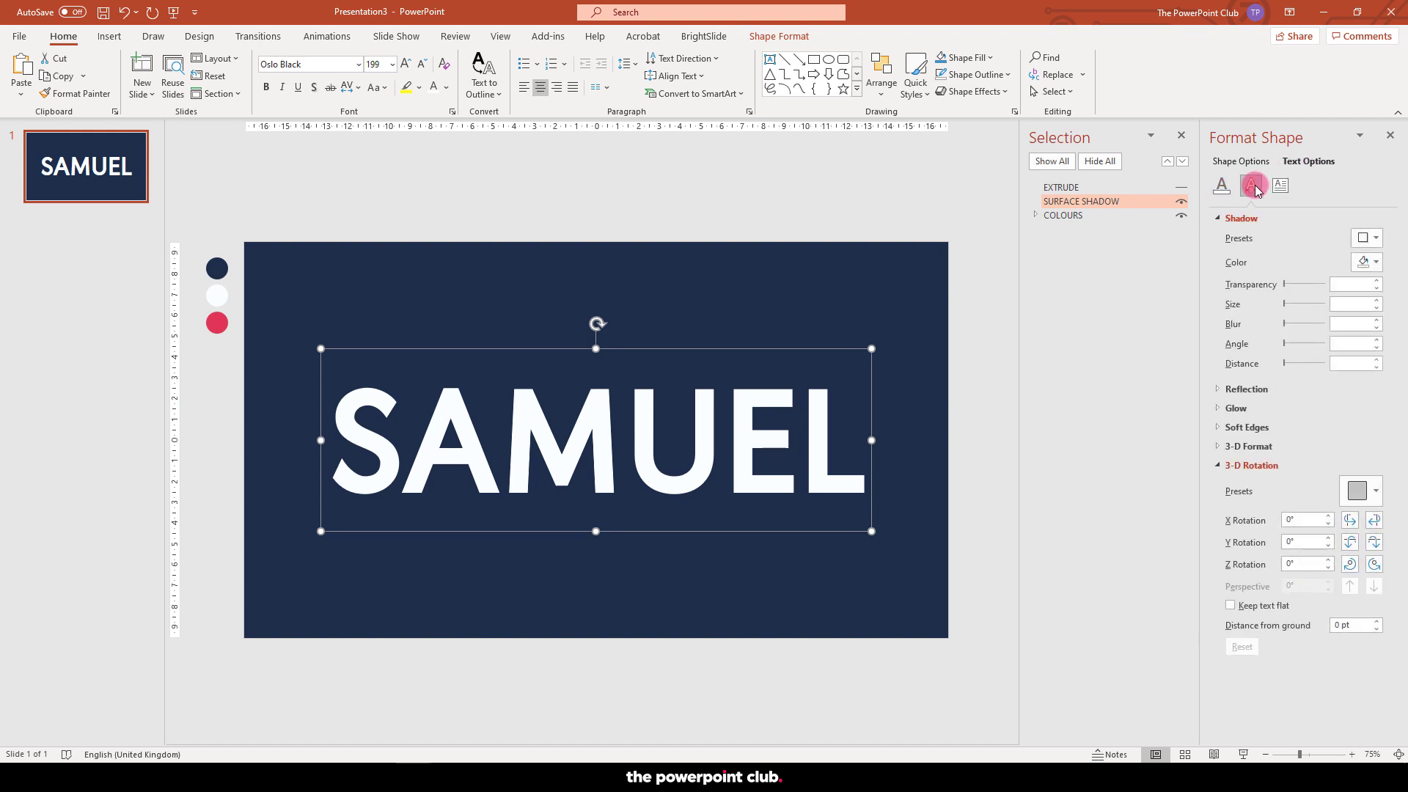
left_click(1217, 218)
left_click(1217, 312)
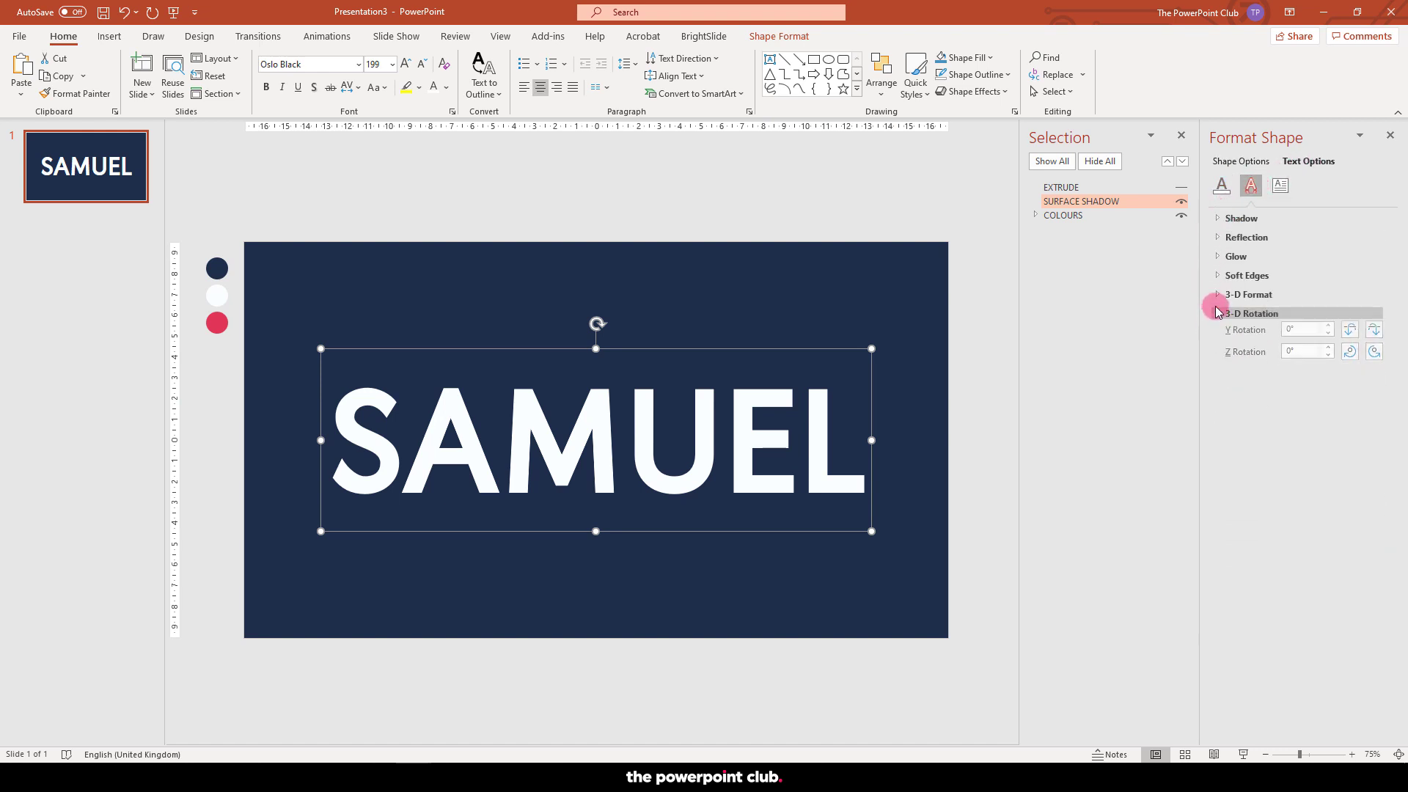
left_click(1216, 294)
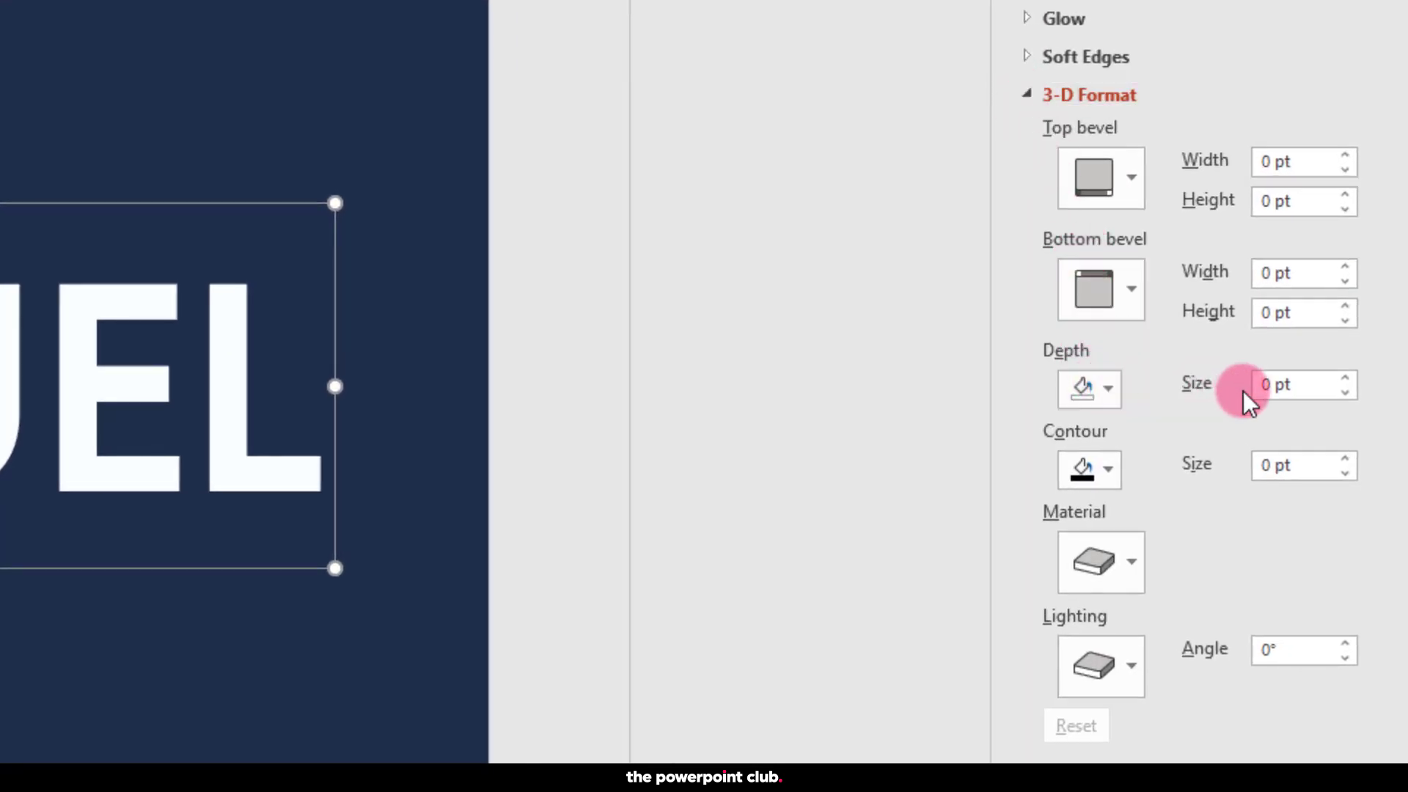
left_click(1193, 384)
type("200")
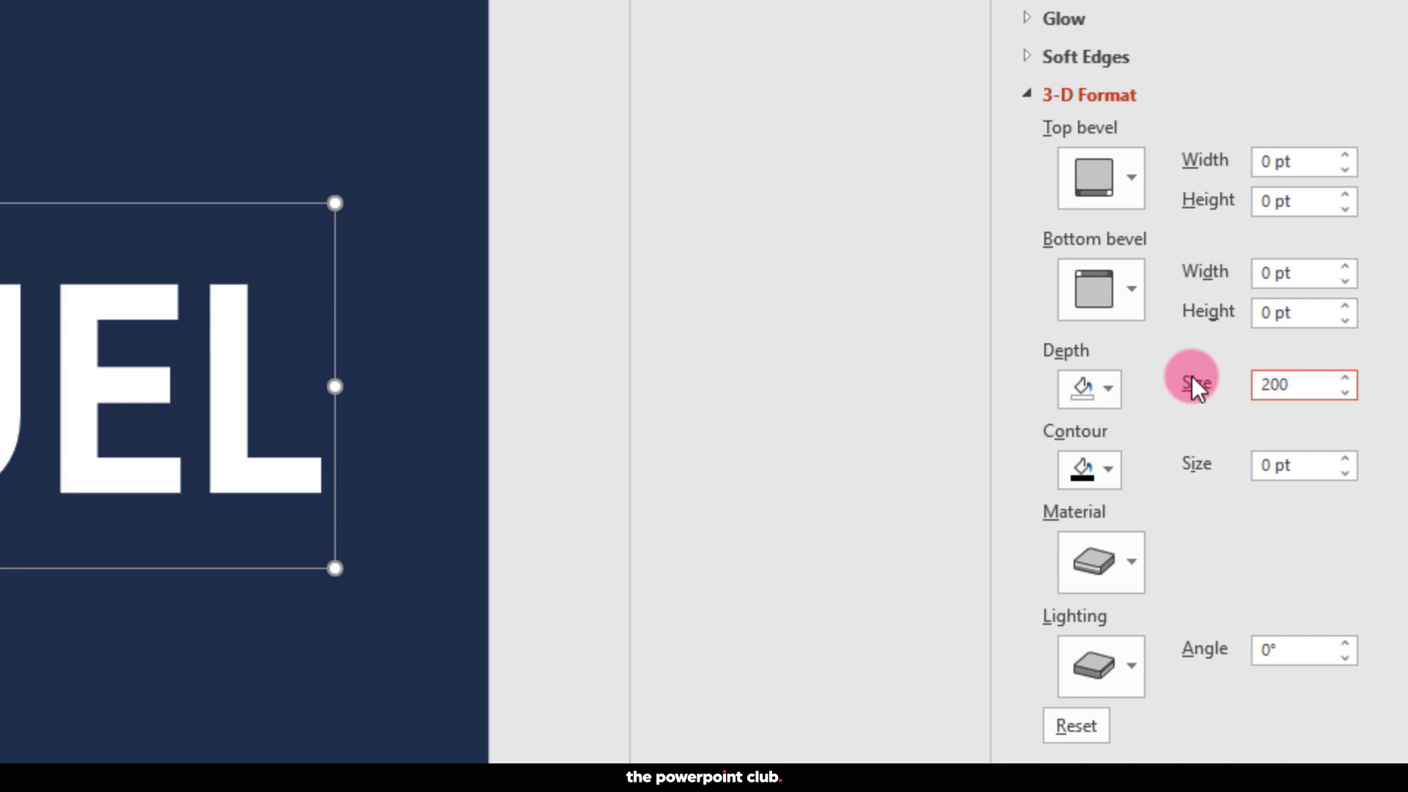
key("Tab")
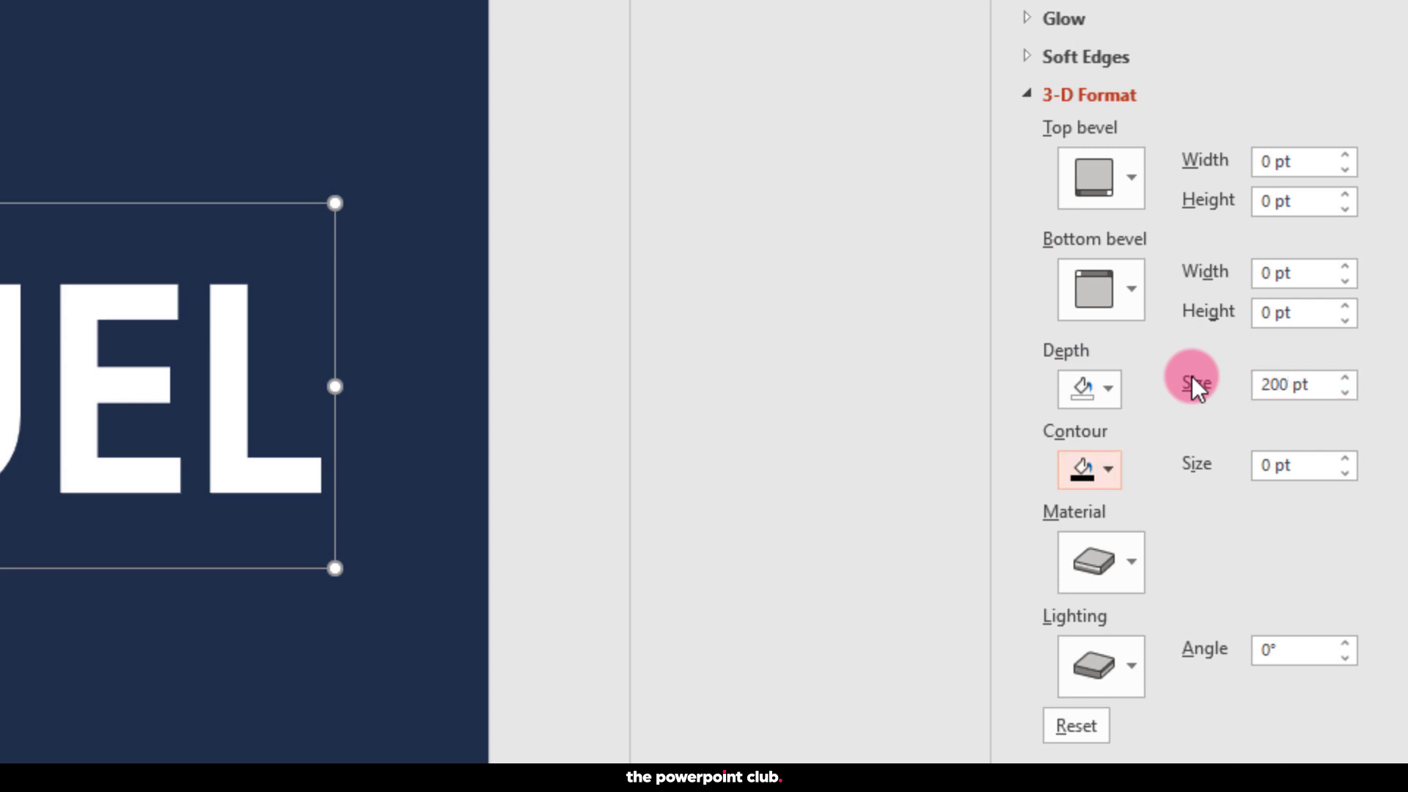
Step: Set the depth colour to the navy sampled from the slide background
left_click(1107, 388)
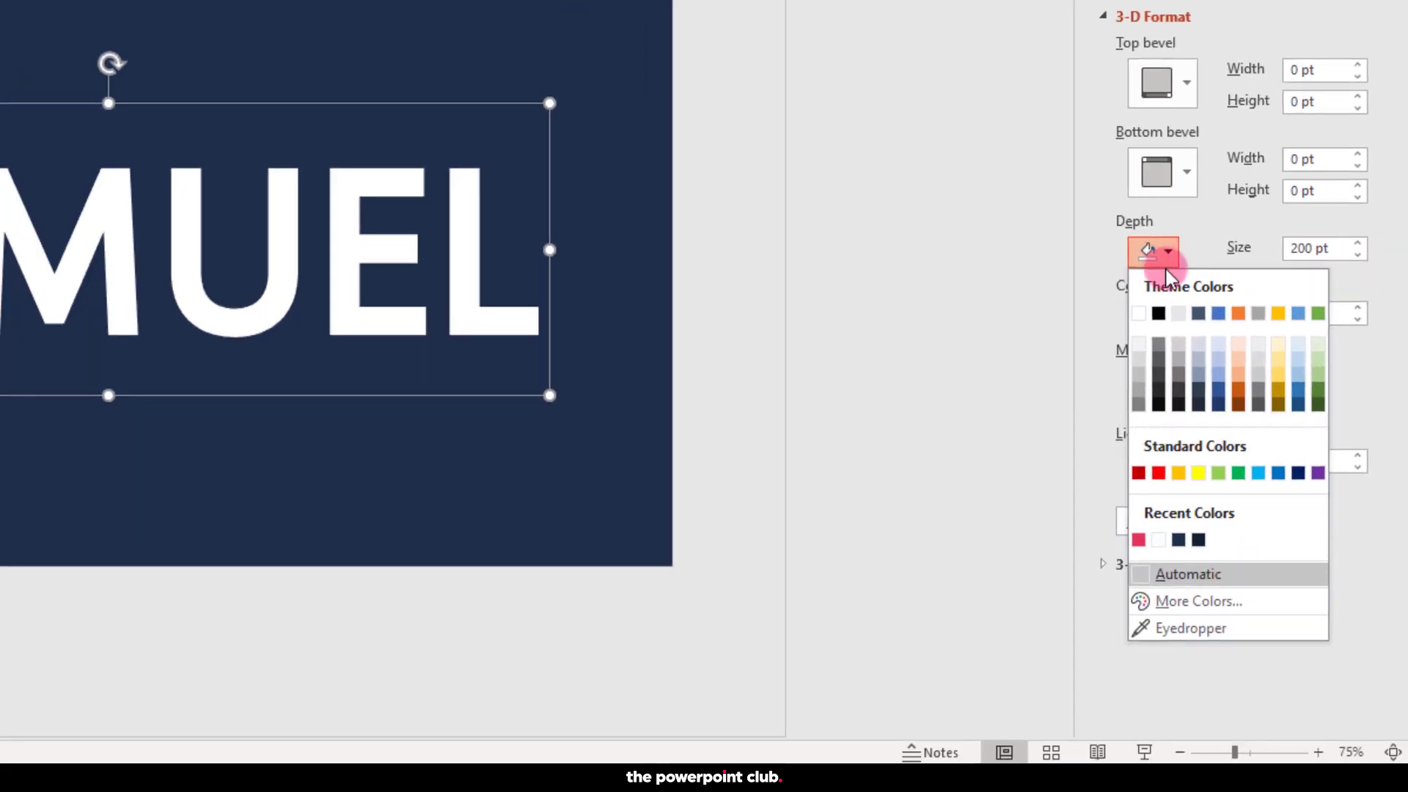
left_click(1168, 629)
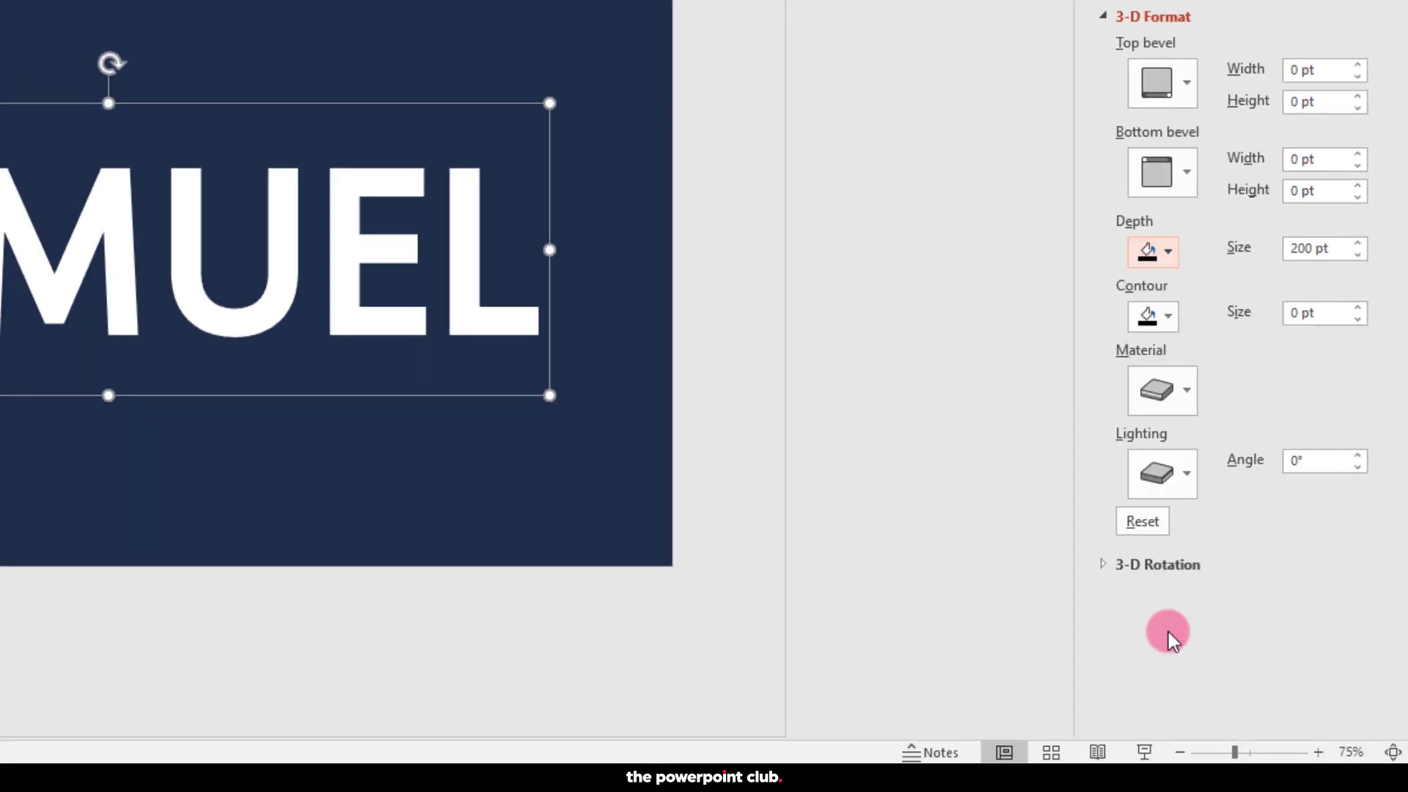
left_click(505, 473)
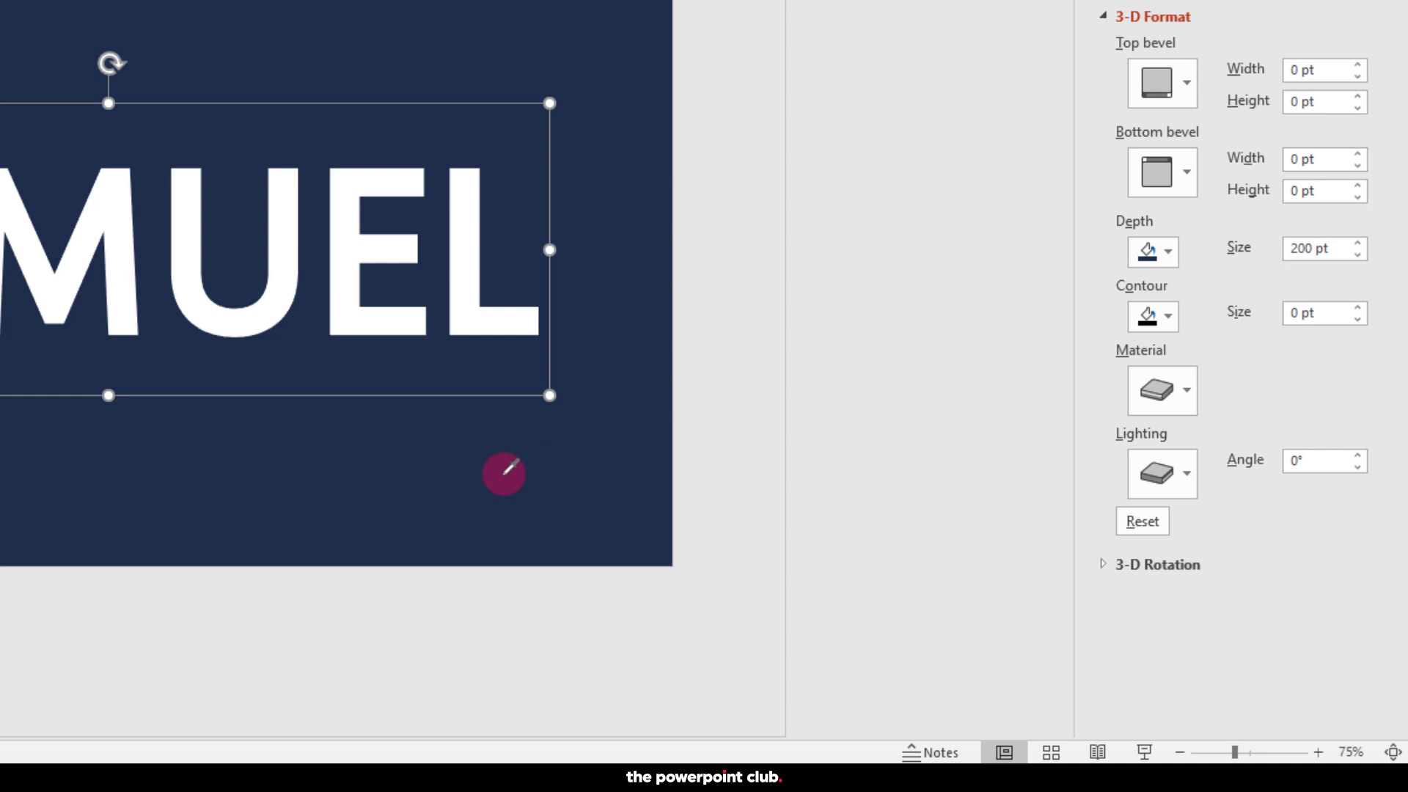
Step: Darken the depth colour to #19253B using the custom colour picker
left_click(1167, 253)
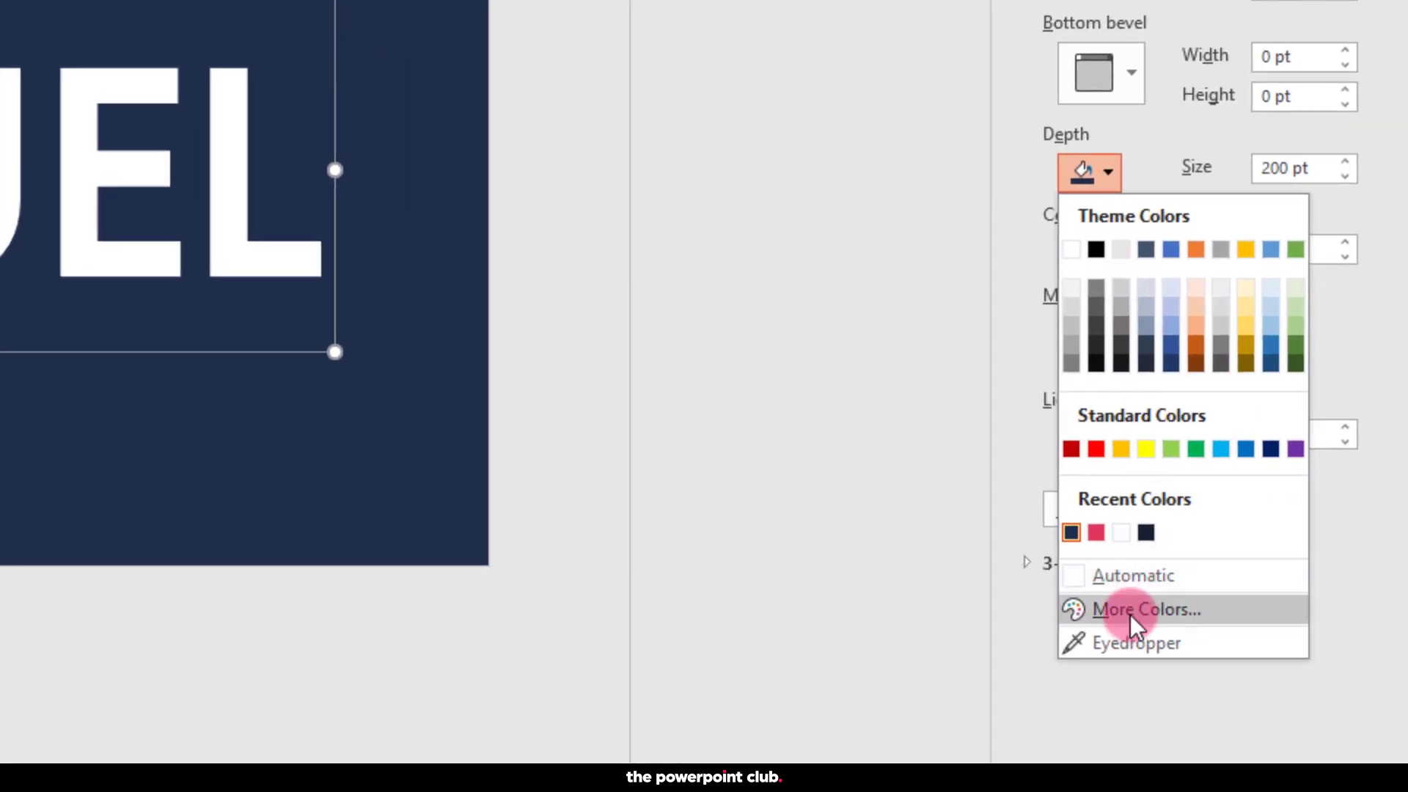
left_click(1129, 615)
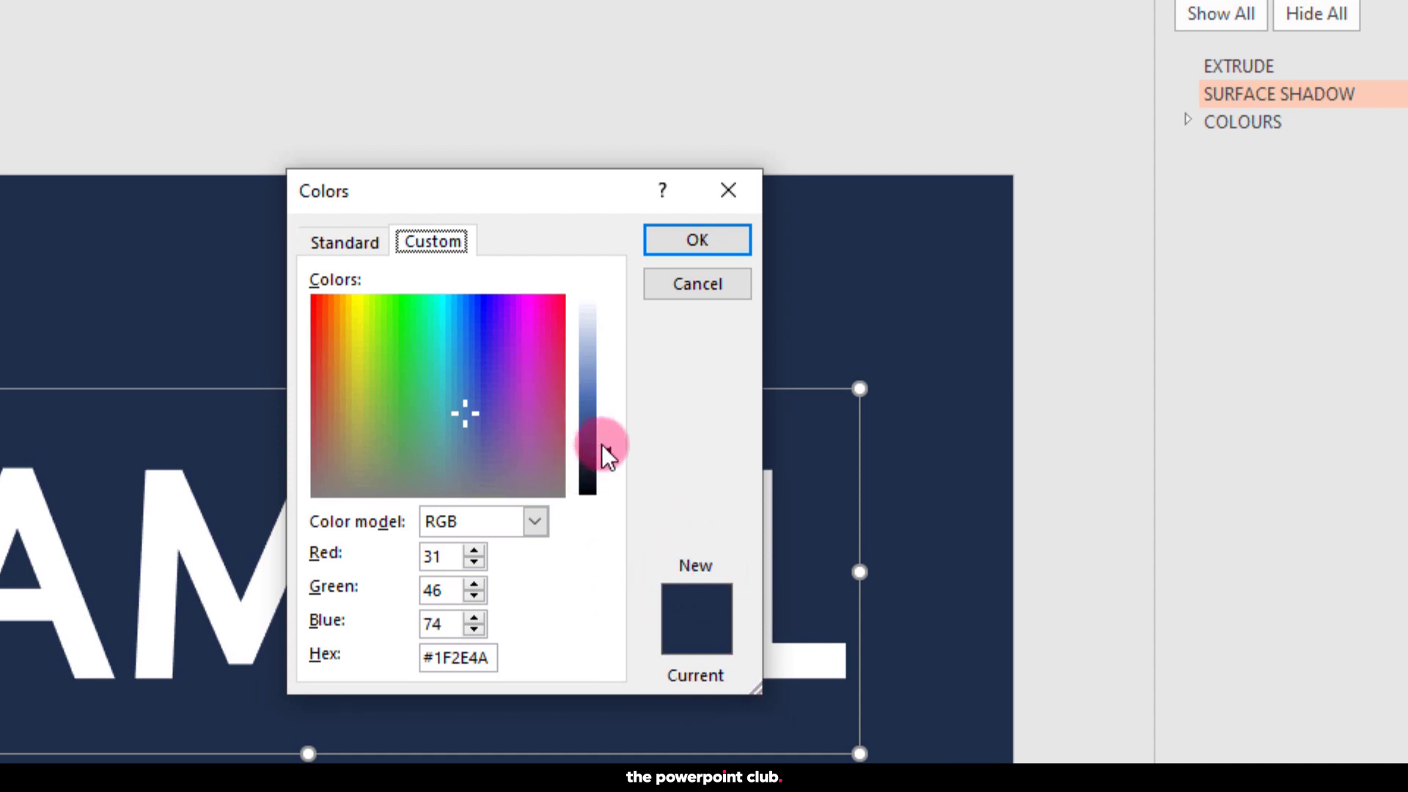
left_click_drag(607, 451, 607, 463)
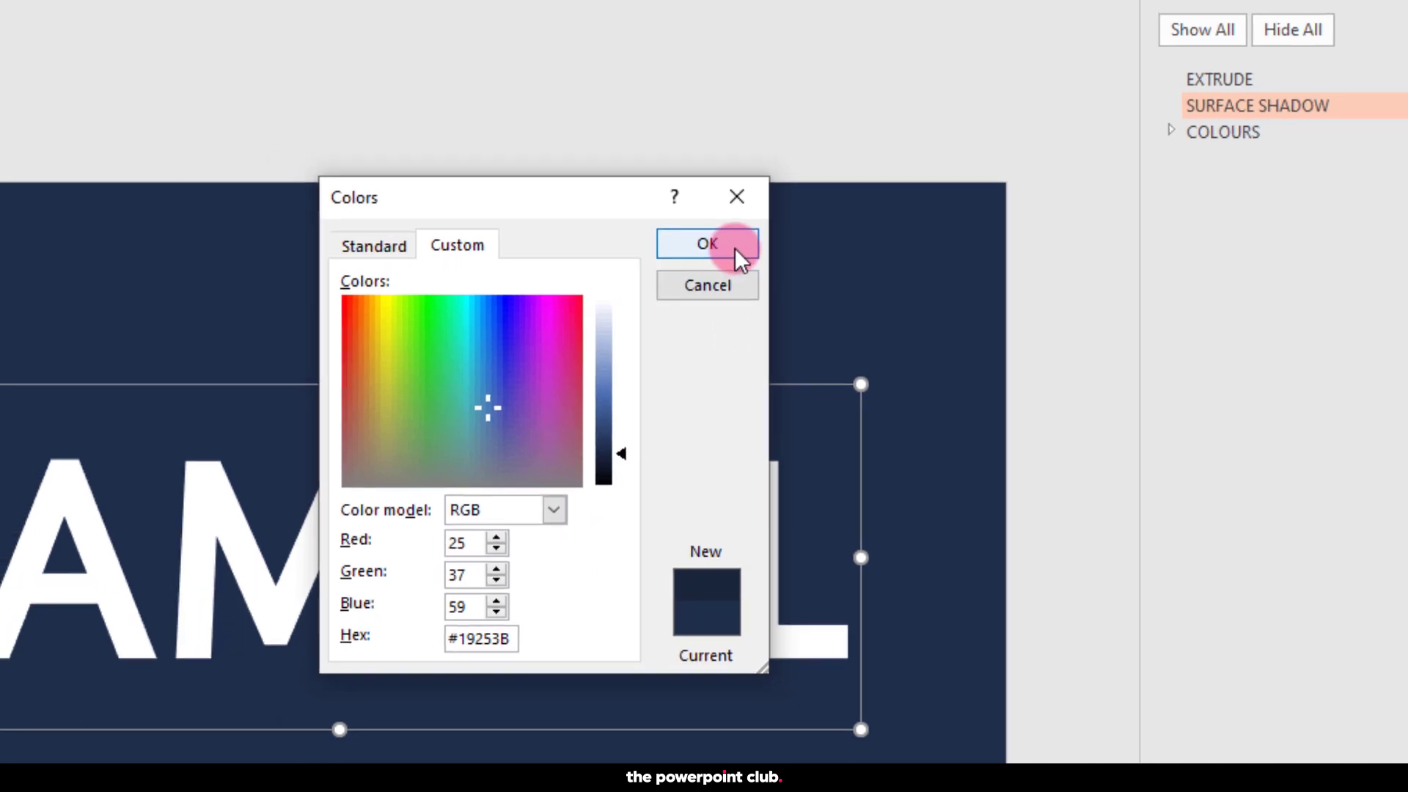
left_click(697, 240)
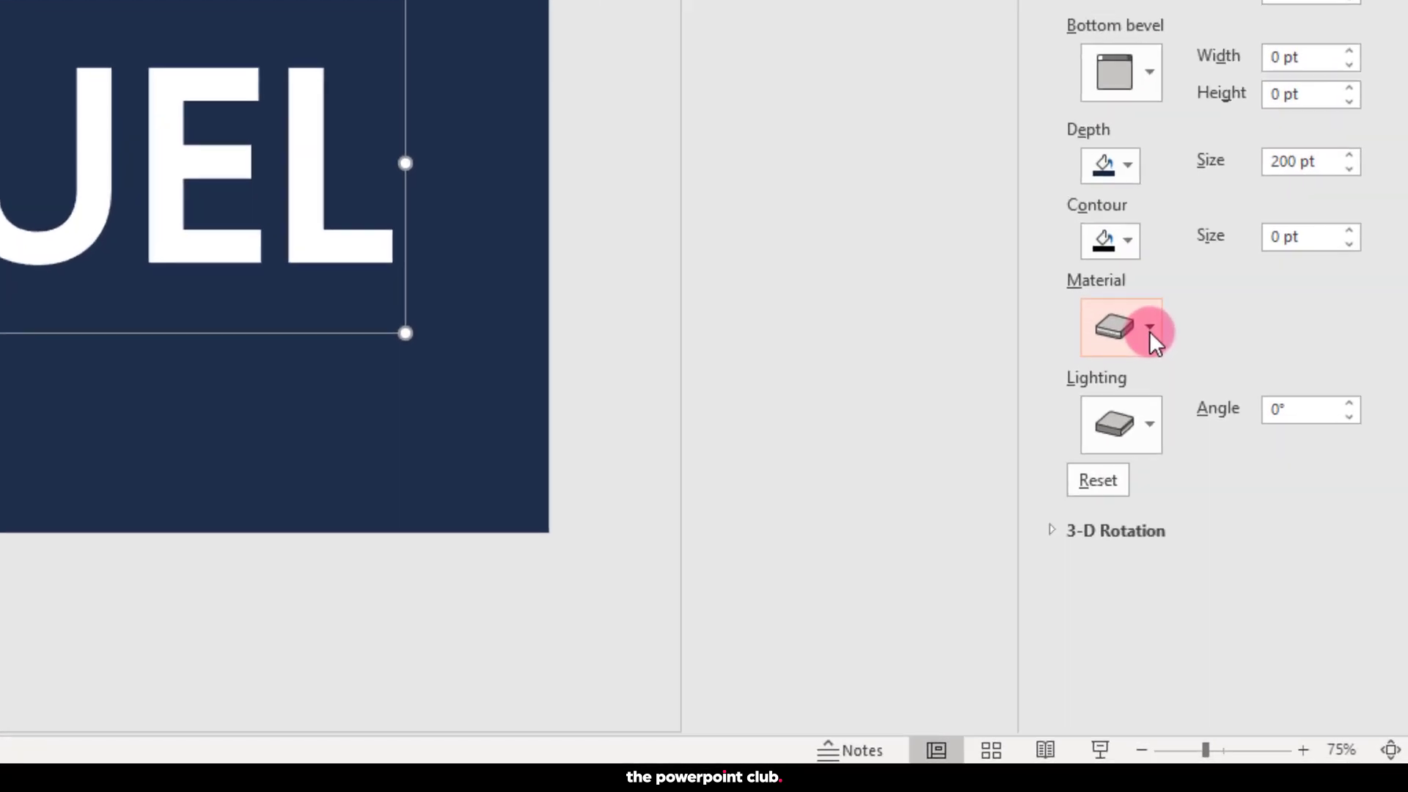
Step: Set the 3-D material to Matte and the lighting to Flat
left_click(1269, 528)
left_click(1109, 423)
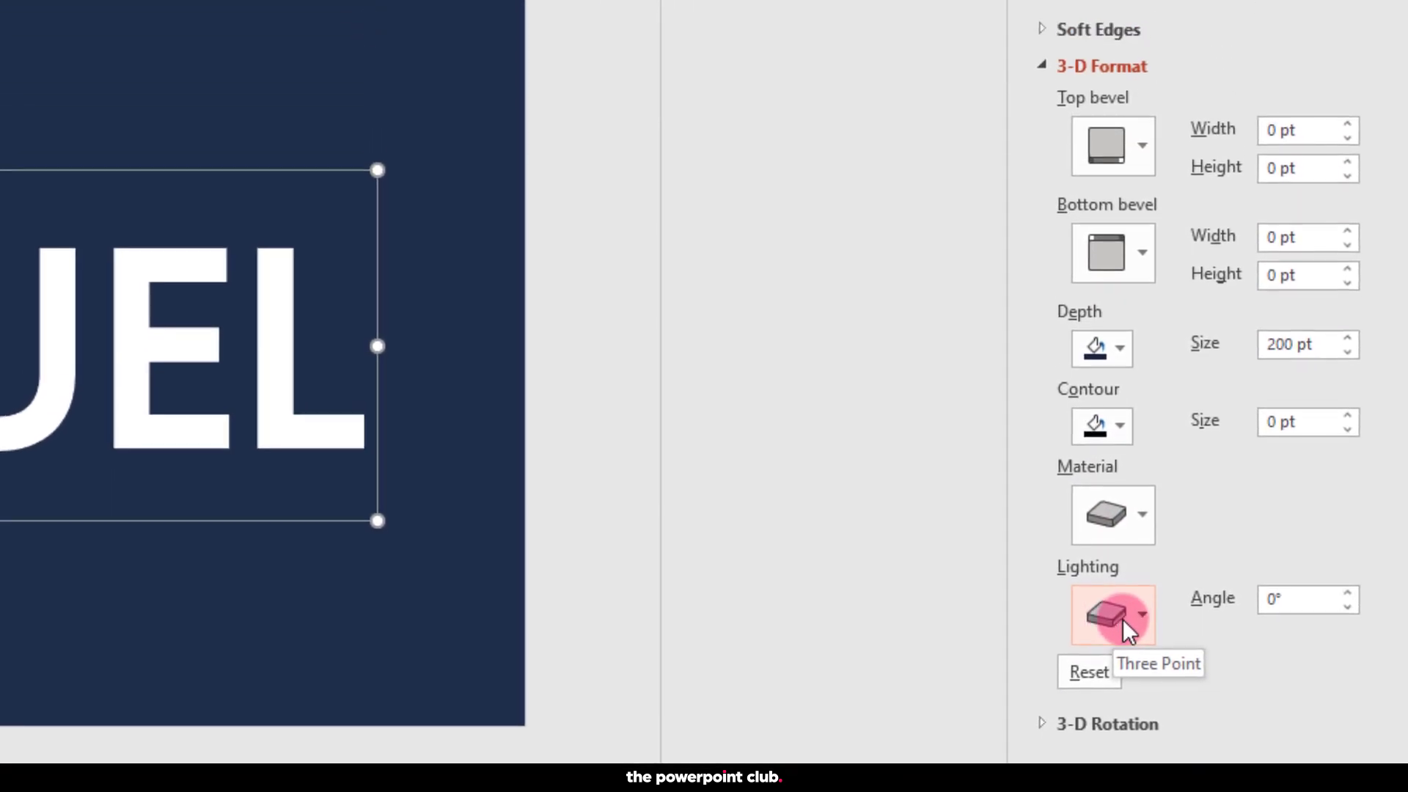
left_click(1130, 418)
left_click(1121, 548)
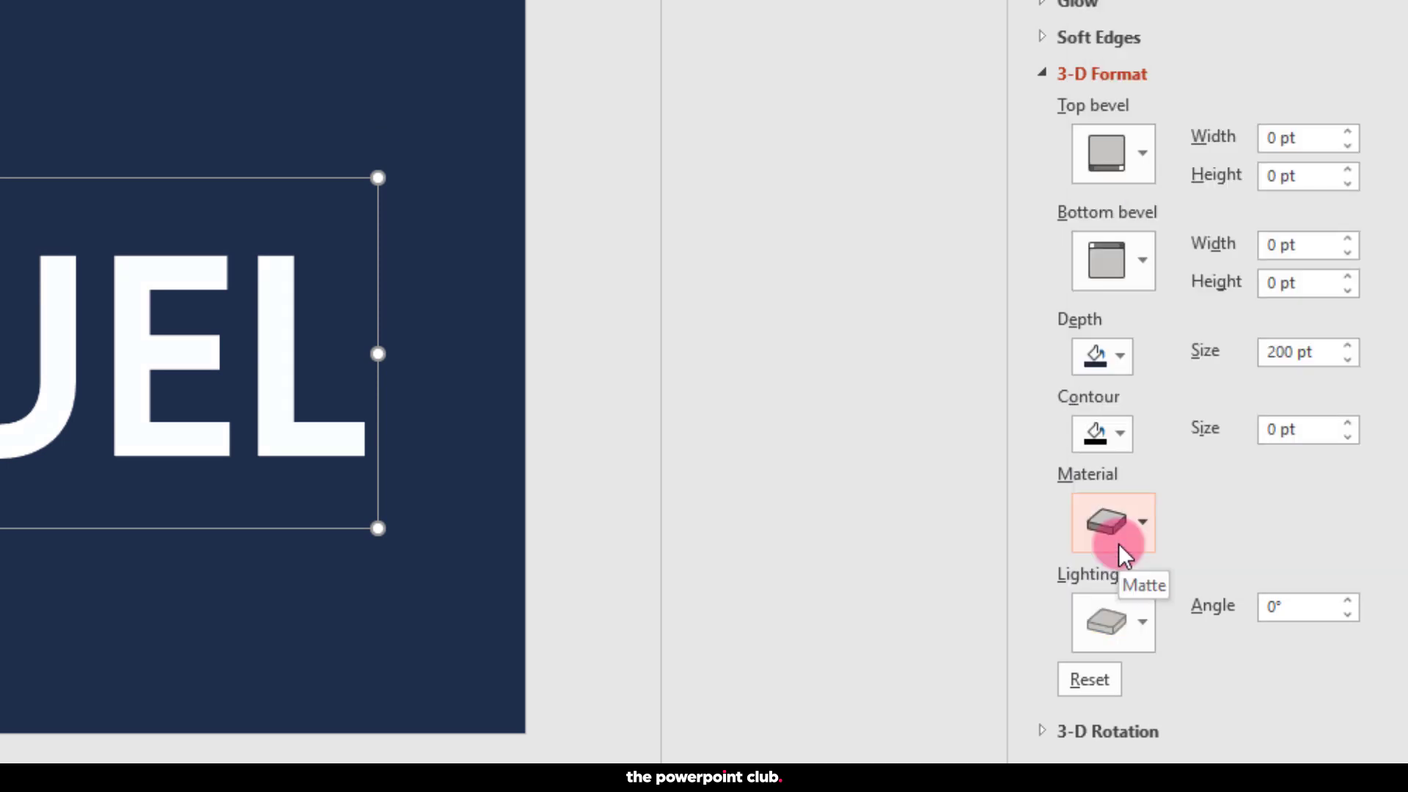
Step: Apply an Oblique 3-D rotation preset so the dark shadow trails down-left
left_click(1041, 73)
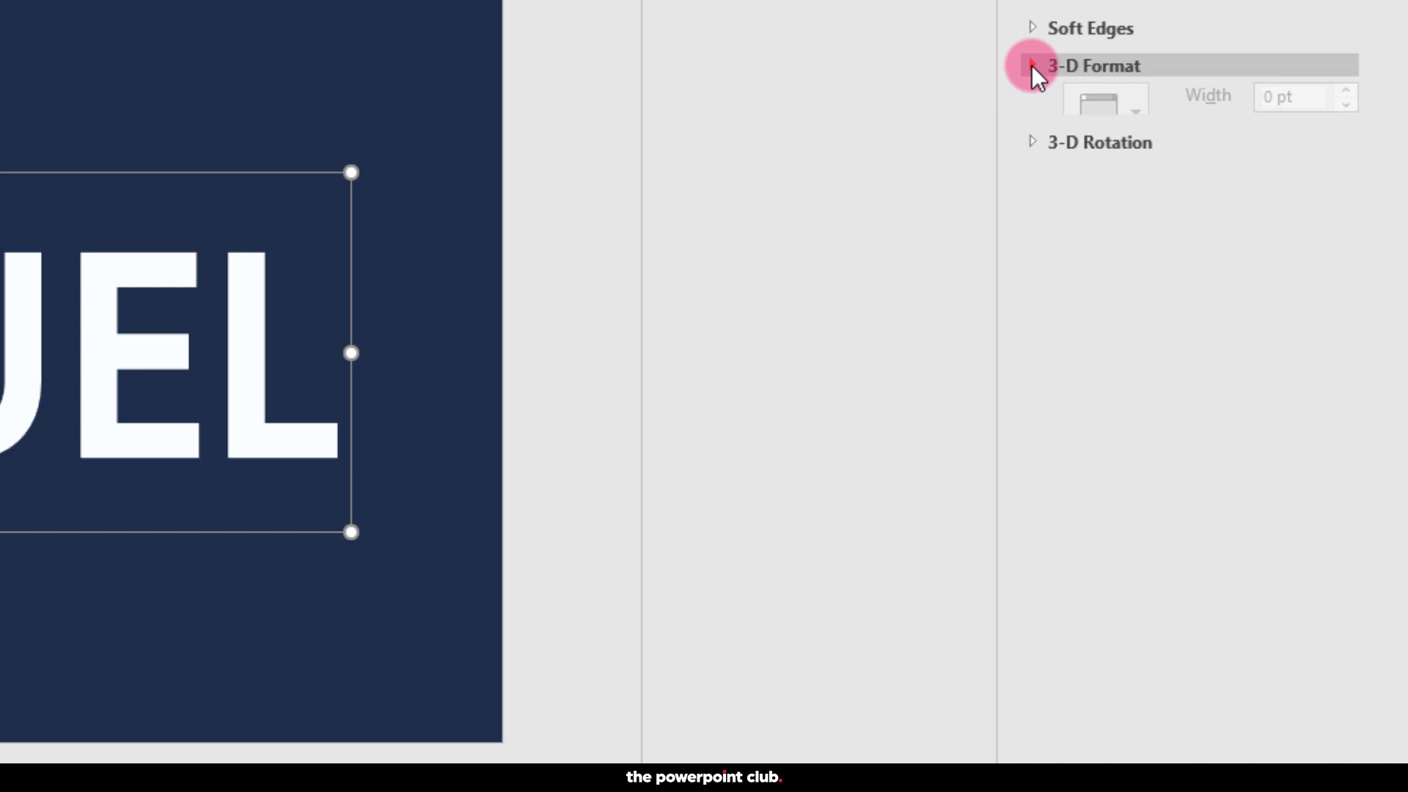
left_click(1038, 112)
left_click(1320, 155)
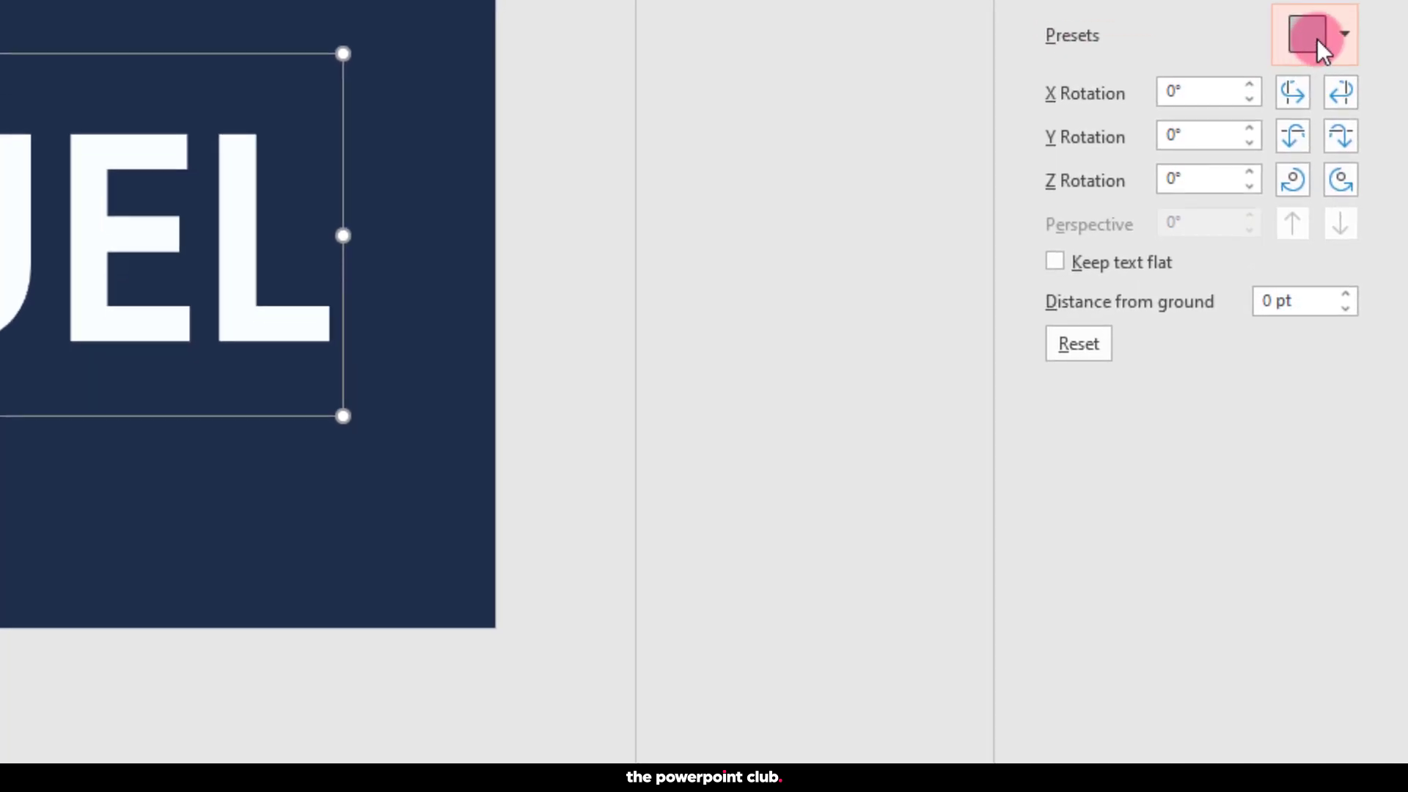
left_click(1392, 263)
left_click_drag(1391, 27, 1376, 157)
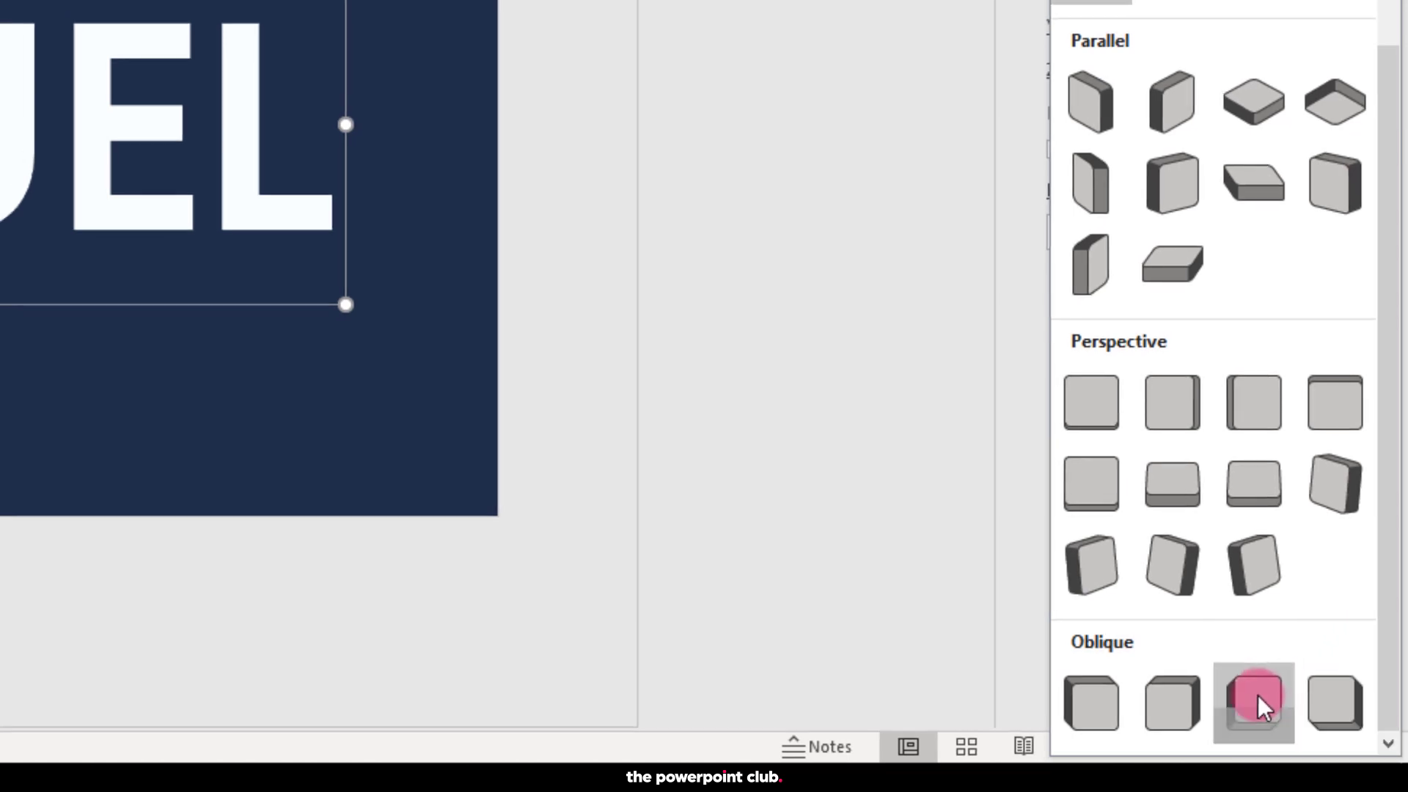
left_click(1263, 705)
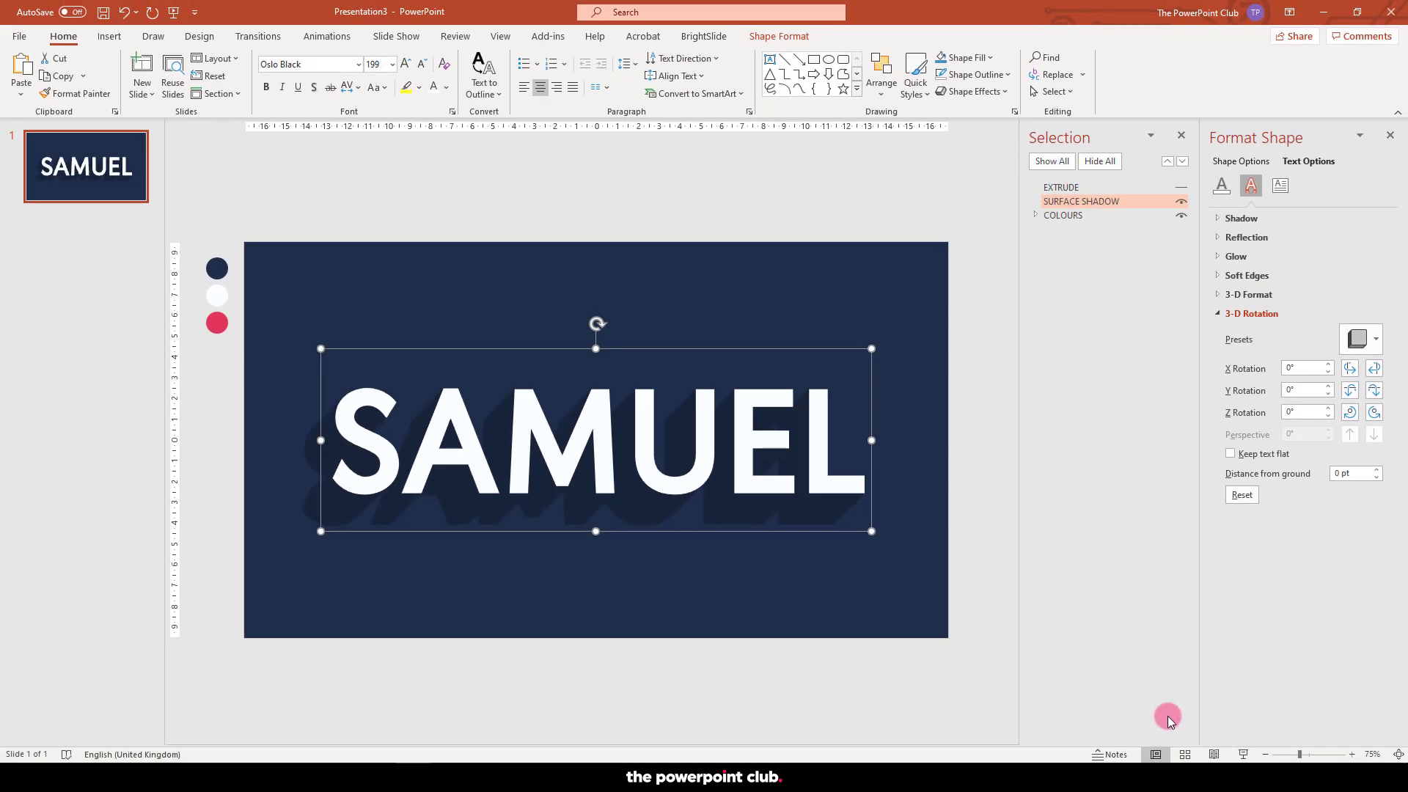
left_click(494, 633)
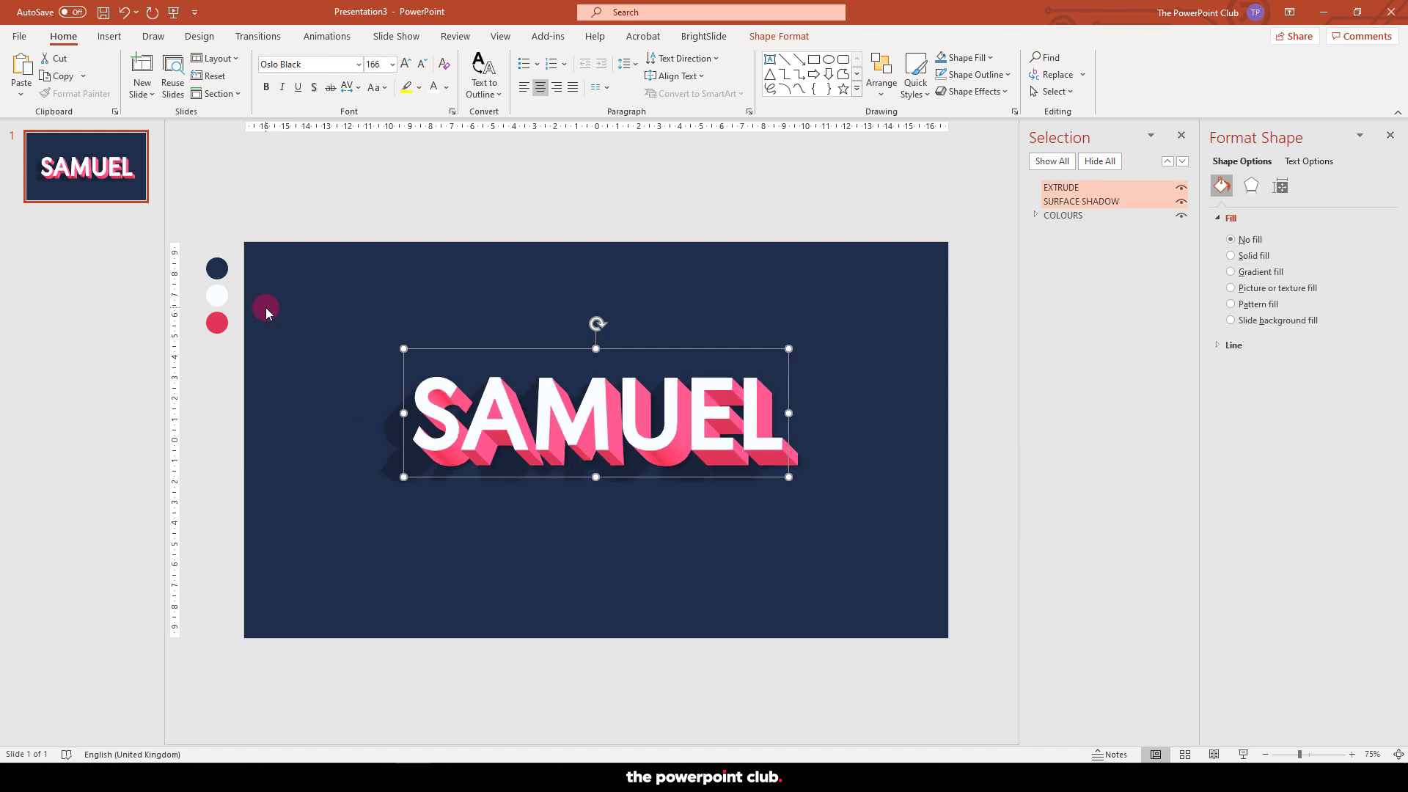
Step: Enlarge both SAMUEL layers one font step, then undo back to 199 pt
key("ctrl+shift+period")
key("ctrl+shift+period")
key("ctrl+shift+period")
key("ctrl+shift+period")
key("ctrl+shift+period")
key("ctrl+shift+period")
key("ctrl+shift+period")
key("ctrl+shift+period")
key("ctrl+shift+period")
key("ctrl+shift+period")
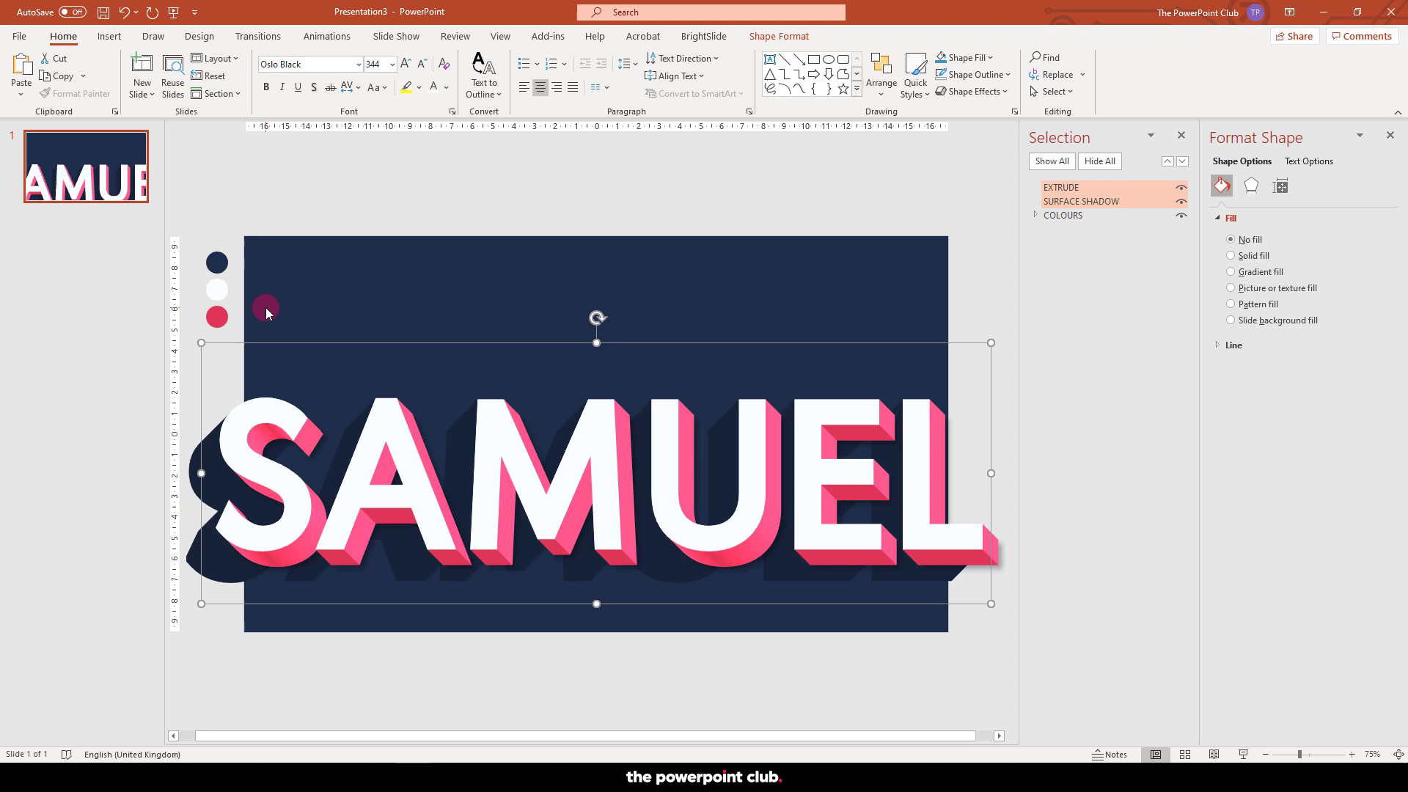
key("ctrl+z")
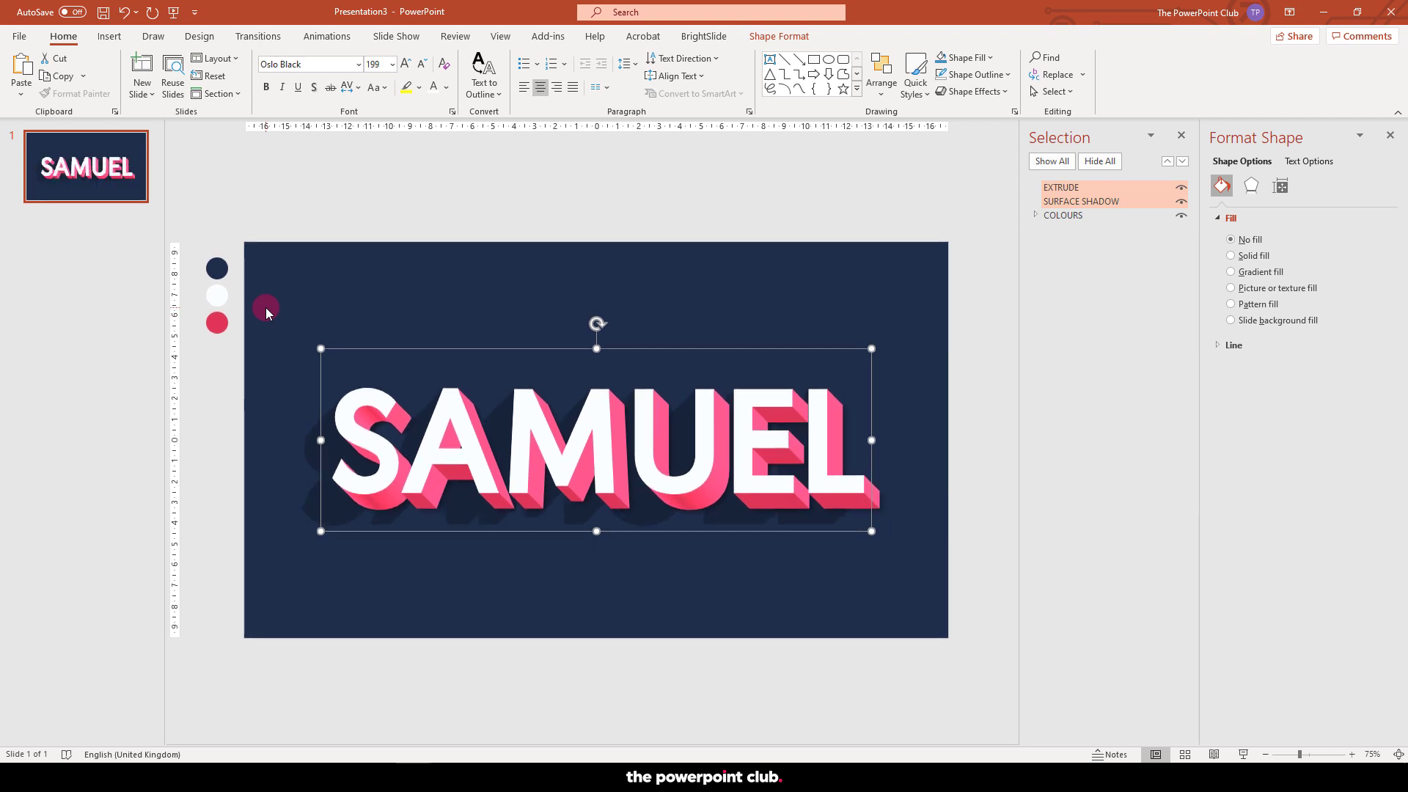
Step: Hide the SURFACE SHADOW layer and retype the extruded SAMUEL as JACK
left_click(617, 243)
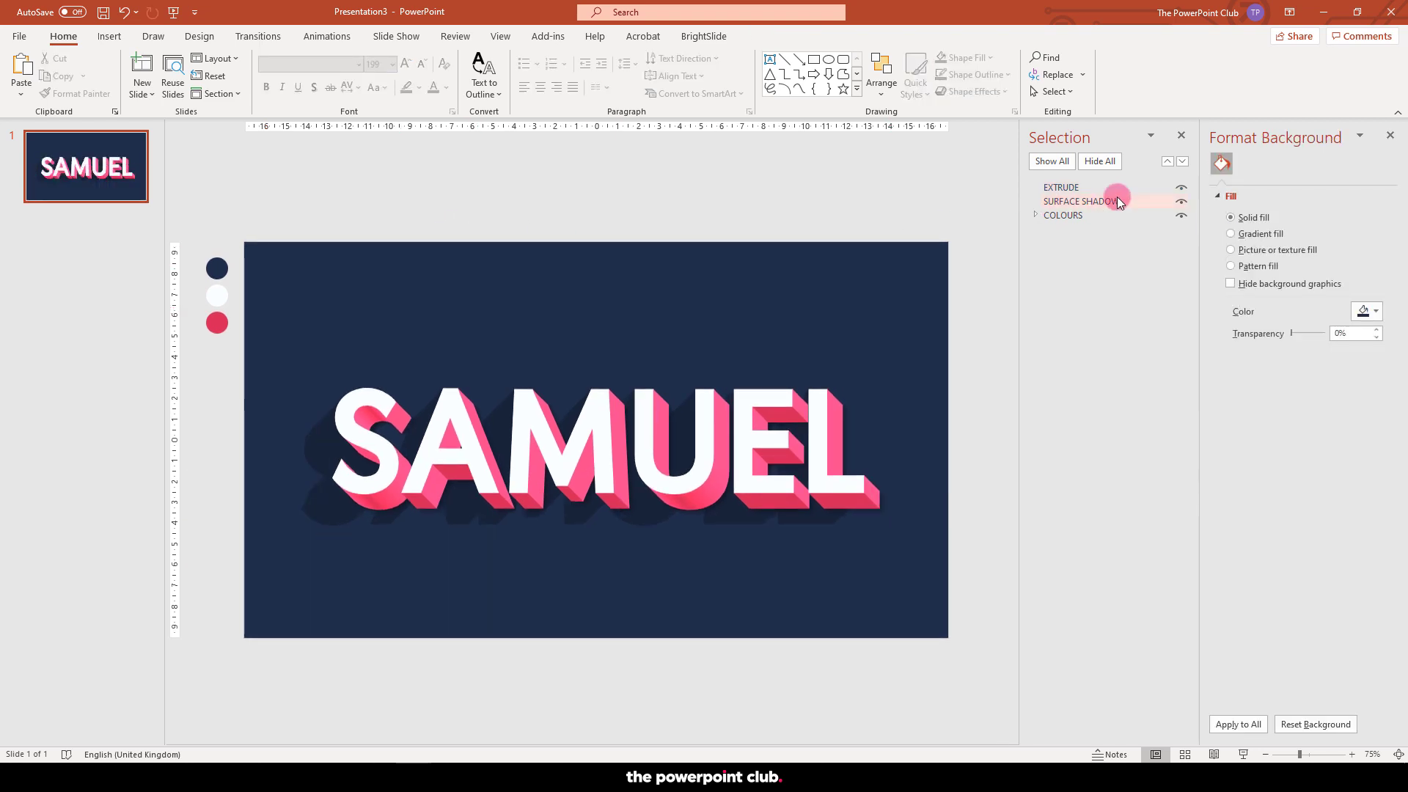
left_click(1182, 202)
left_click(710, 441)
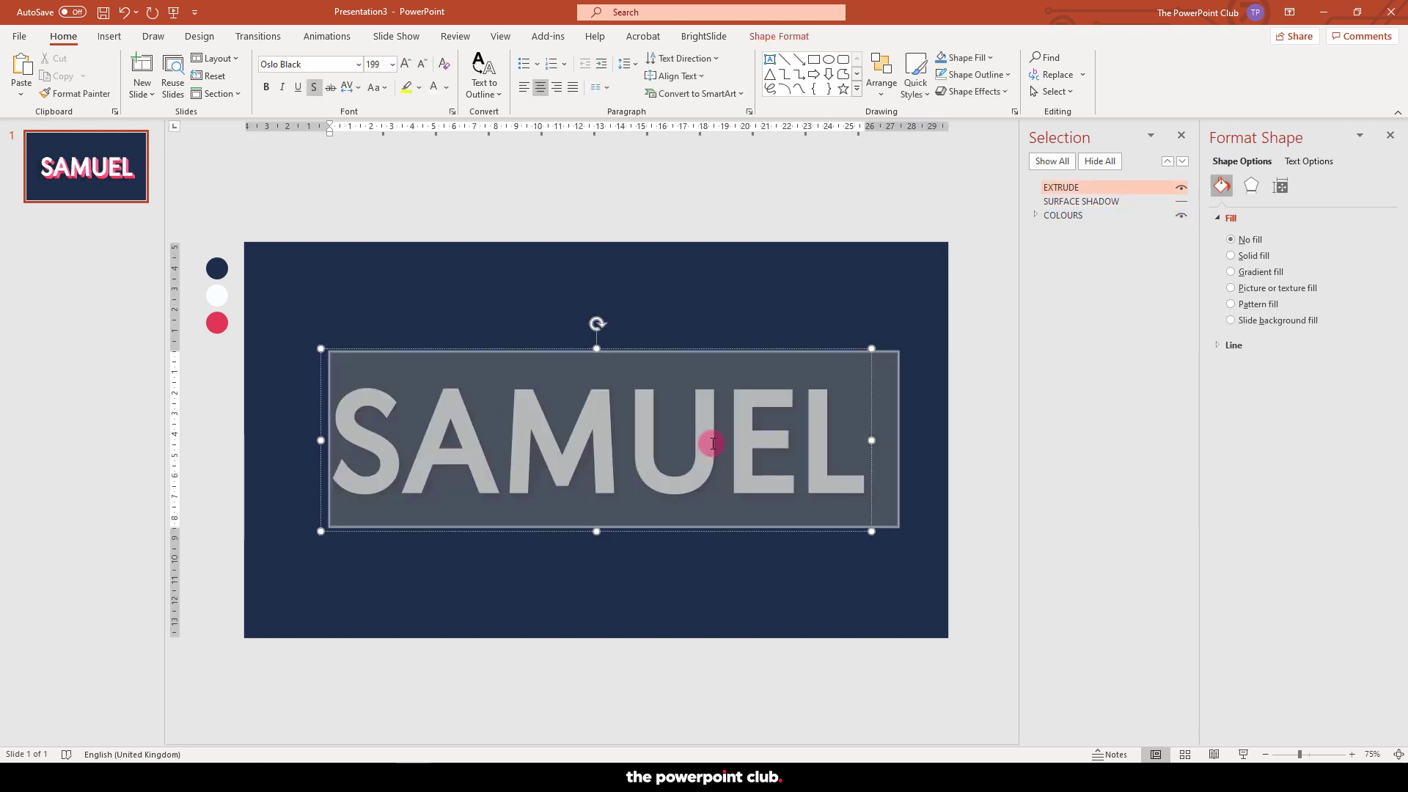
type("JACK")
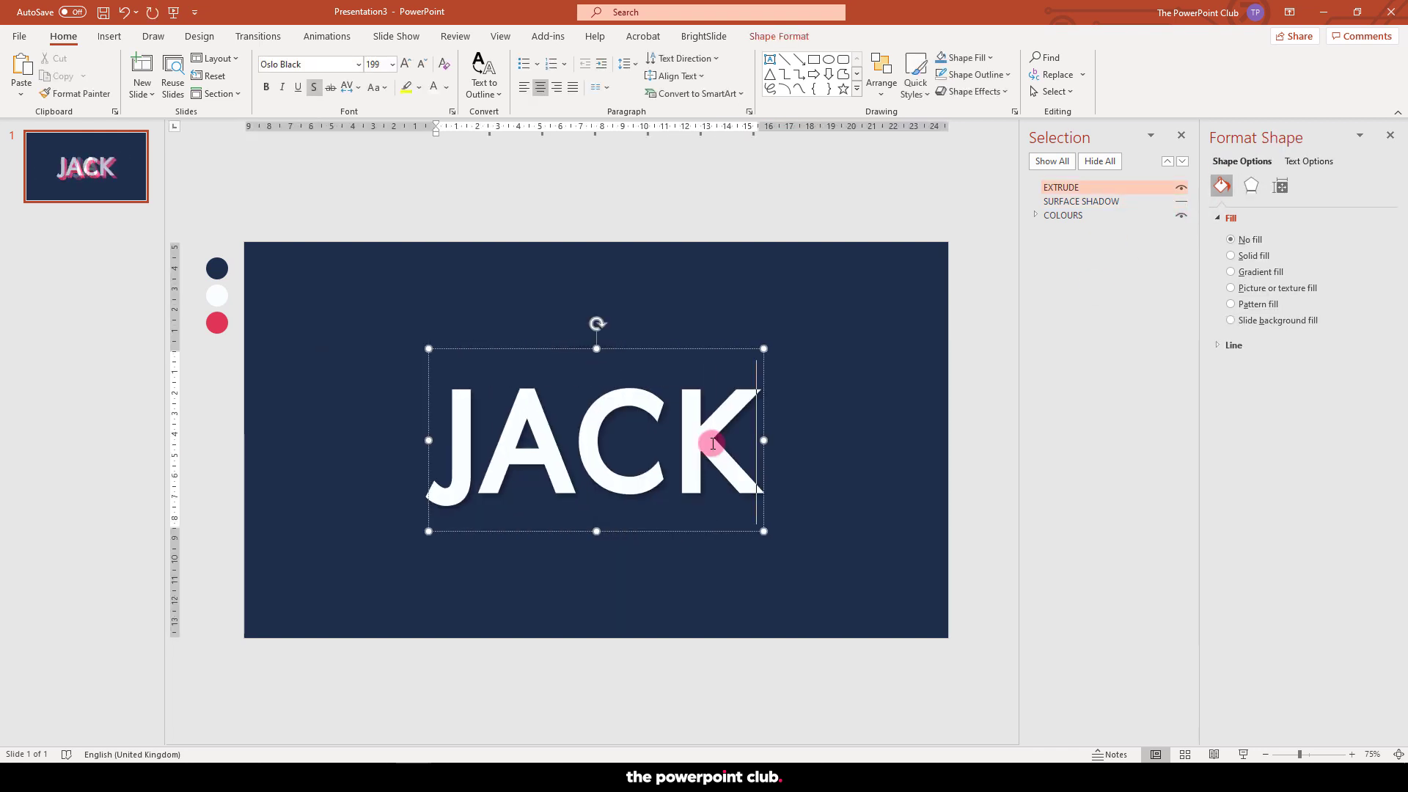
Step: Replace SAMUEL with JACK in the shadow layer, then show the extruded layer again
left_click(1022, 243)
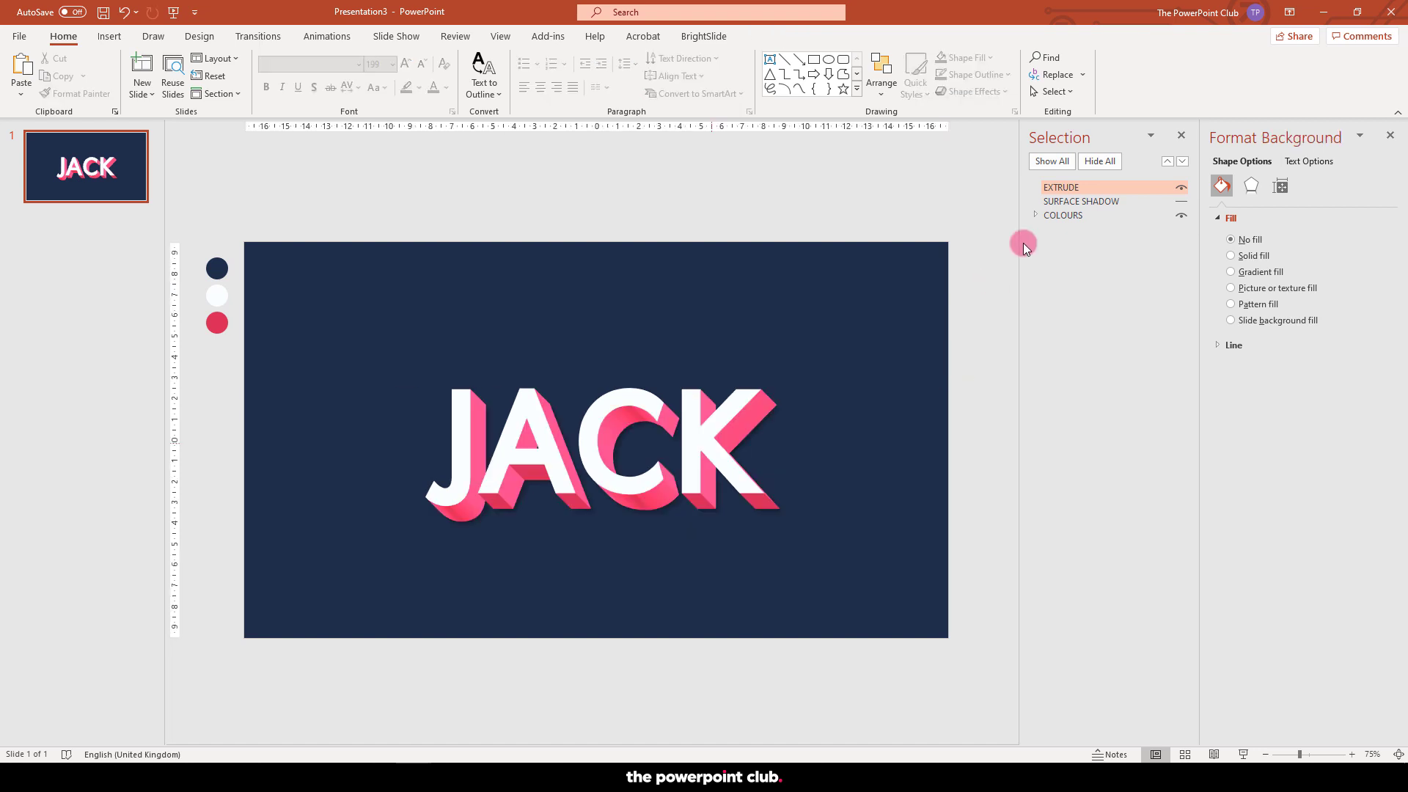
left_click(1180, 189)
left_click(1180, 201)
left_click(645, 441)
double_click(646, 443)
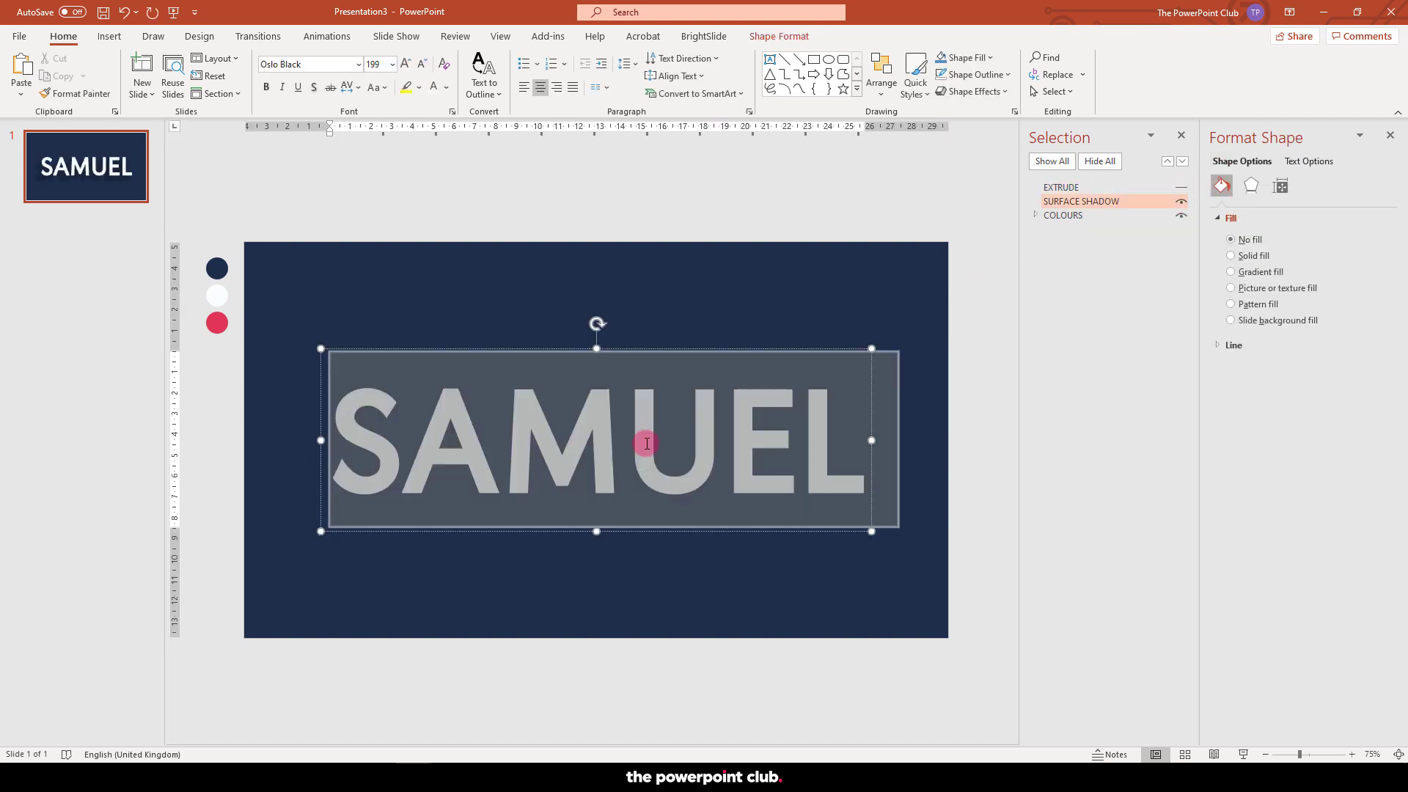
type("JACK")
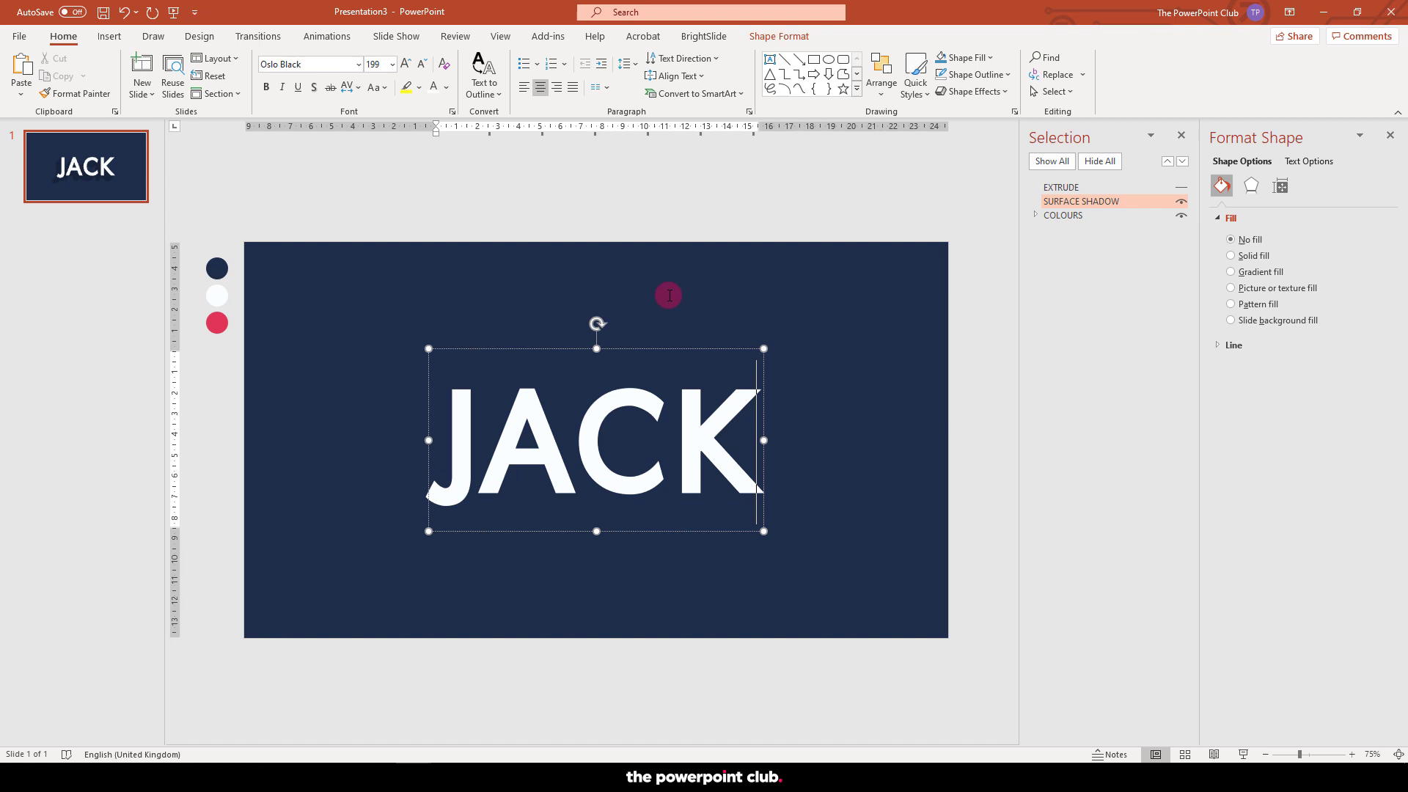
left_click(1181, 189)
Step: Pick a different 3-D Format depth colour for the extruded JACK text
left_click(860, 458)
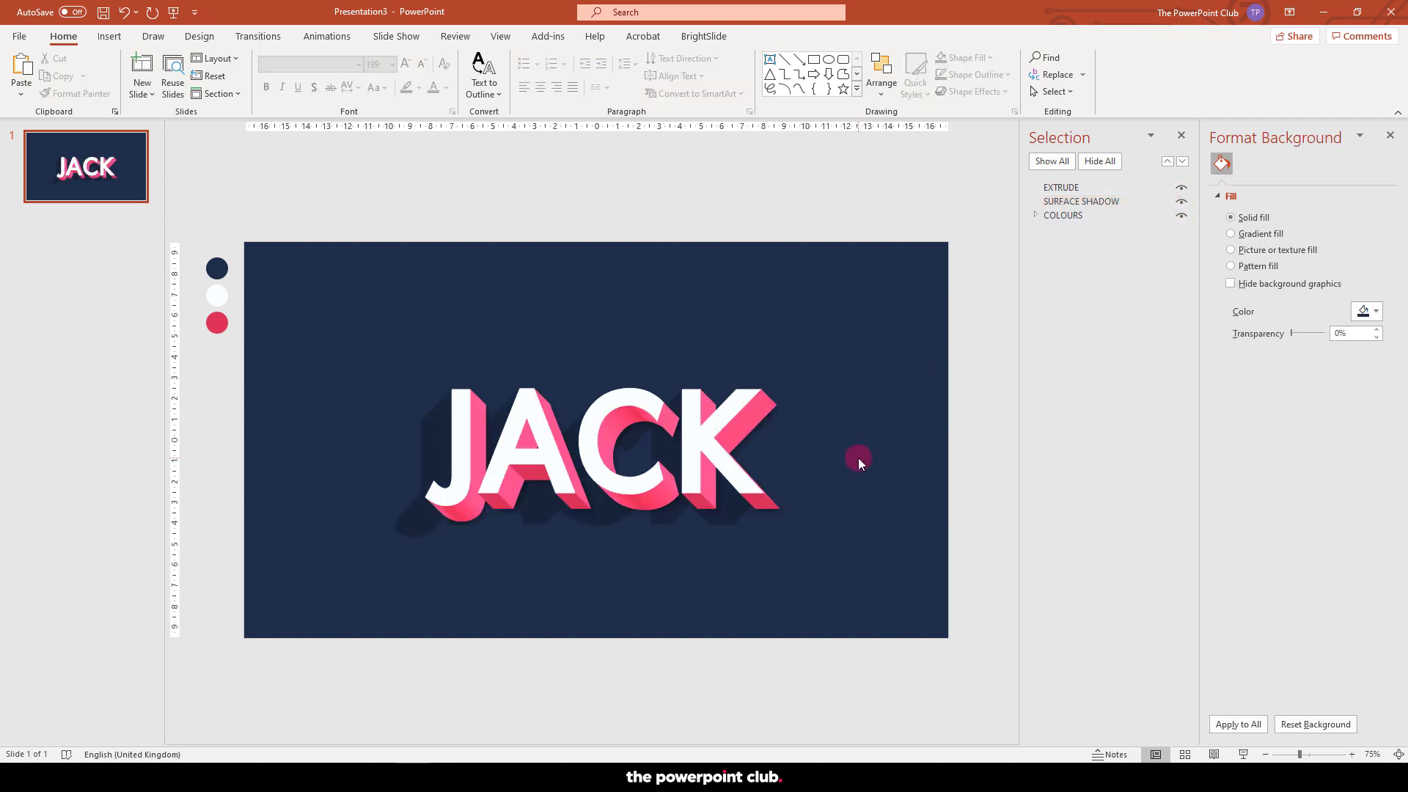
left_click(755, 461)
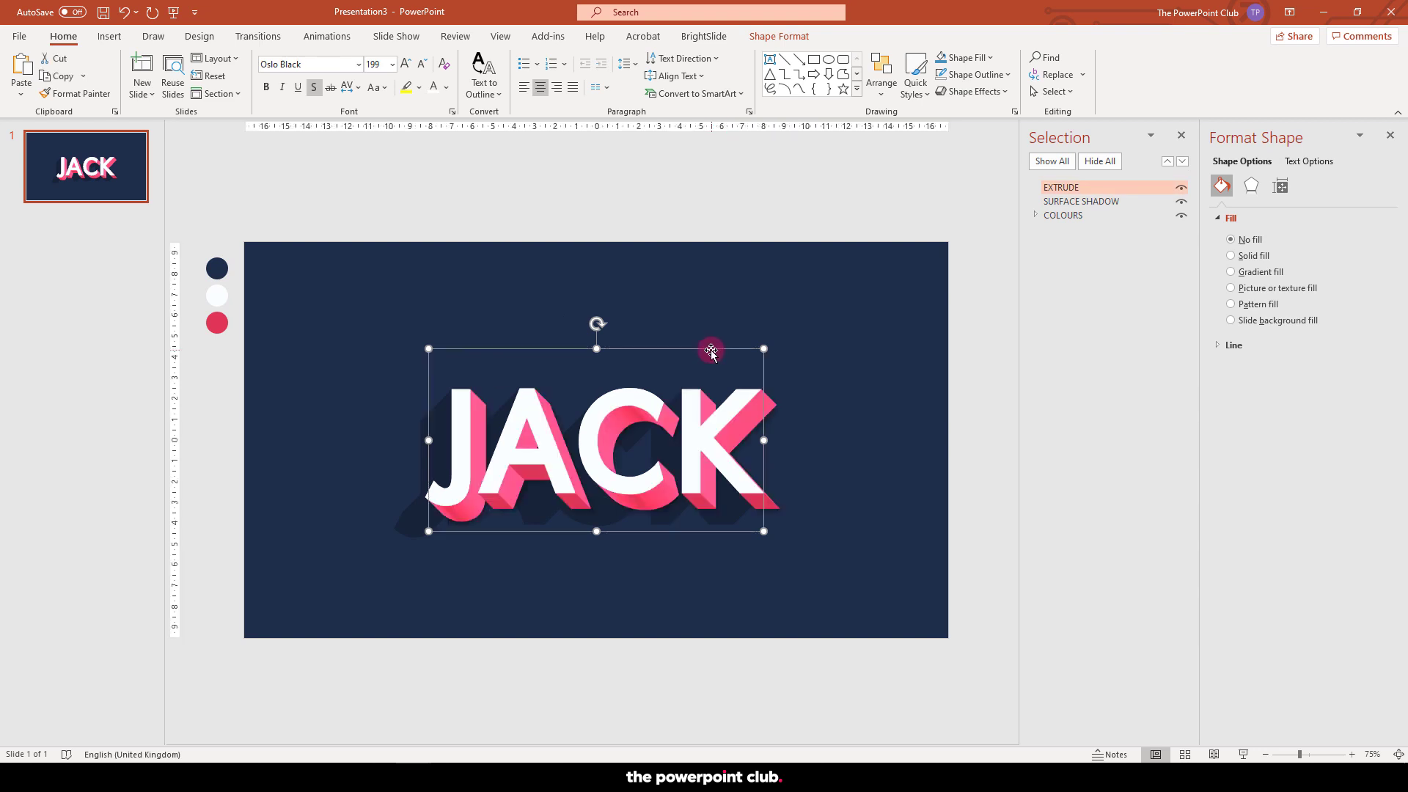
left_click(1304, 163)
left_click(1253, 189)
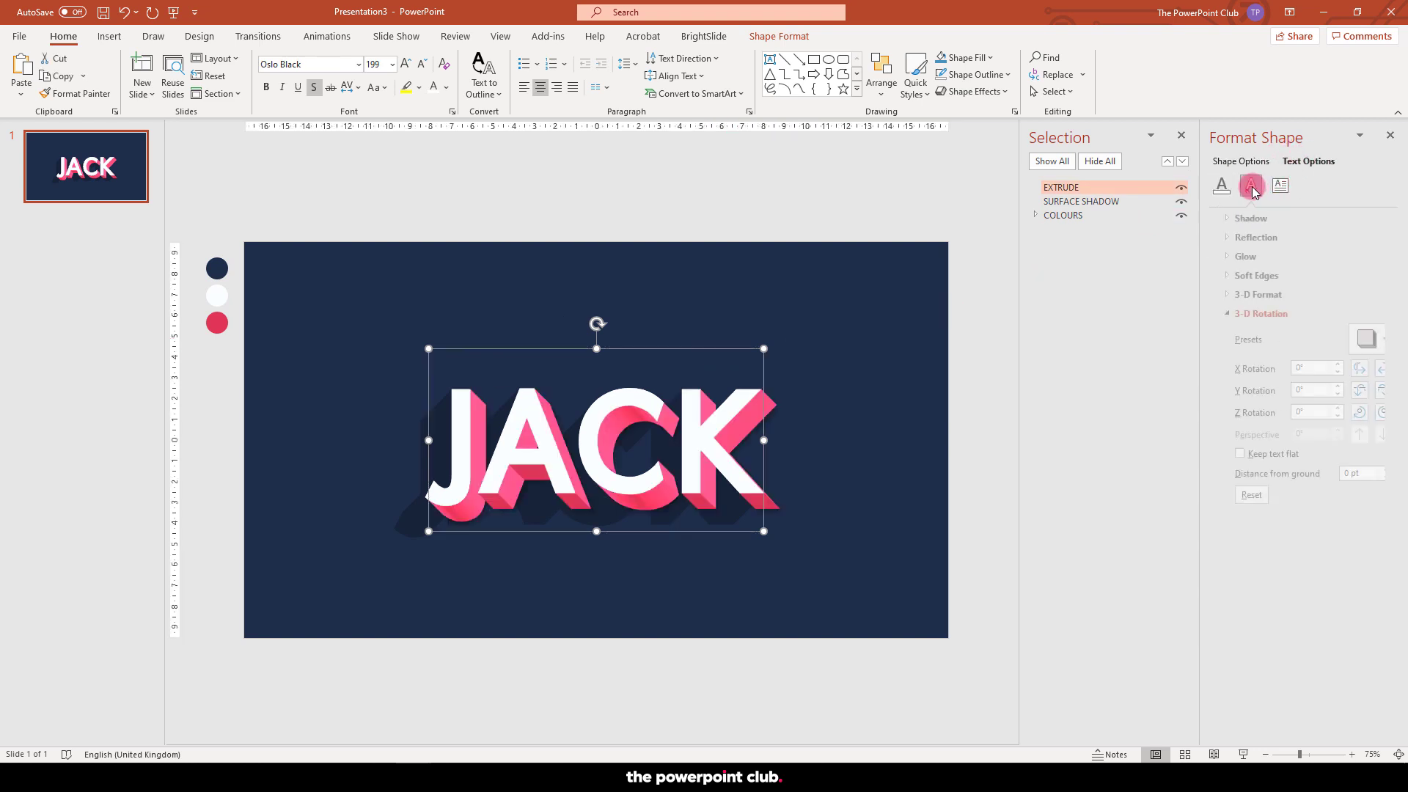
left_click(1221, 295)
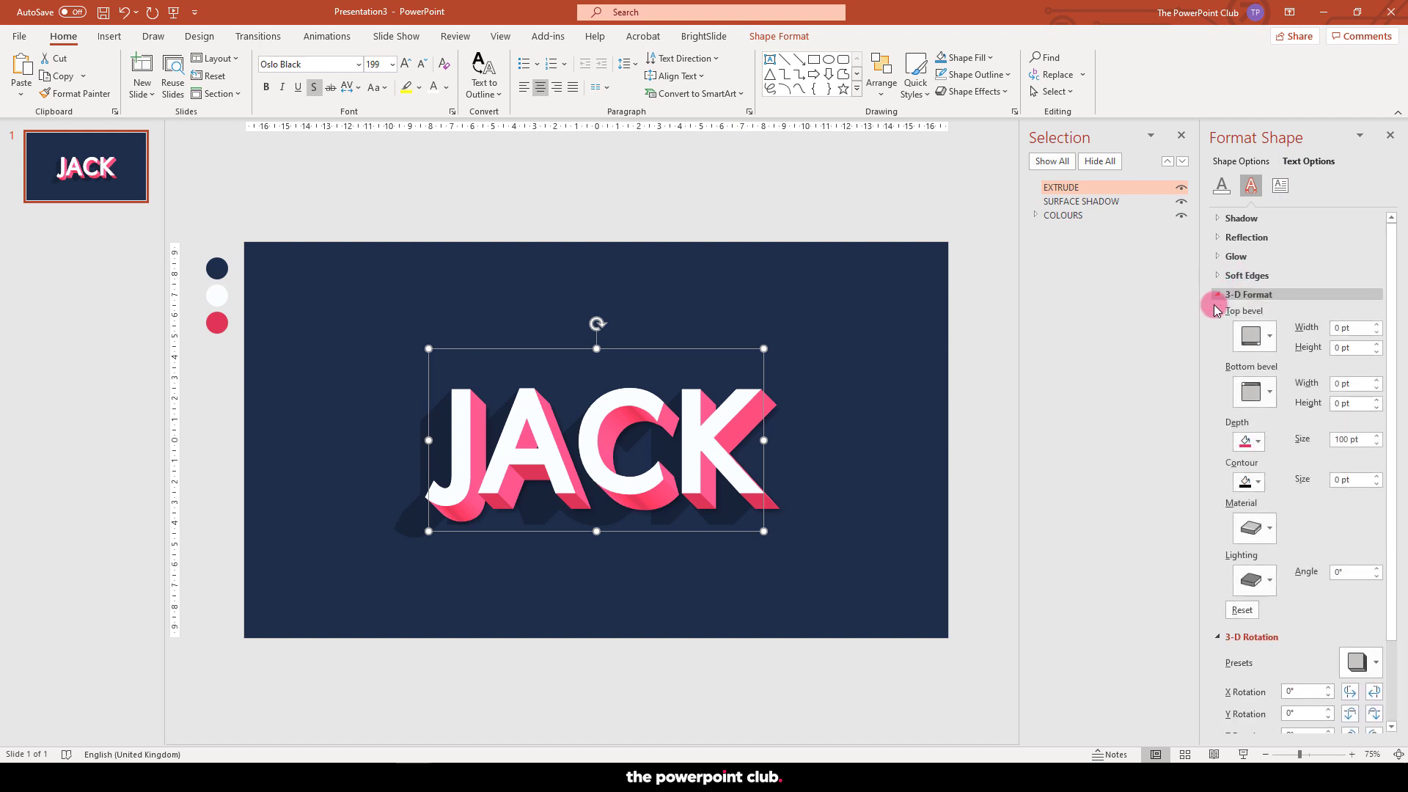
left_click(1259, 440)
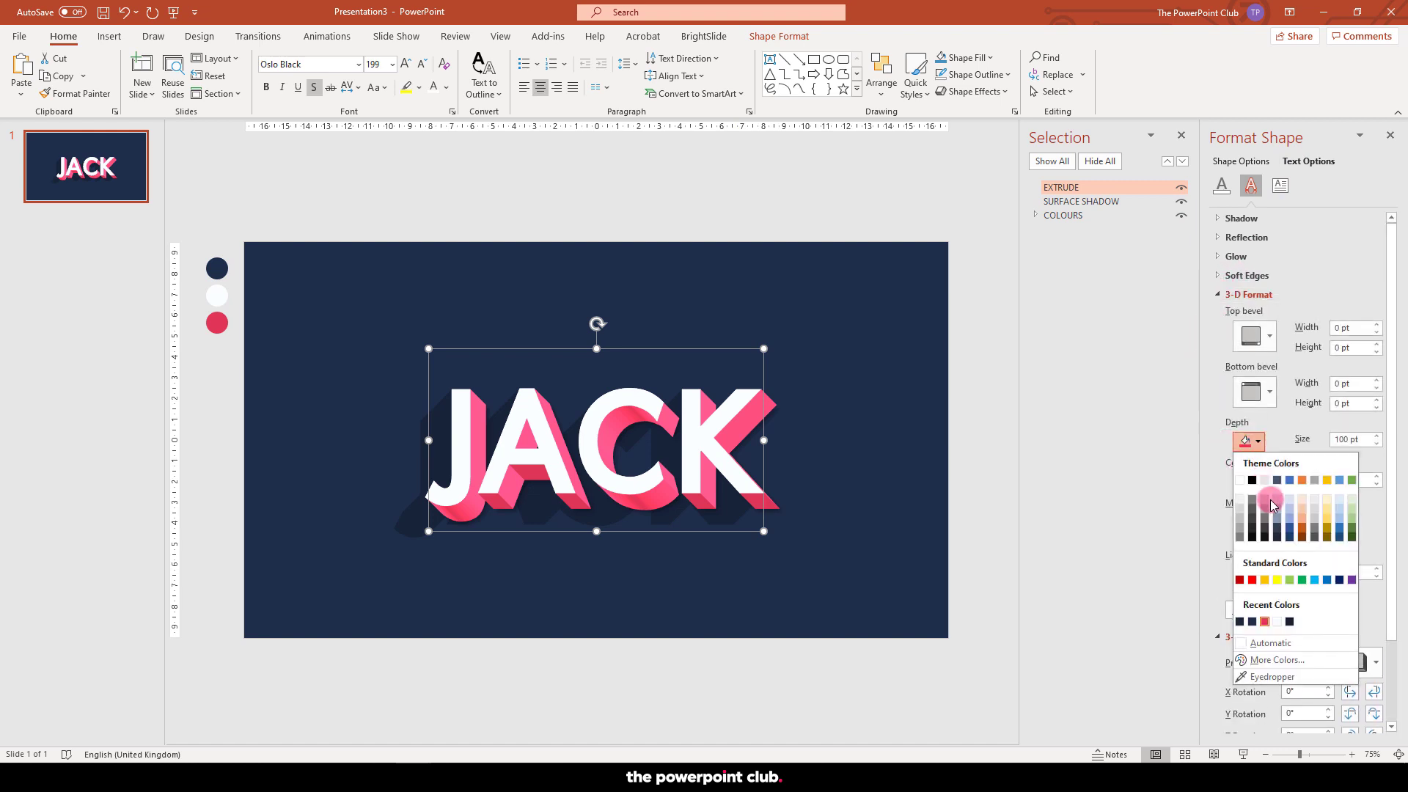
left_click(1290, 539)
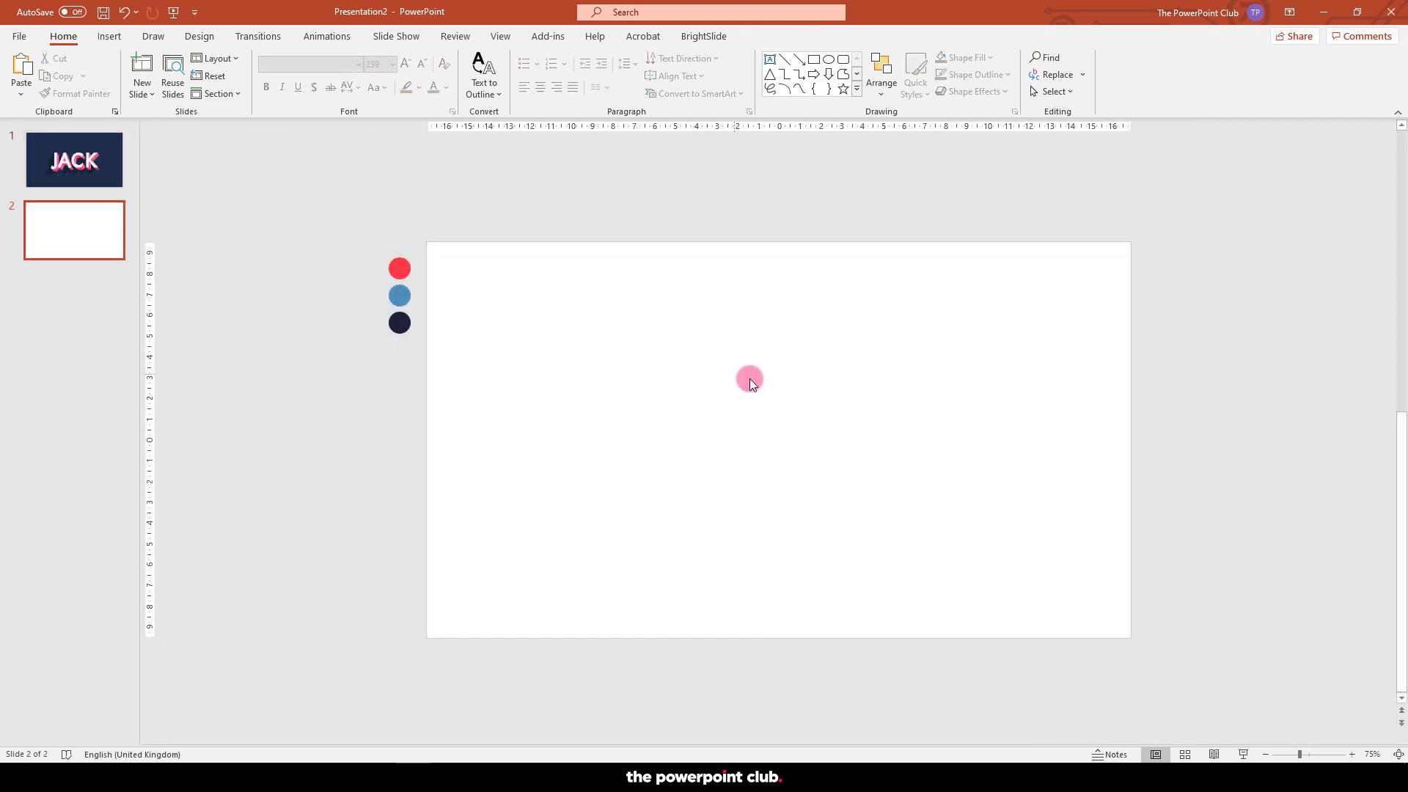
Step: Set the slide background to solid red, eyedropped from the red circle
right_click(749, 378)
left_click(817, 524)
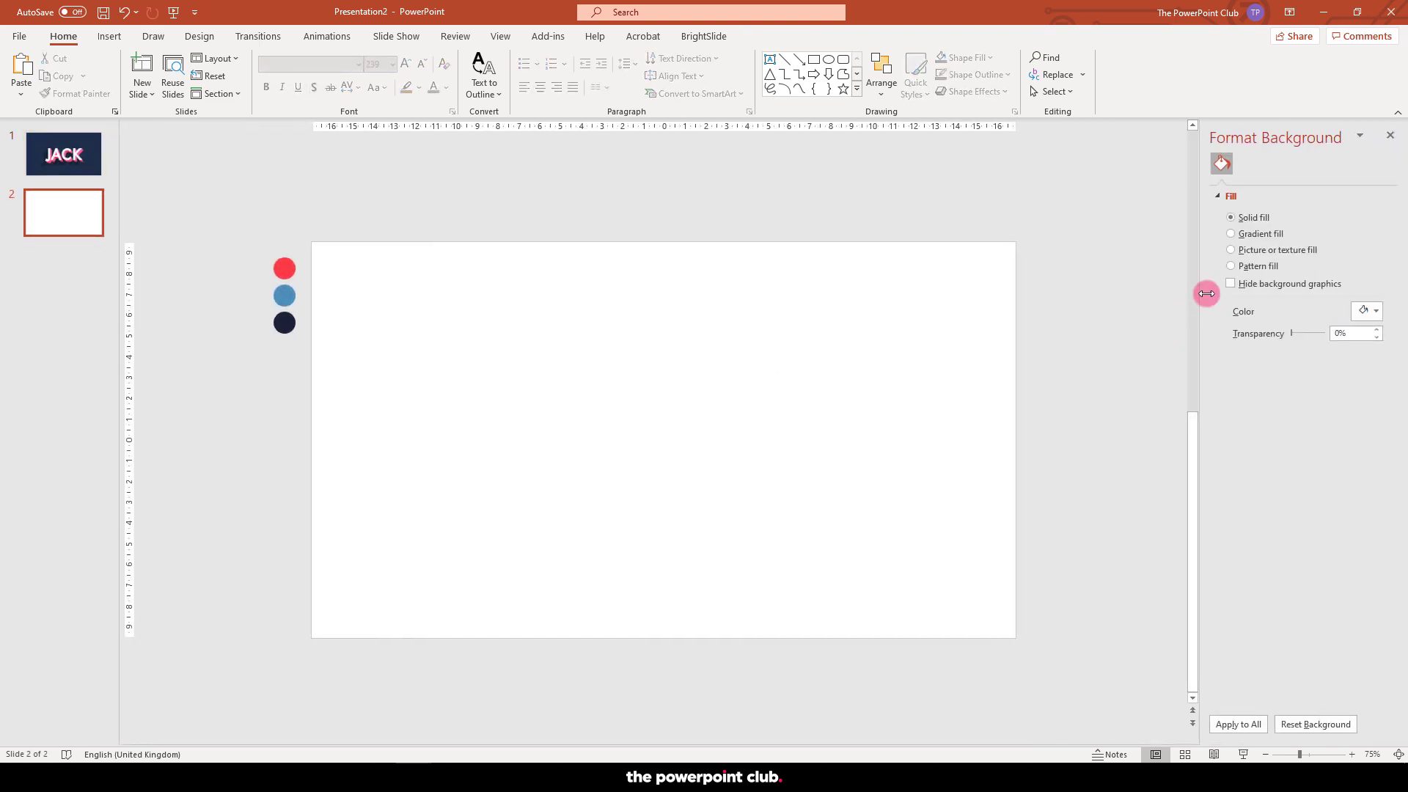
left_click(1368, 312)
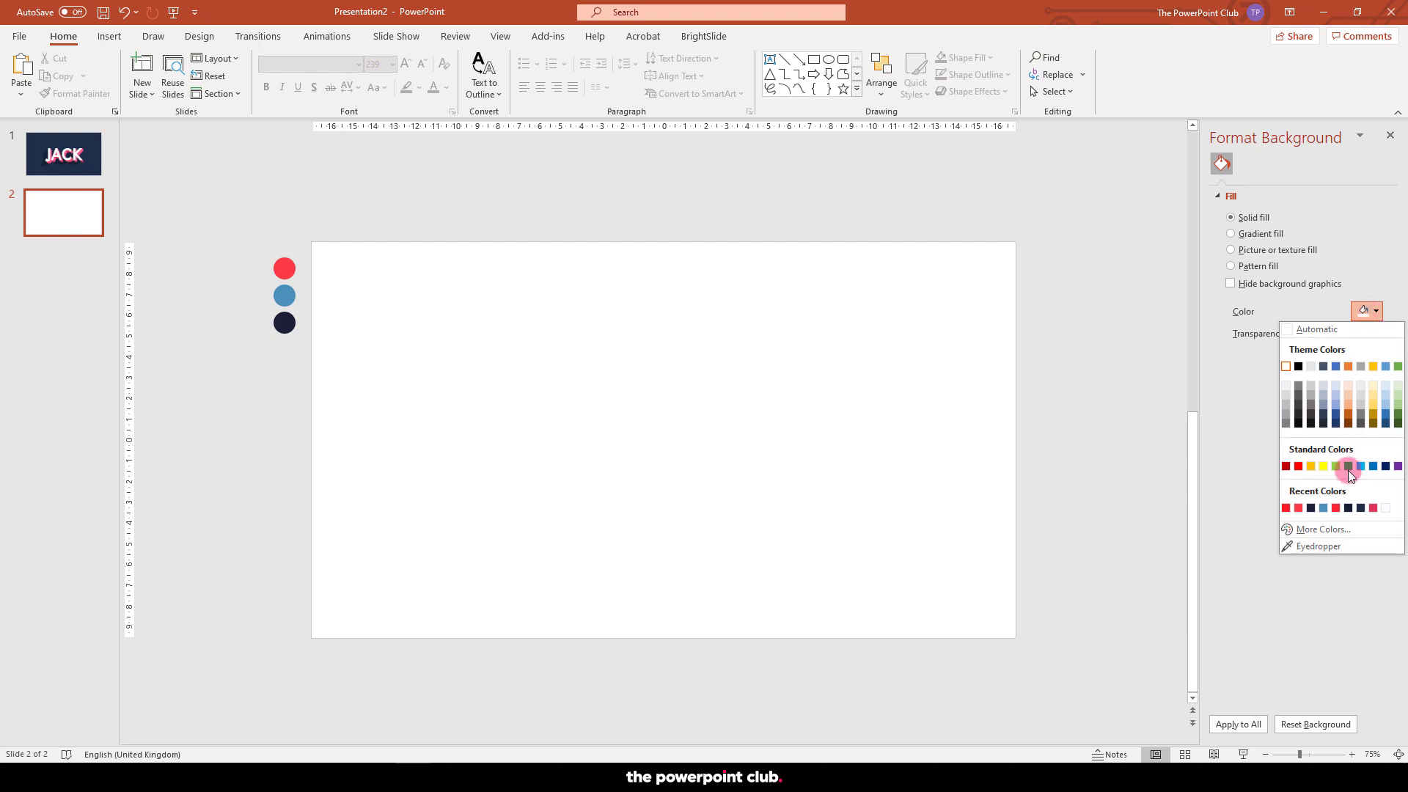
left_click(1309, 548)
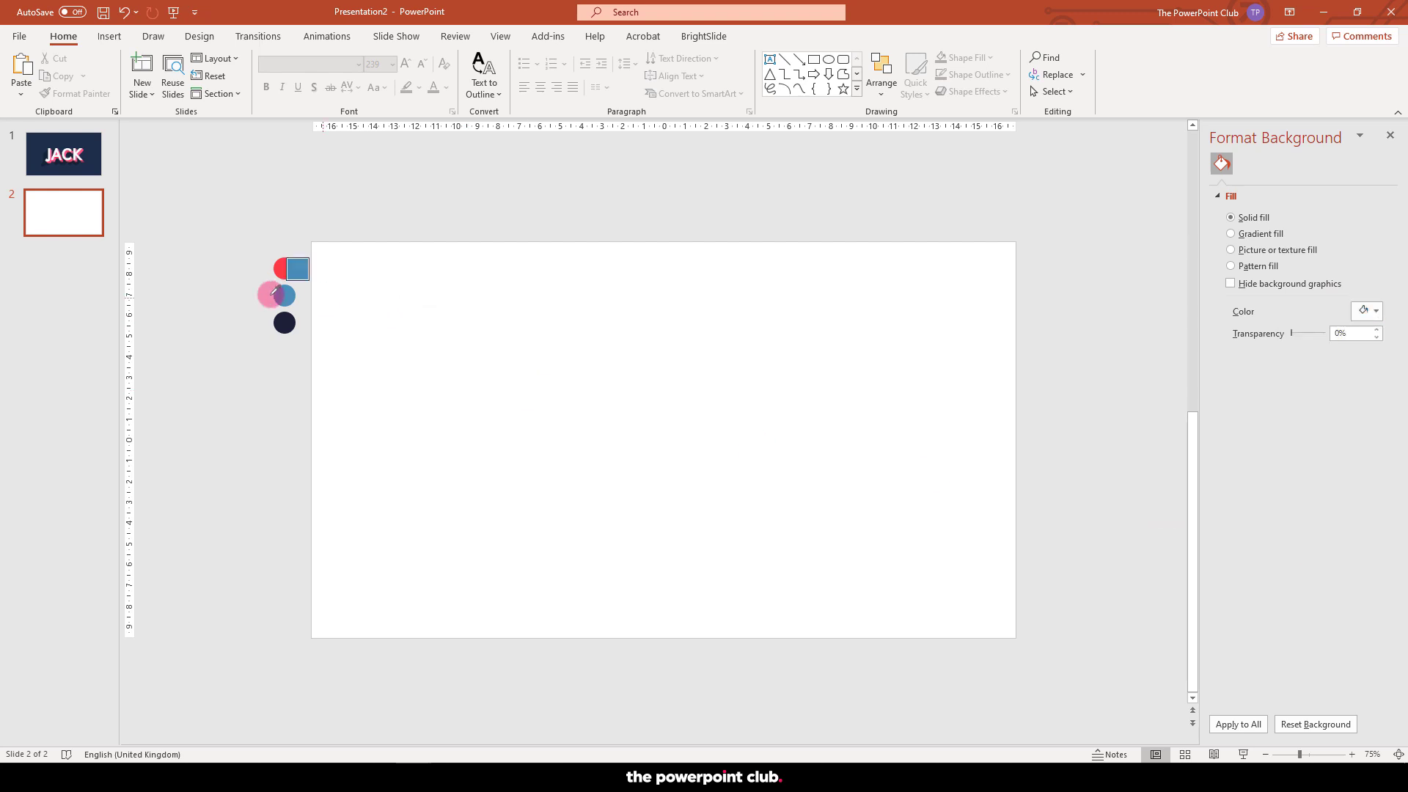
left_click(290, 264)
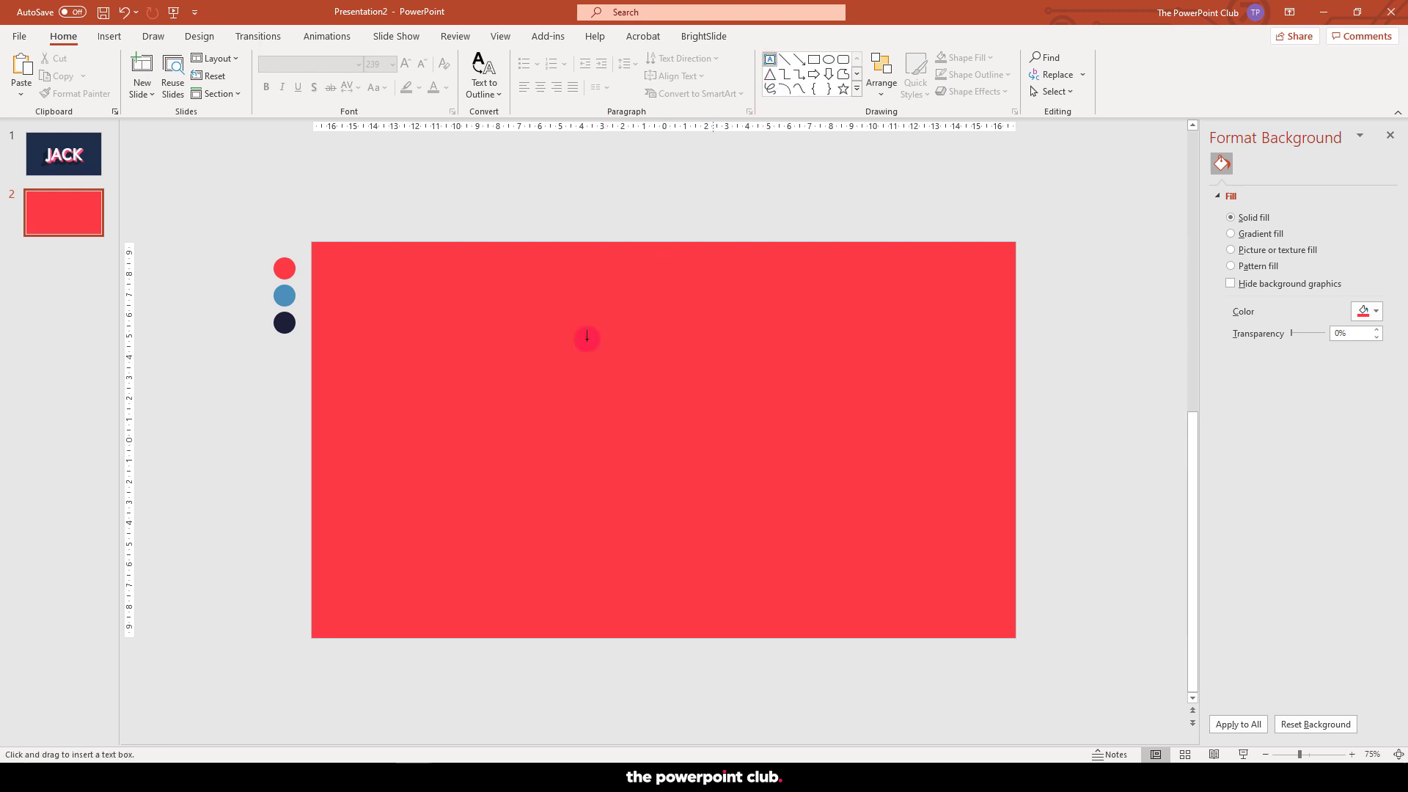
Step: Add CHILL text in blue eyedropped from the blue circle, Couture font, size 239
left_click(564, 355)
type("CHILL")
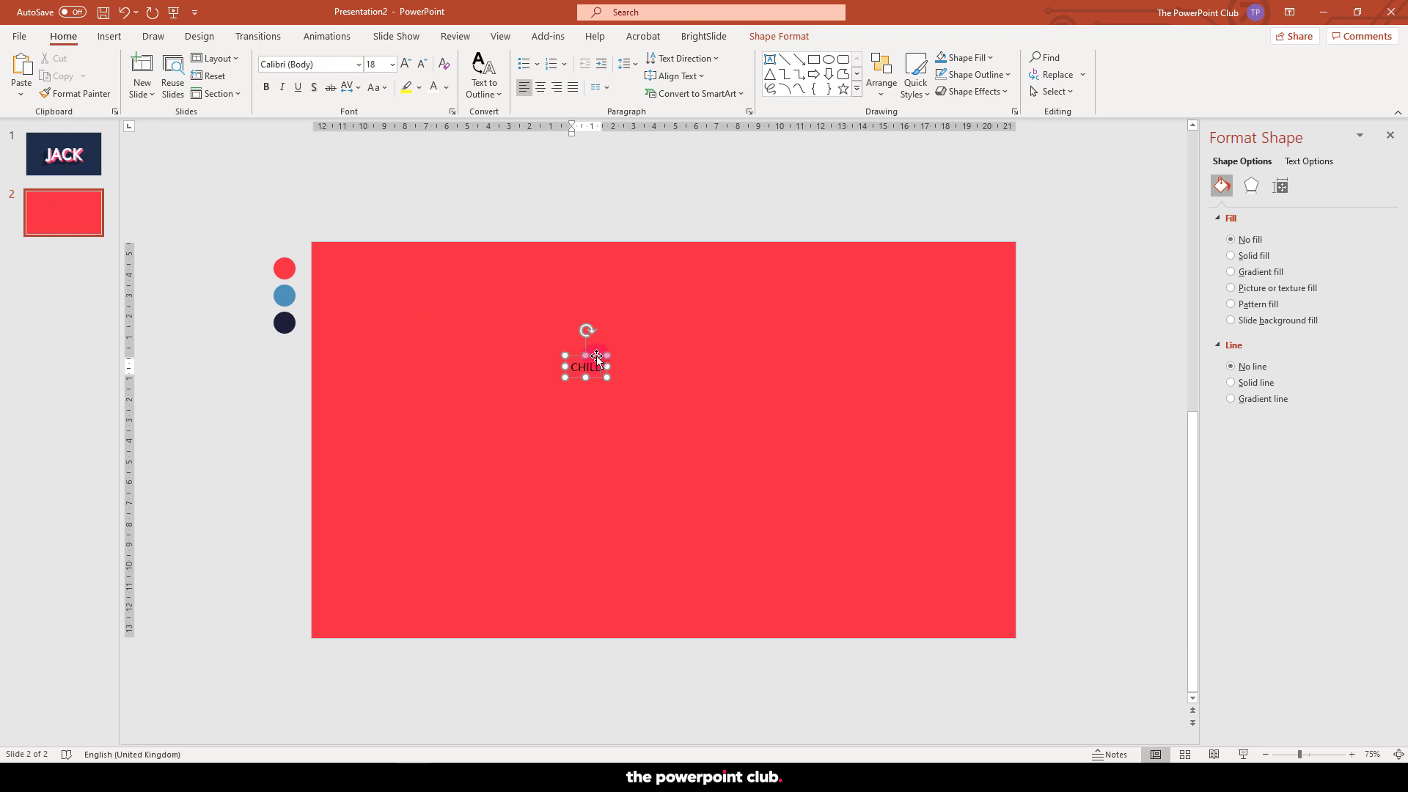
left_click(596, 357)
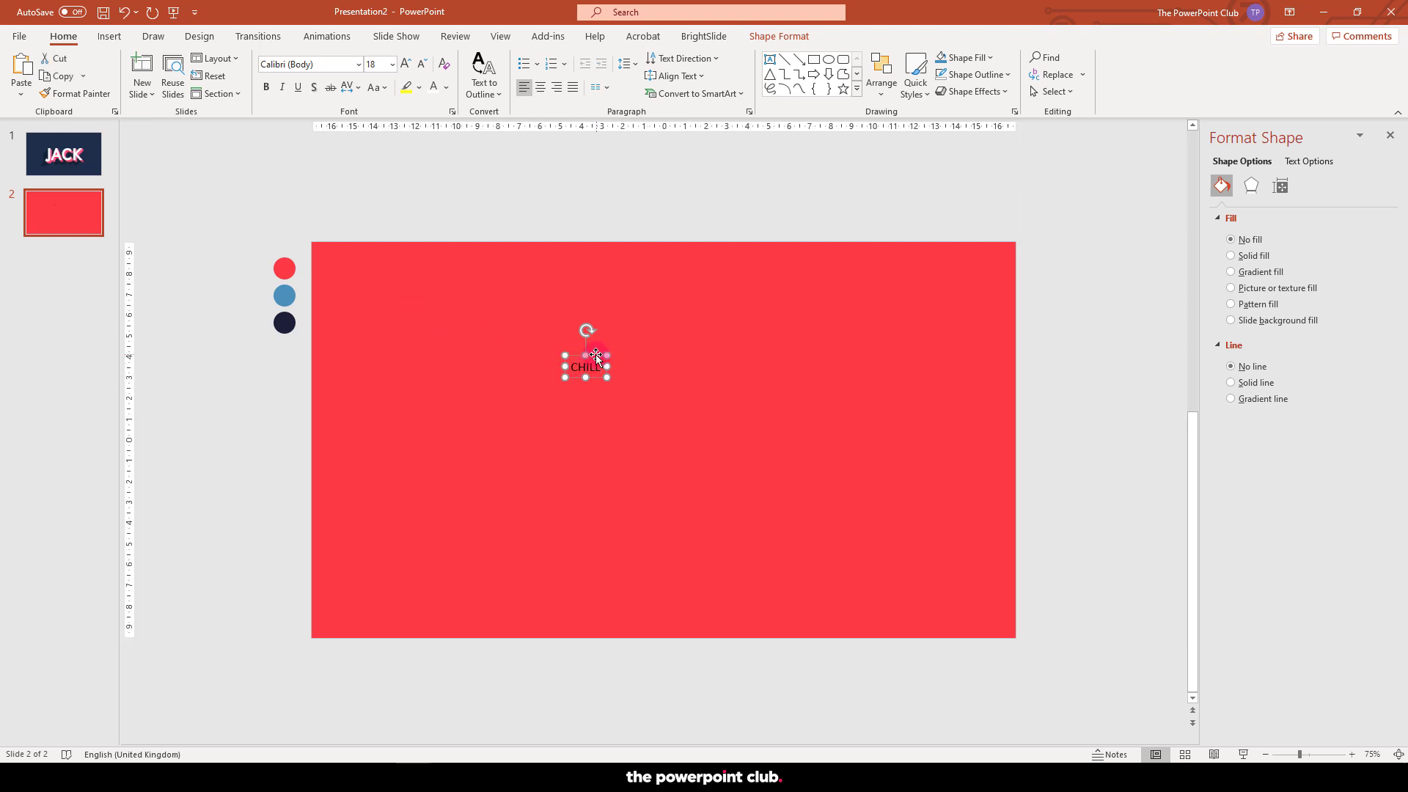
left_click(447, 86)
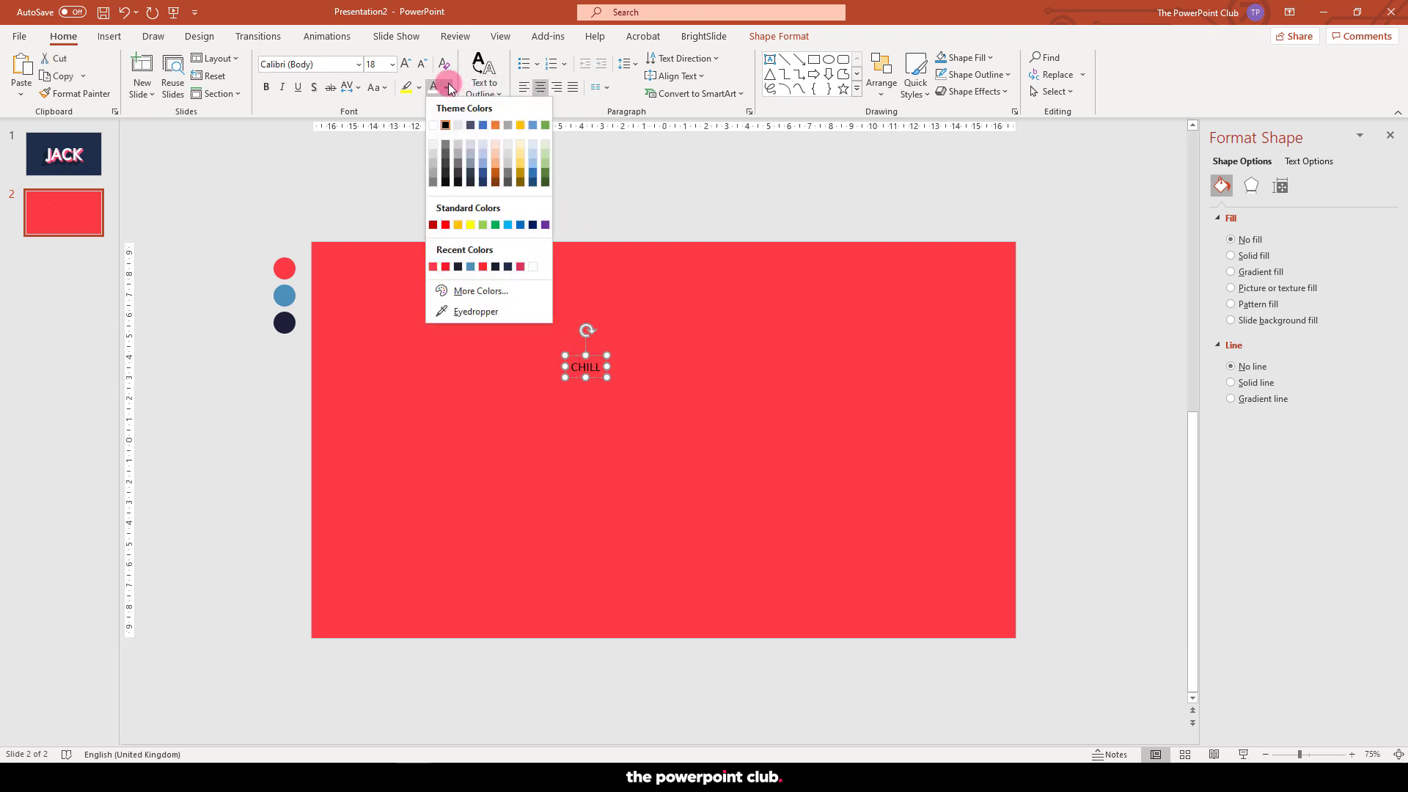
left_click(460, 312)
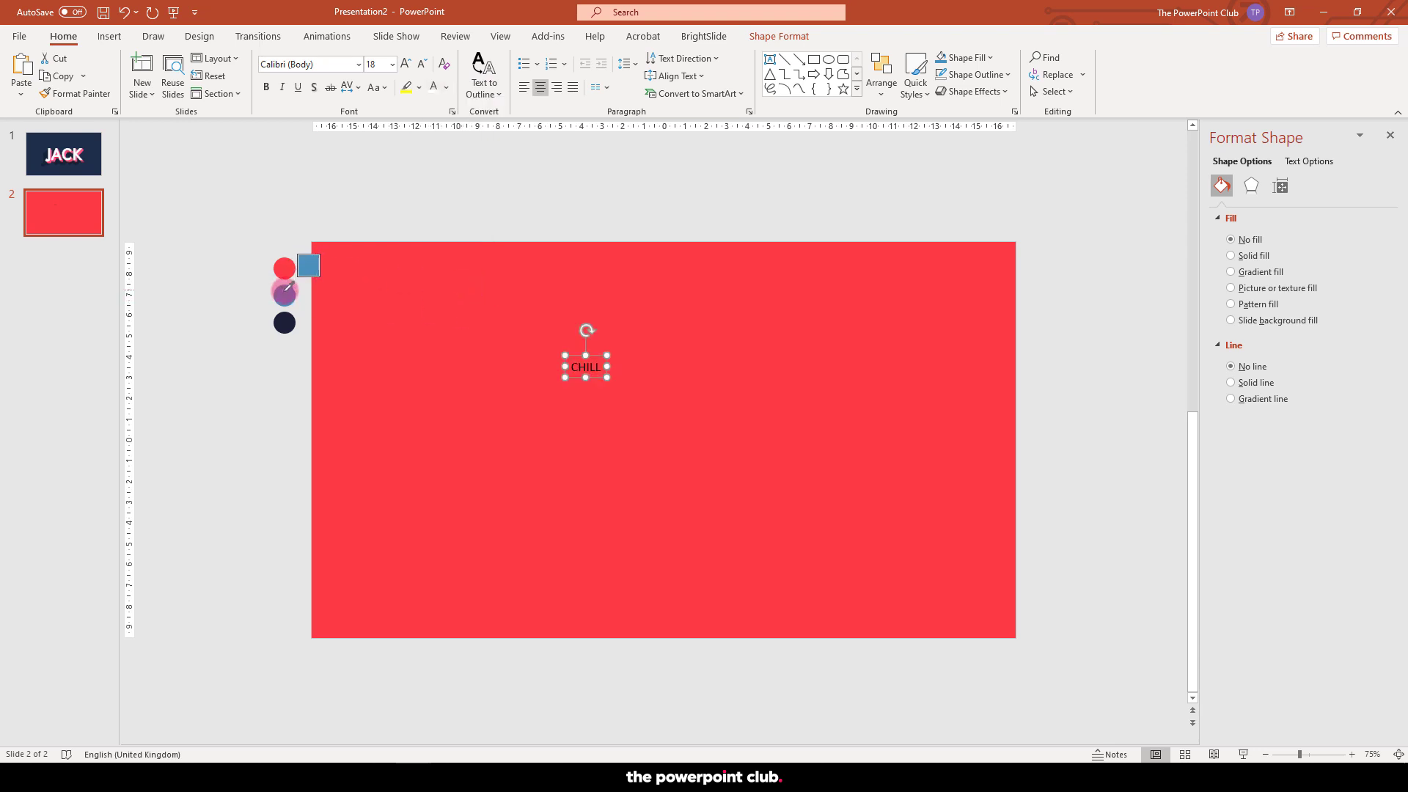
left_click(357, 68)
left_click(325, 173)
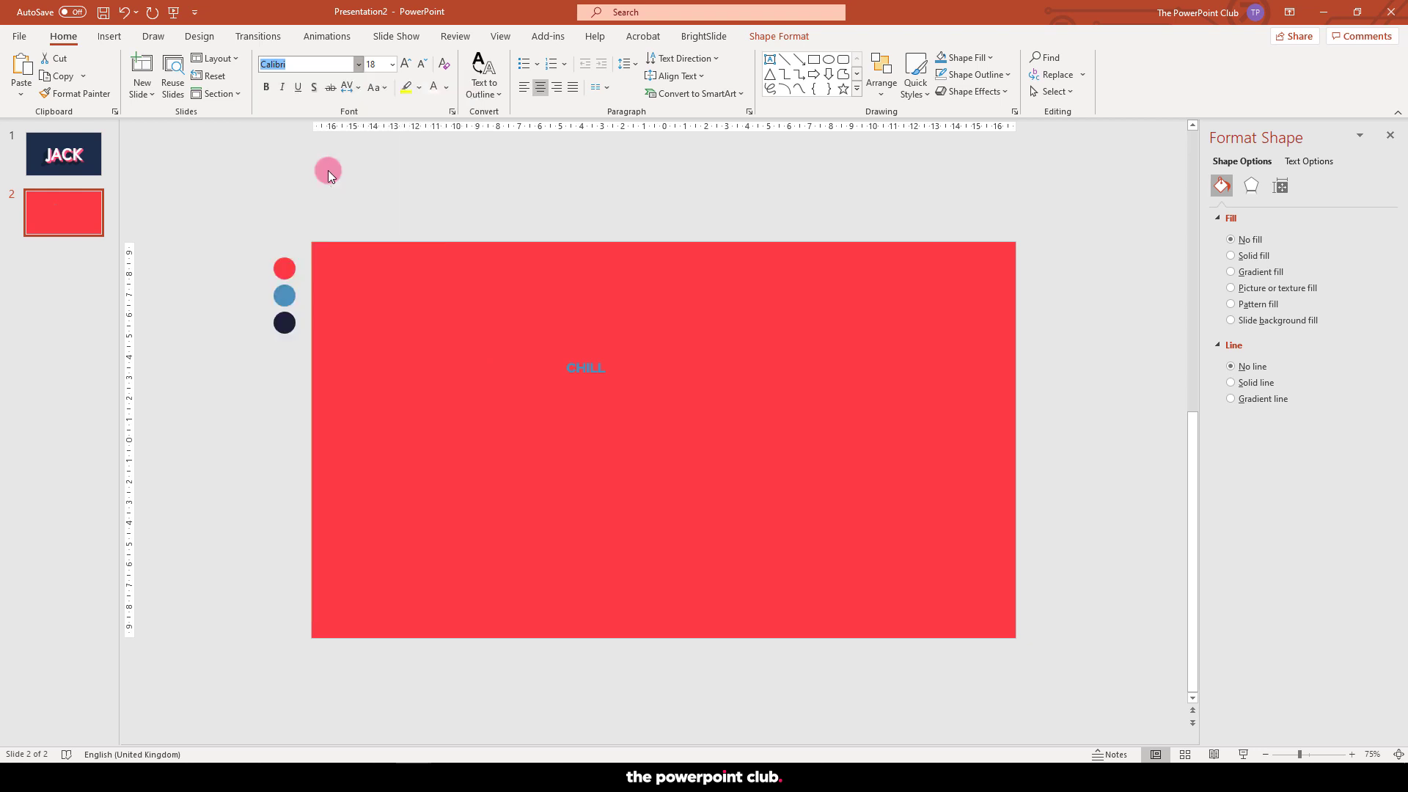
key("ctrl+shift+period")
key("ctrl+shift+period")
key("ctrl+shift+period")
key("ctrl+shift+period")
key("ctrl+shift+period")
key("ctrl+shift+period")
key("ctrl+shift+period")
key("ctrl+shift+period")
key("ctrl+shift+period")
key("ctrl+shift+period")
key("ctrl+shift+period")
key("ctrl+shift+period")
key("ctrl+shift+period")
key("ctrl+shift+period")
key("ctrl+shift+period")
key("ctrl+shift+period")
key("ctrl+shift+period")
key("ctrl+shift+period")
key("ctrl+shift+period")
key("ctrl+shift+period")
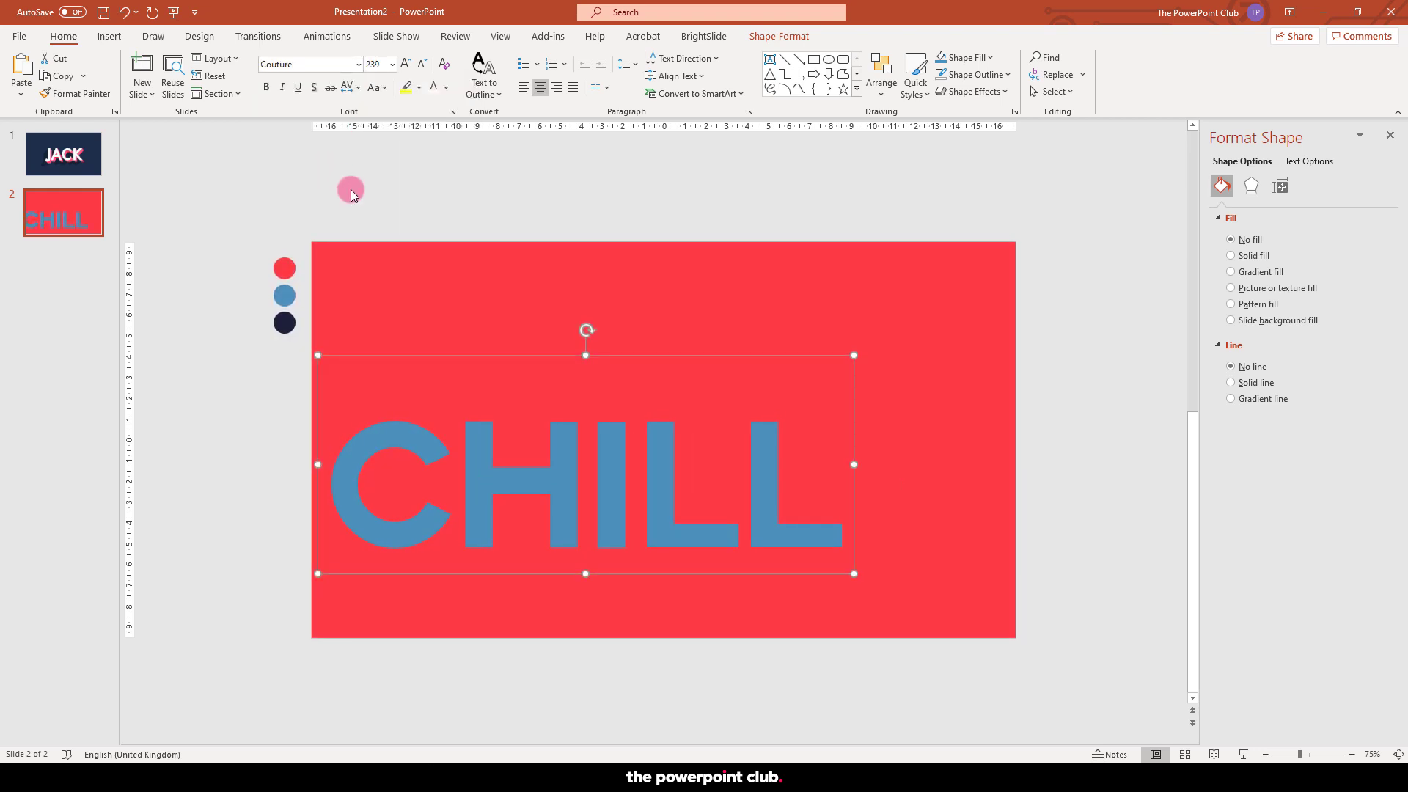
Step: Centre CHILL on the red slide and drag a duplicate directly above it
left_click_drag(638, 357, 718, 302)
scroll(763, 386, "down", 3)
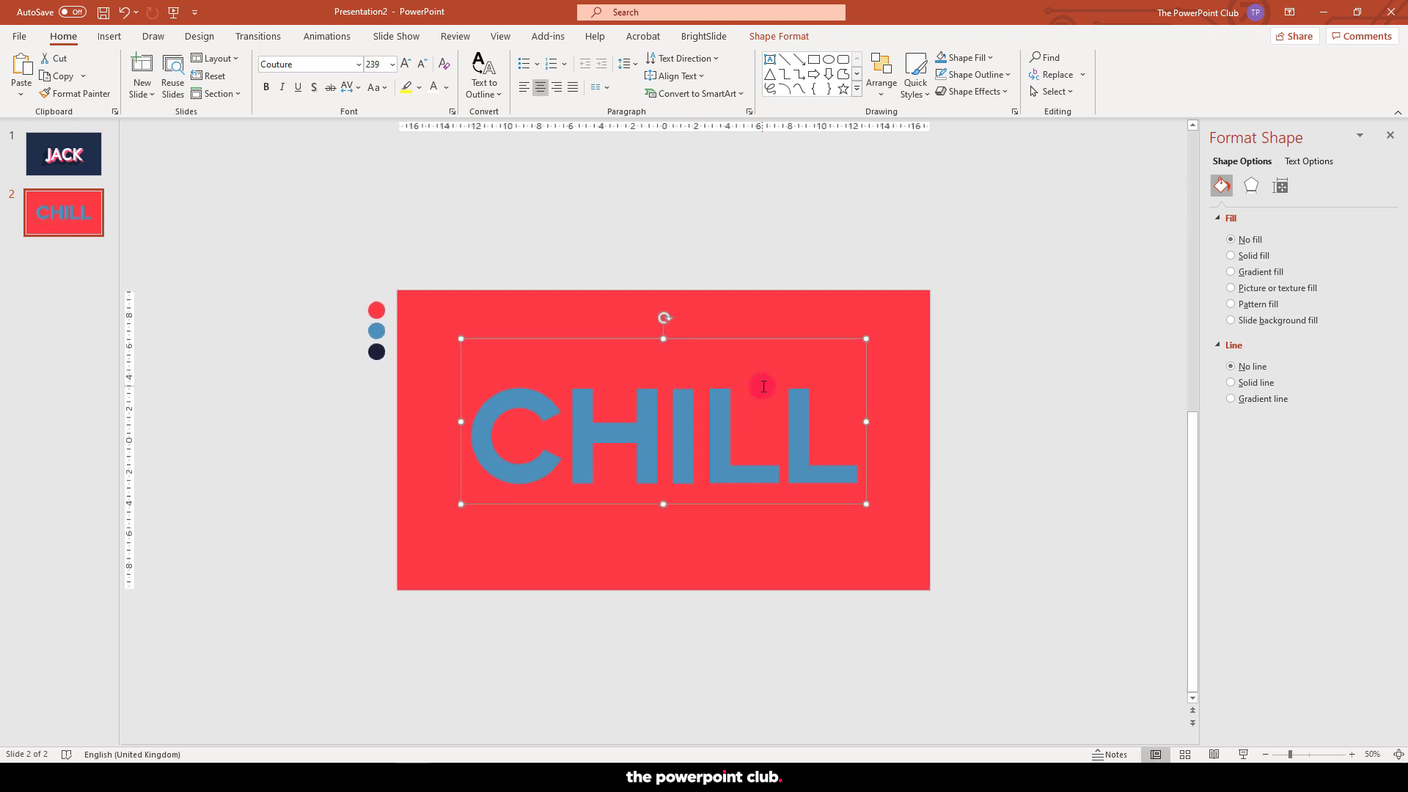
left_click_drag(710, 497, 709, 362, "ctrl")
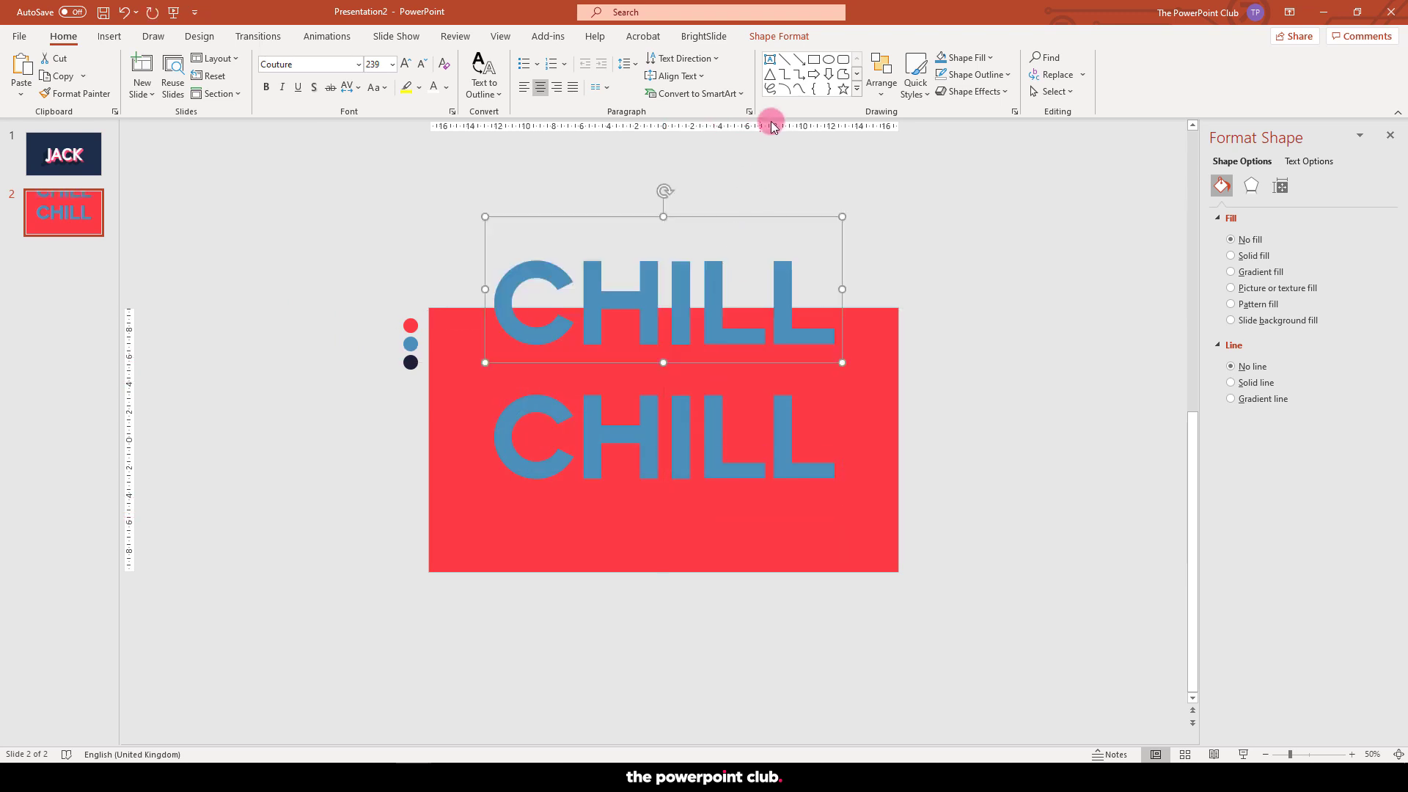
Step: Rename the upper CHILL layer EXTRUDE in the Selection Pane
left_click(790, 37)
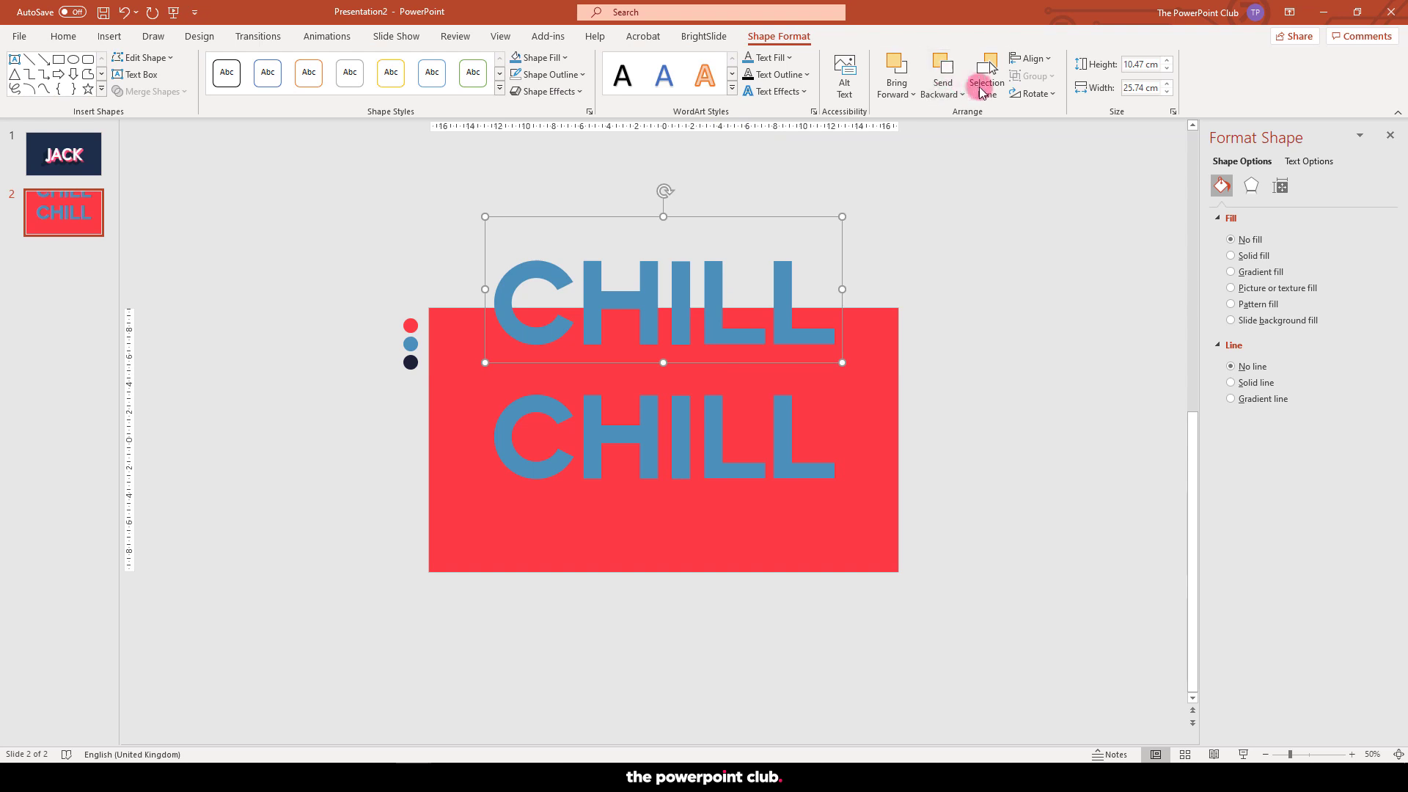
left_click(987, 77)
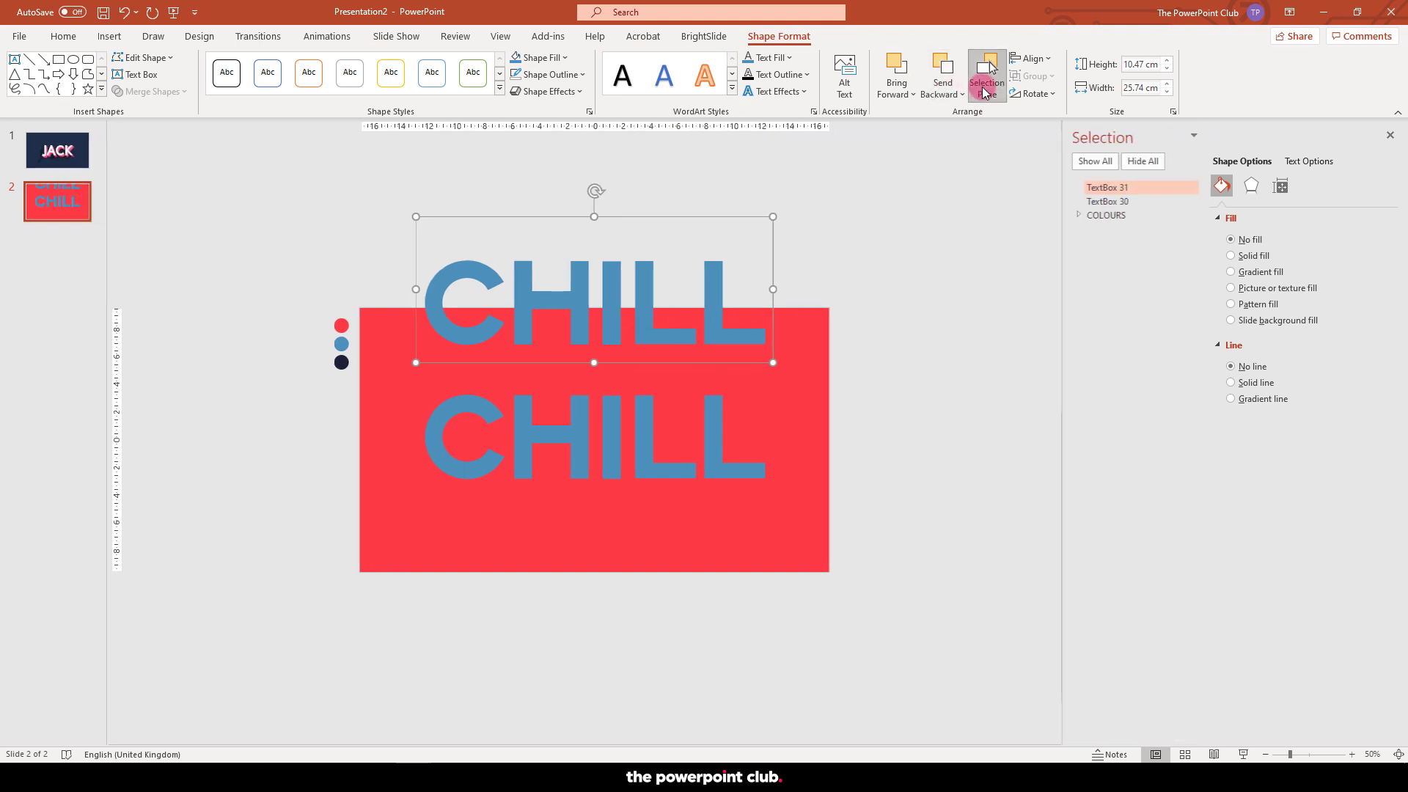
double_click(1092, 188)
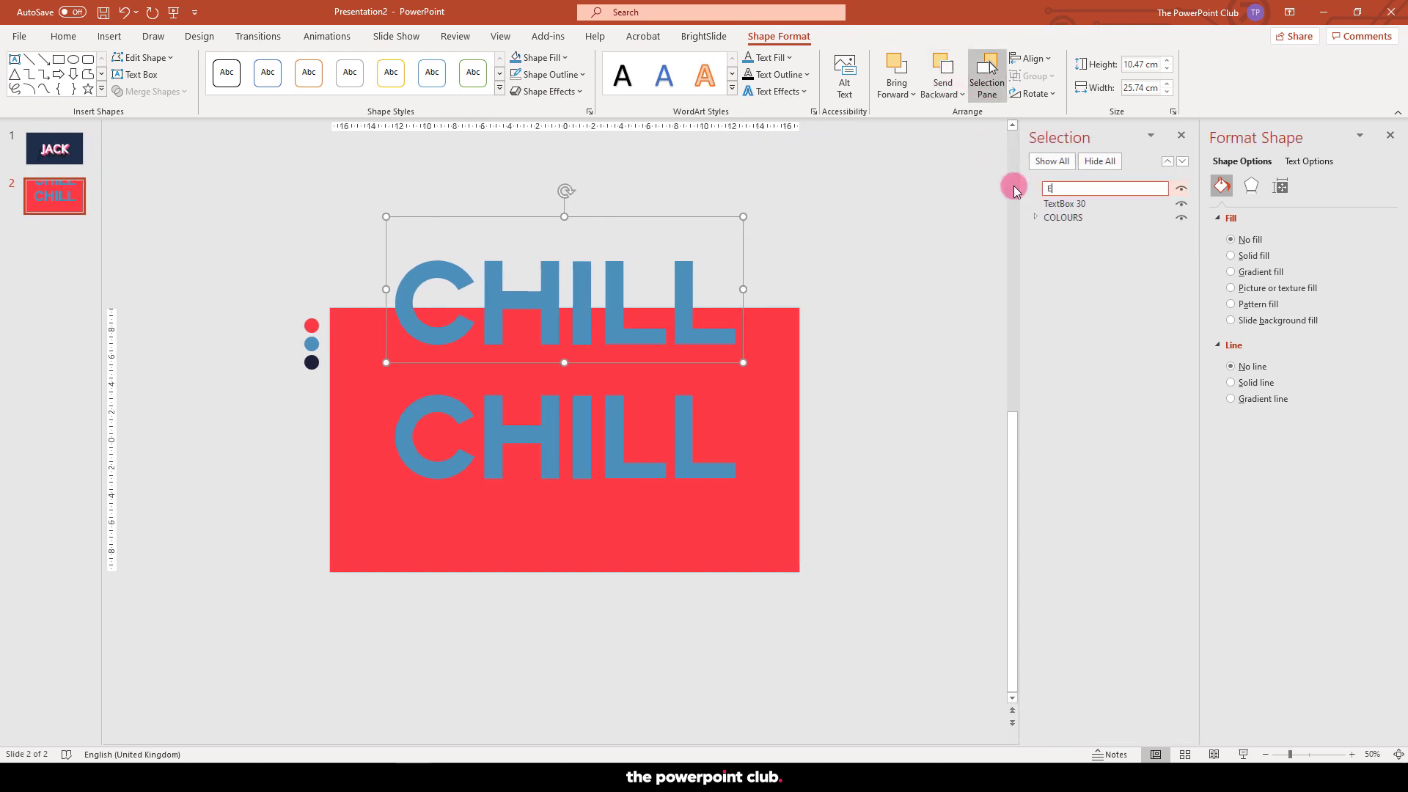
type("EXTRUDE")
key("Return")
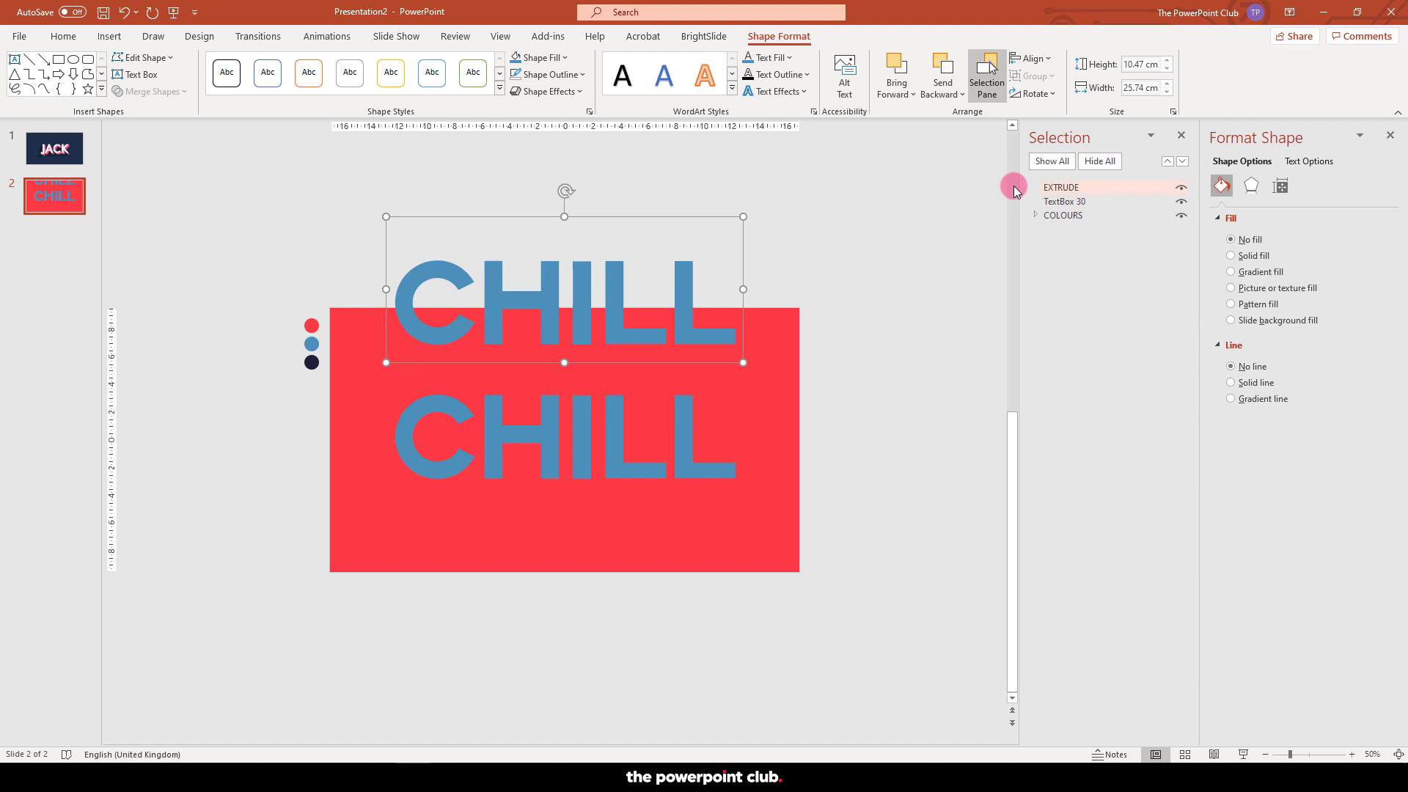
Step: Rename the lower layer SURFACE SHADOW and drag EXTRUDE exactly onto it
double_click(1068, 200)
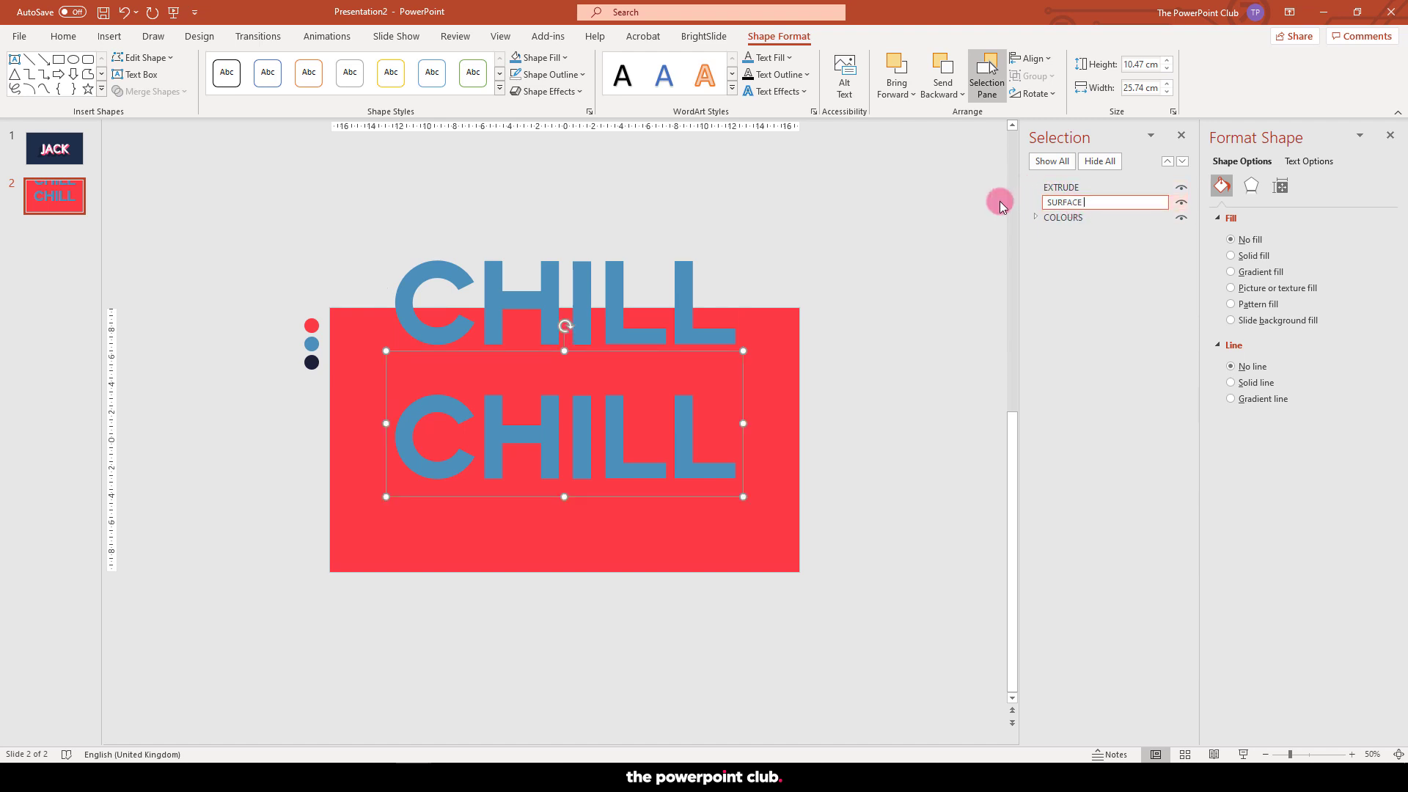
key("Return")
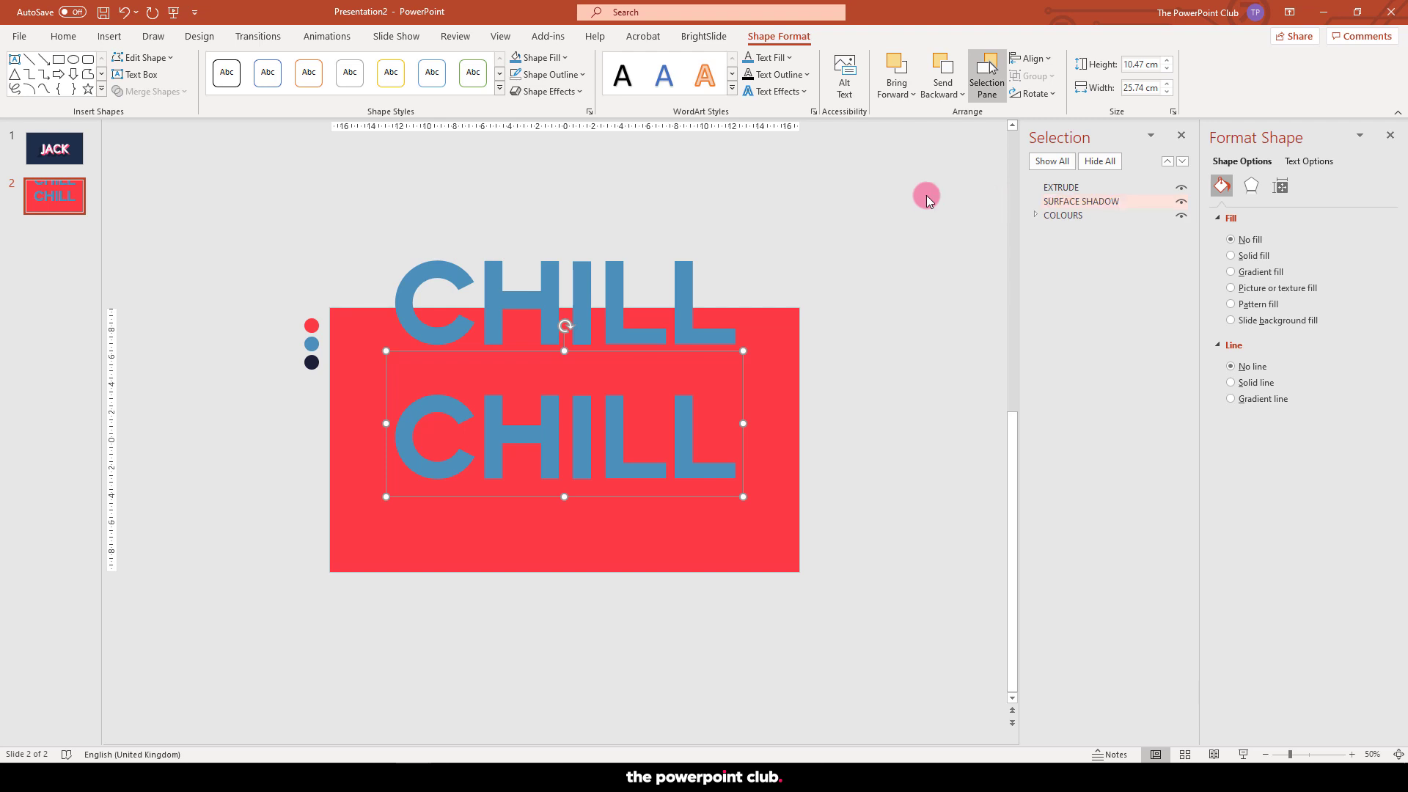
left_click(605, 256)
left_click_drag(618, 219, 621, 348)
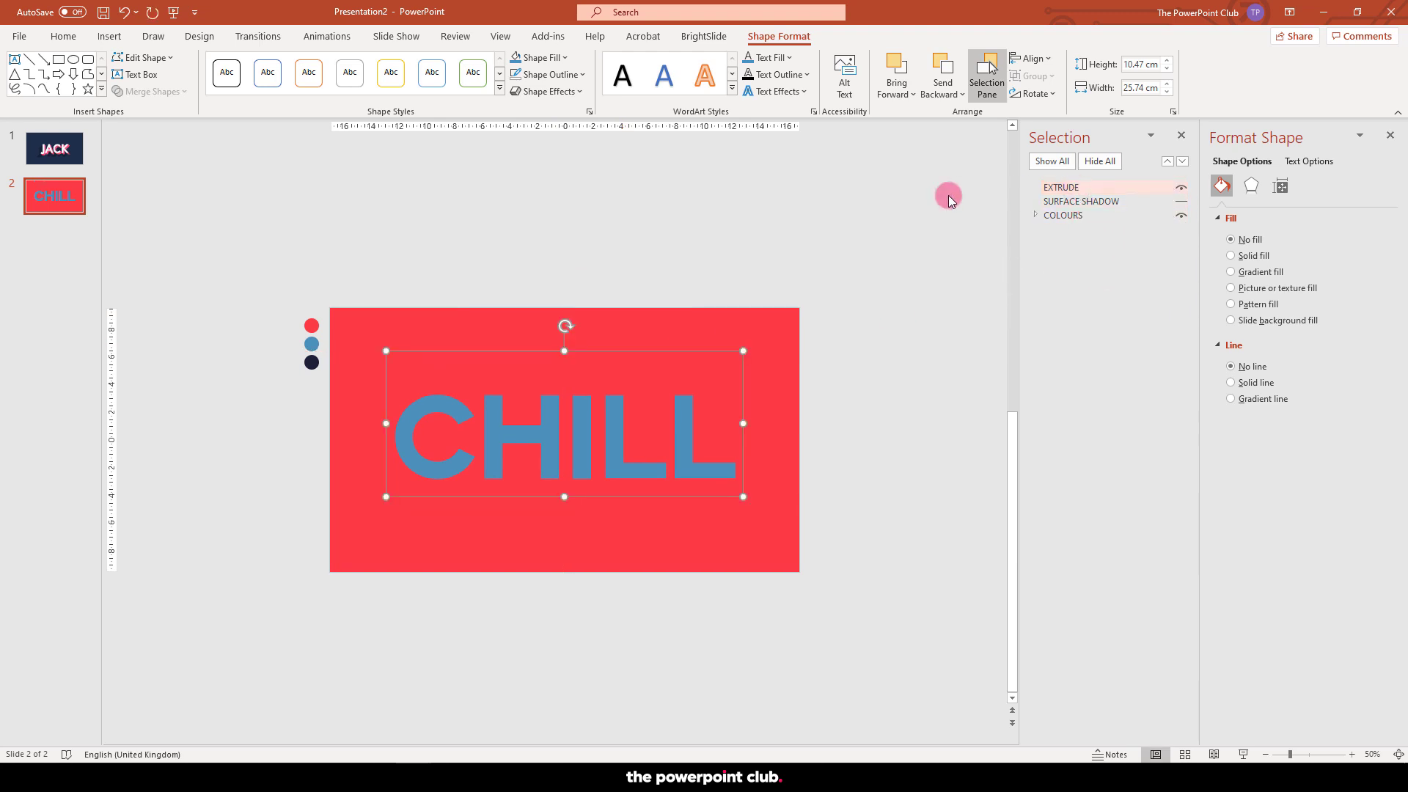
Step: Set the CHILL text's 3-D Format depth to 100 pt
left_click(896, 206)
left_click(1181, 135)
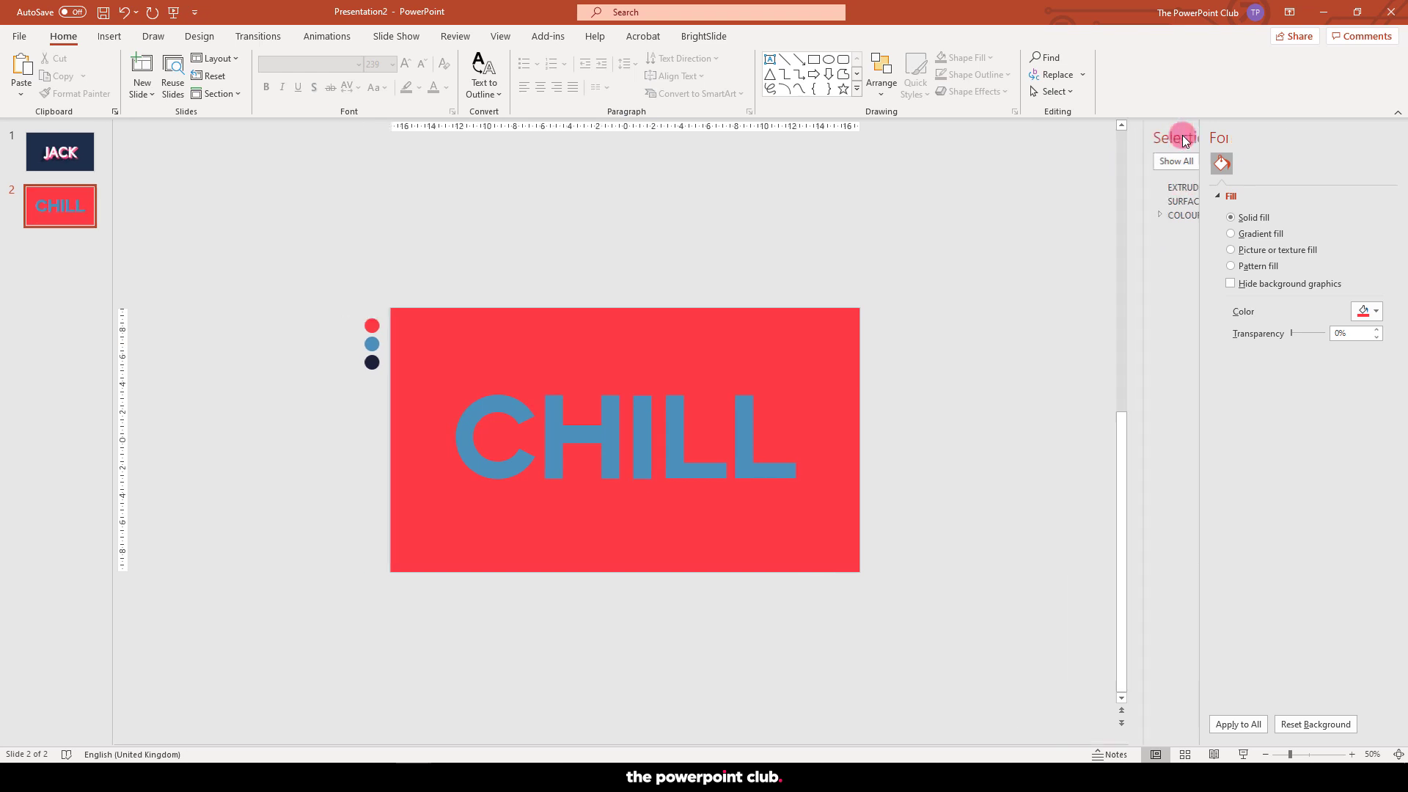
left_click(708, 357)
left_click(708, 351)
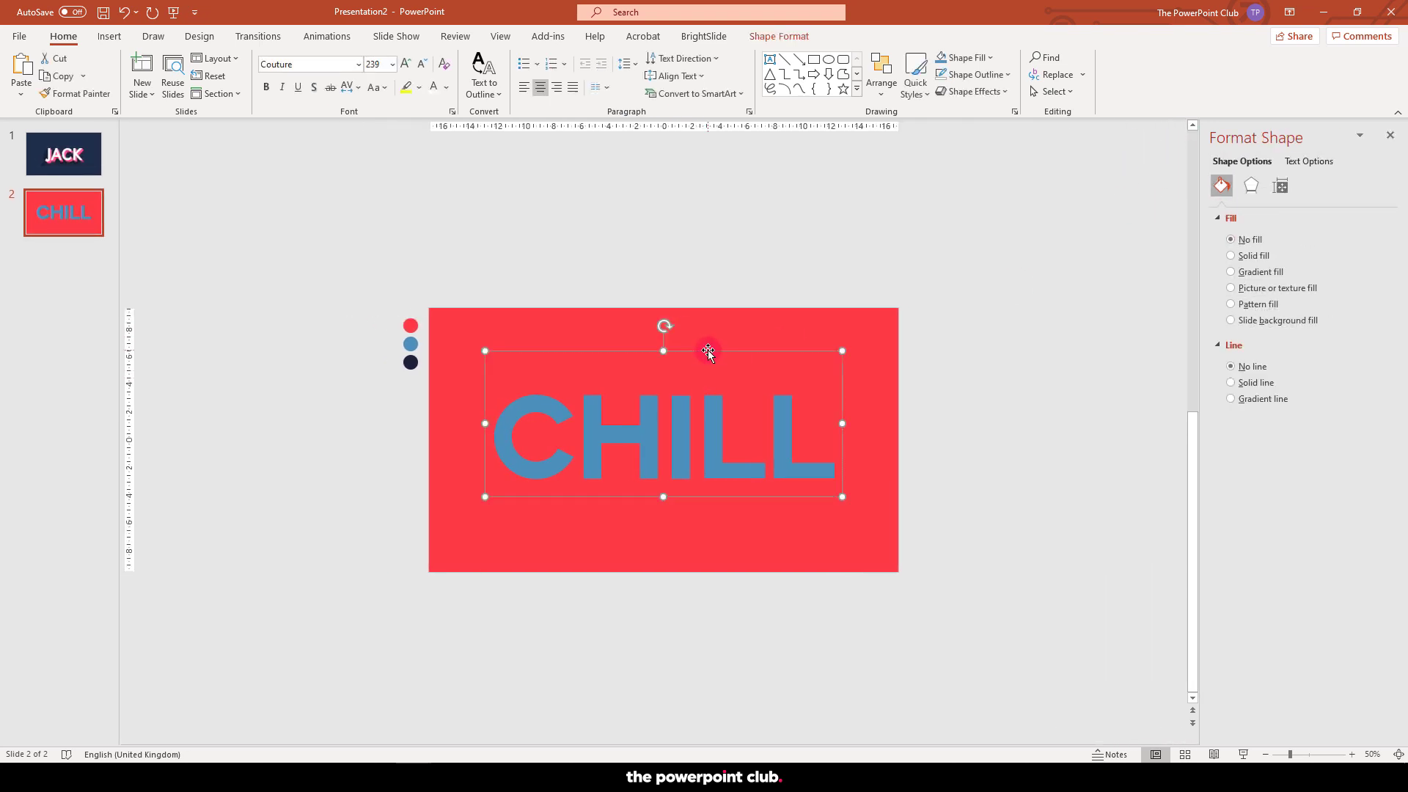
left_click(1308, 160)
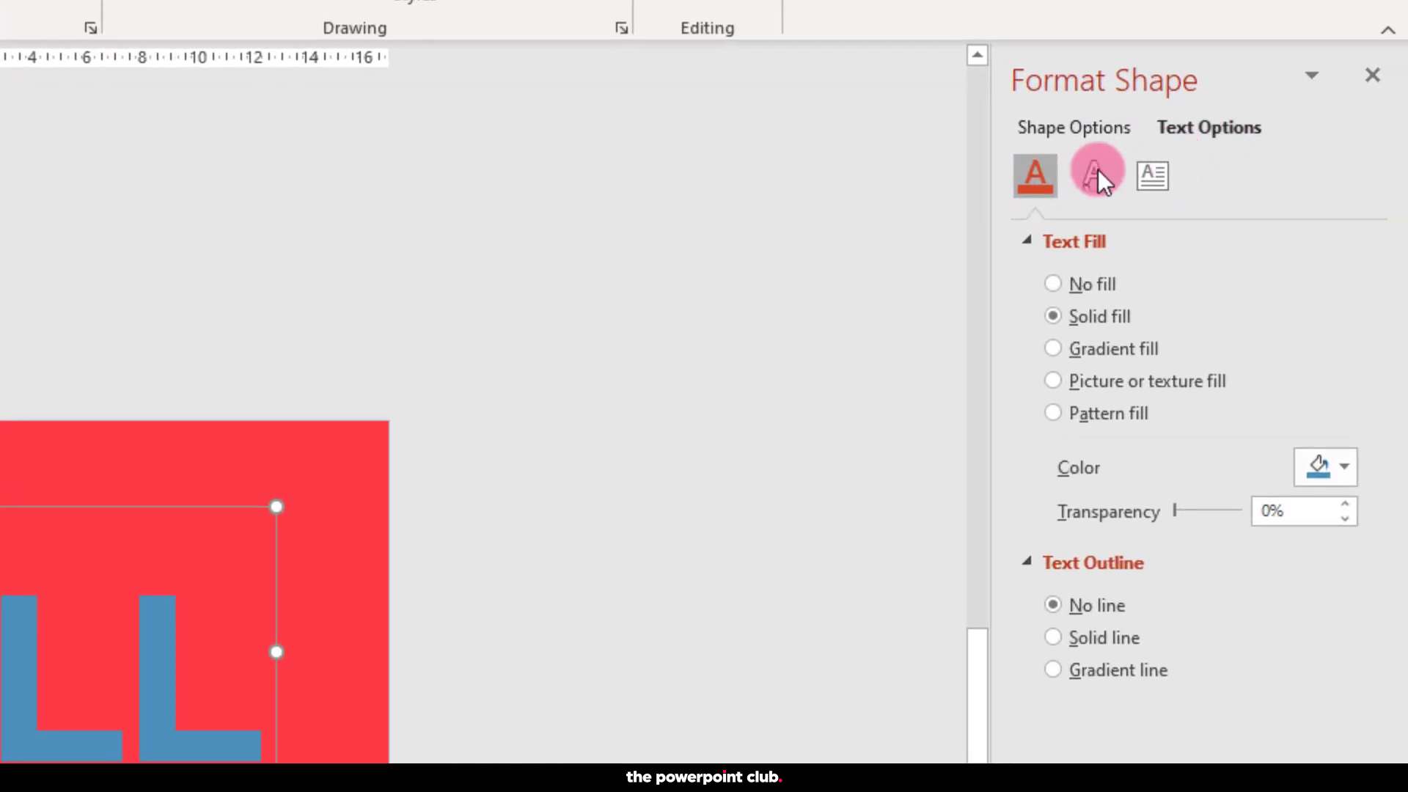
left_click(1093, 173)
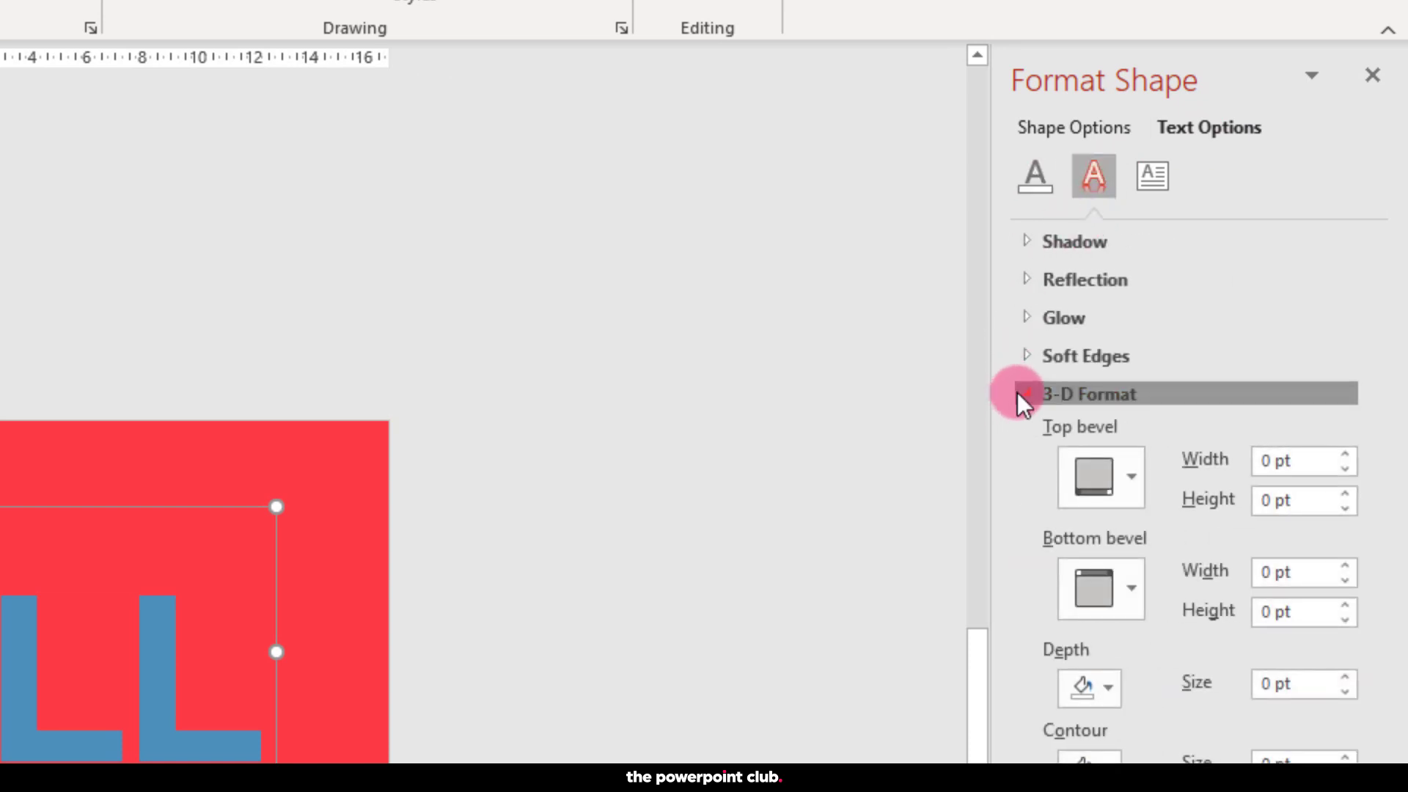
left_click(1019, 394)
left_click(1022, 242)
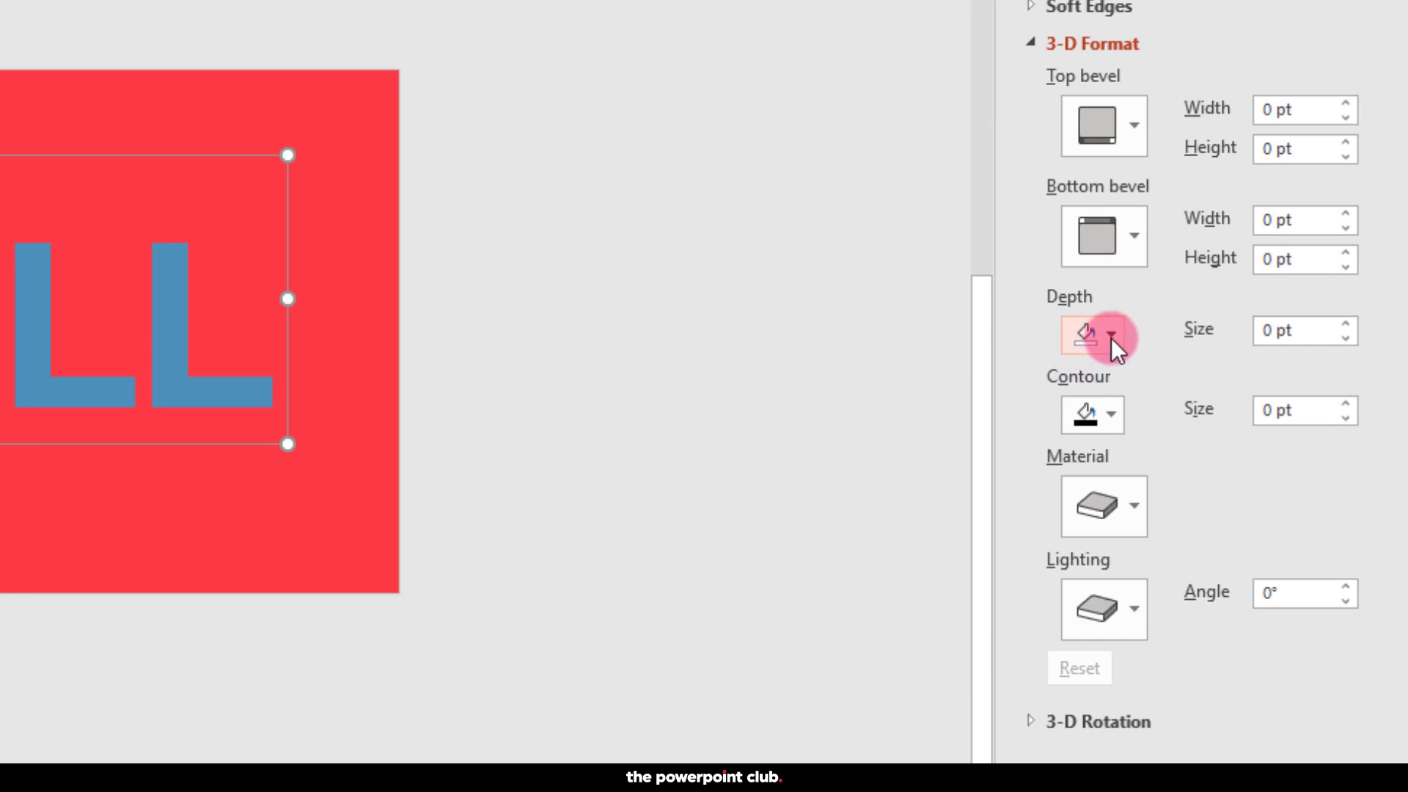
left_click(1184, 333)
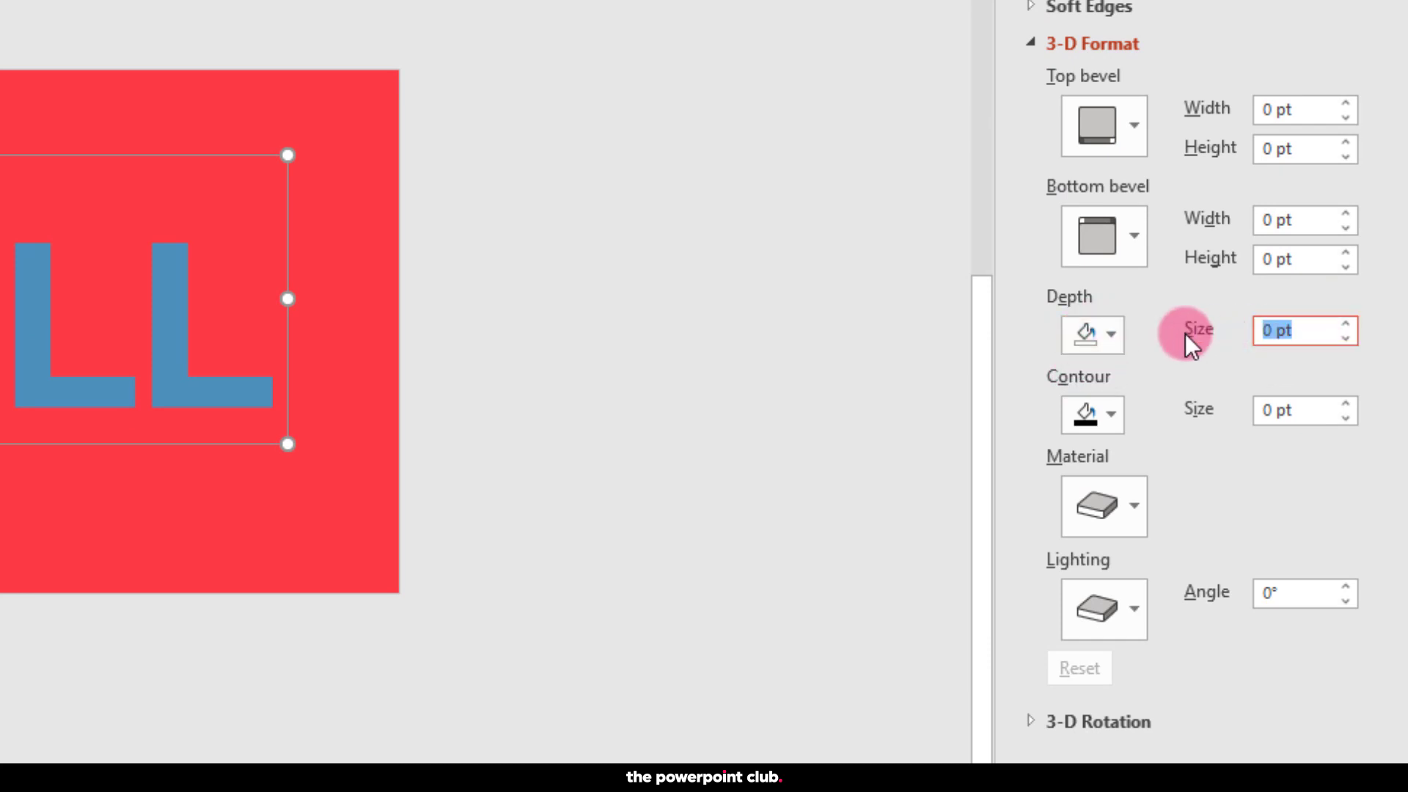
type("100")
key("Tab")
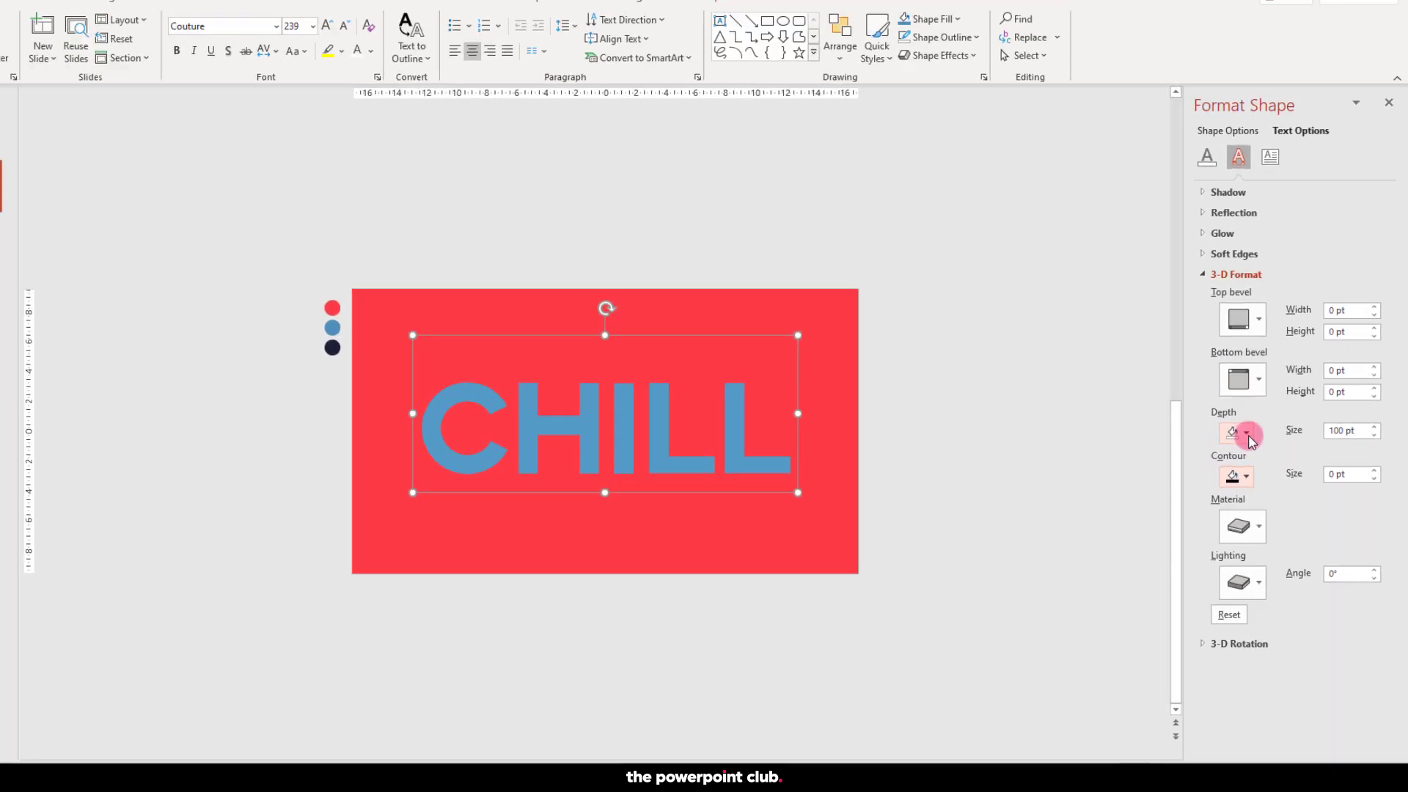
Step: Eyedrop navy for the depth colour, apply Plastic material and Glow lighting
left_click(1111, 335)
left_click(1261, 676)
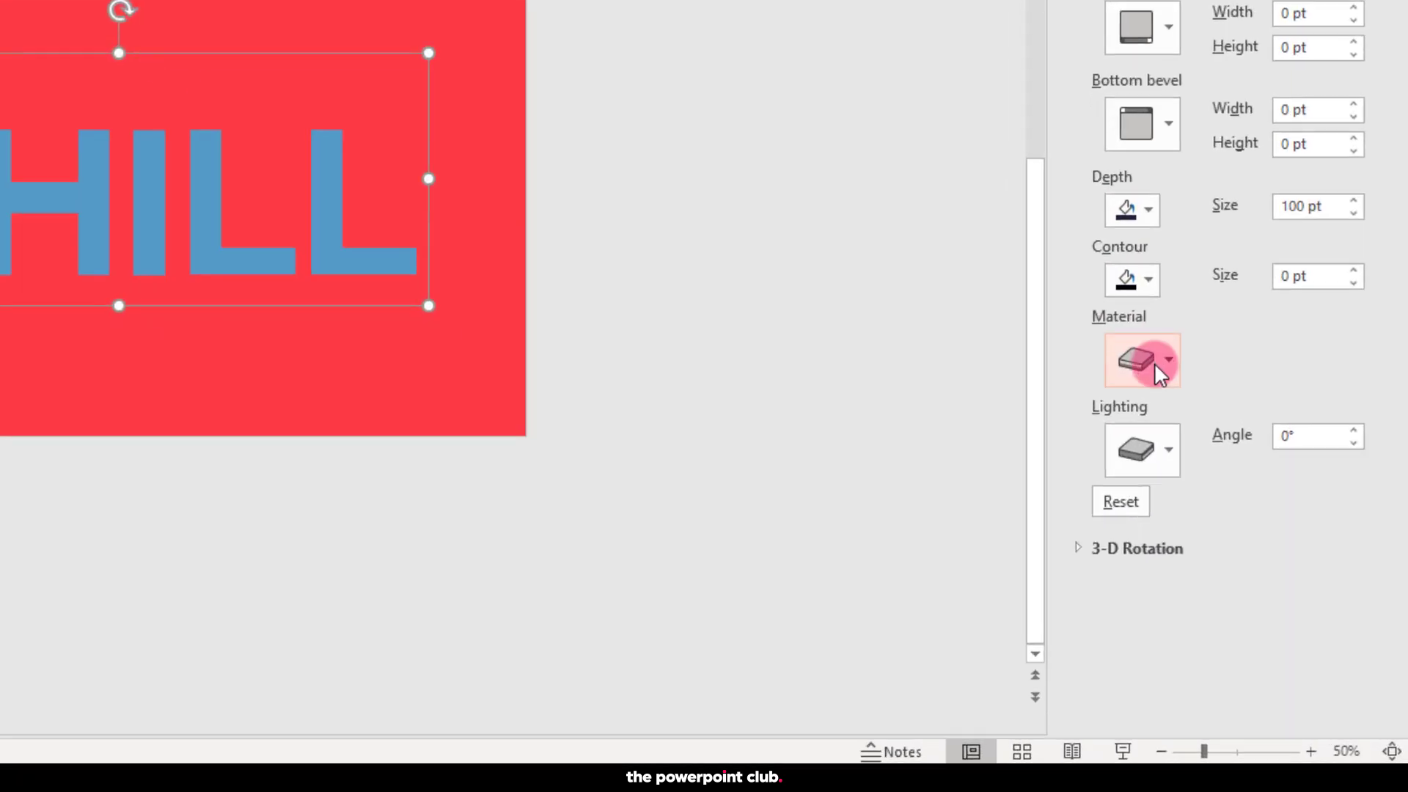
left_click(1269, 528)
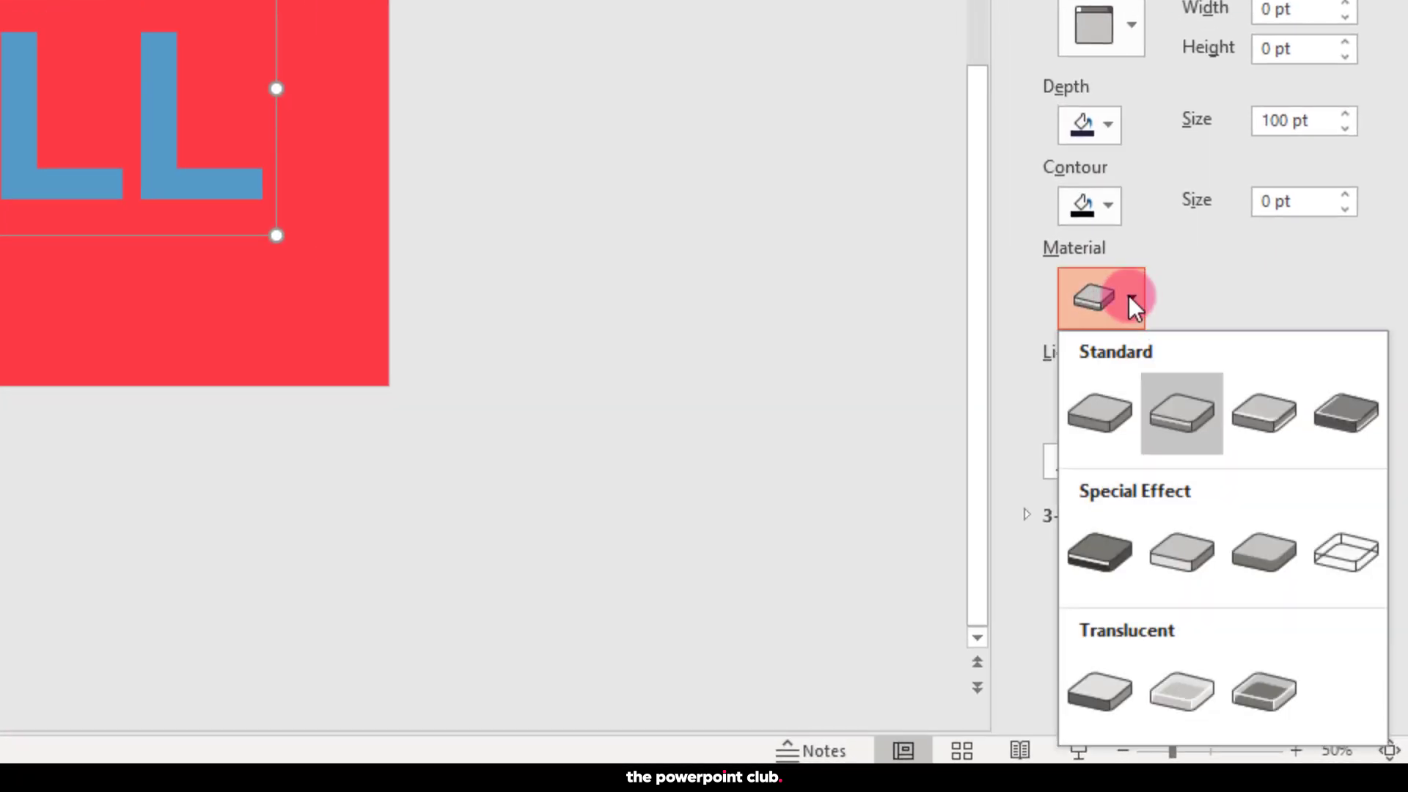
left_click(1269, 419)
left_click(1132, 403)
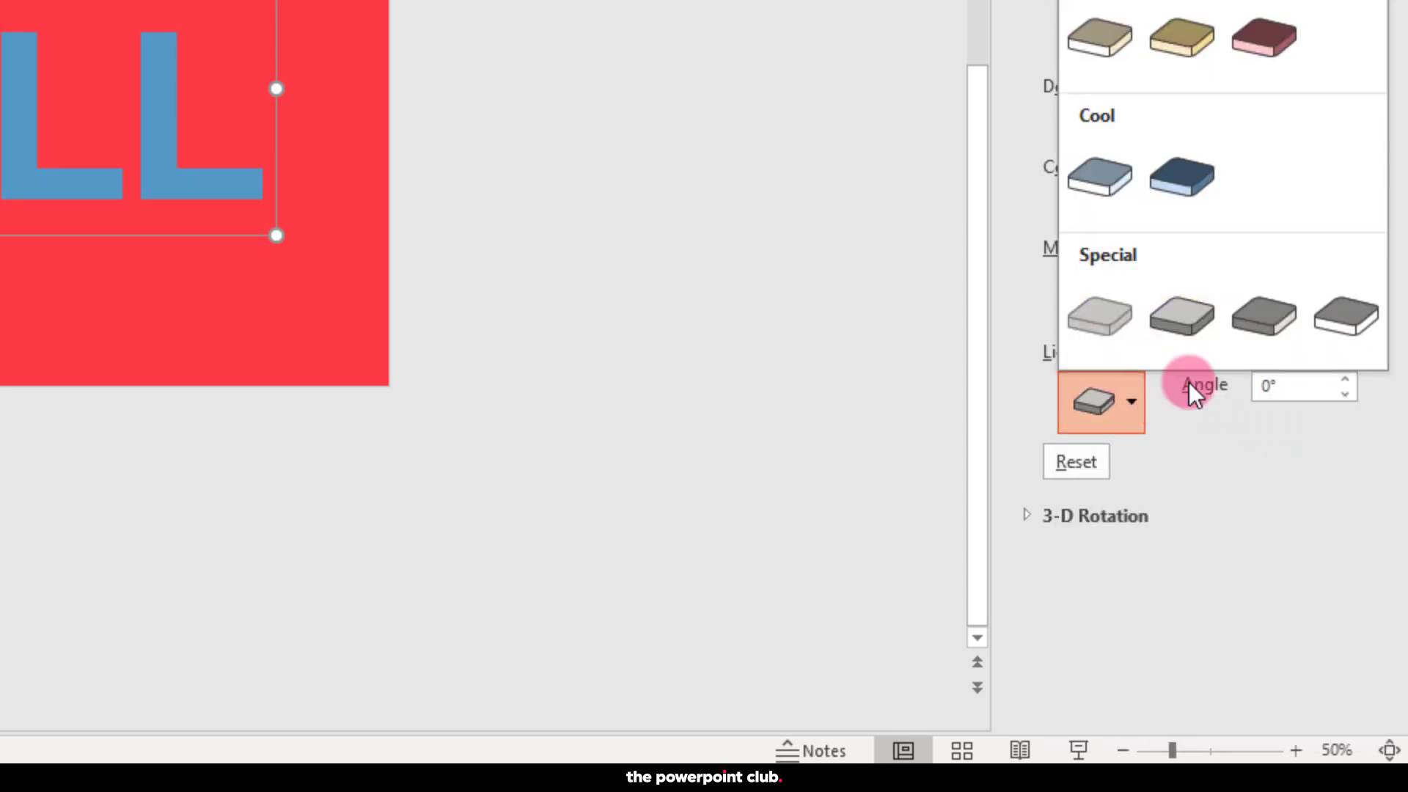
left_click(1256, 319)
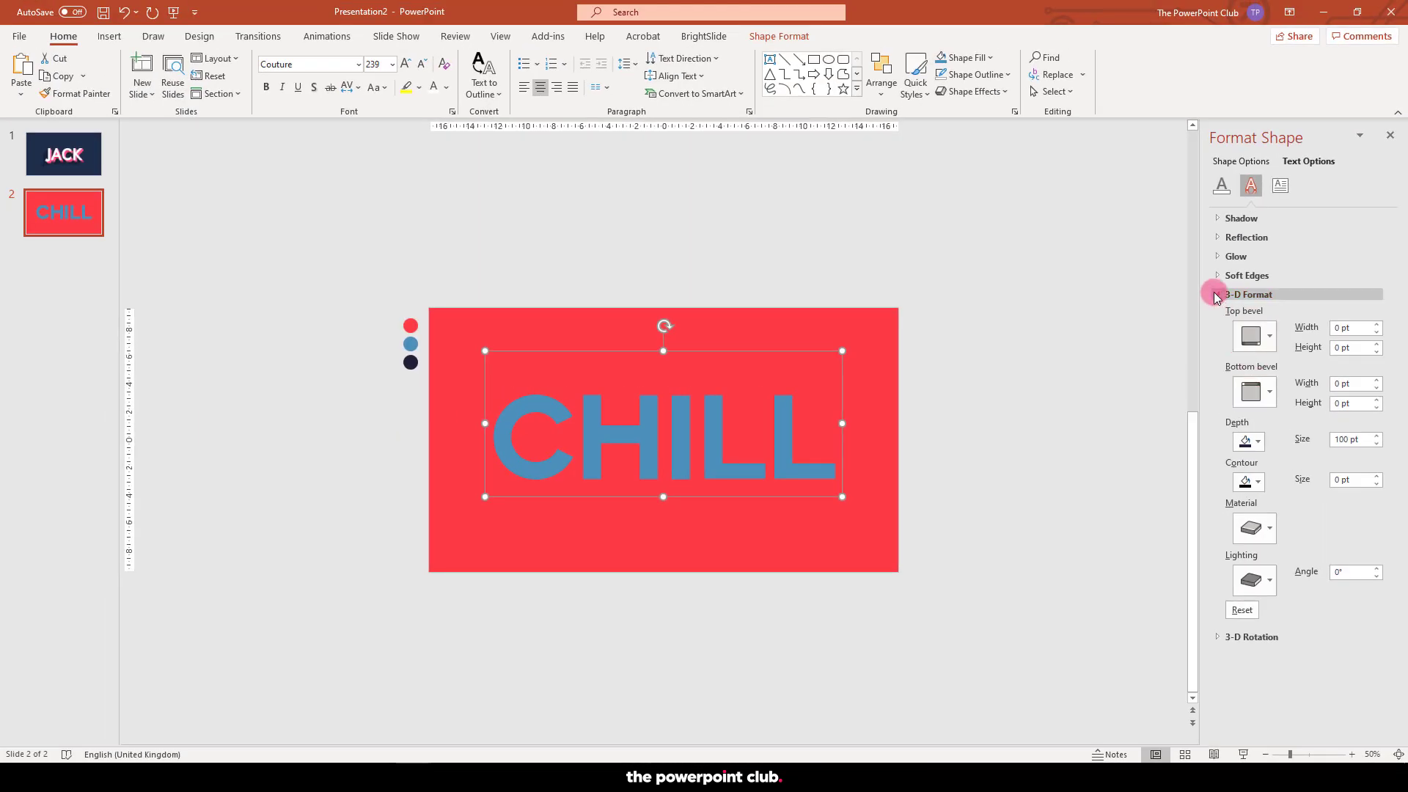
Step: Apply the Oblique: Bottom Right 3-D rotation preset to CHILL
left_click(1217, 294)
left_click(1214, 308)
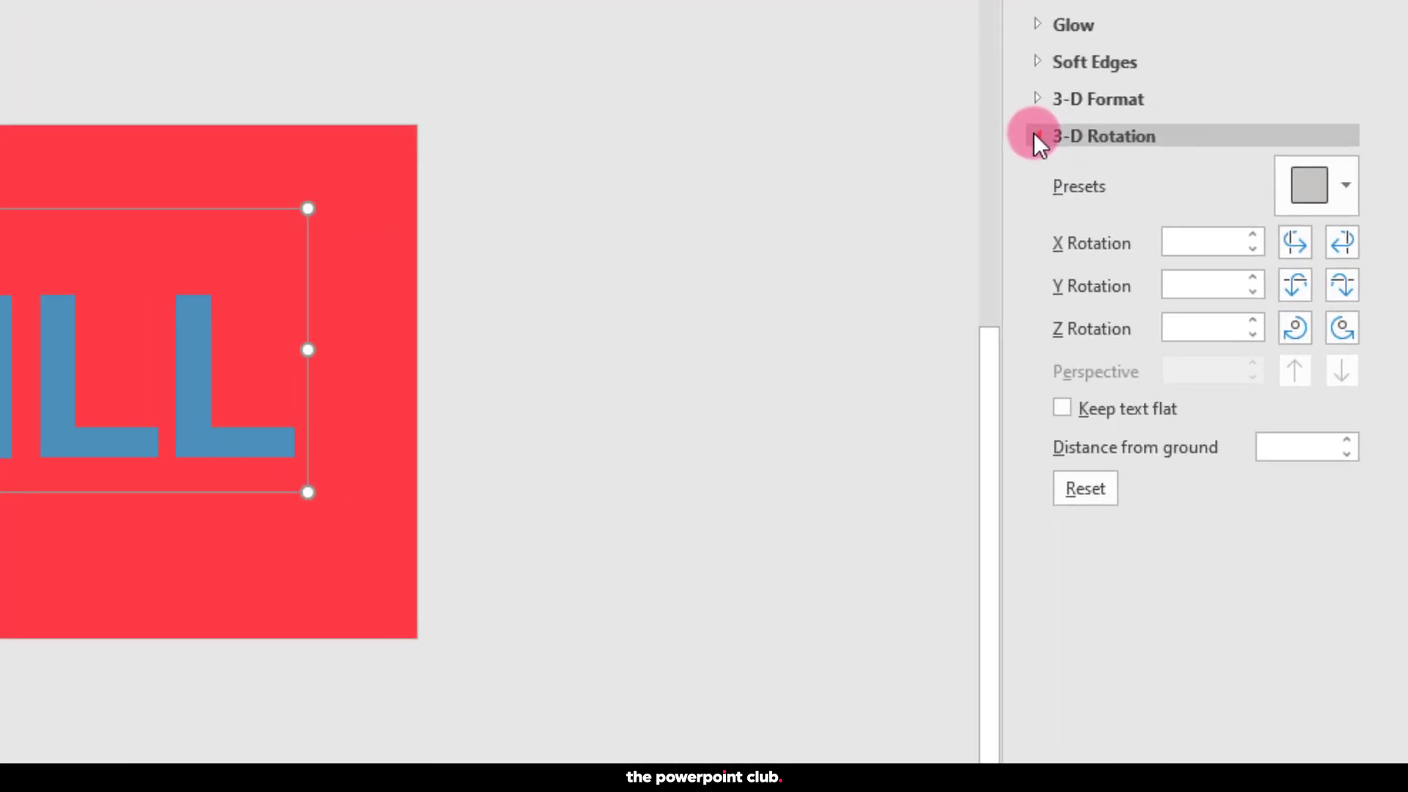
left_click(1342, 185)
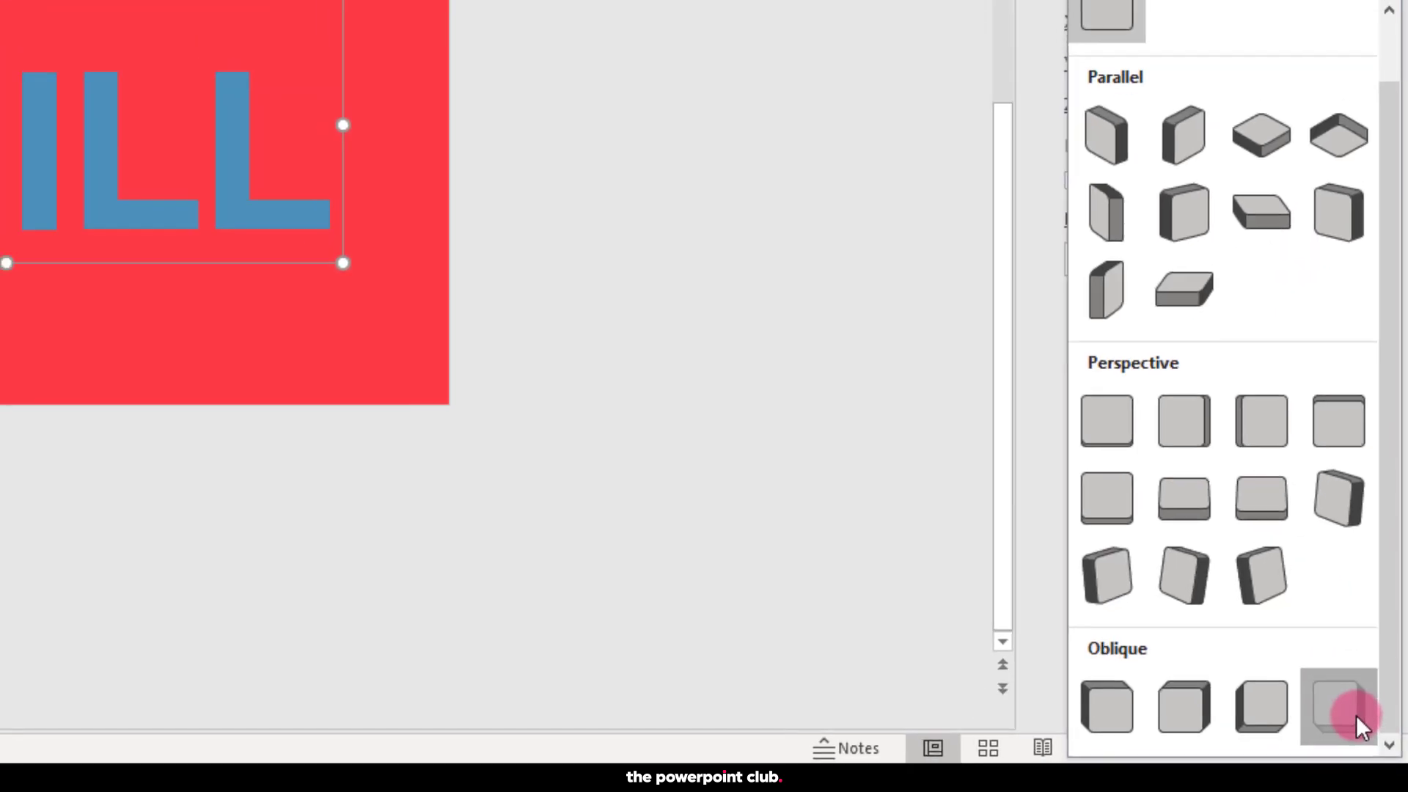
left_click(1354, 717)
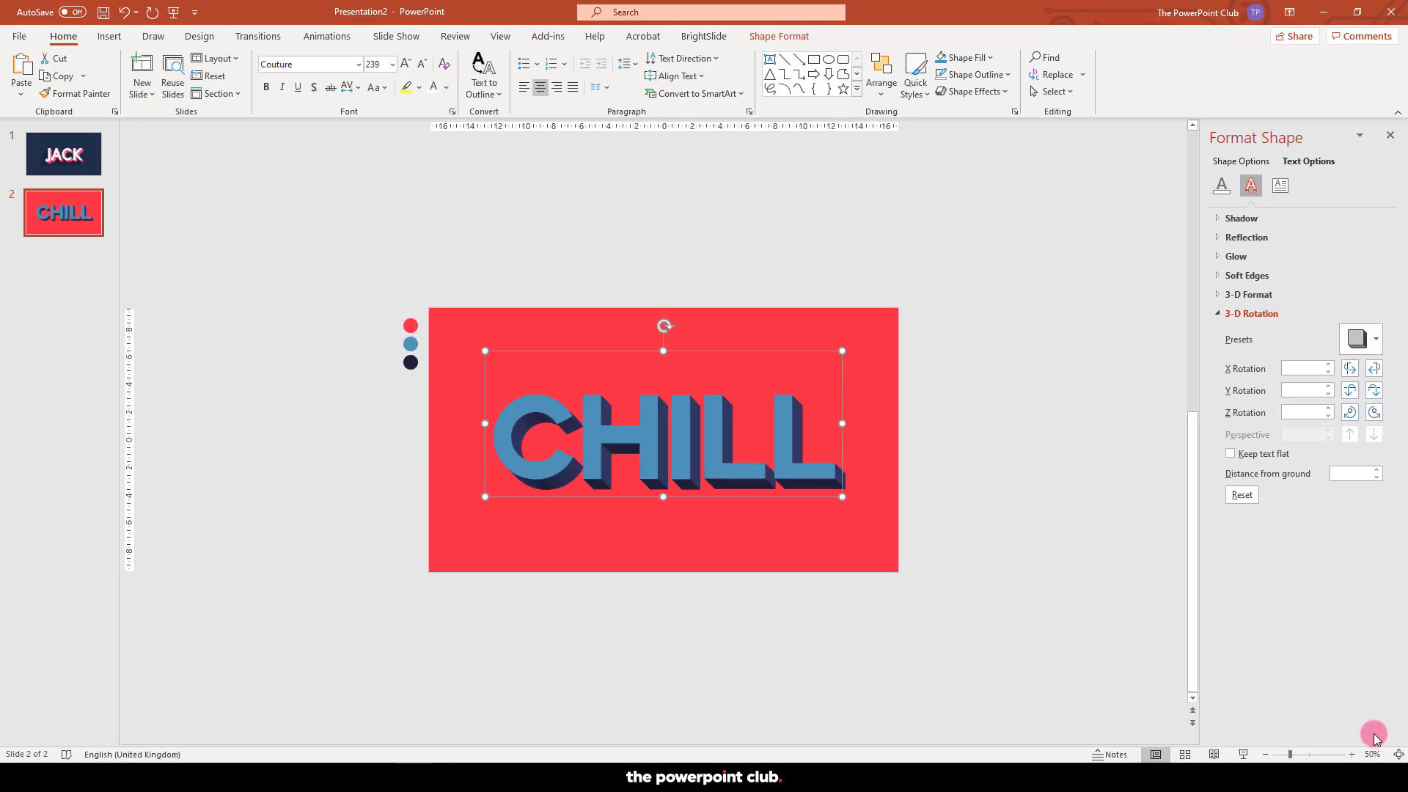
scroll(798, 500, "up", 5)
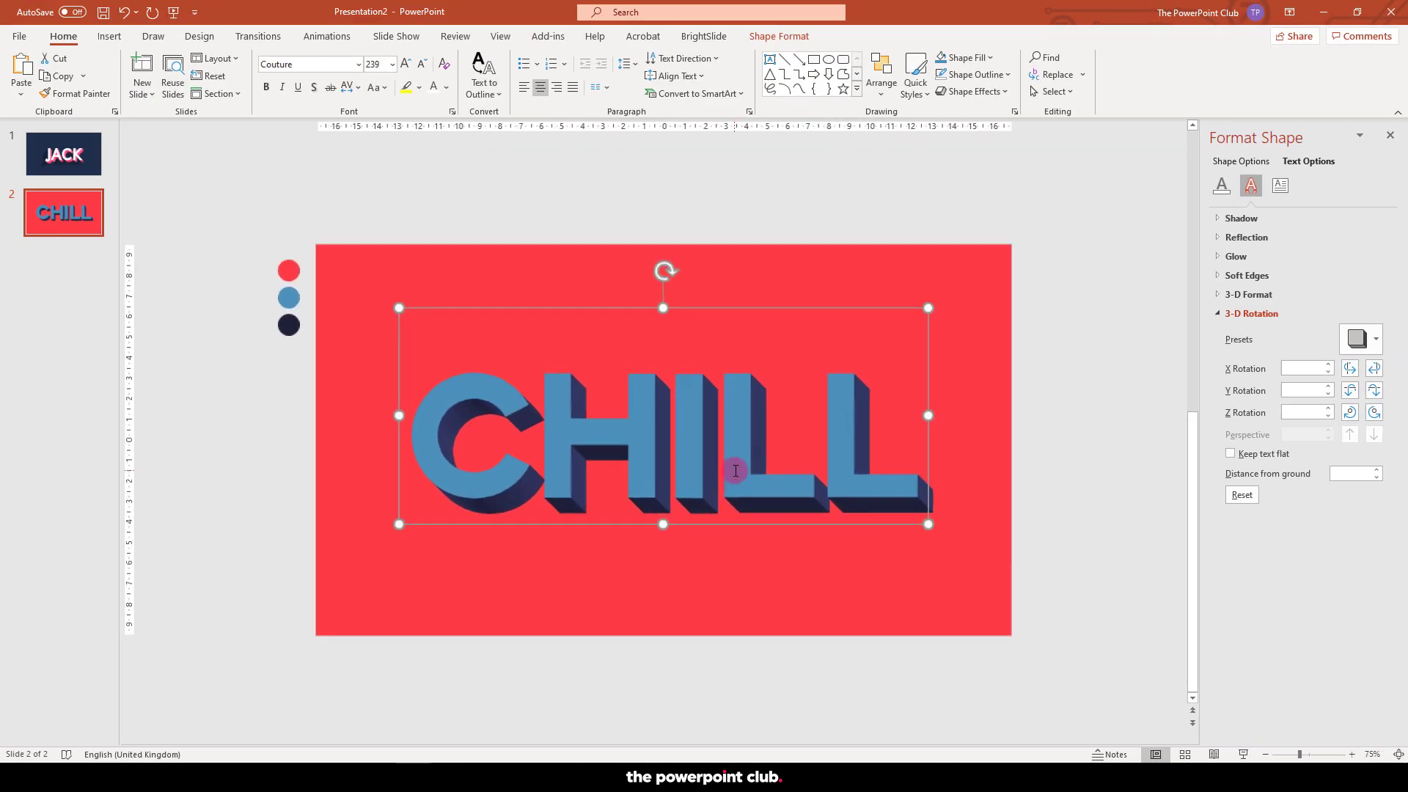
left_click(1148, 415)
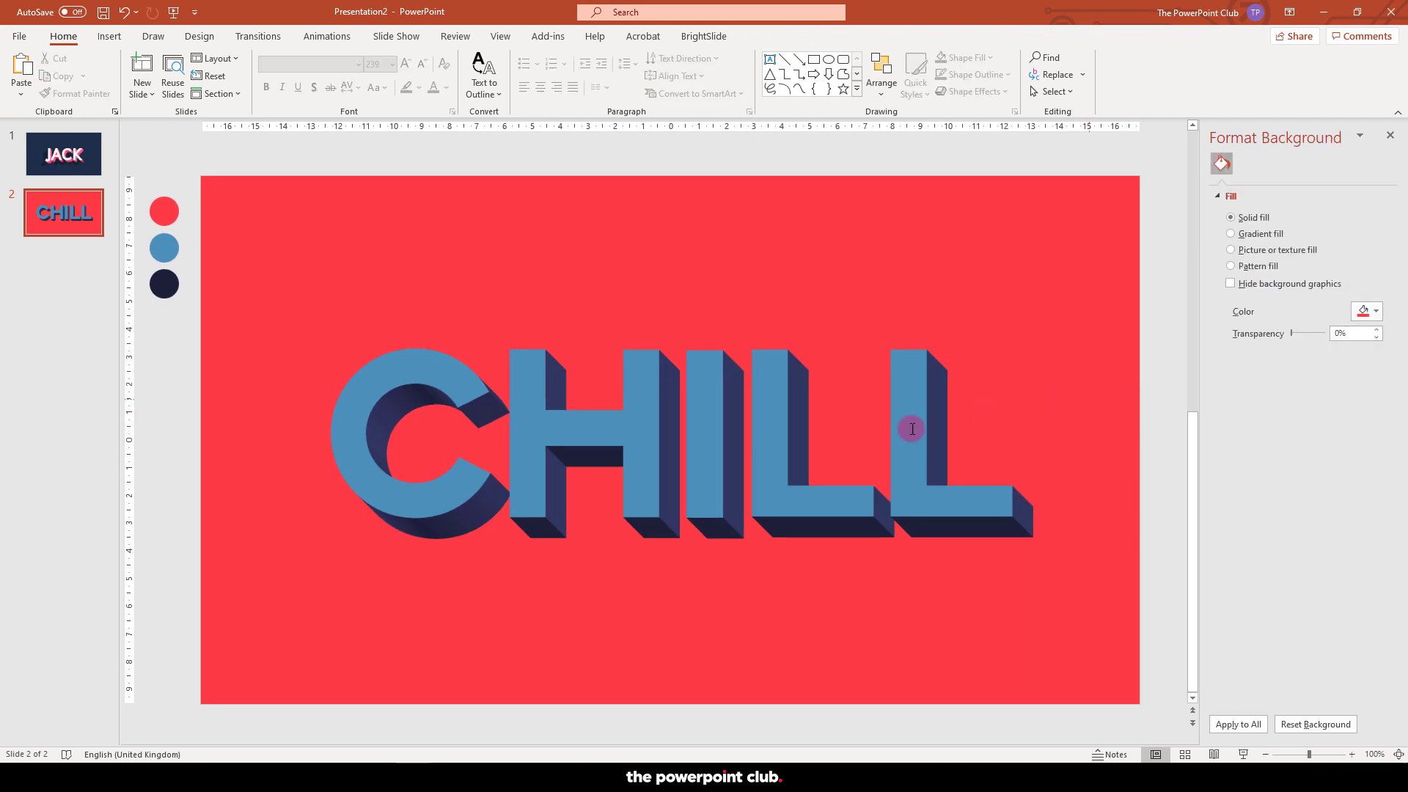
scroll(765, 435, "down", 3)
Step: Give the extruded CHILL text an Outer Offset: Bottom Right shadow preset
left_click(858, 449)
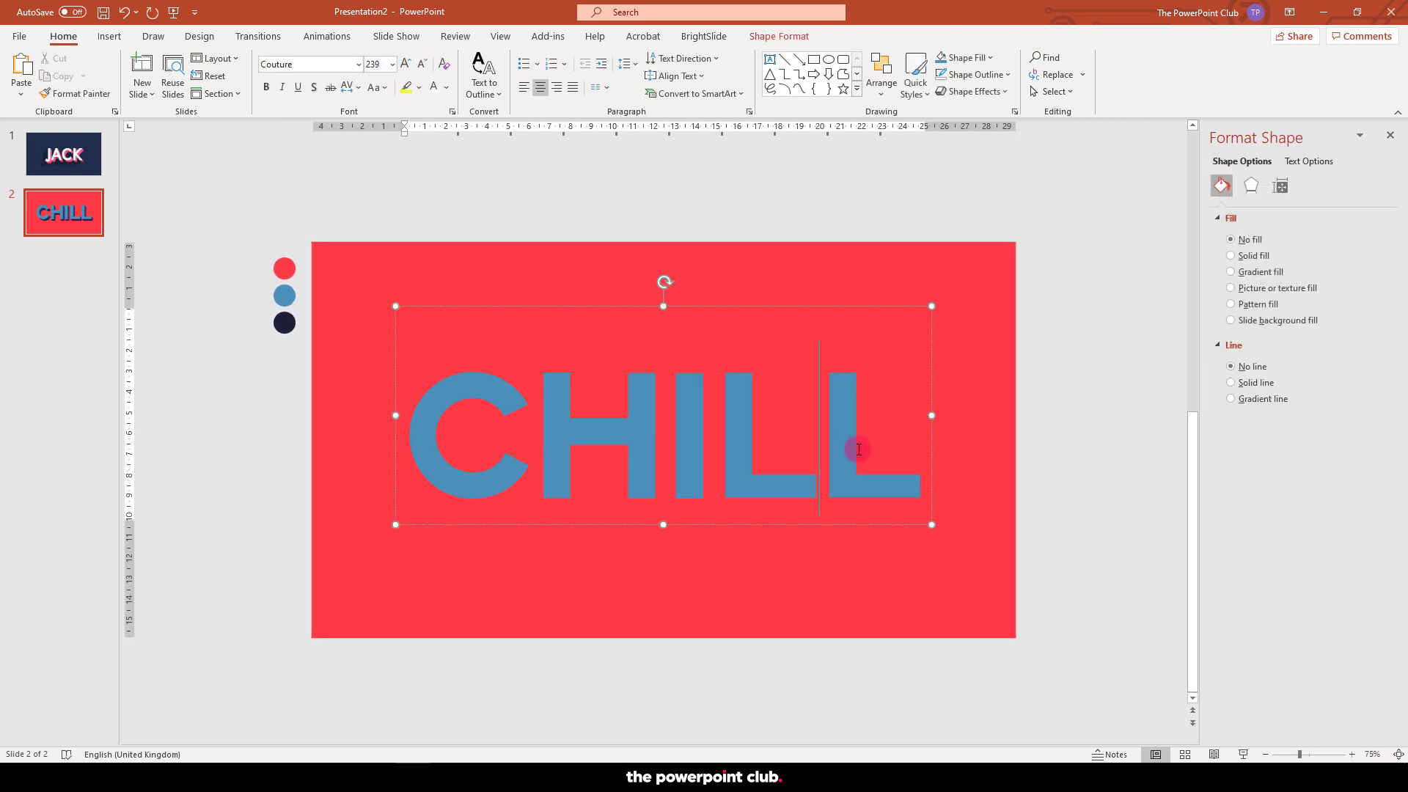
left_click(931, 350)
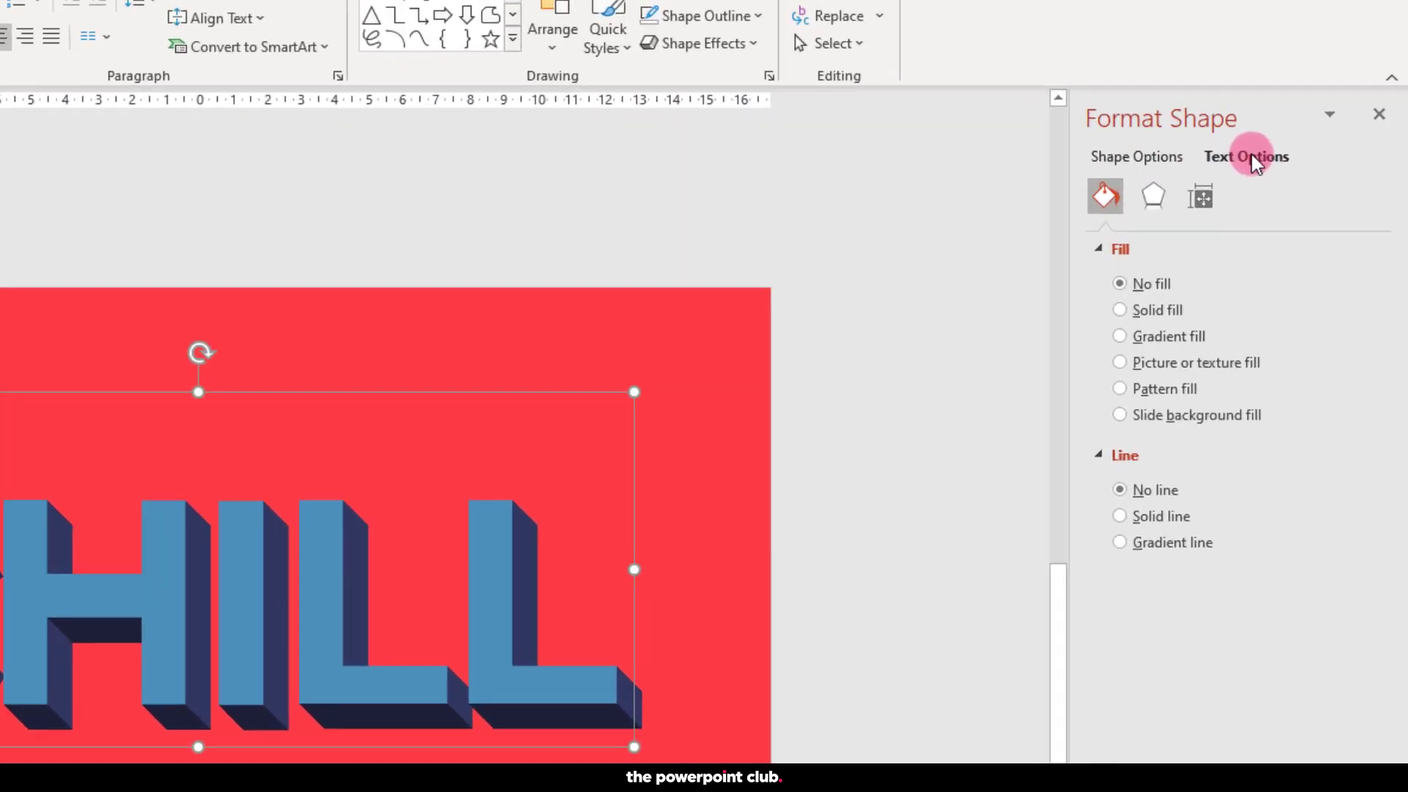
left_click(1309, 161)
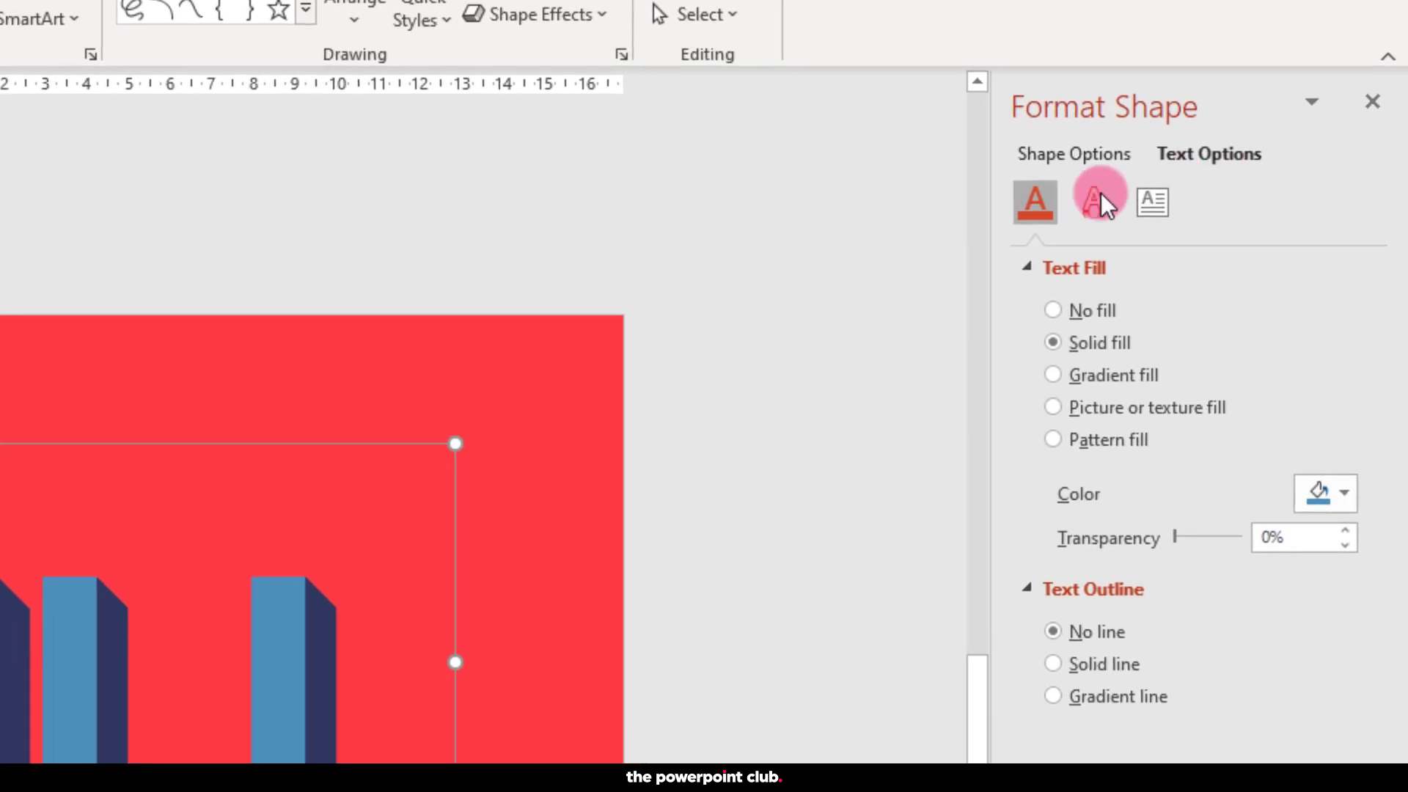
left_click(1090, 195)
left_click(1028, 267)
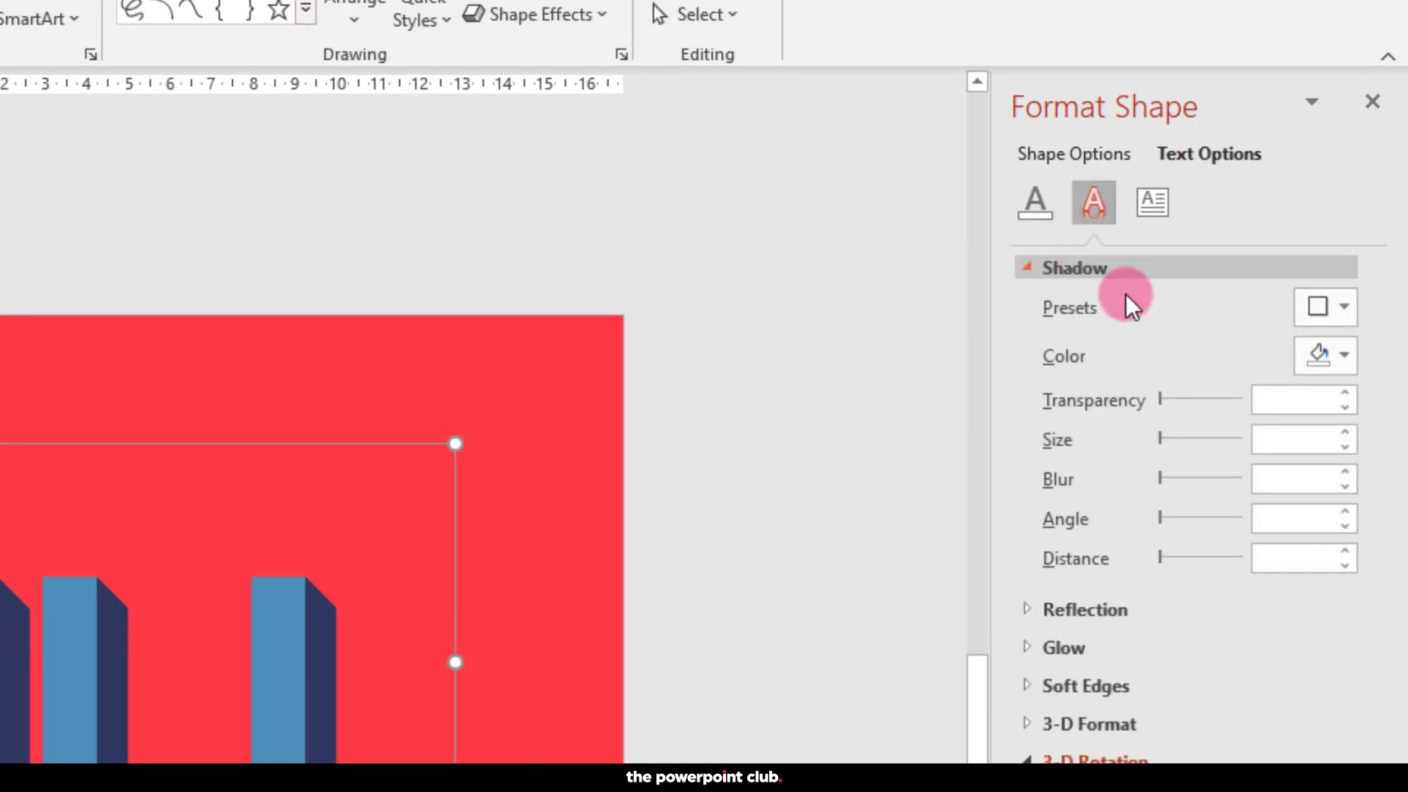
left_click(1343, 307)
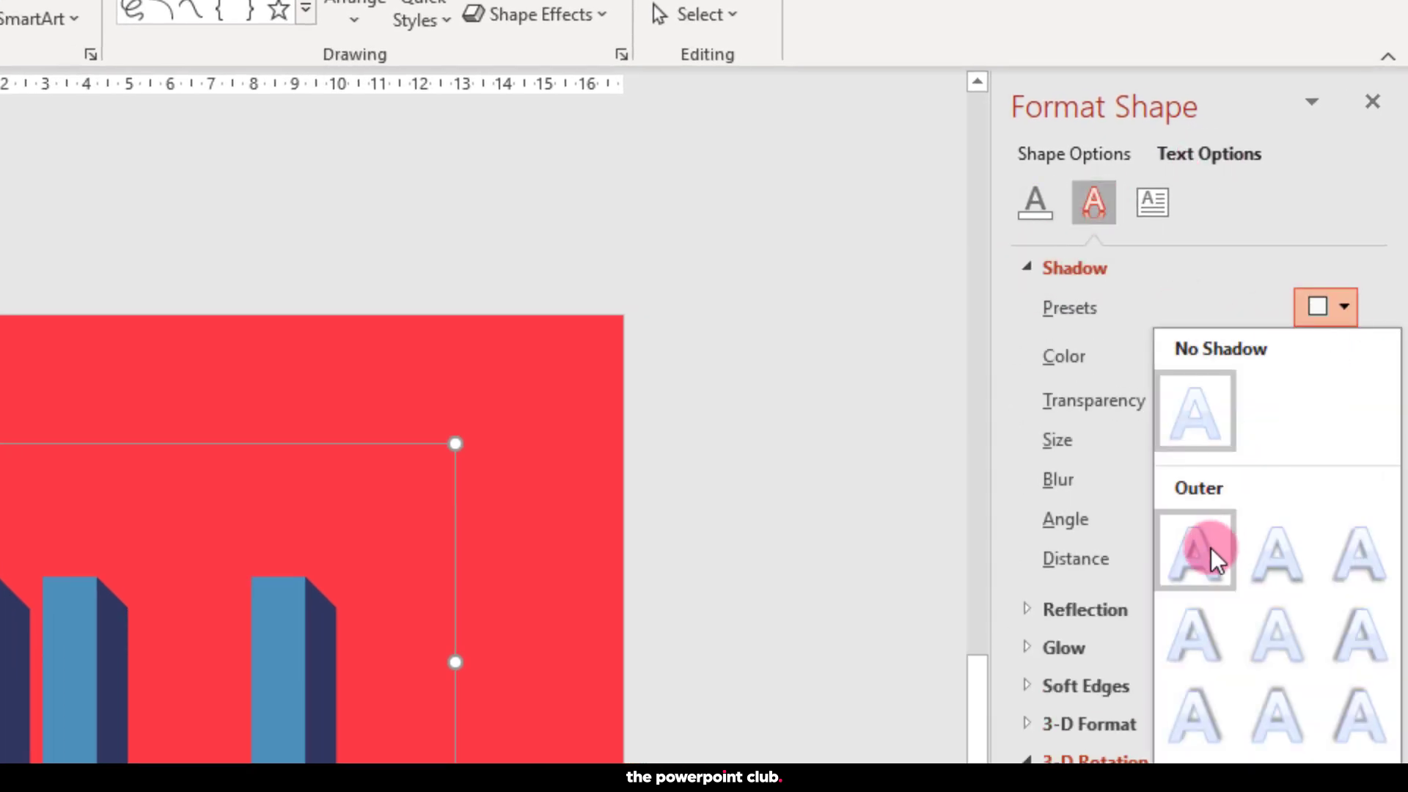
left_click(1210, 555)
left_click(1066, 340)
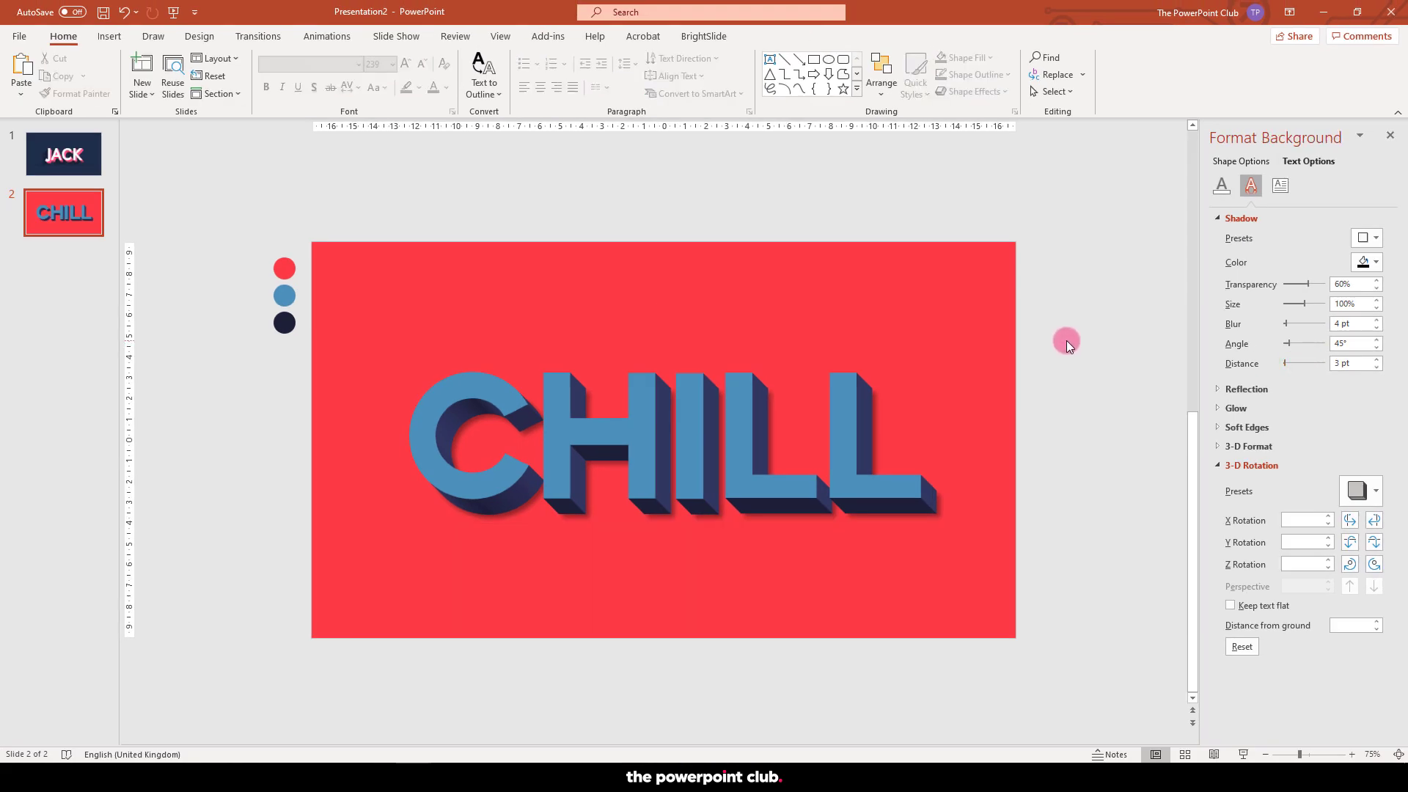
Step: Hide EXTRUDE in the Selection Pane, keep SURFACE SHADOW visible, and select the flat CHILL
left_click(858, 305)
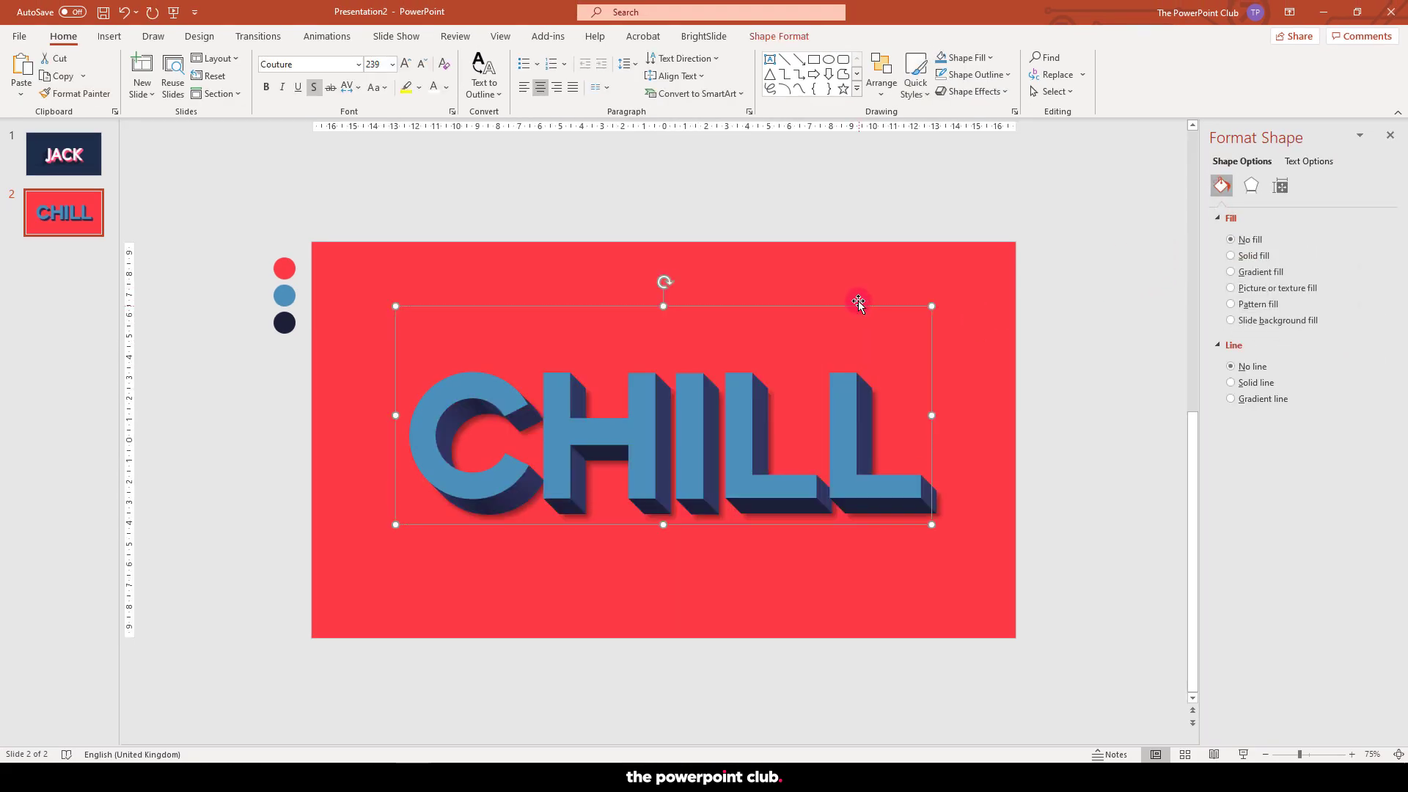
left_click(774, 36)
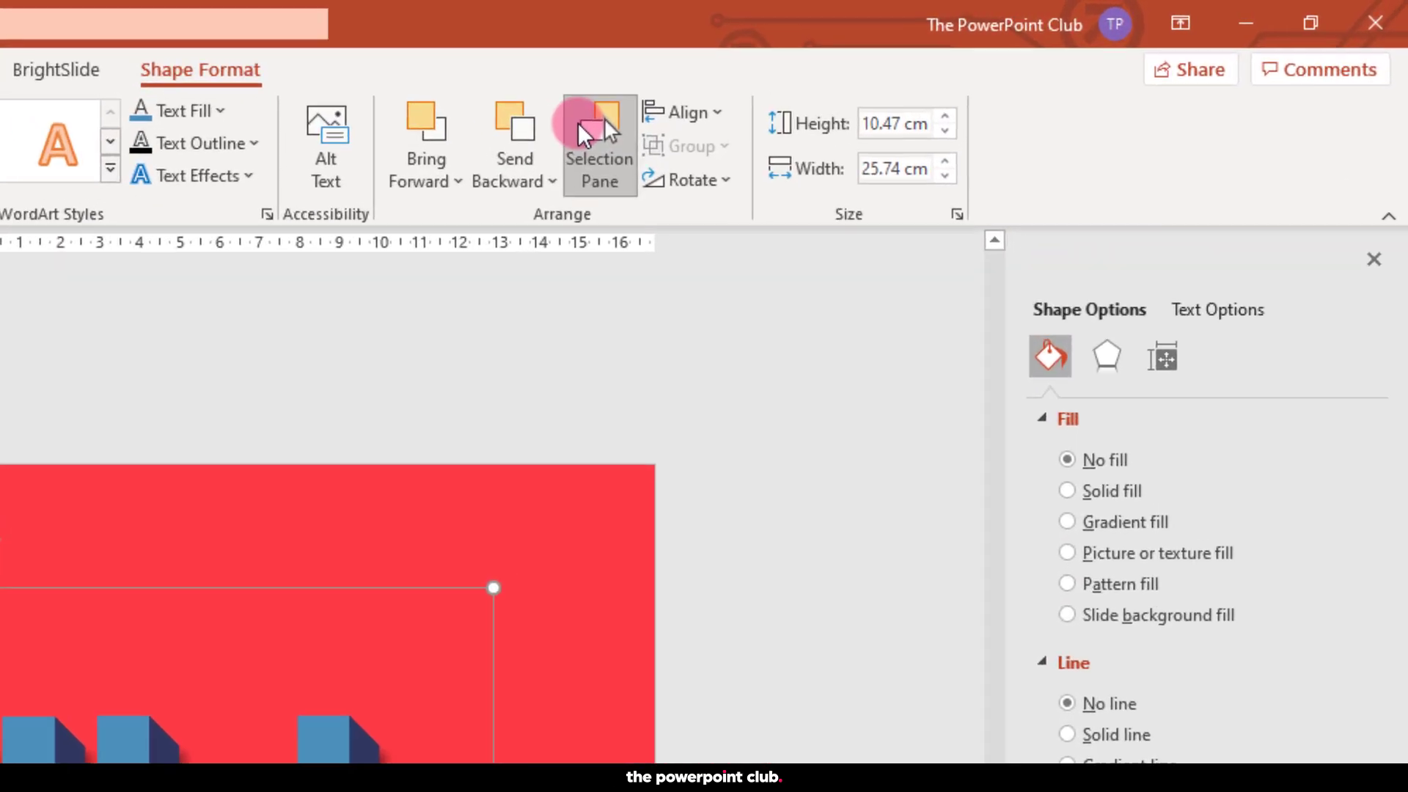
left_click(579, 132)
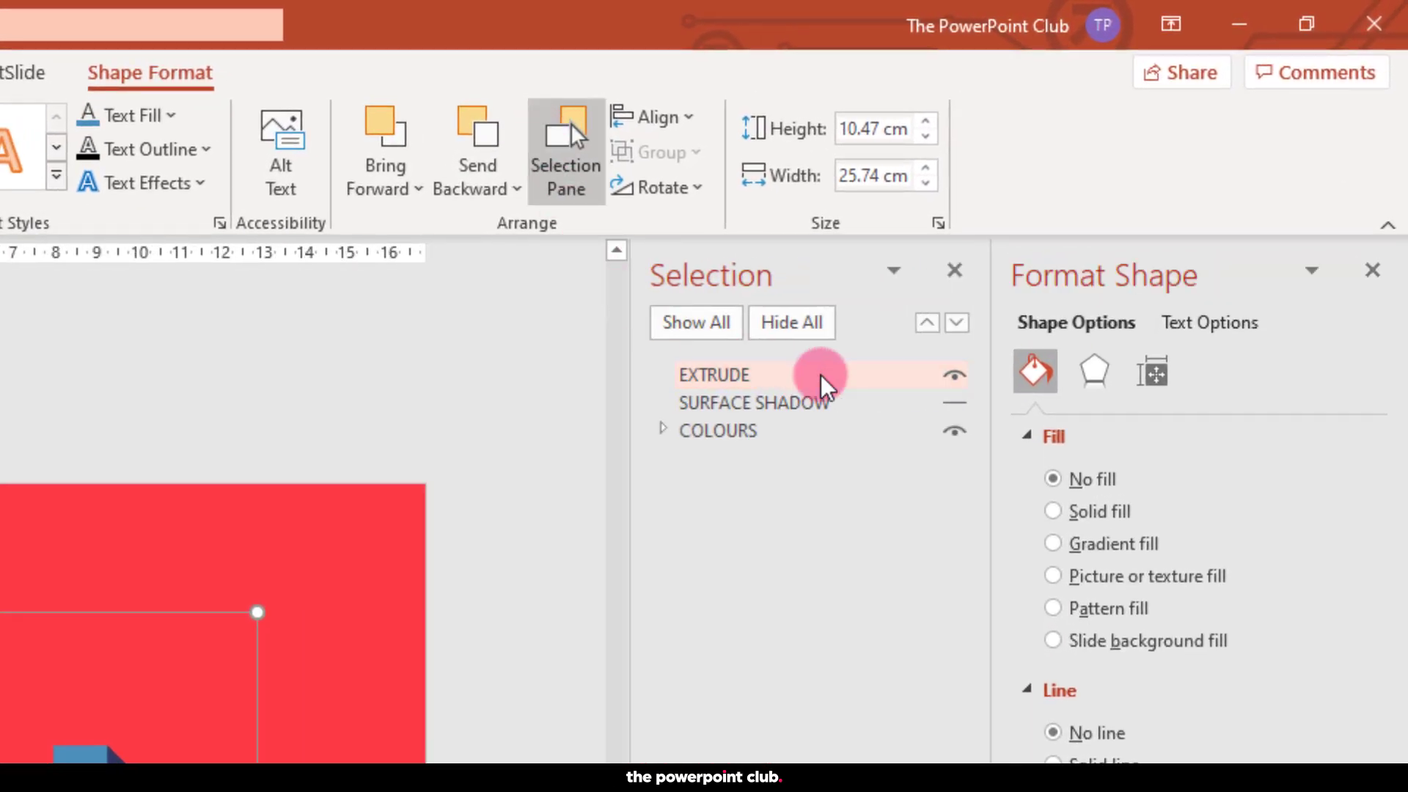
left_click(954, 376)
left_click(956, 387)
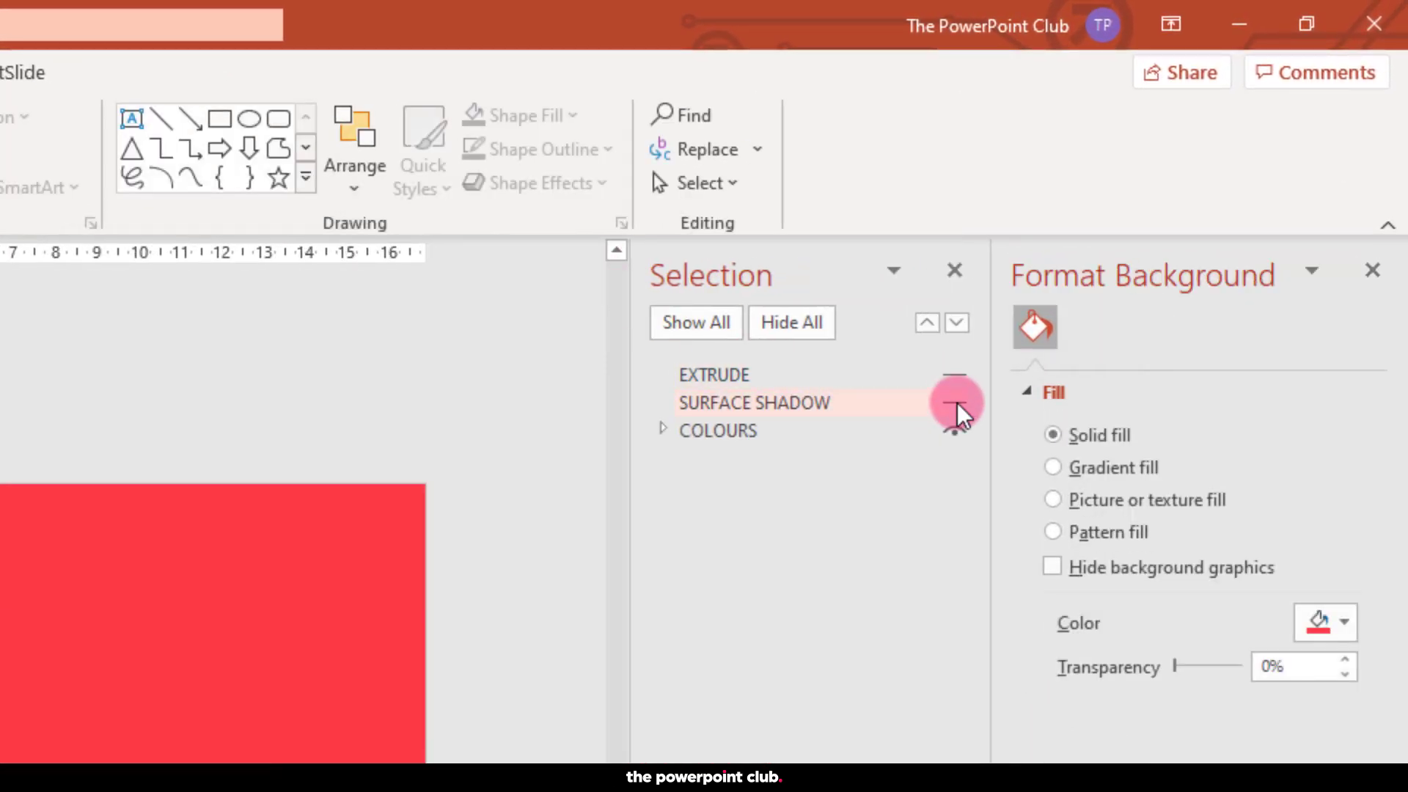
left_click(957, 403)
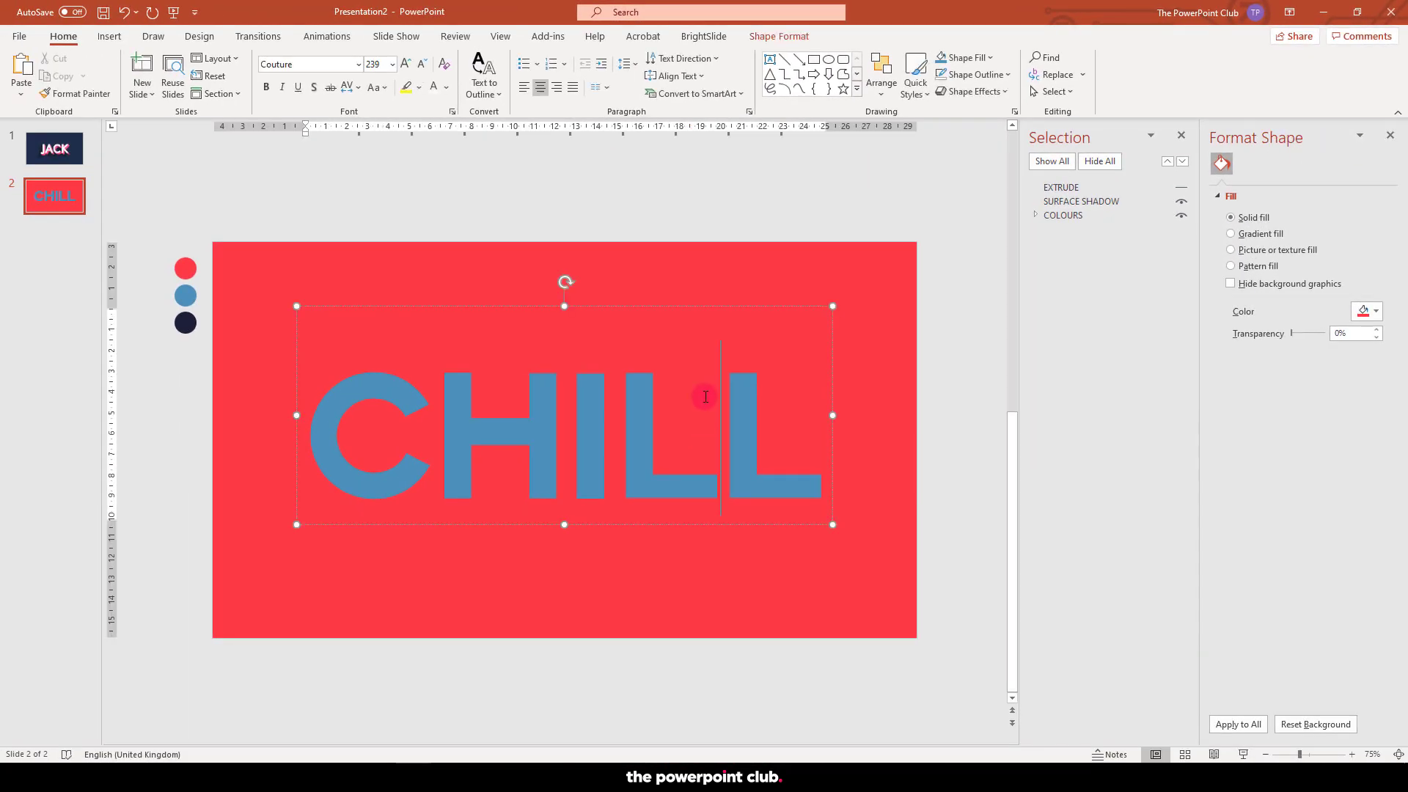
left_click(707, 313)
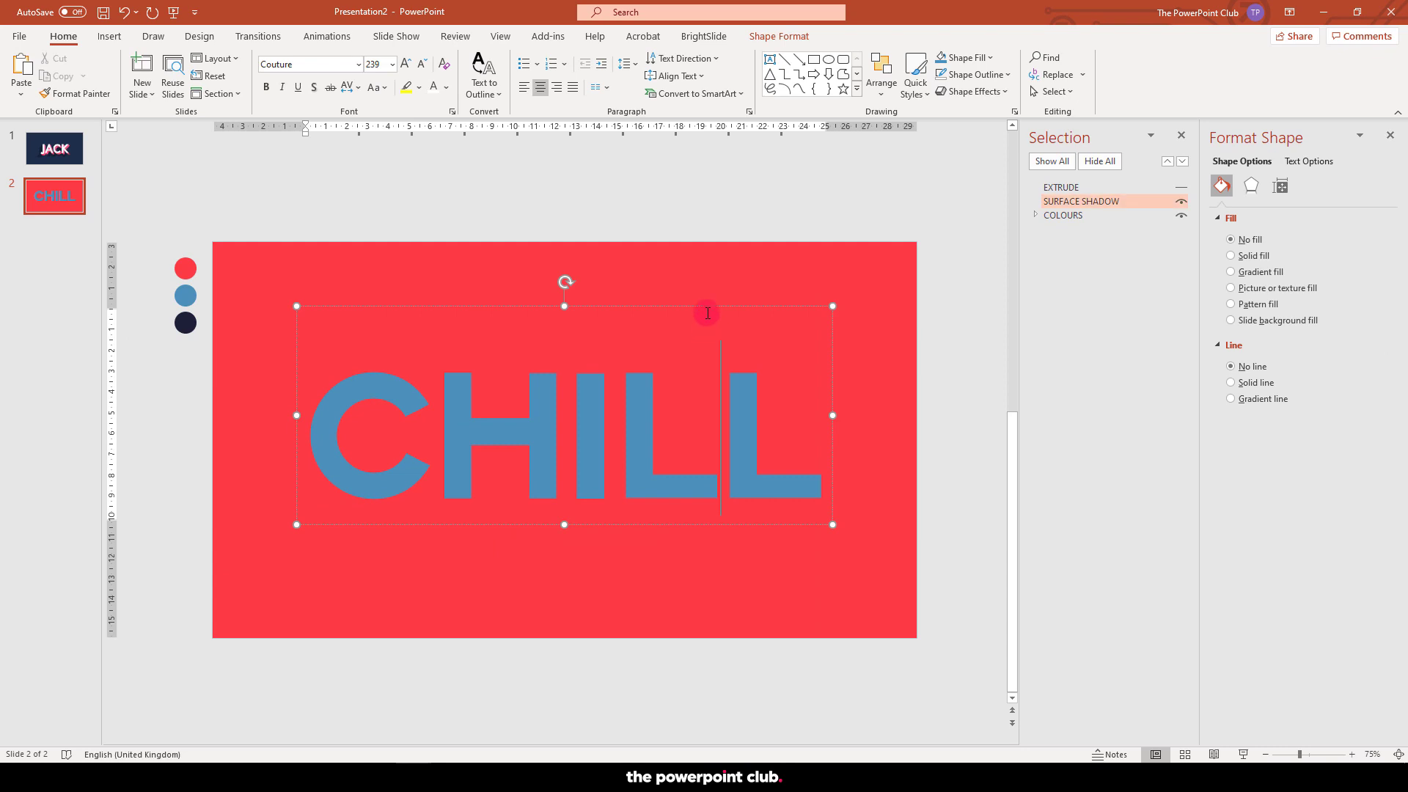
key("Escape")
left_click(1182, 137)
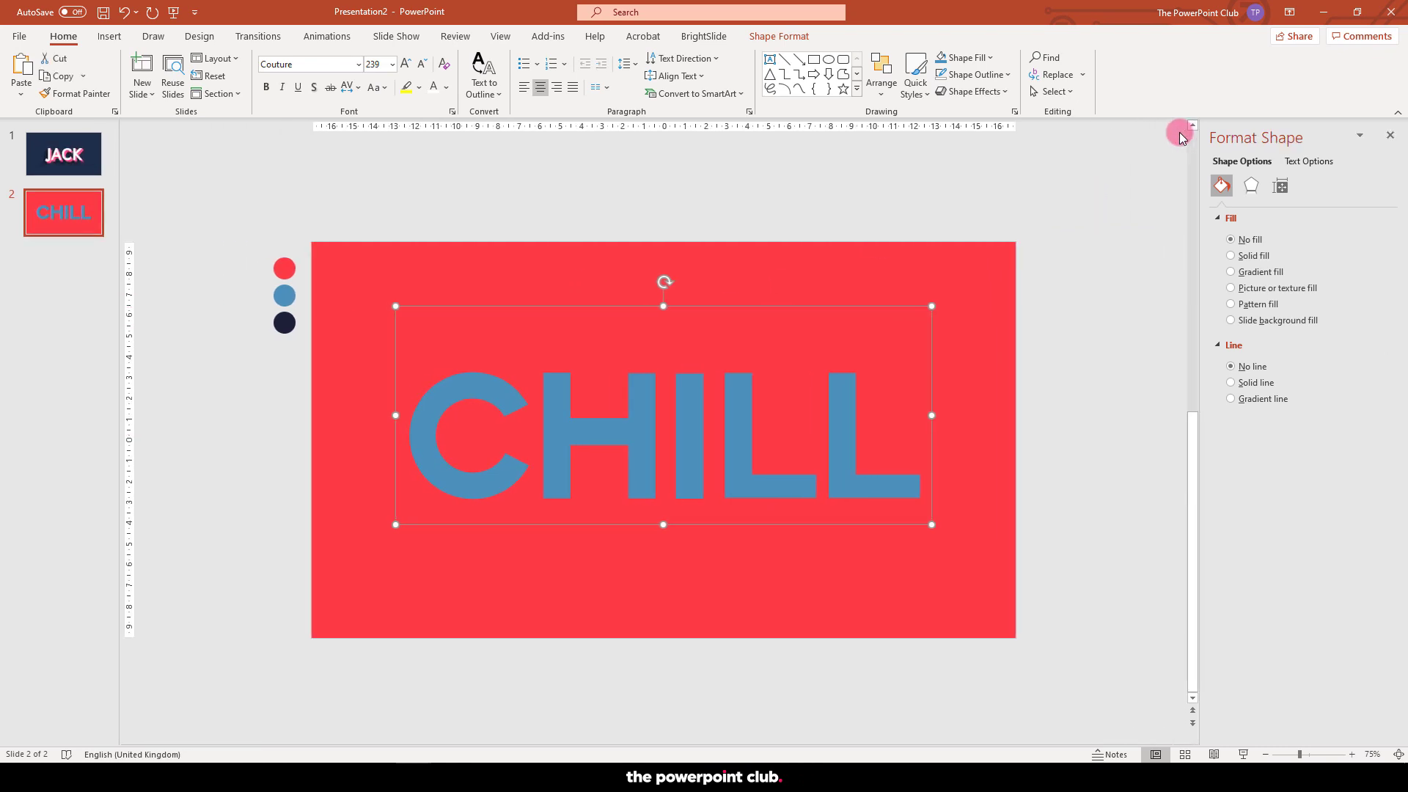
Step: Set the SURFACE SHADOW CHILL's 3-D depth to 200 pt
left_click(1307, 161)
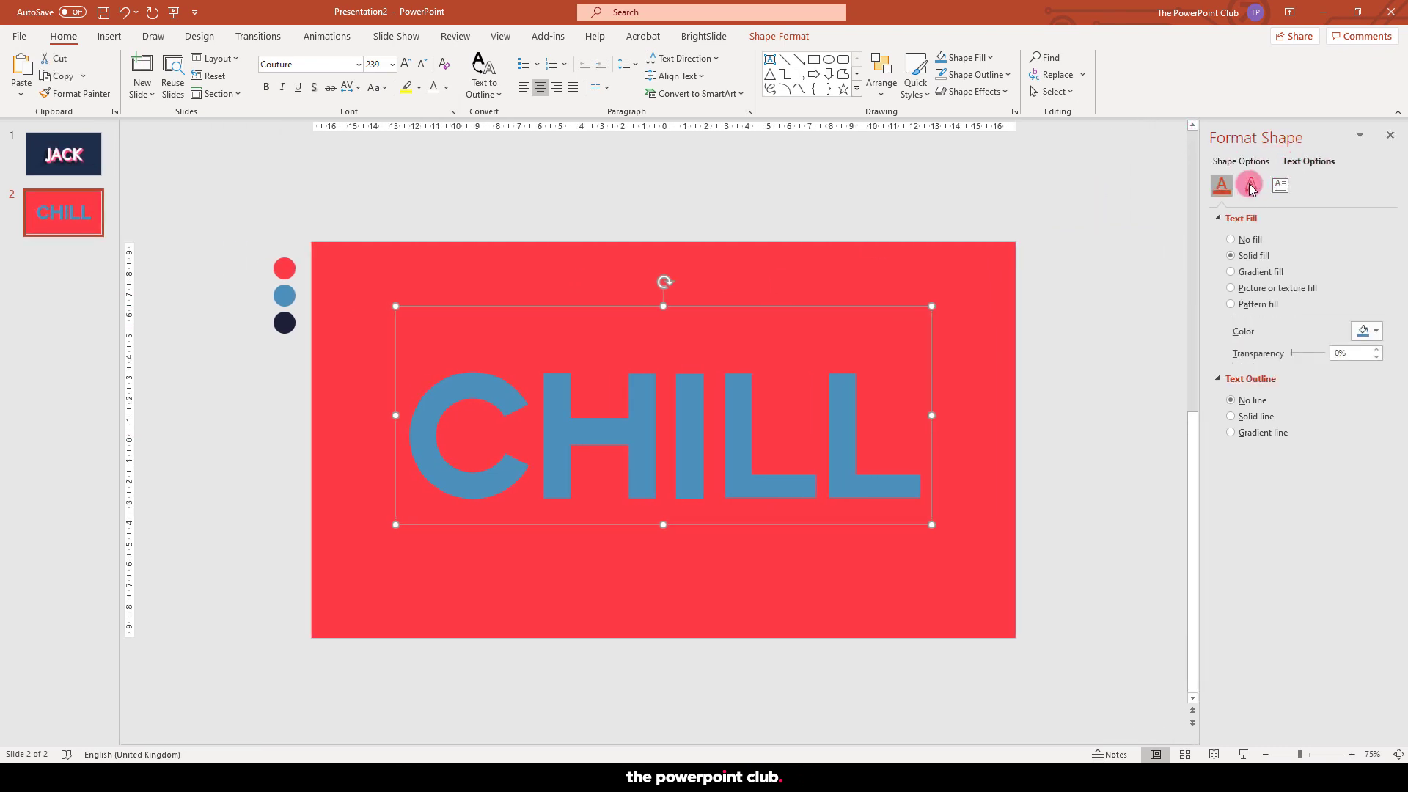
left_click(1250, 187)
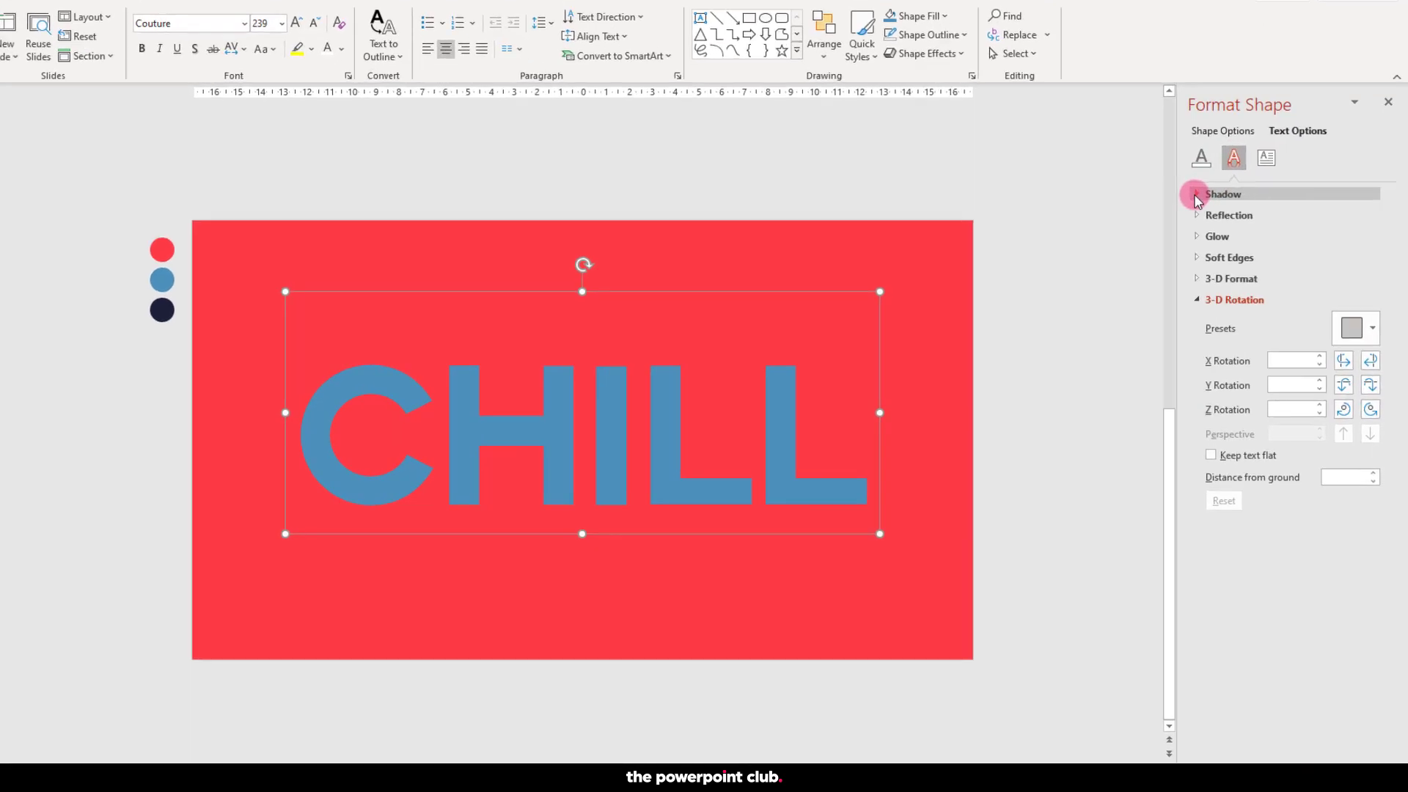
left_click(1197, 299)
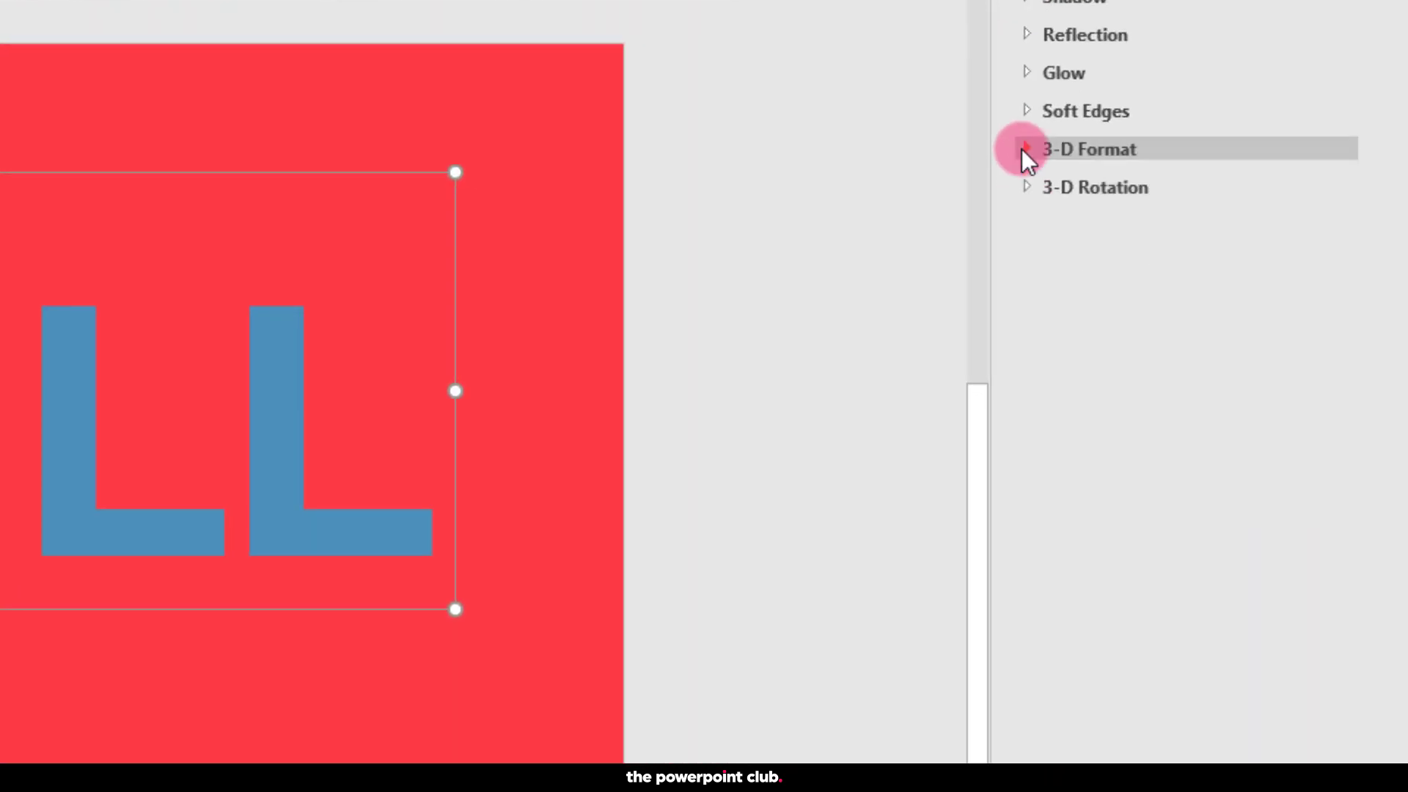
left_click(1023, 148)
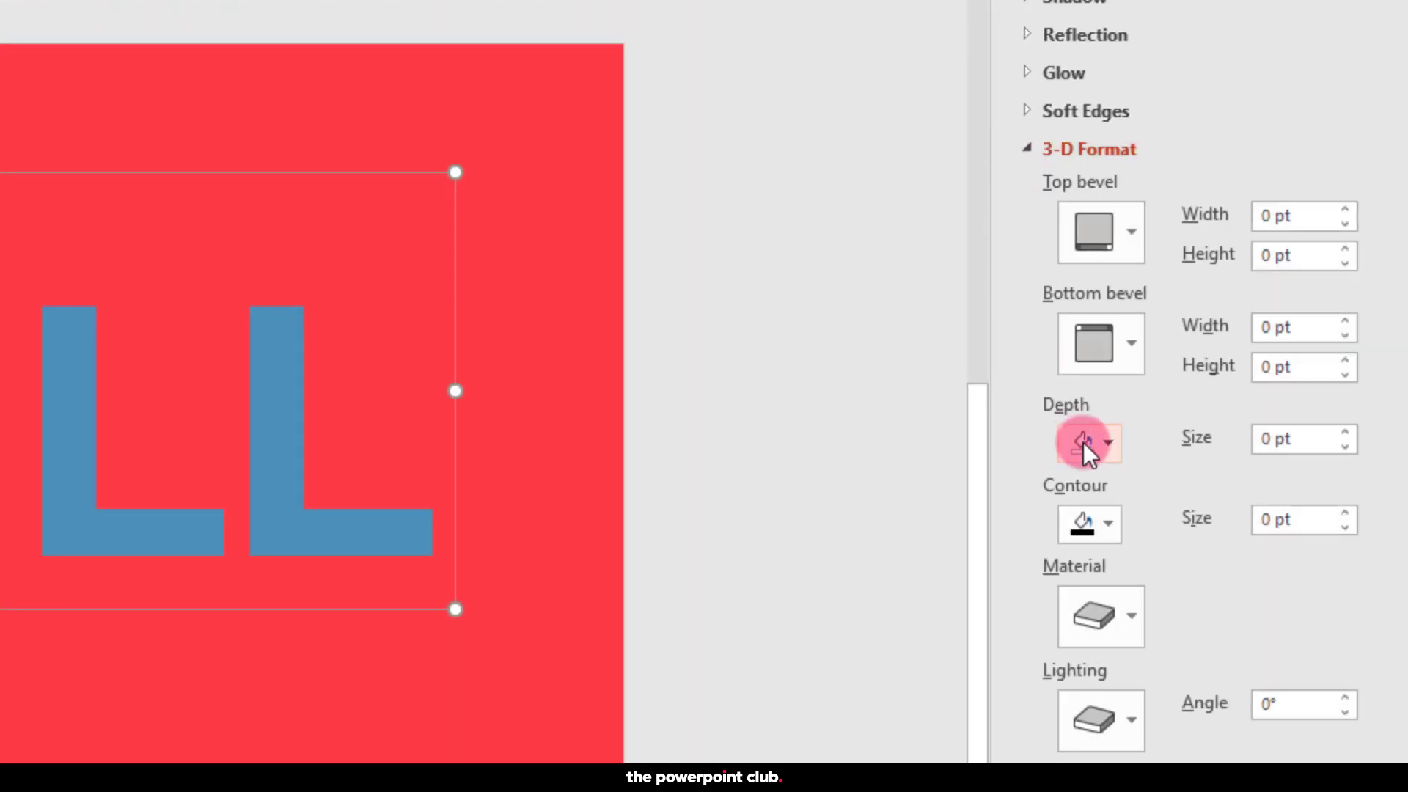
left_click(1282, 440)
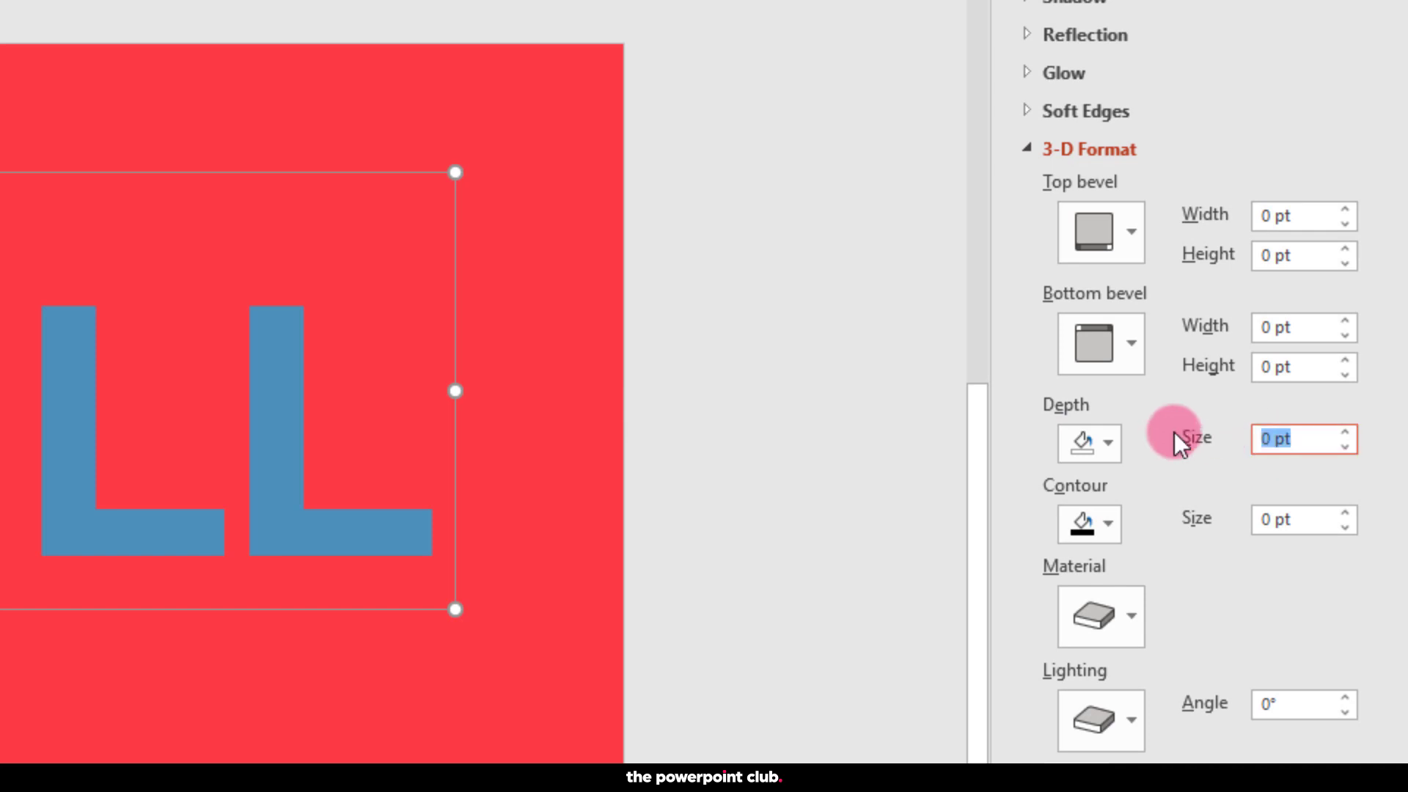
type("200")
key("Tab")
Step: Sample a red depth colour, then darken it to #FE121D in More Colors
left_click(1108, 369)
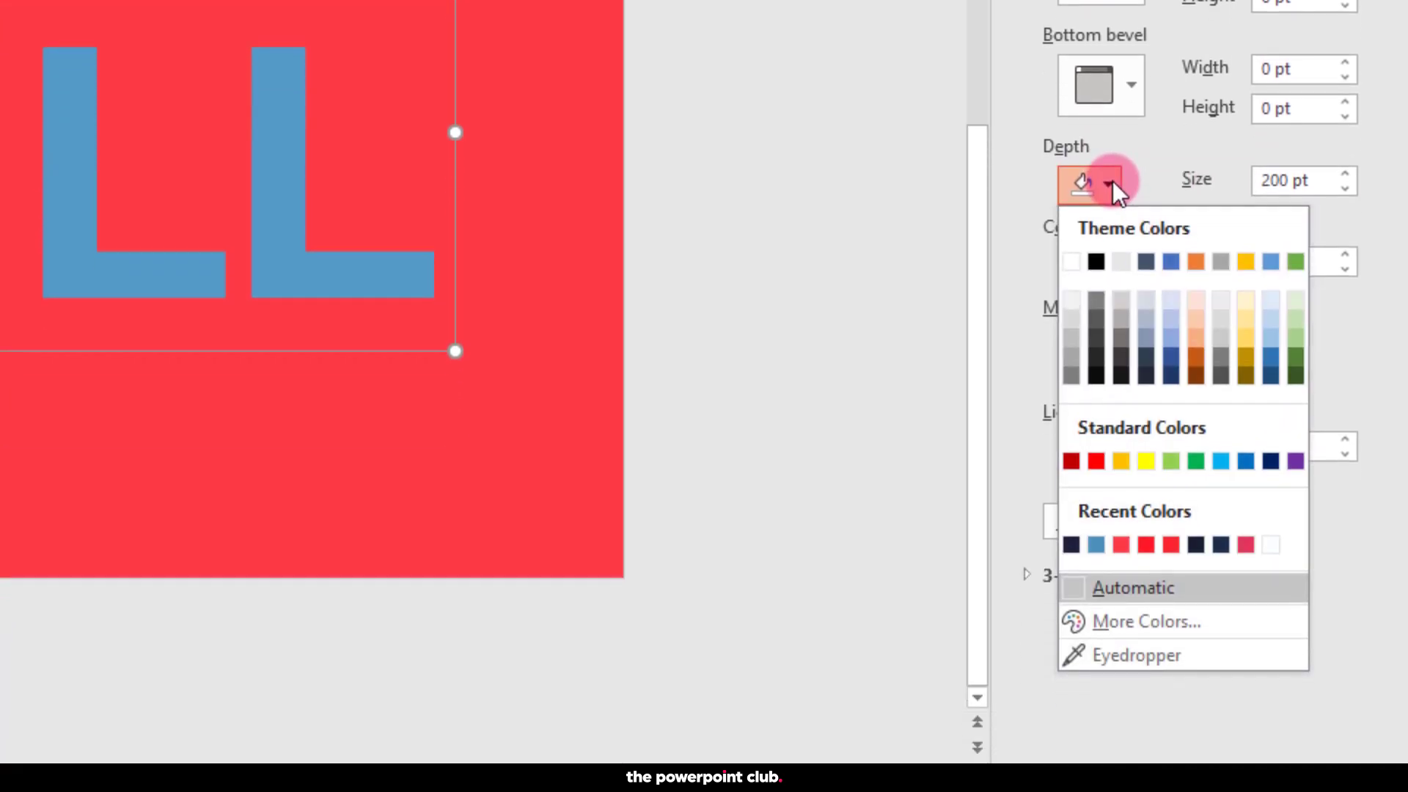
left_click(1120, 645)
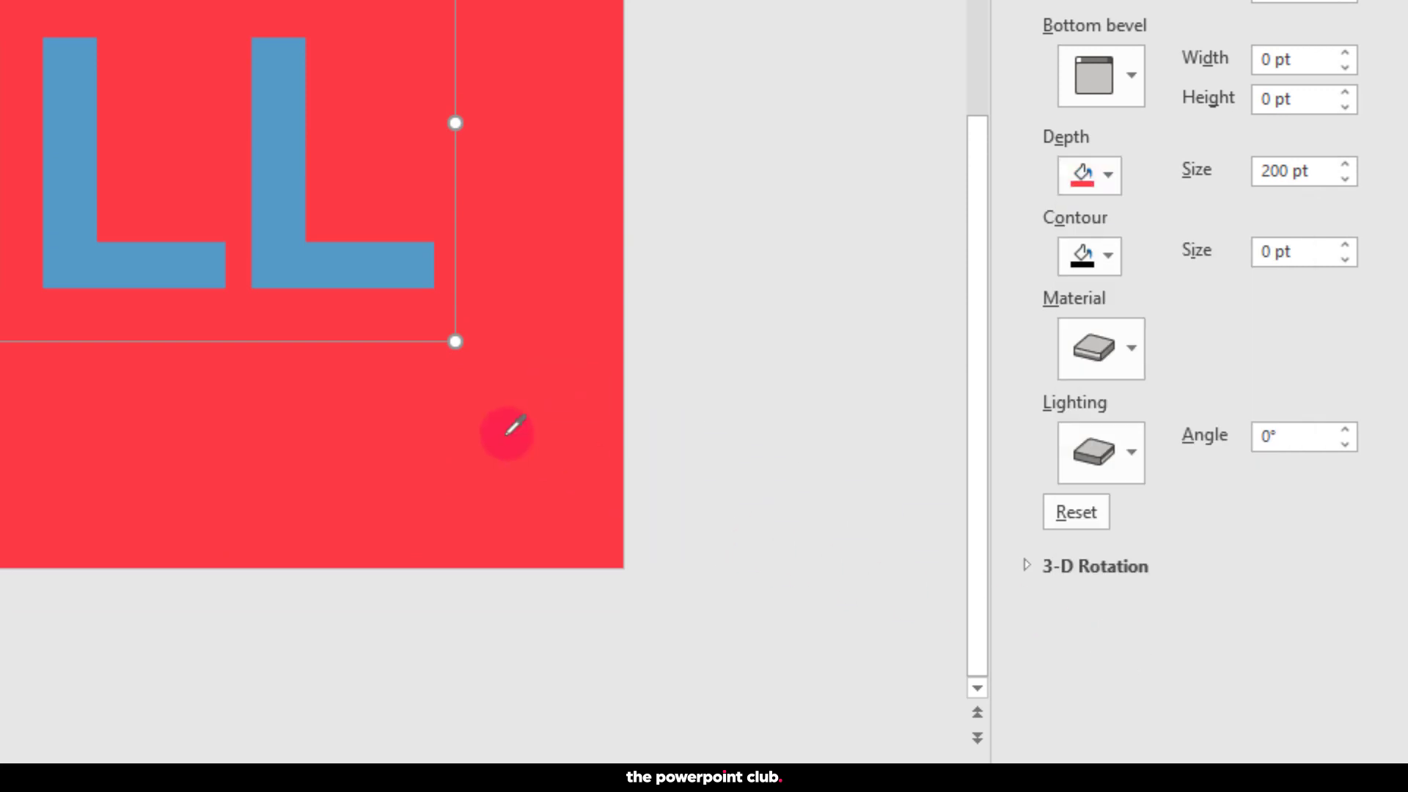
left_click(1111, 174)
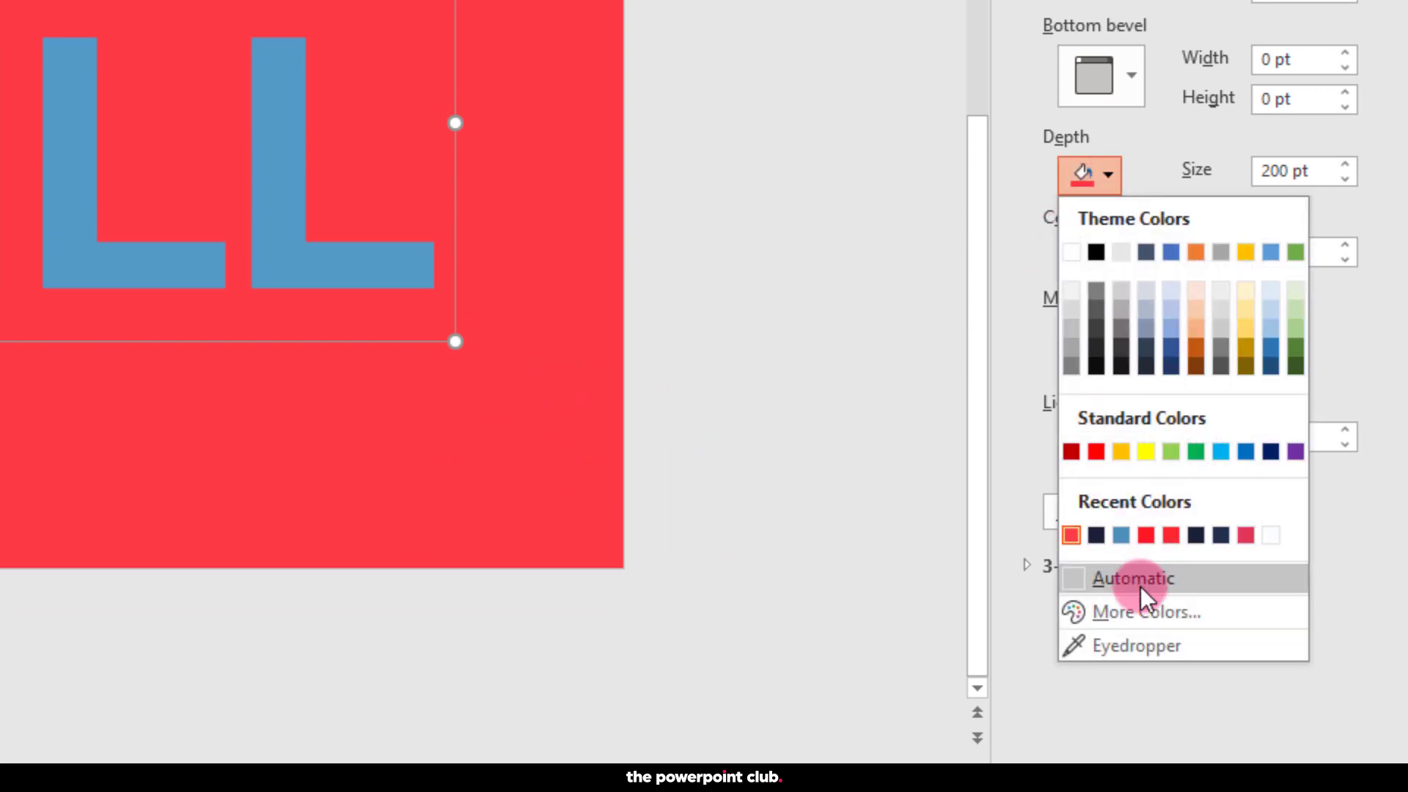
left_click(1144, 612)
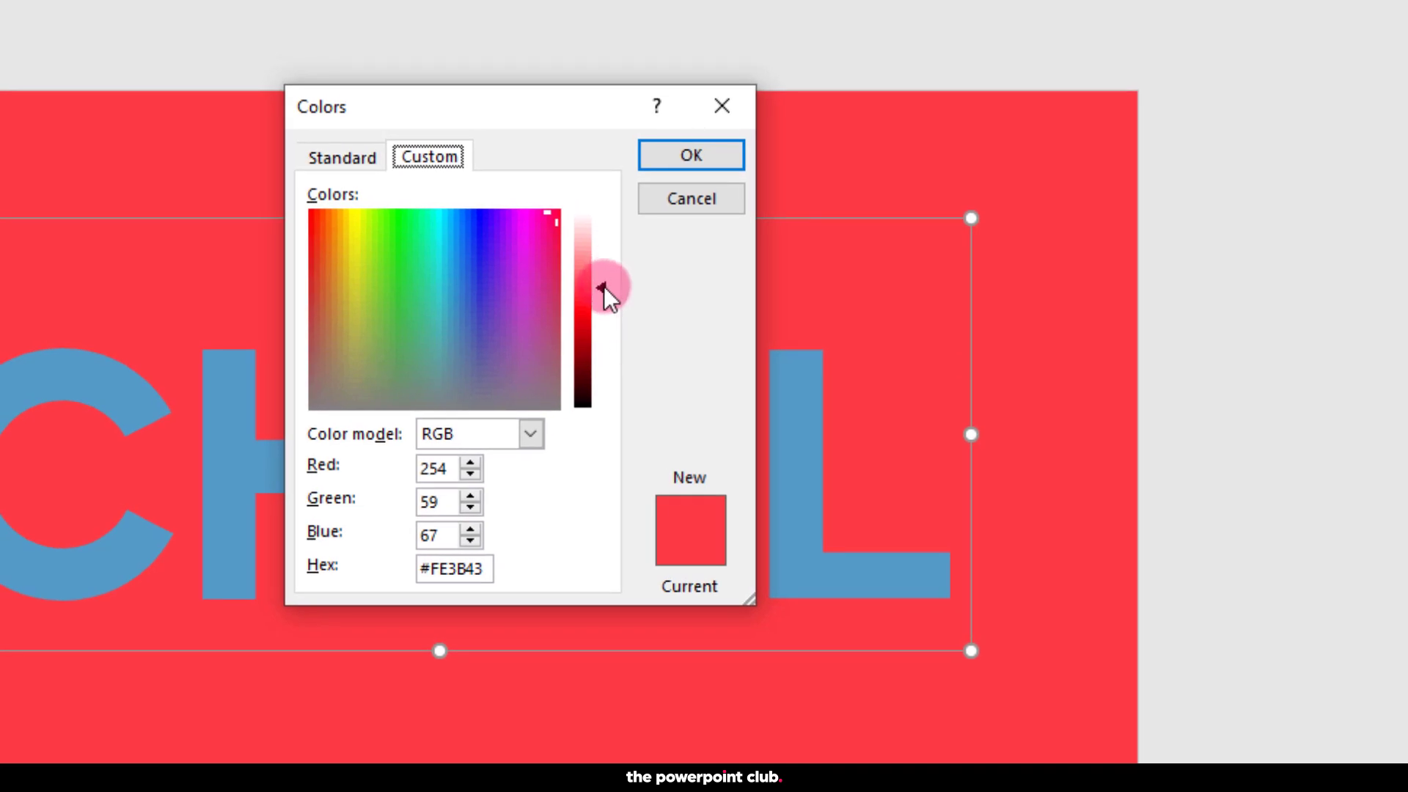
left_click_drag(604, 285, 604, 303)
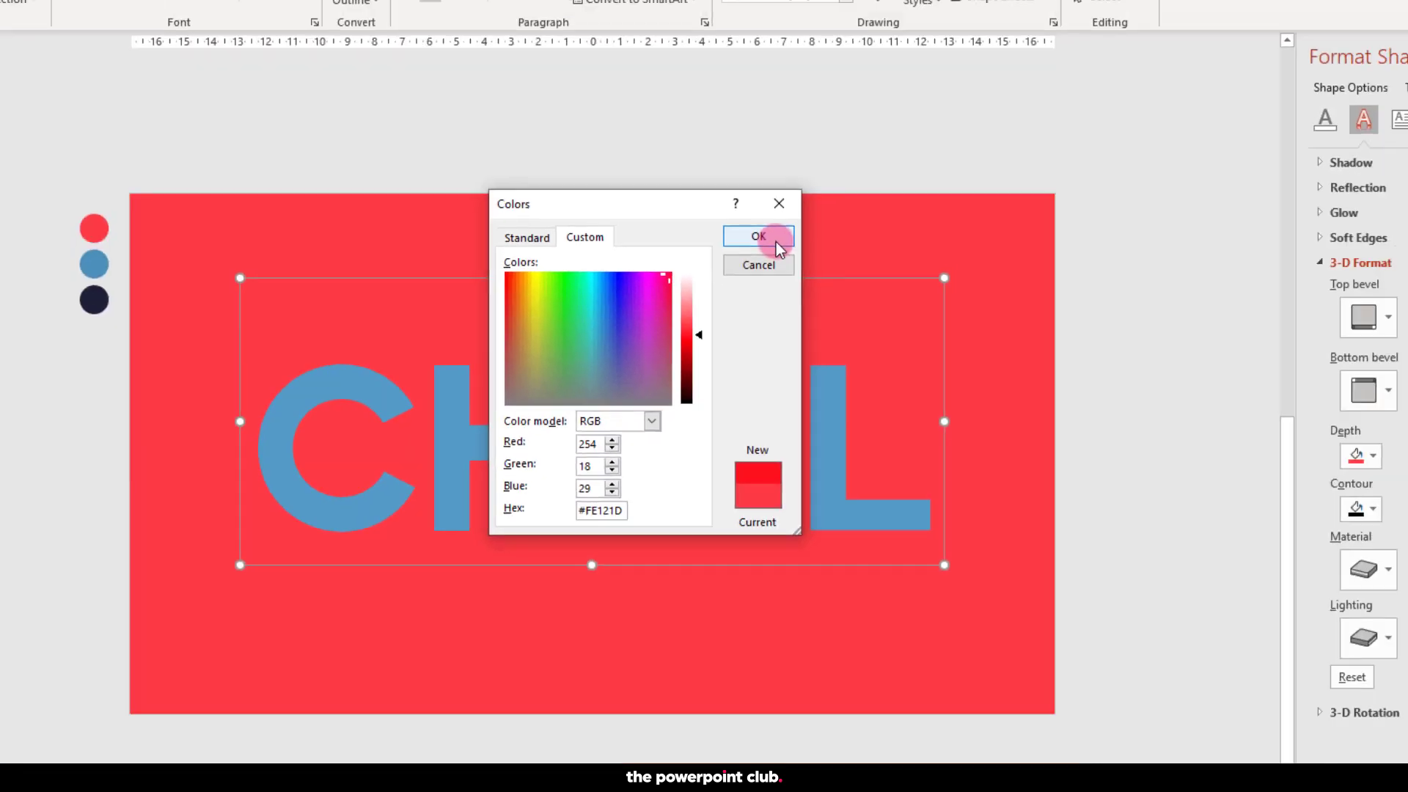
Step: Confirm CHILL's deep red depth colour and set its material to Matte and lighting to Flat
left_click(714, 161)
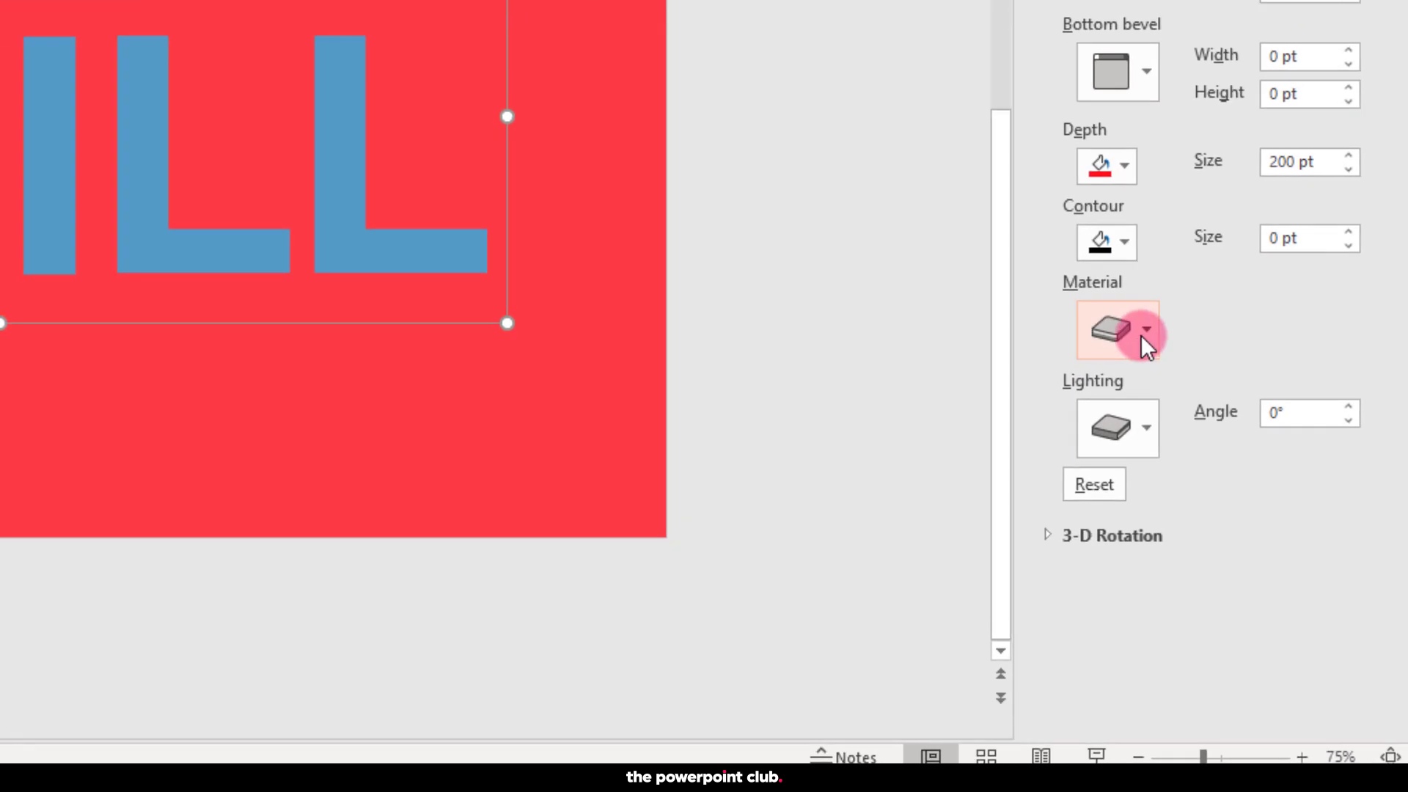
left_click(1267, 529)
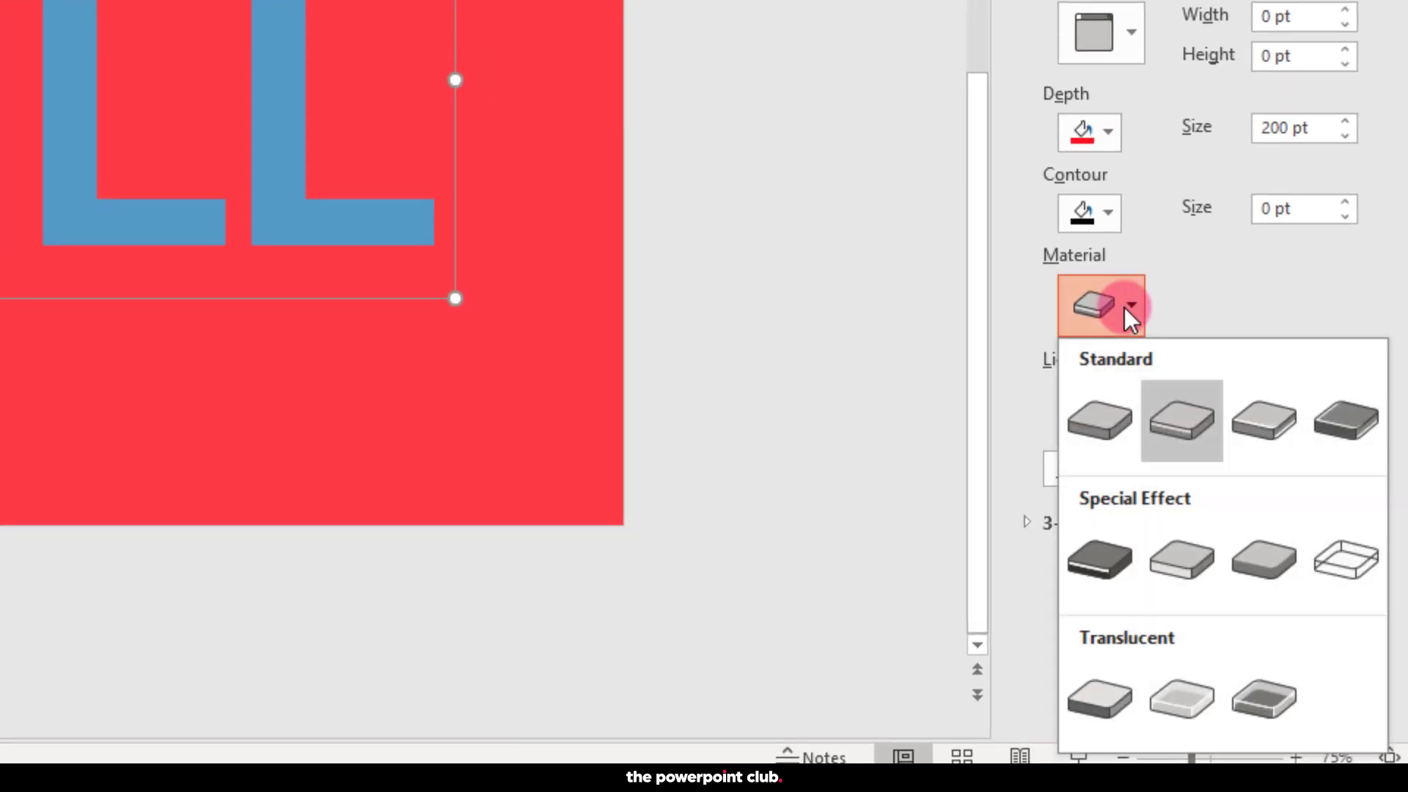
left_click(1092, 424)
left_click(1100, 411)
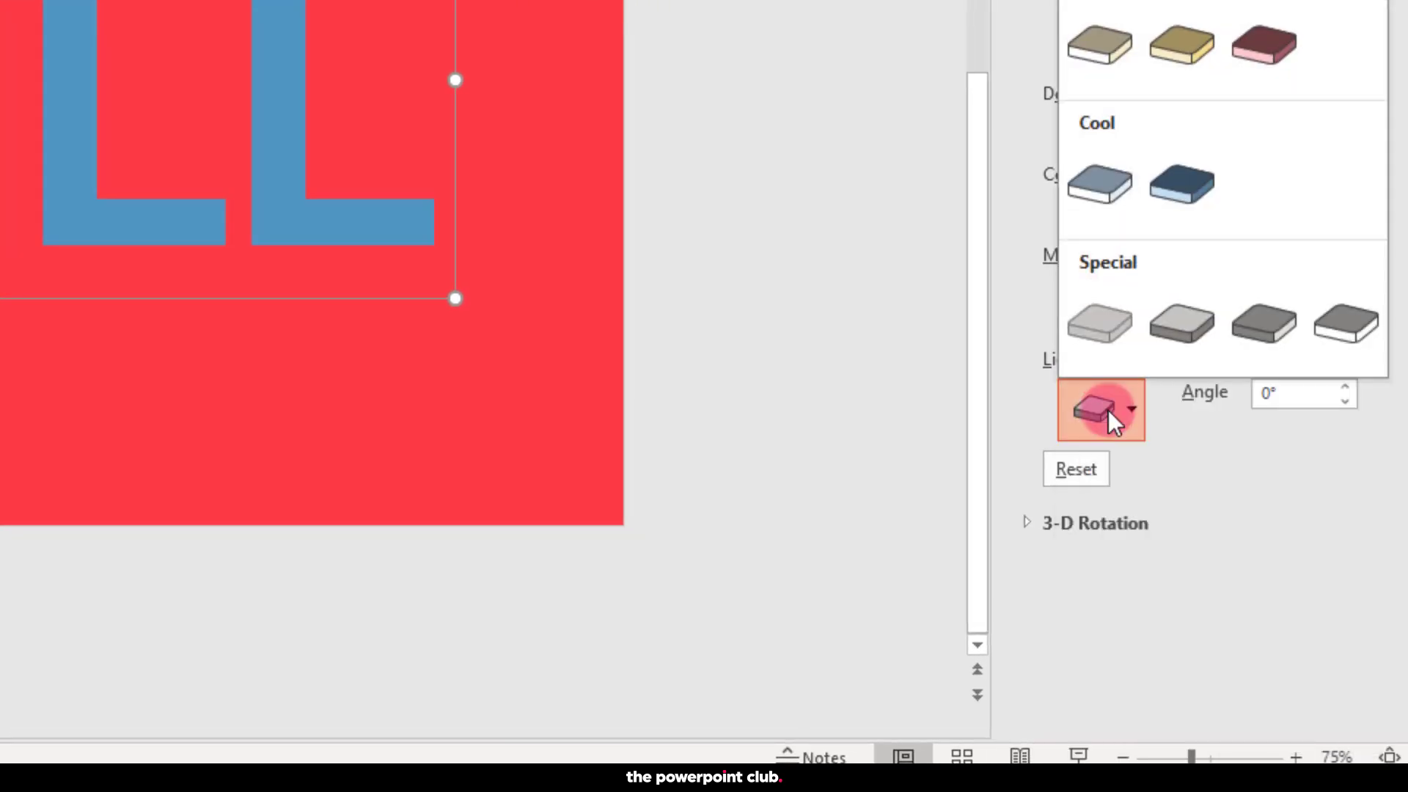
left_click(1111, 333)
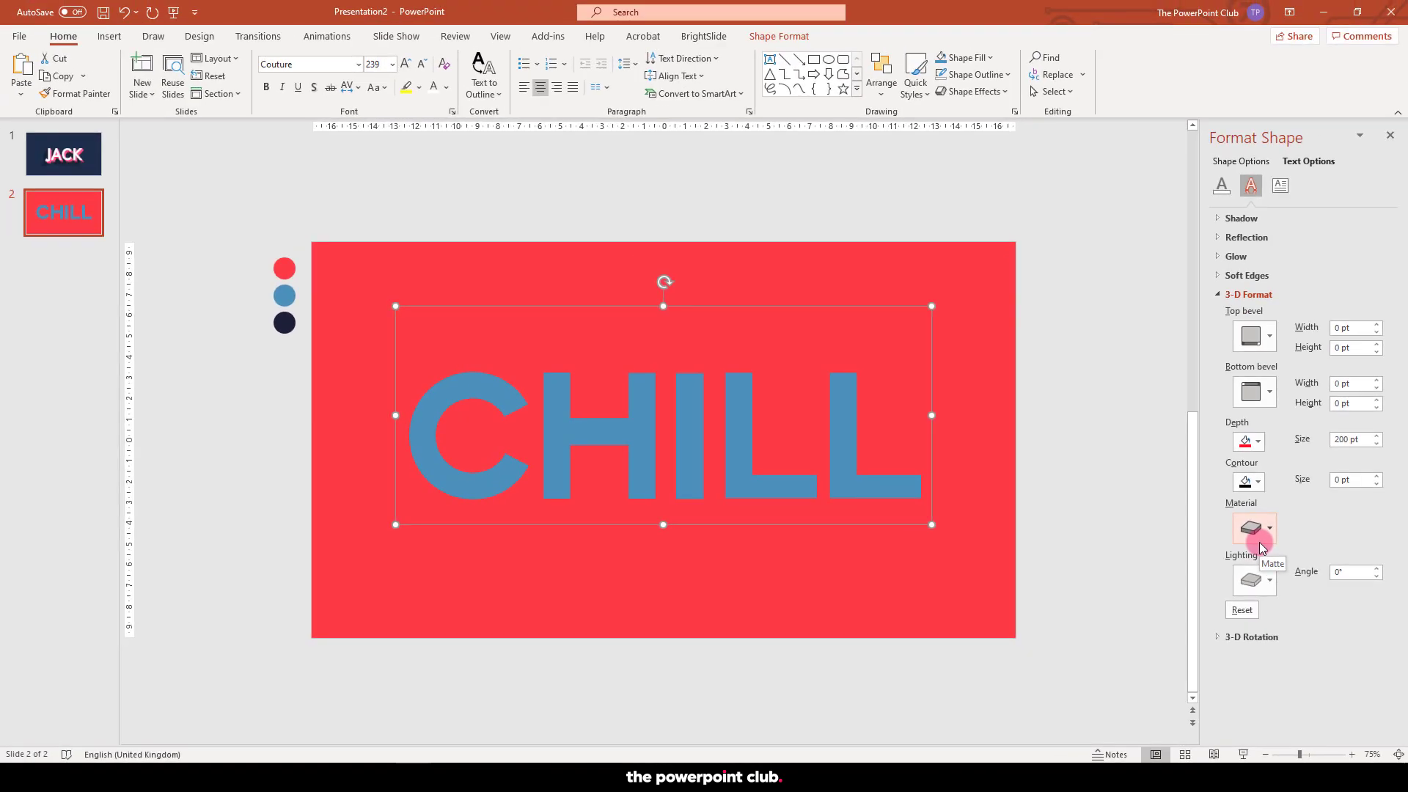
Step: Apply the Oblique: Bottom Left 3-D rotation preset to CHILL
left_click(1137, 97)
left_click(1096, 260)
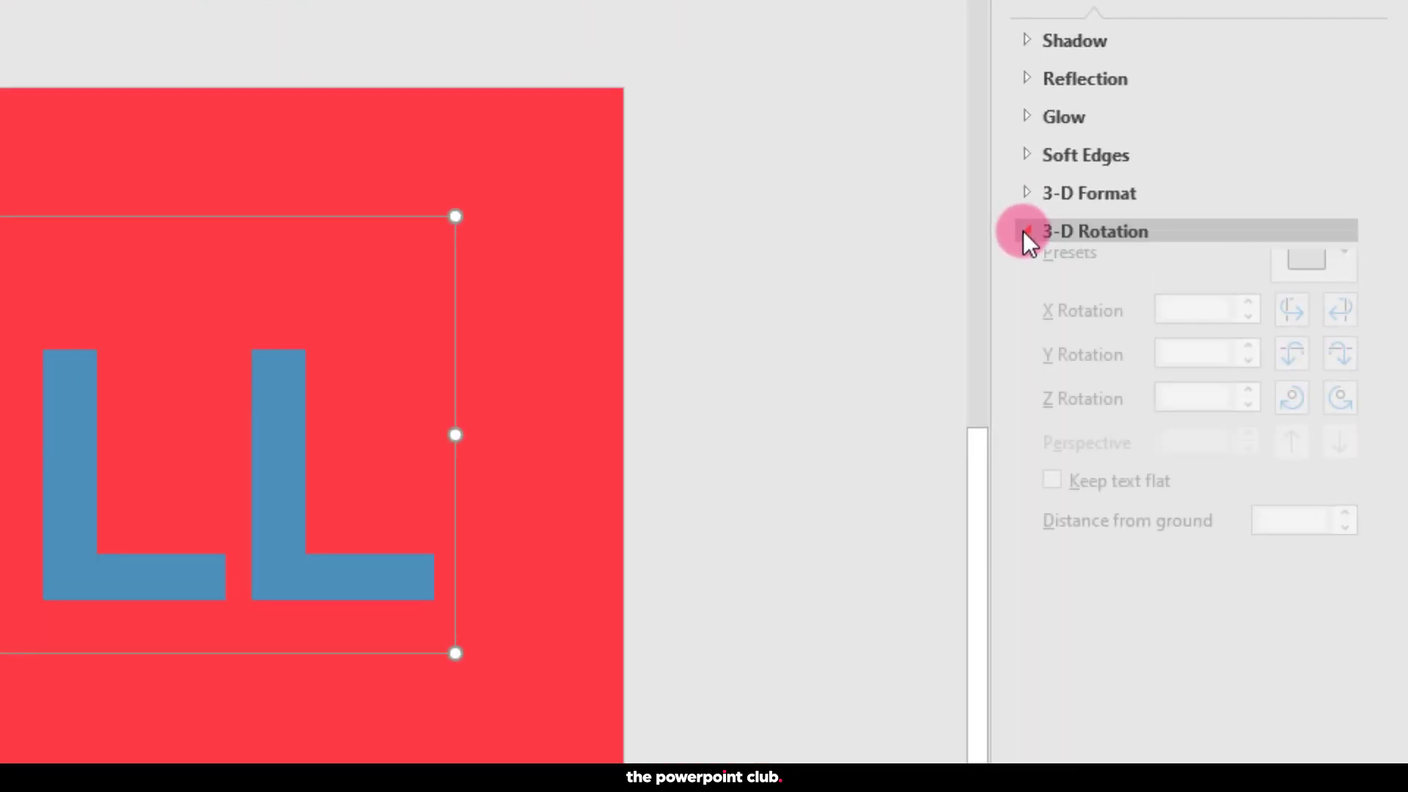
left_click(1356, 290)
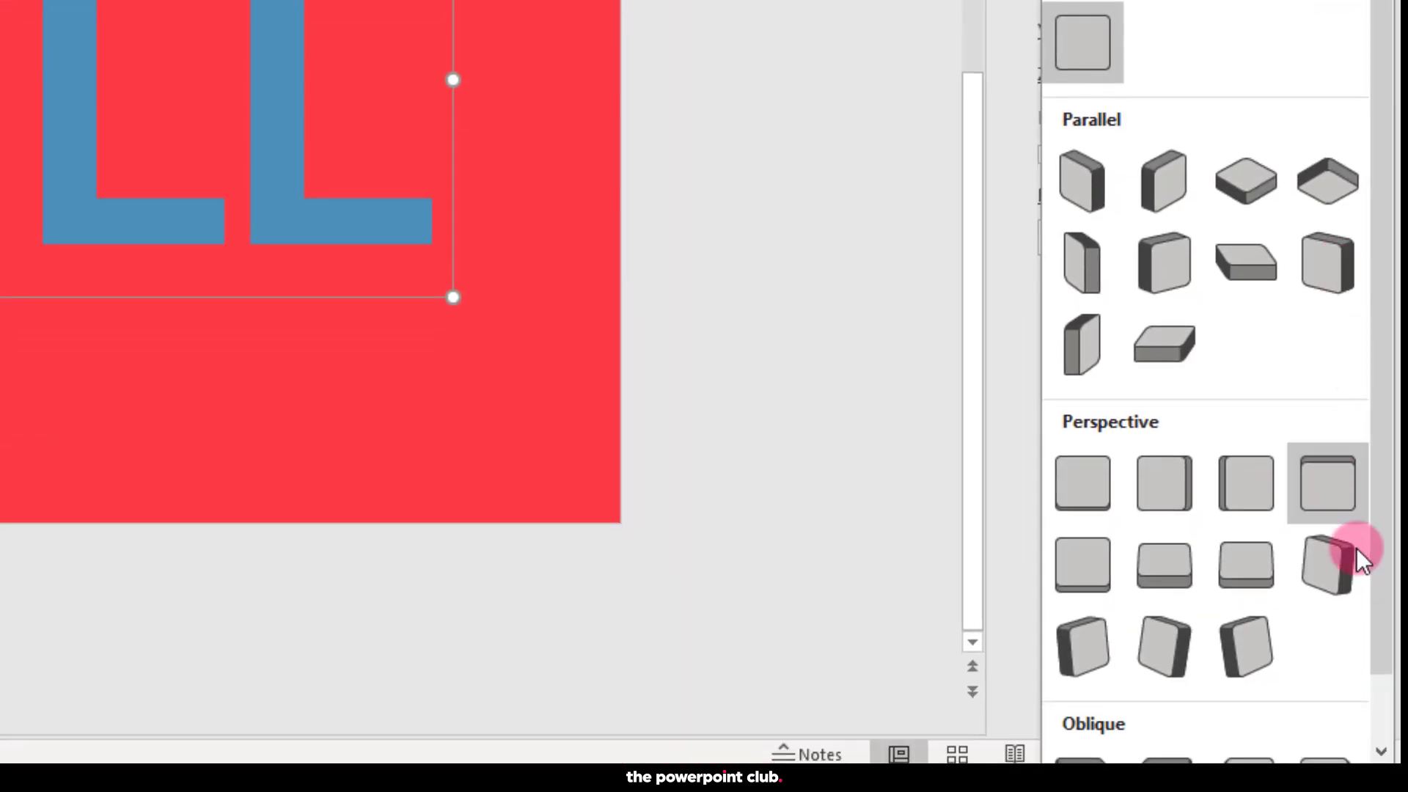
scroll(1353, 579, "down", 1)
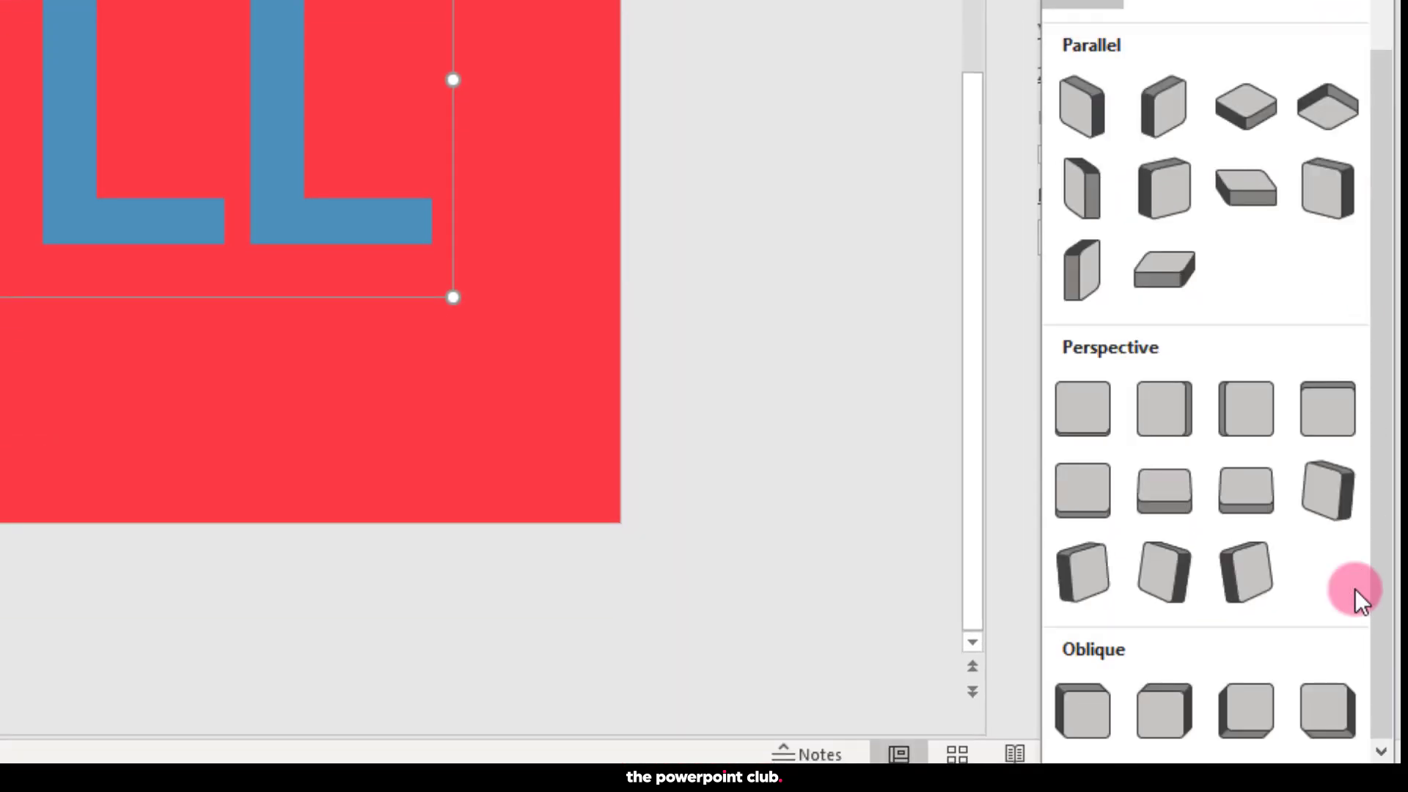
left_click(1262, 709)
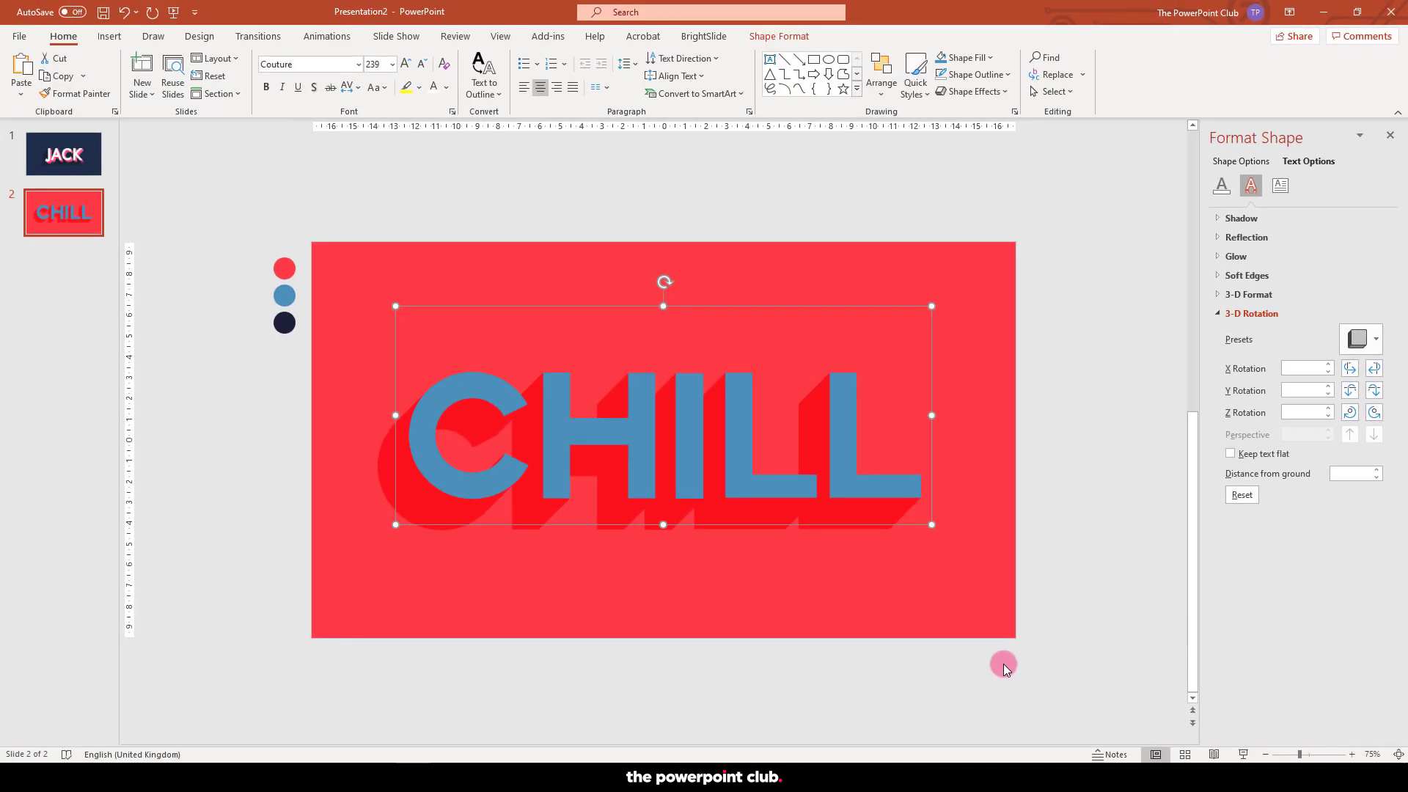
left_click(916, 544)
Step: Unhide the EXTRUDE layer in the Selection Pane so CHILL shows navy extrusion, then select EXTRUDE
left_click(908, 488)
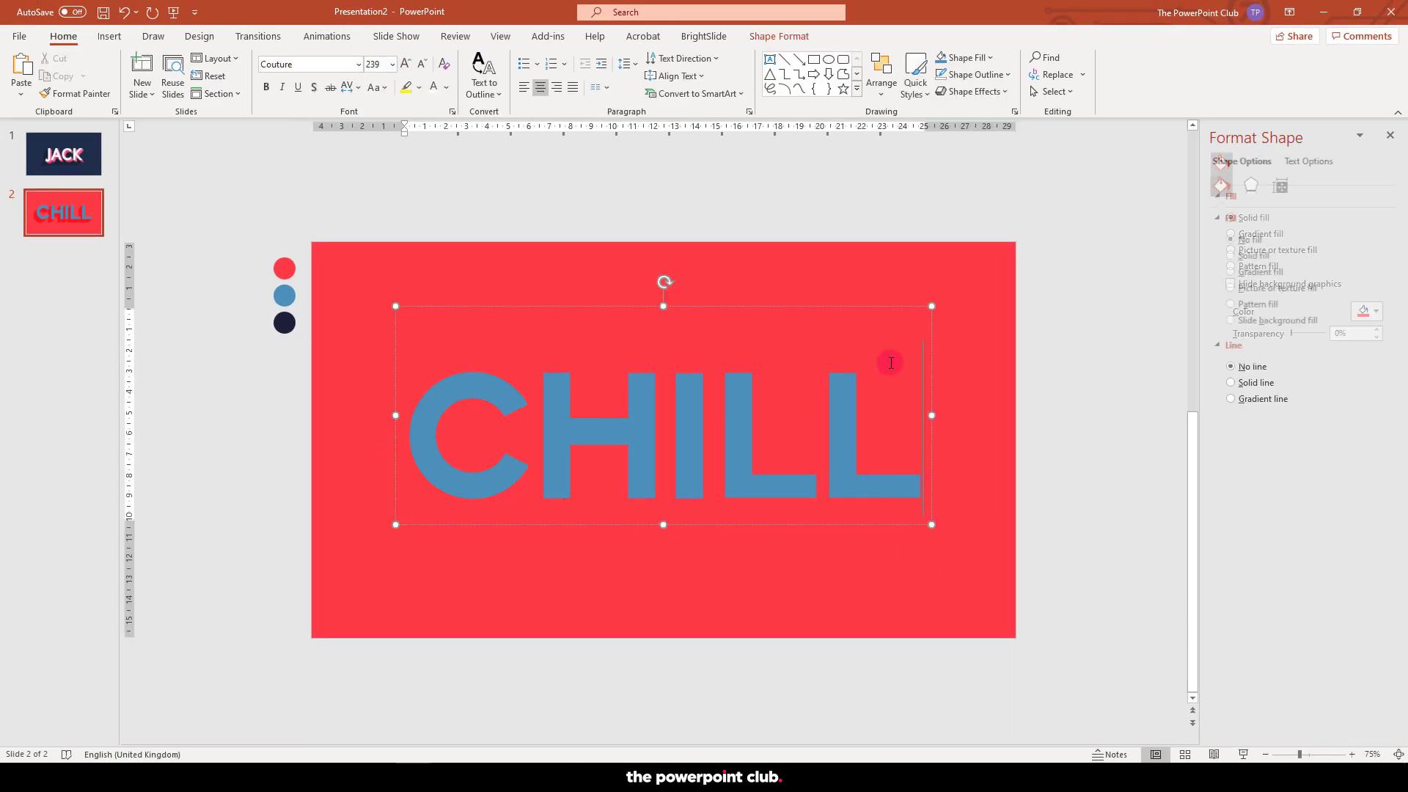
left_click(885, 306)
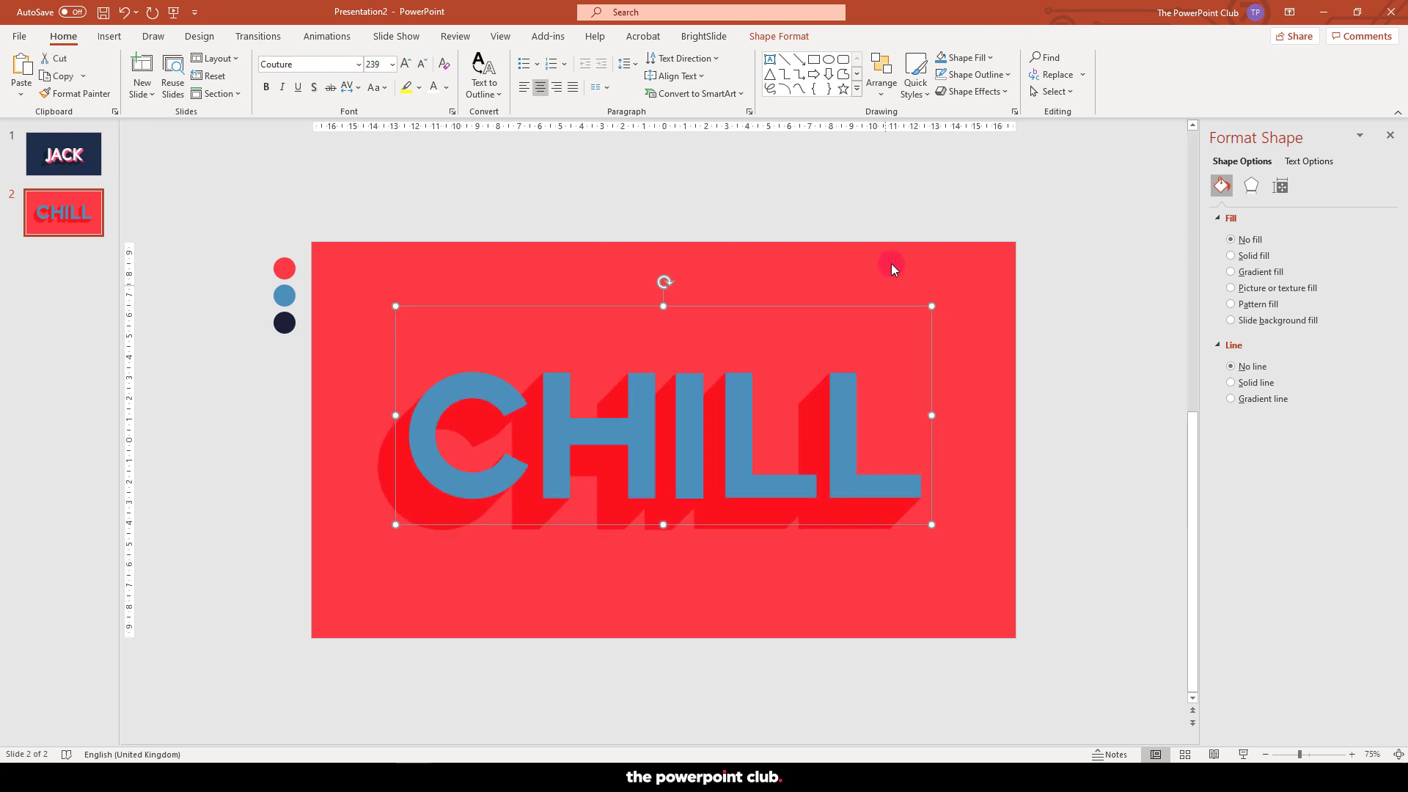
left_click(783, 36)
left_click(987, 77)
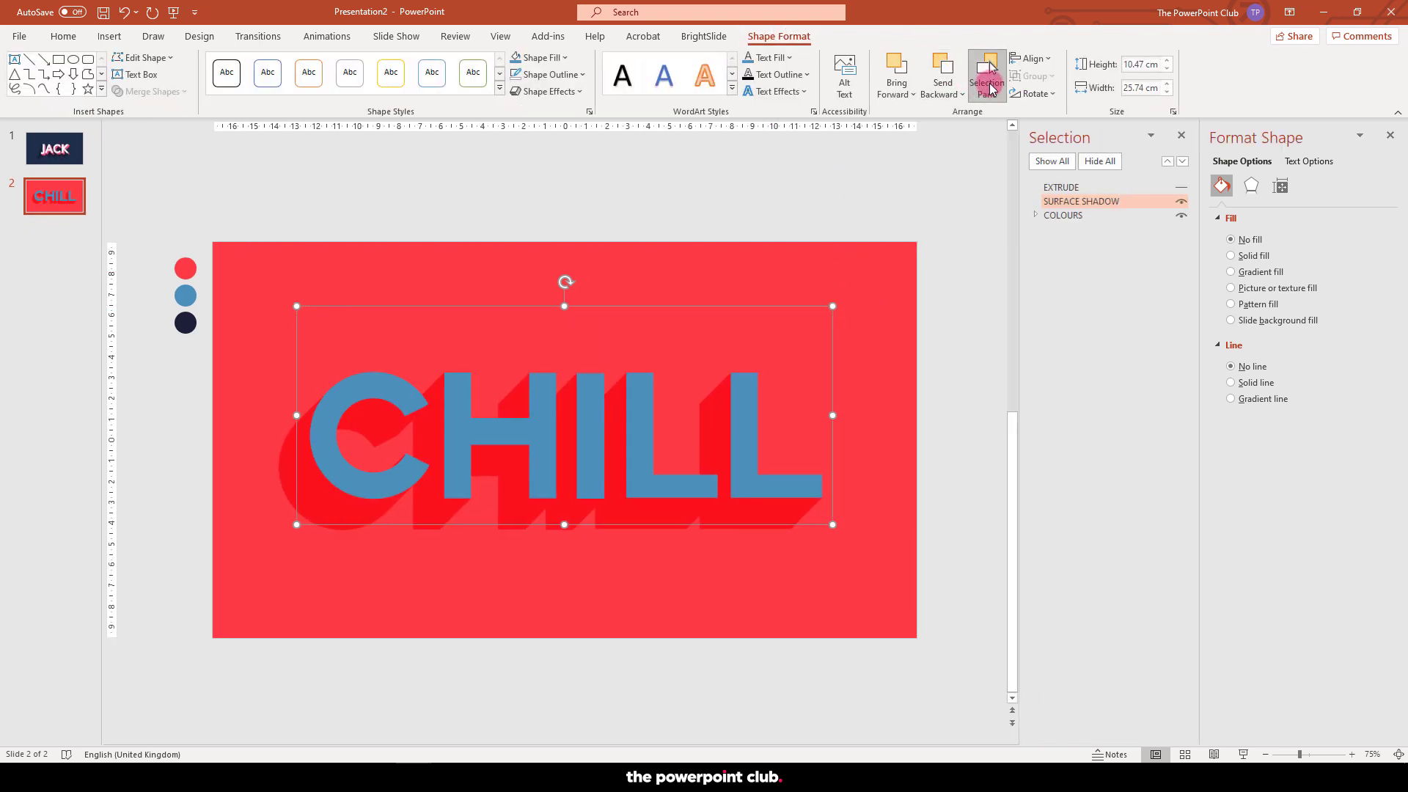
left_click(1181, 189)
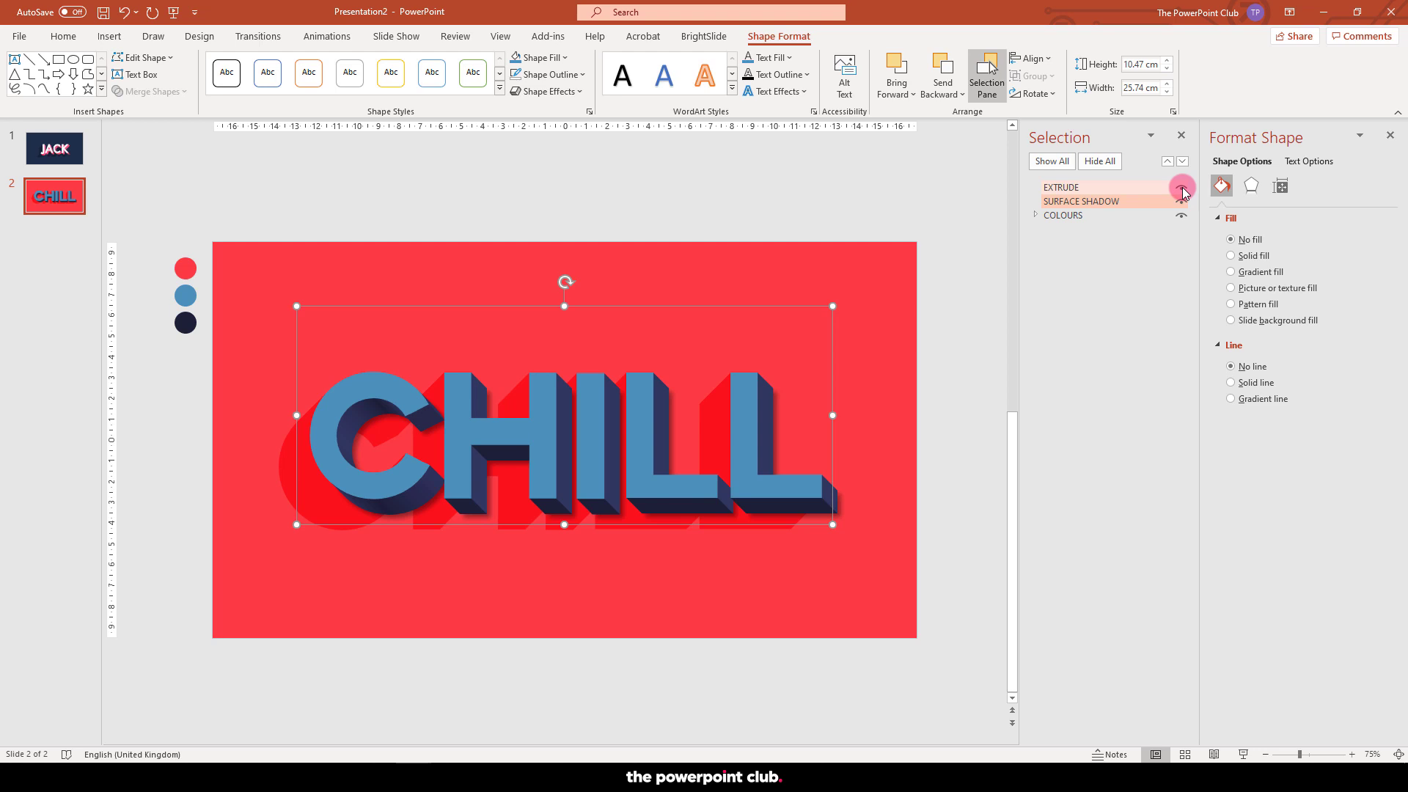
left_click(916, 691)
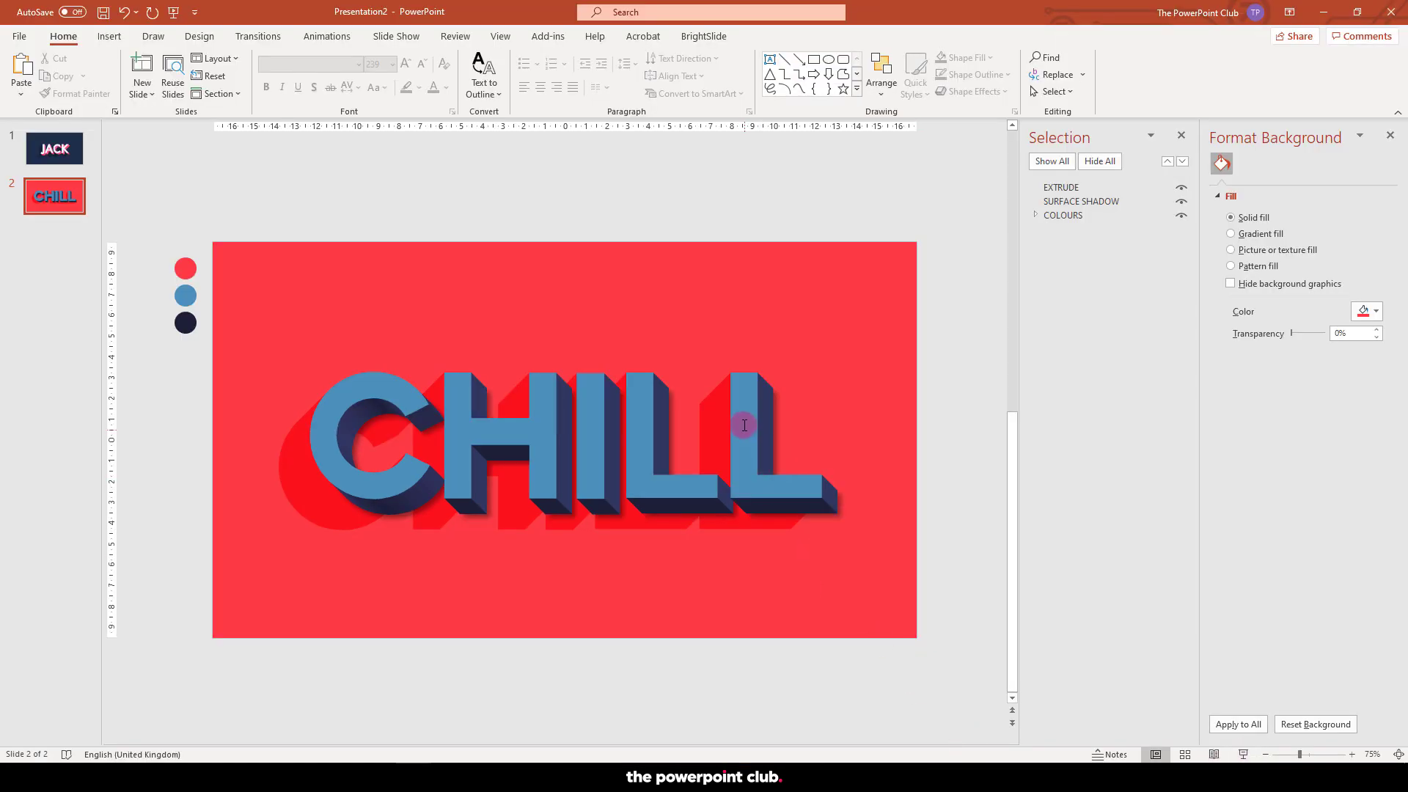
left_click(1063, 189)
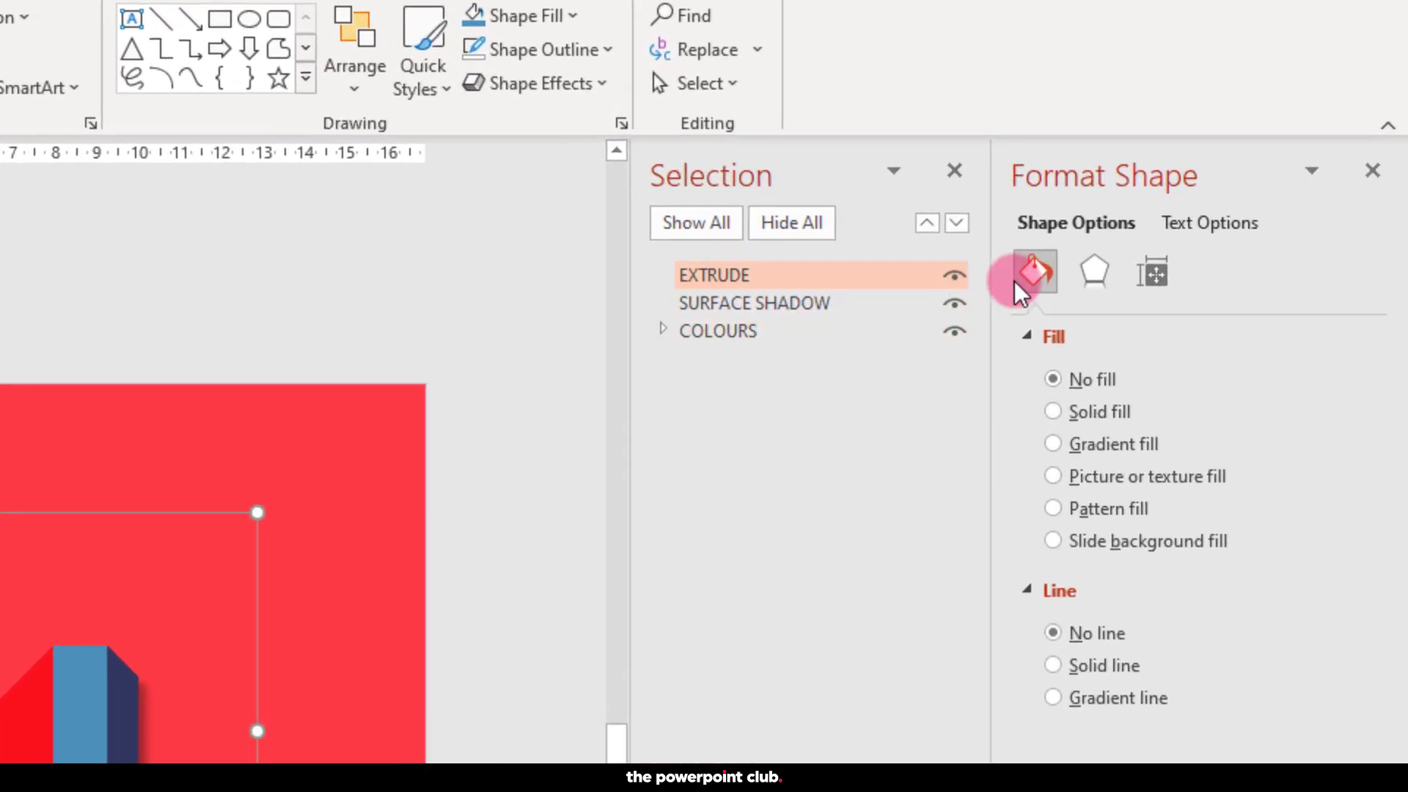
Step: Give the extruded CHILL text a solid white outline about 6 pt wide
left_click(1191, 224)
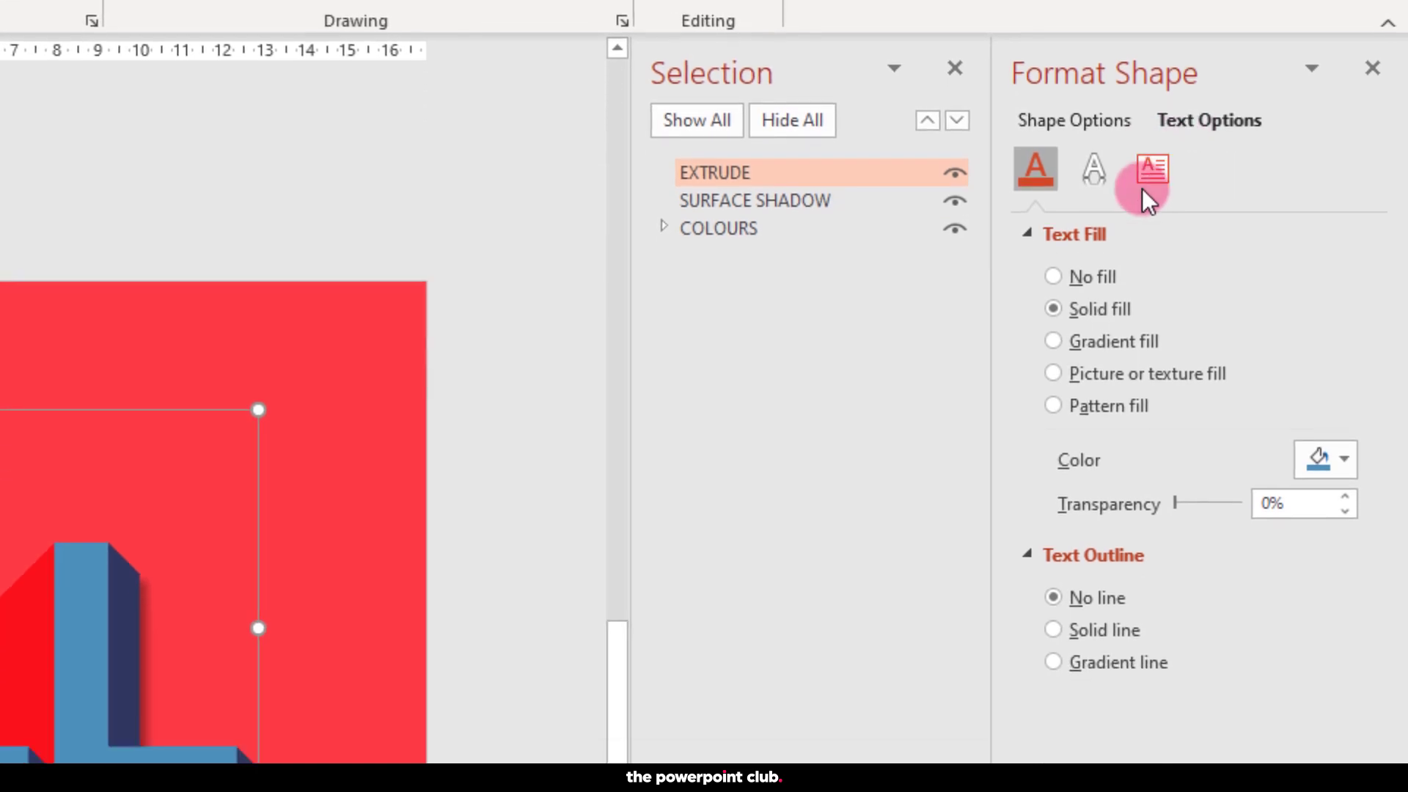
left_click(1104, 632)
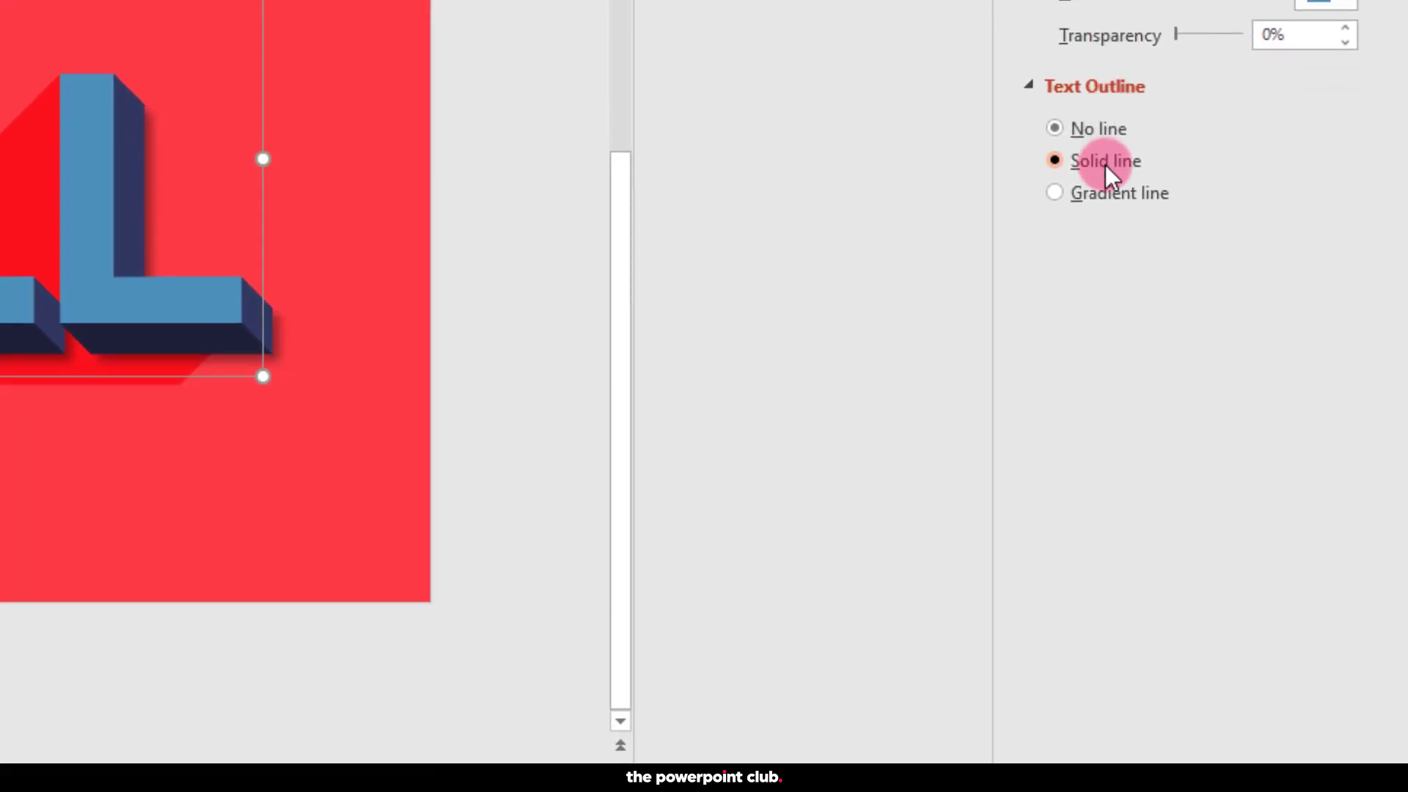
left_click(1331, 251)
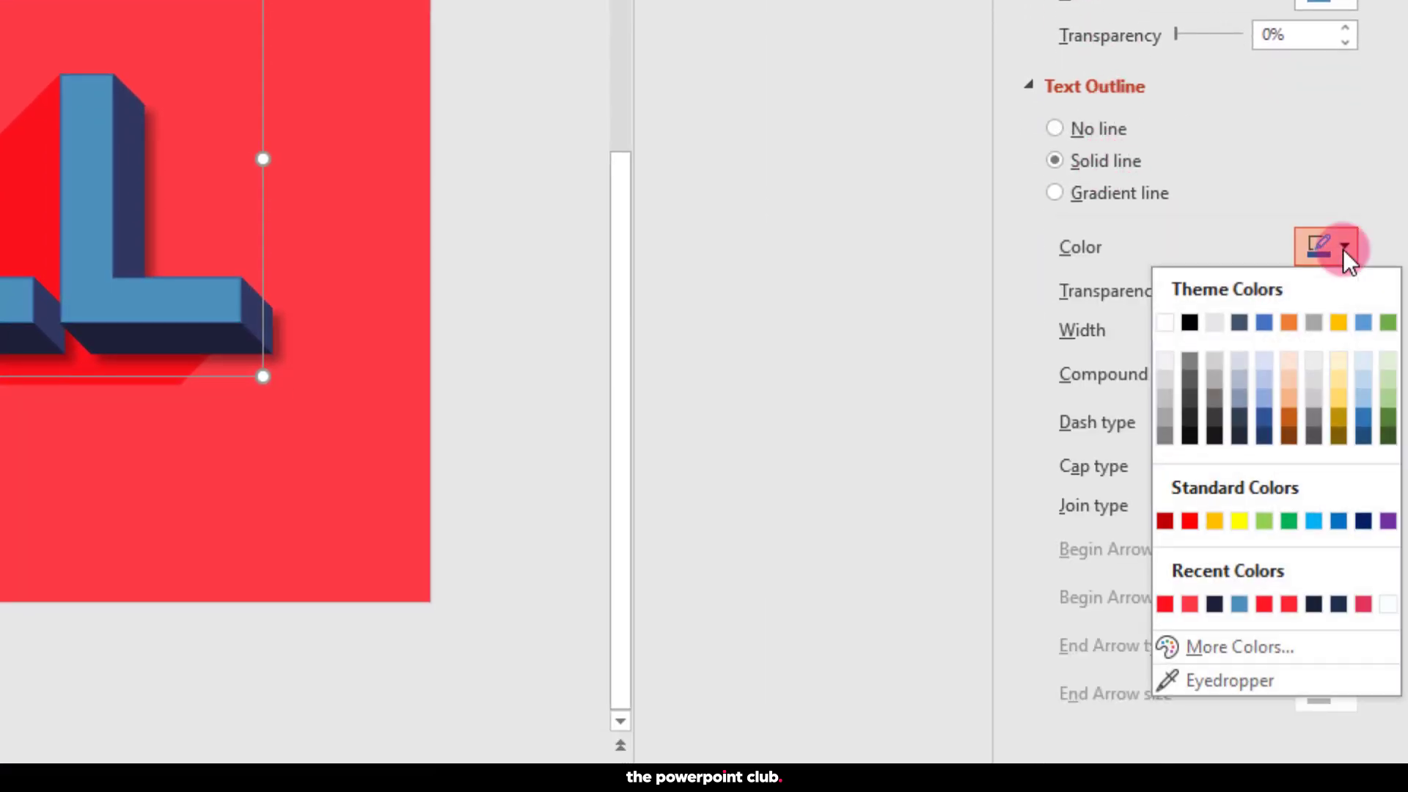
left_click(1164, 323)
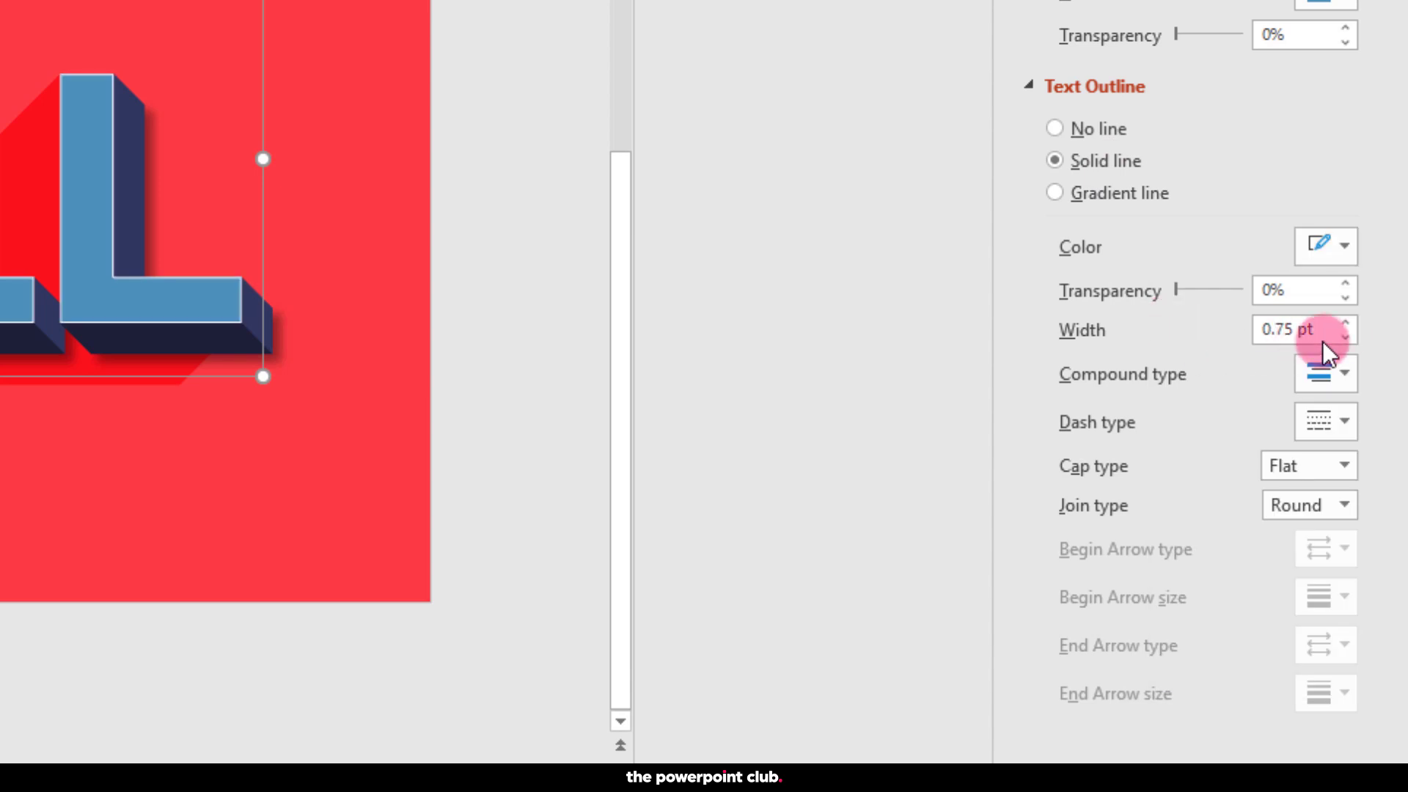
left_click(1346, 322)
left_click(1346, 323)
left_click(1346, 322)
left_click(1346, 323)
left_click(1346, 323)
left_click(1346, 322)
left_click(1346, 323)
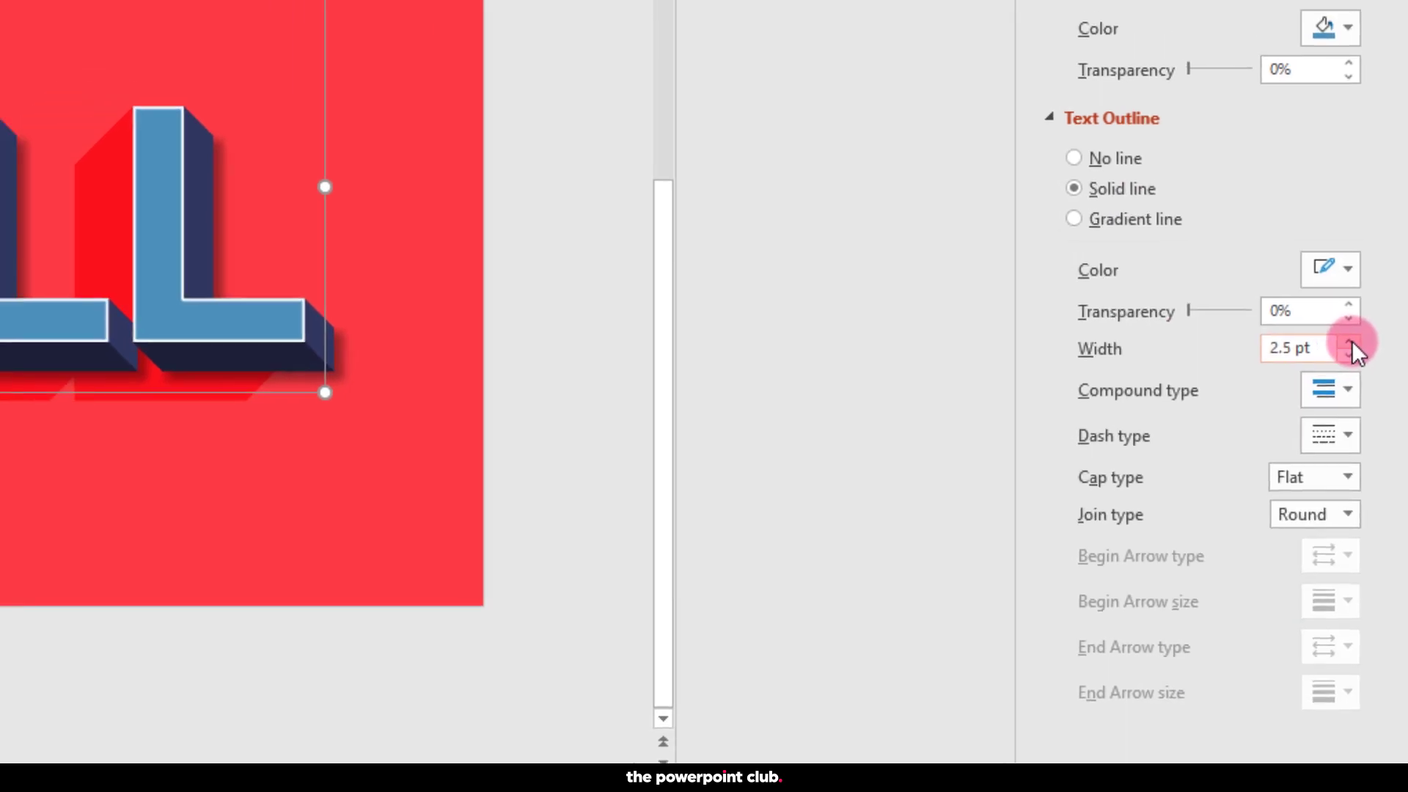
left_click(1346, 322)
left_click(1346, 323)
left_click(1346, 322)
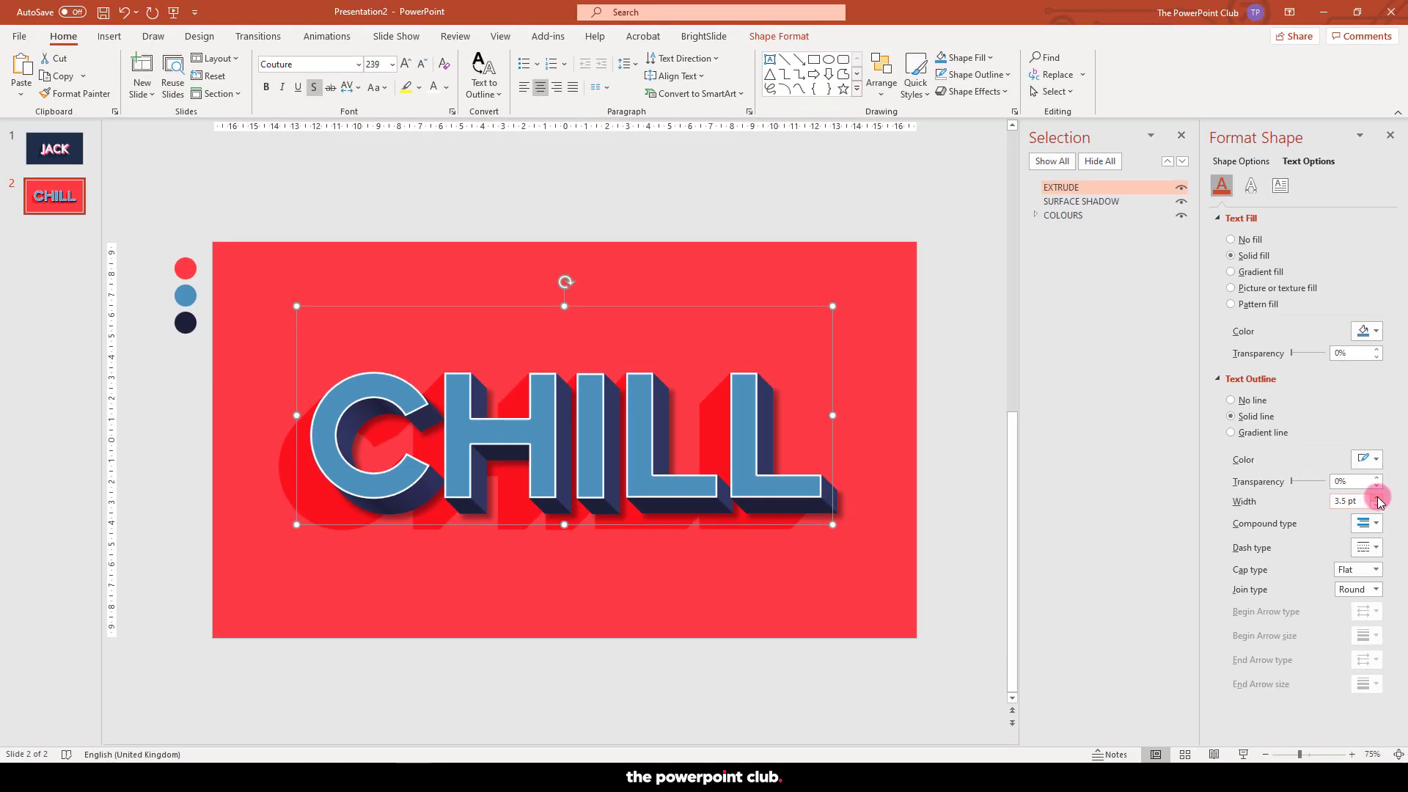
left_click(1377, 498)
left_click(1377, 498)
left_click(1377, 498)
left_click(1377, 498)
left_click(1377, 498)
left_click(1377, 498)
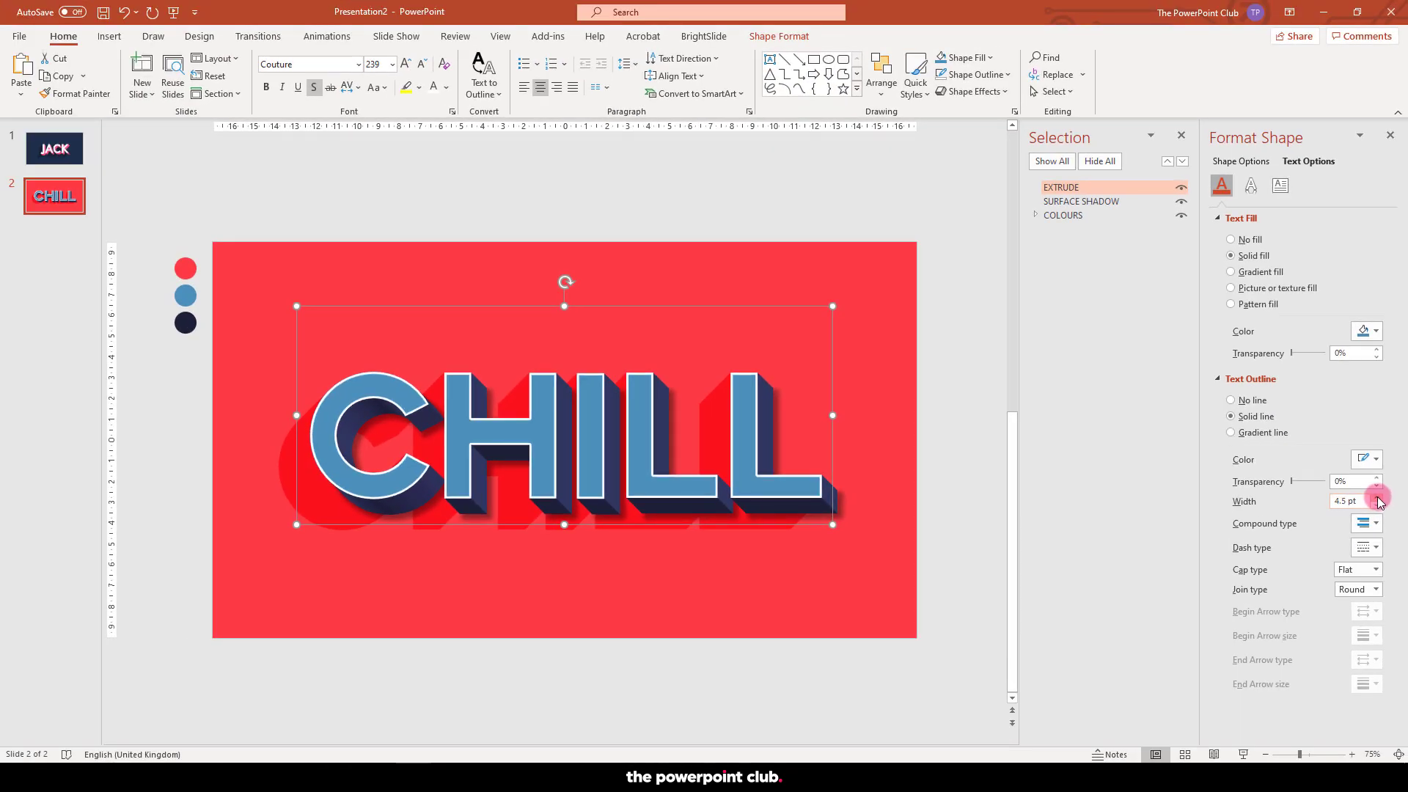
left_click(1376, 498)
left_click(1377, 498)
left_click(1376, 498)
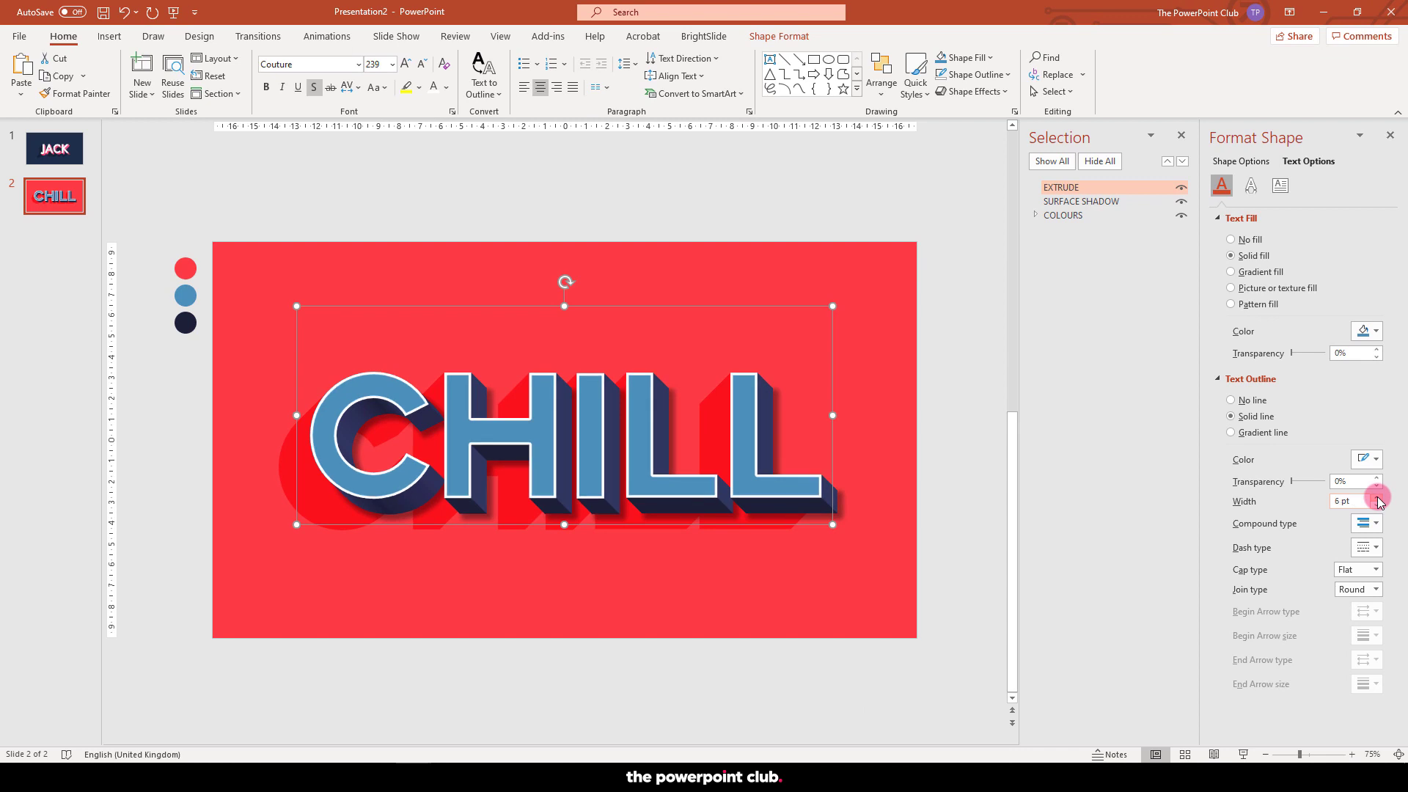
left_click(913, 698)
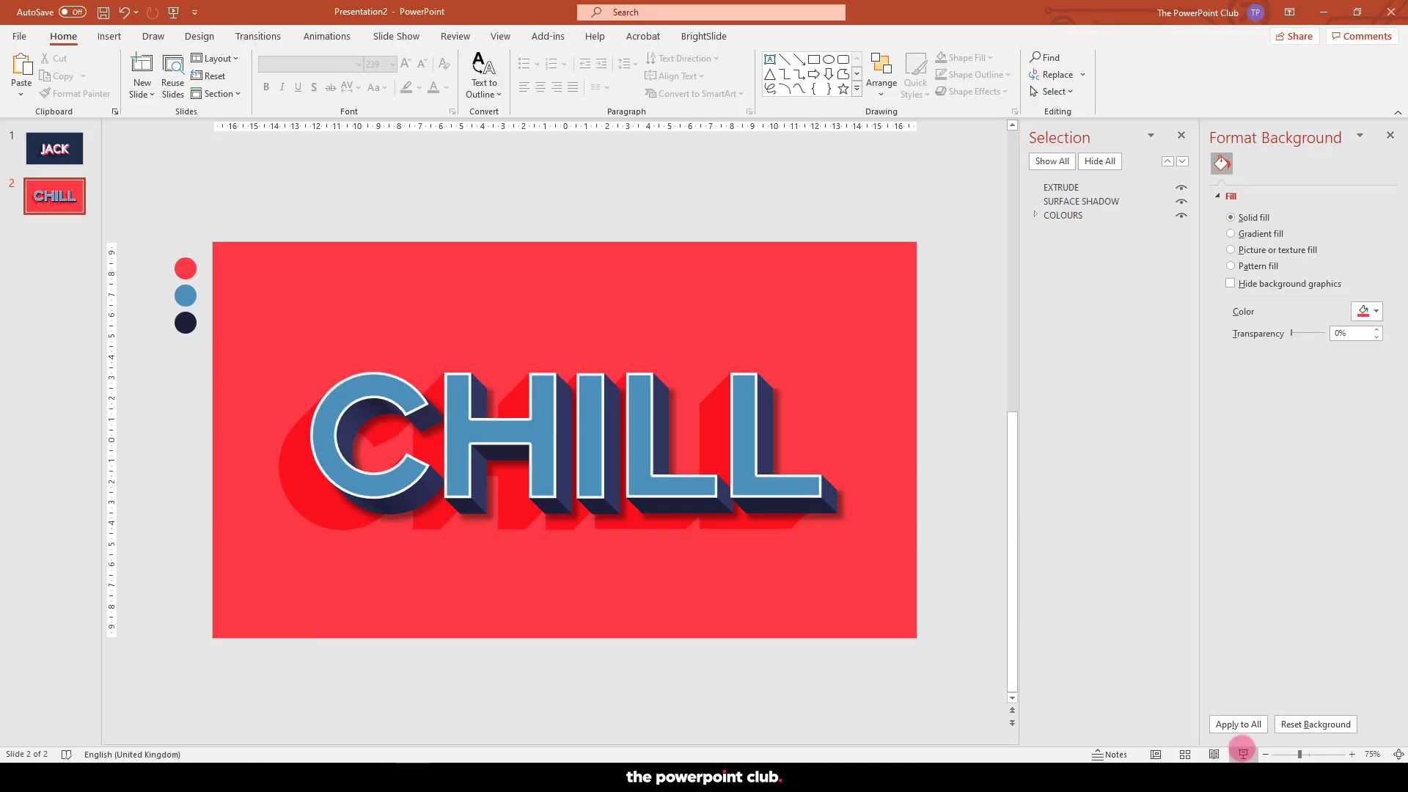
Step: Hide EXTRUDE and retype the underlying text layer as MATE
left_click(1182, 189)
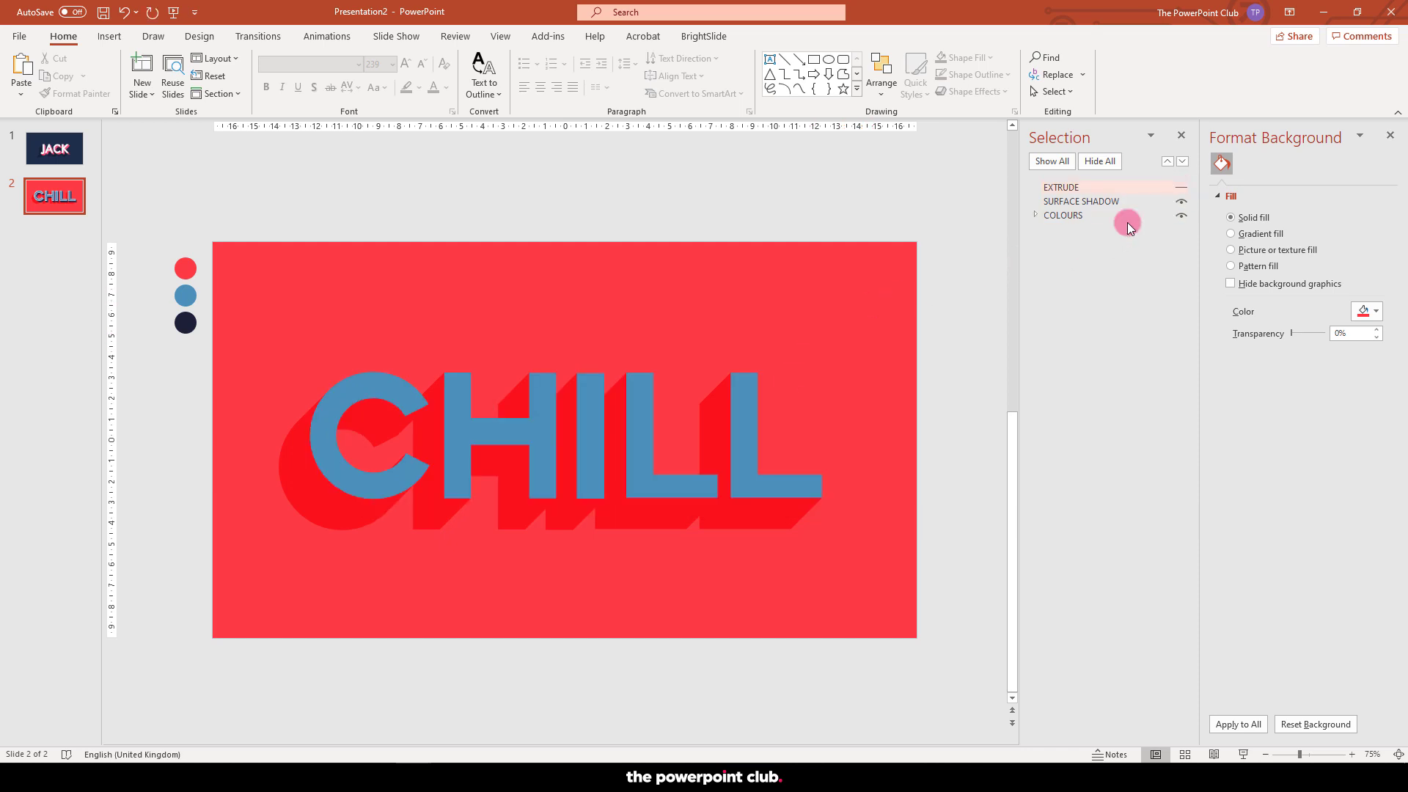
left_click(506, 451)
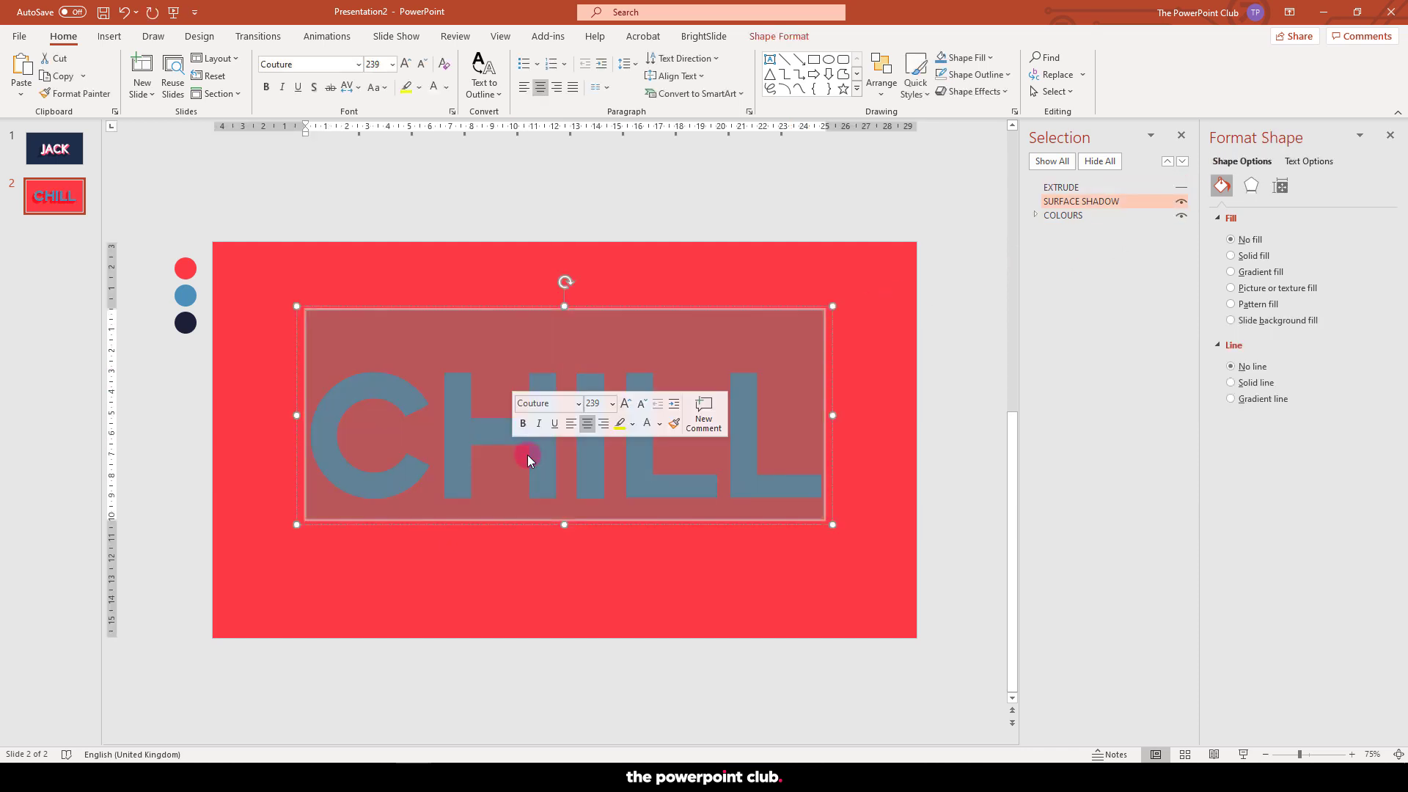
type("MATE")
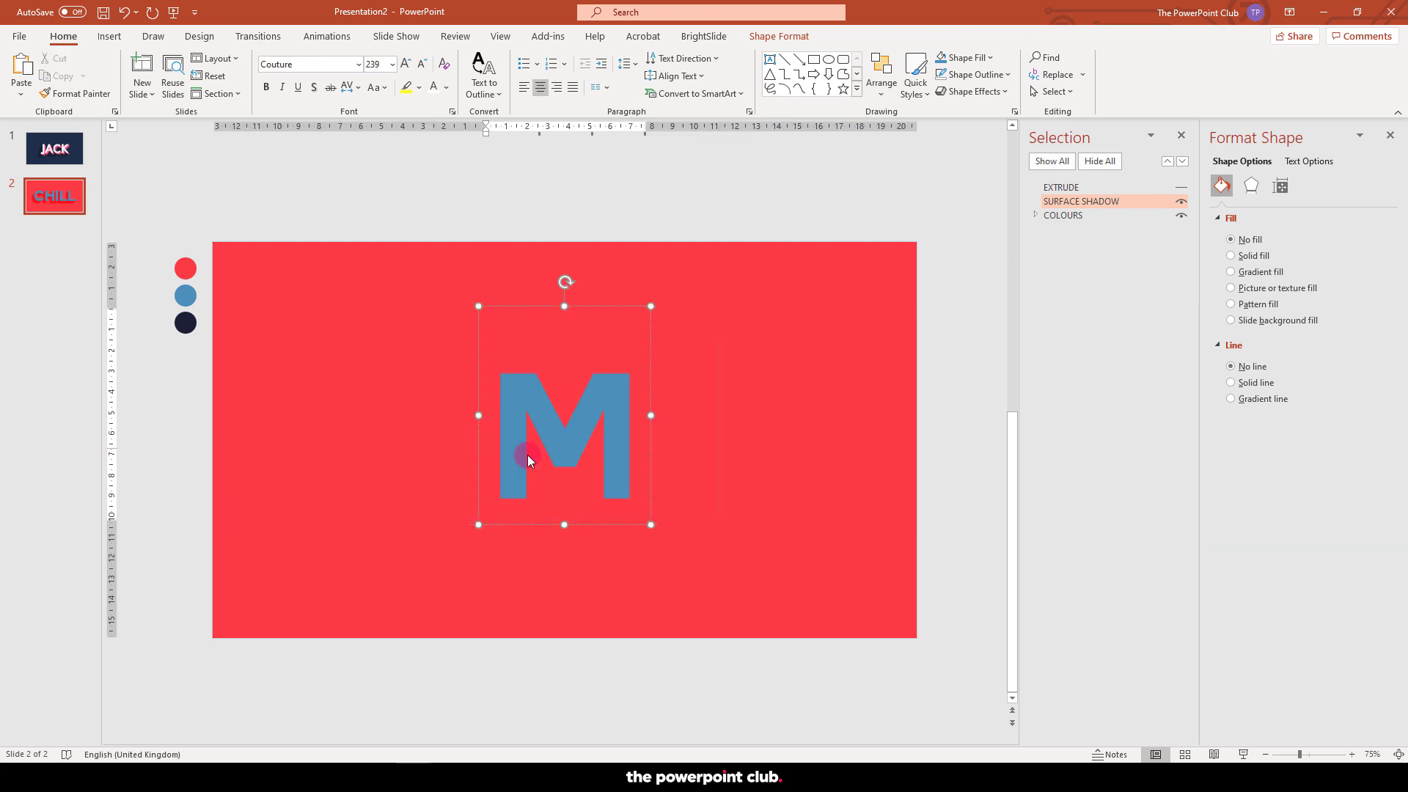
Step: Hide SURFACE SHADOW, show EXTRUDE again, and change its CHILL text to MATE
left_click(1181, 200)
left_click(1181, 187)
left_click(601, 390)
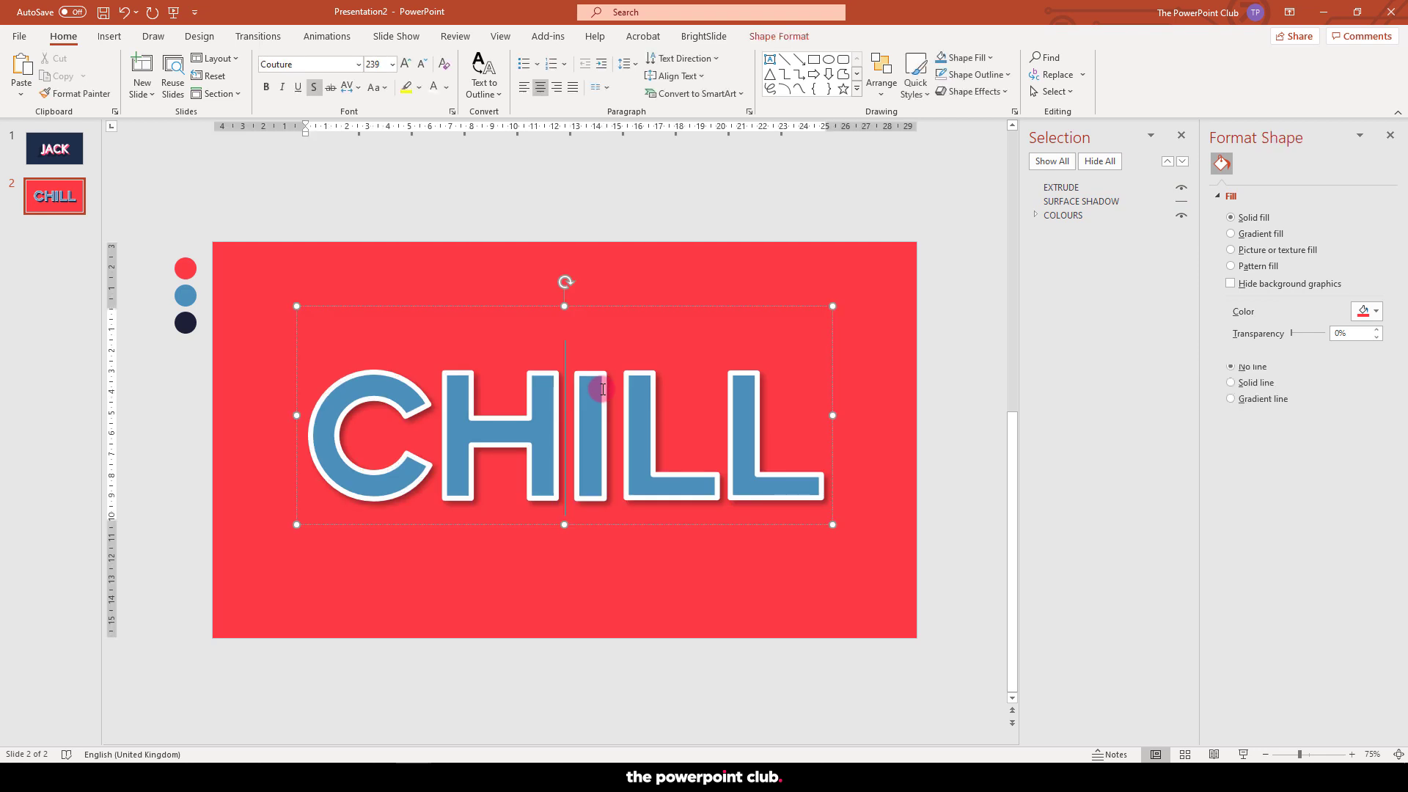
double_click(601, 391)
type("MAGE")
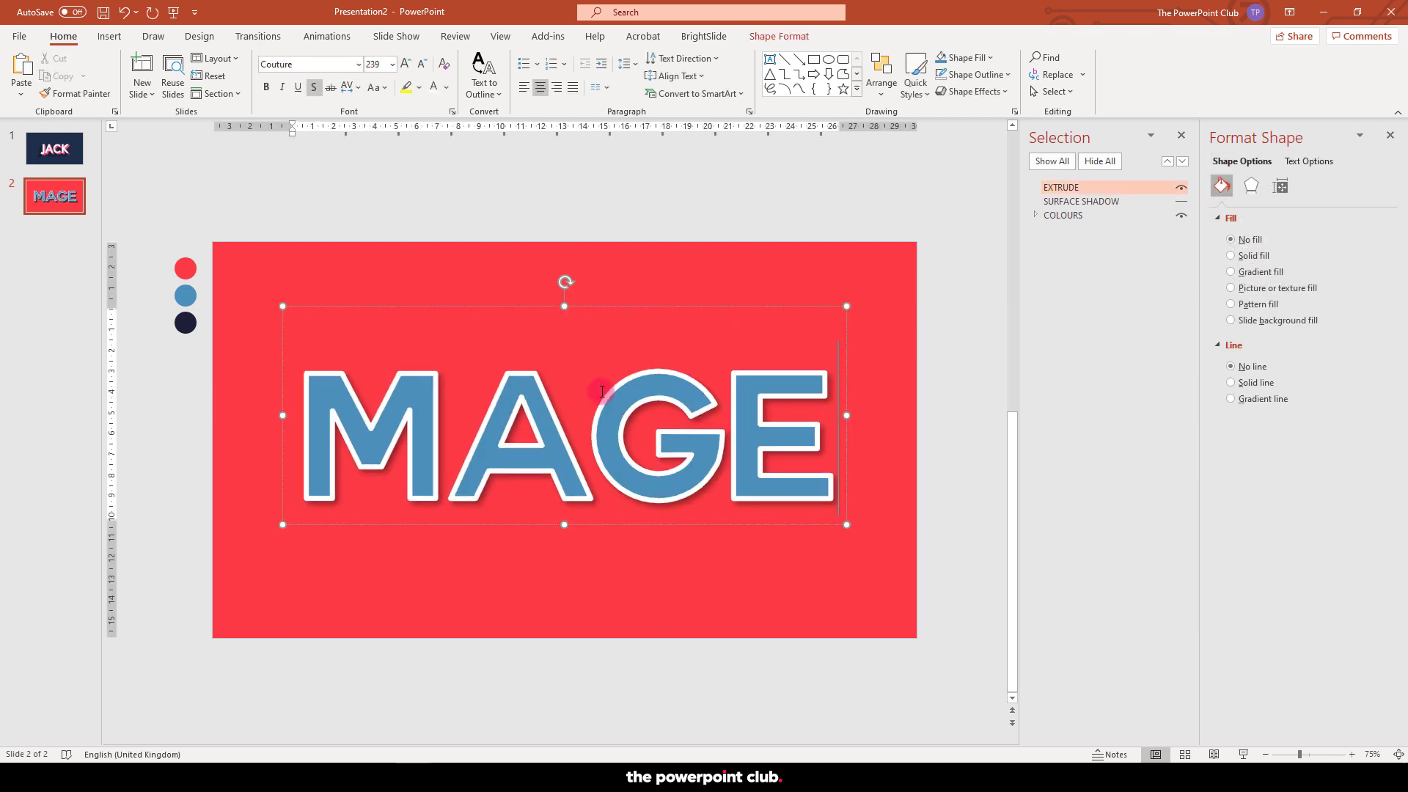
key("BackSpace")
key("BackSpace")
type("TE")
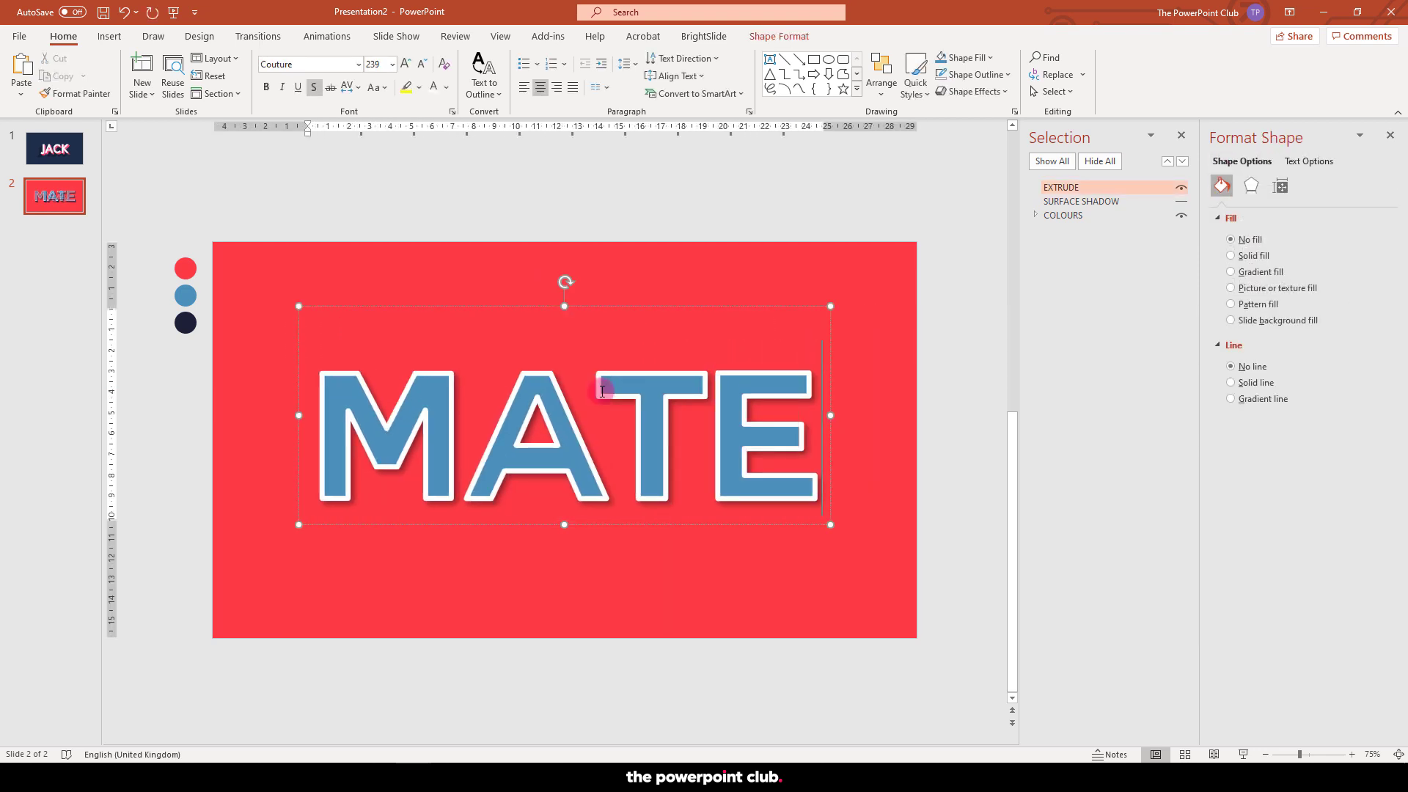
Step: Make SURFACE SHADOW visible again, check the MATE layers, and close the Selection pane
left_click(1181, 201)
left_click(754, 208)
left_click_drag(926, 647, 186, 227)
key("ctrl+z")
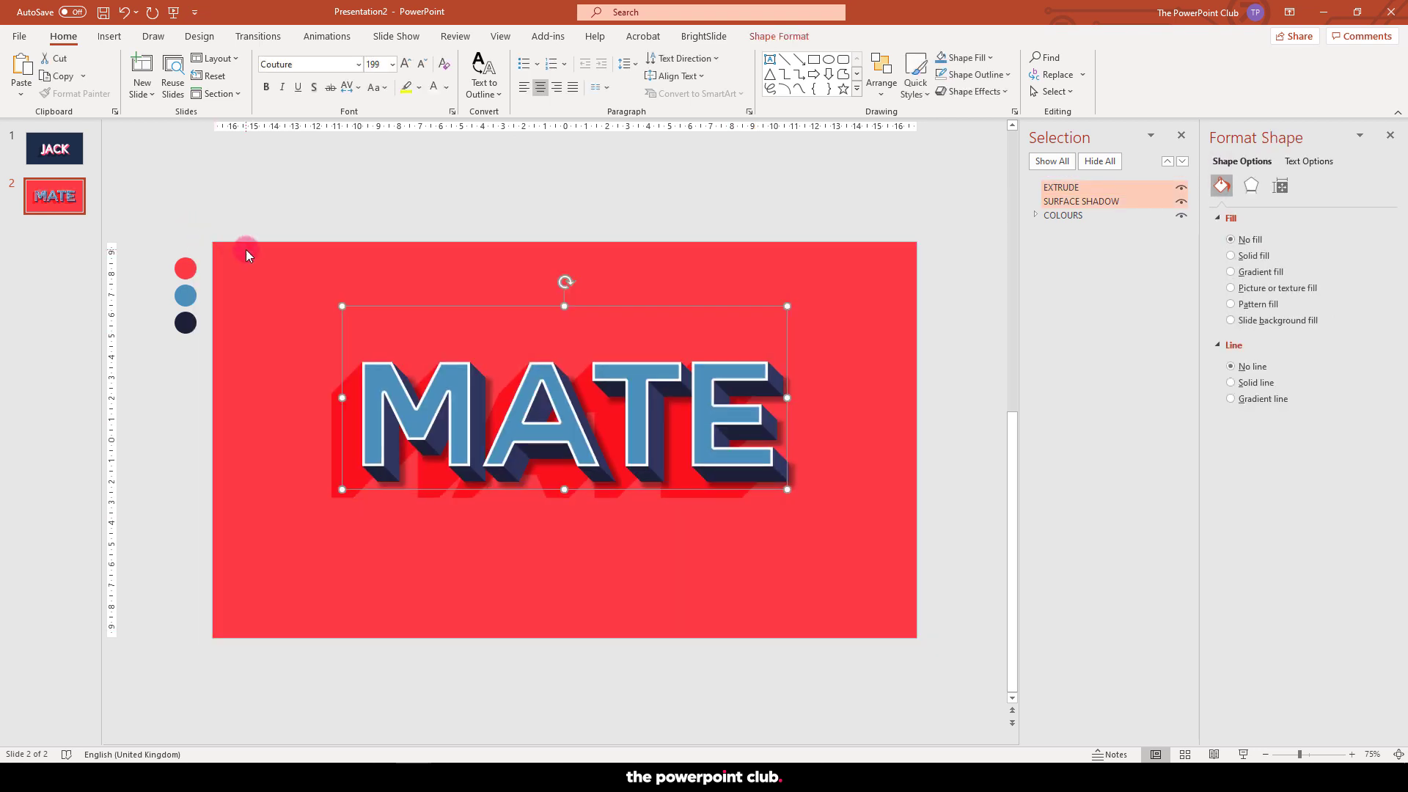
key("ctrl+z")
key("ctrl+y")
key("ctrl+y")
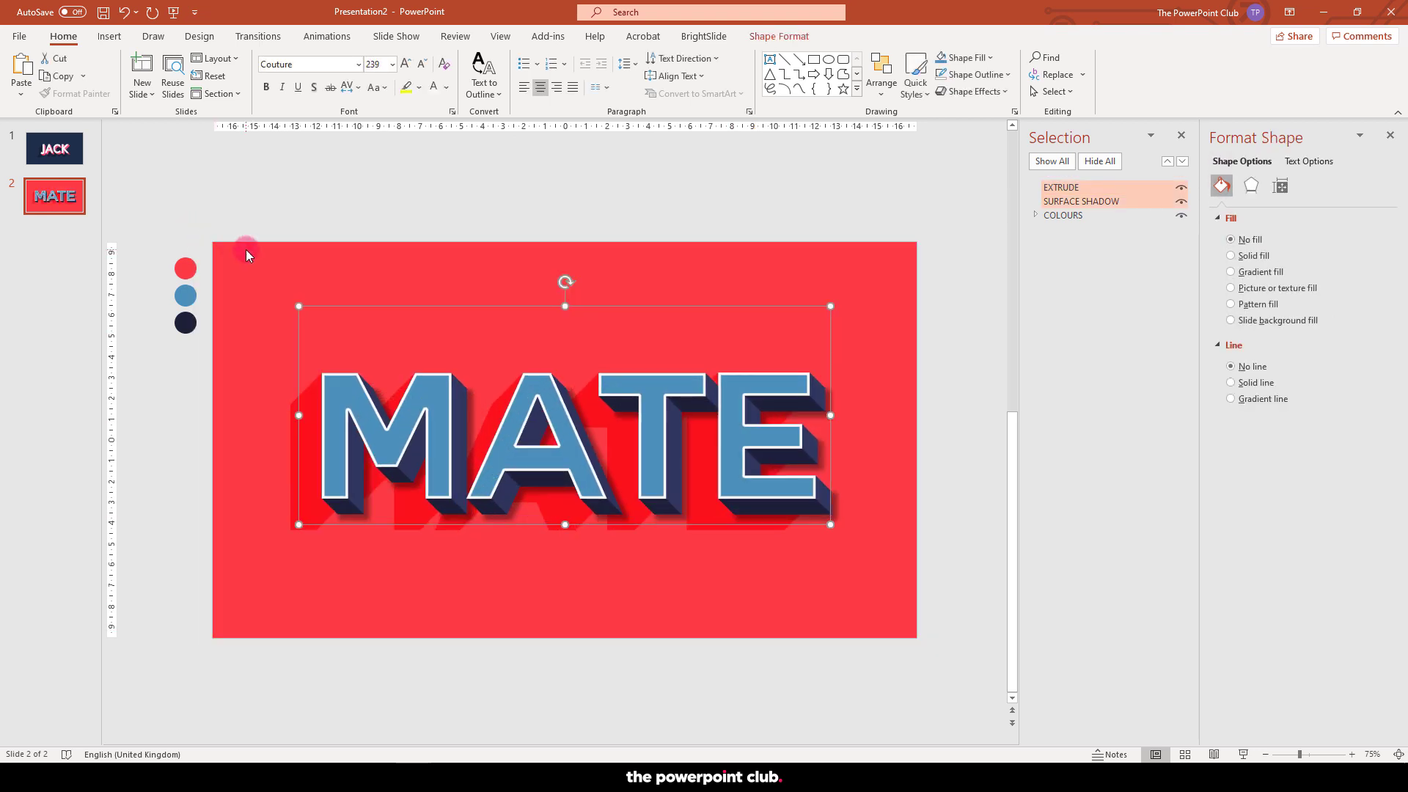
left_click(666, 174)
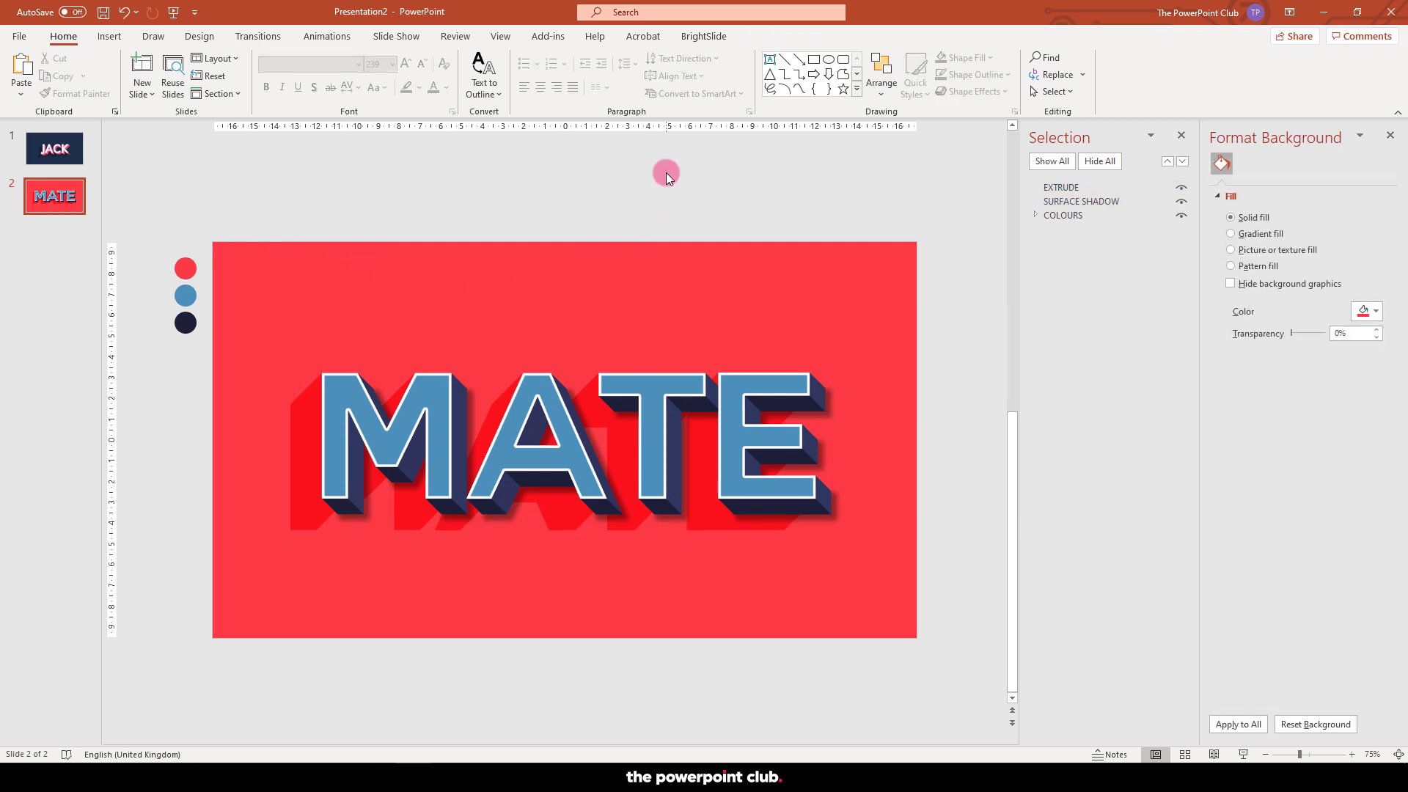
left_click(1180, 135)
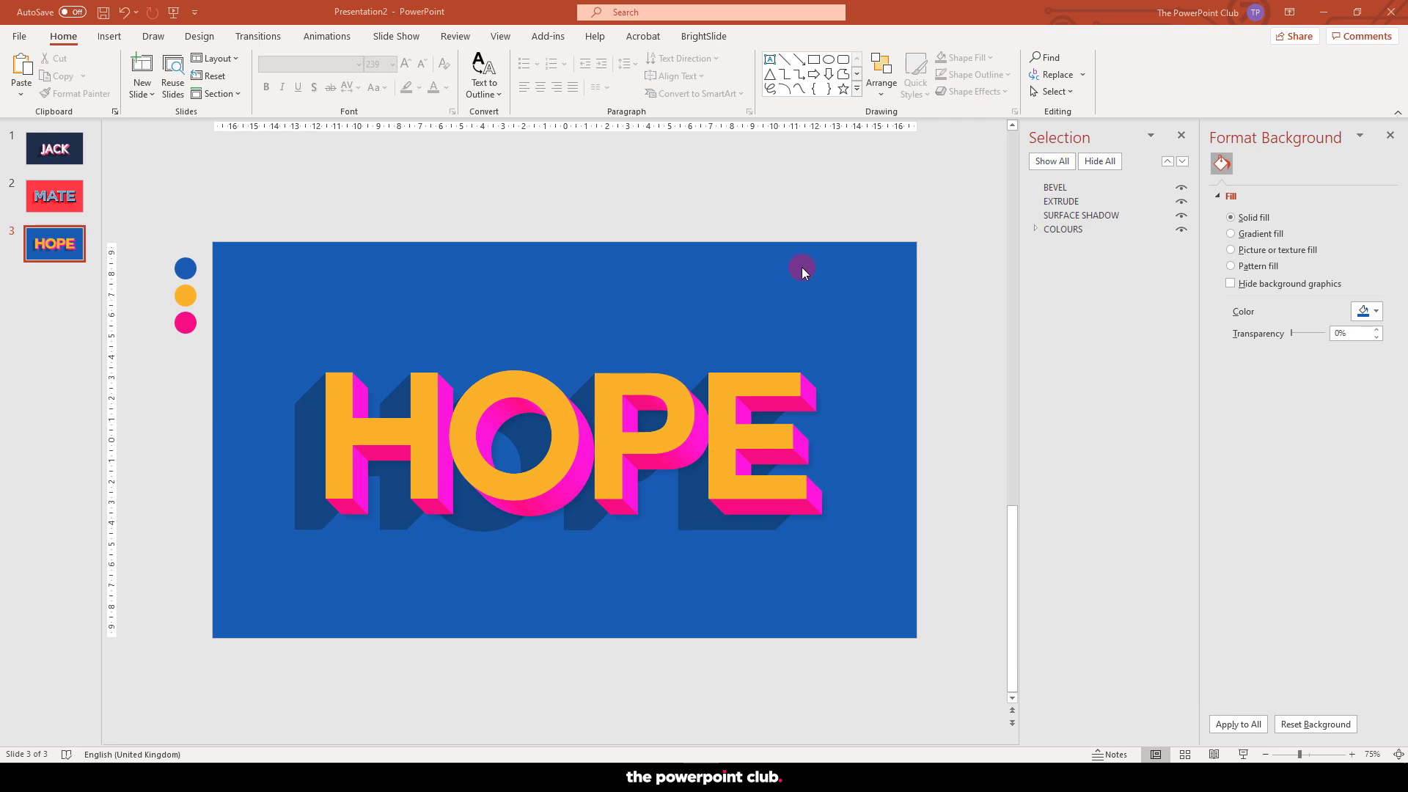
Step: On slide 3, select HOPE's BEVEL layer and hide the EXTRUDE and SURFACE SHADOW layers
scroll(539, 480, "up", 3)
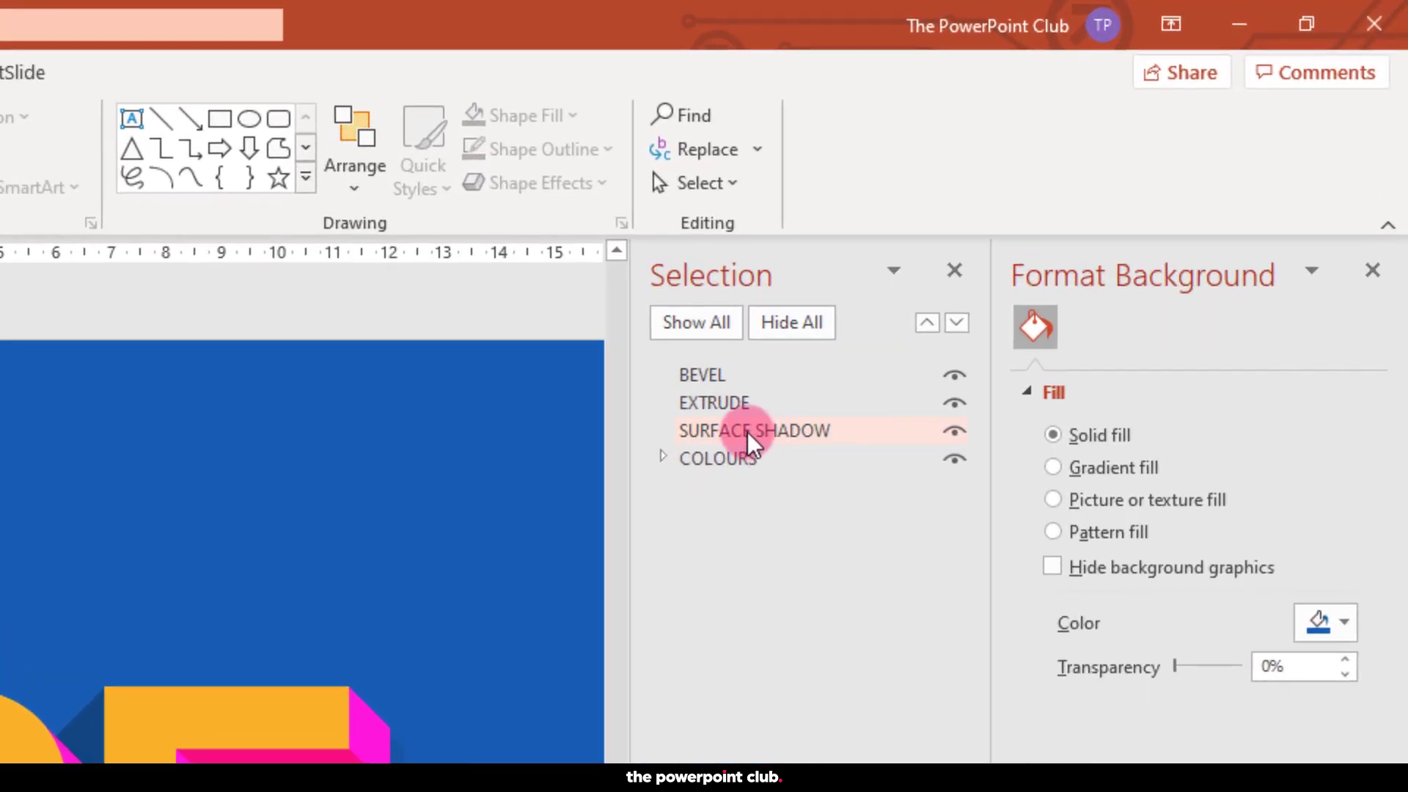
left_click(1069, 203)
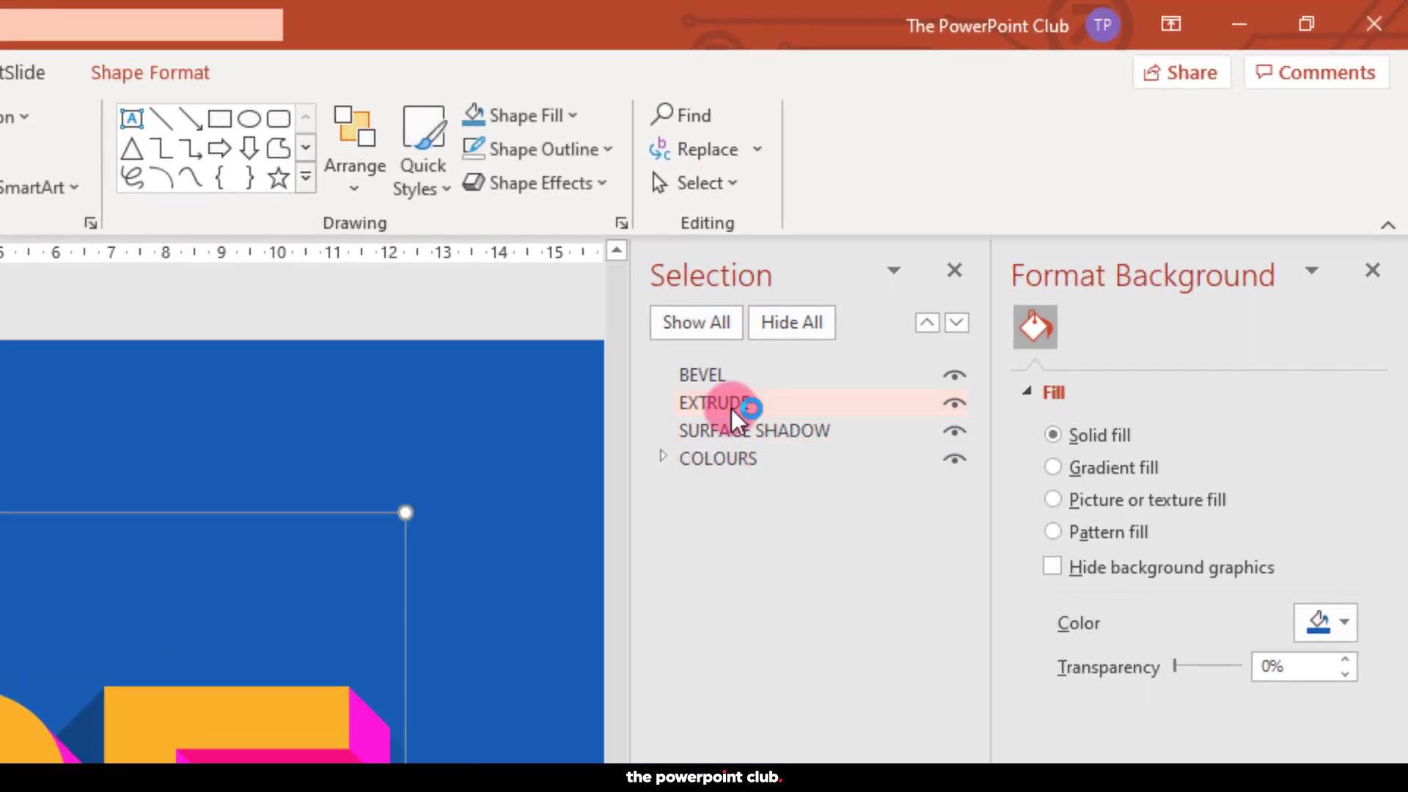
left_click(719, 373)
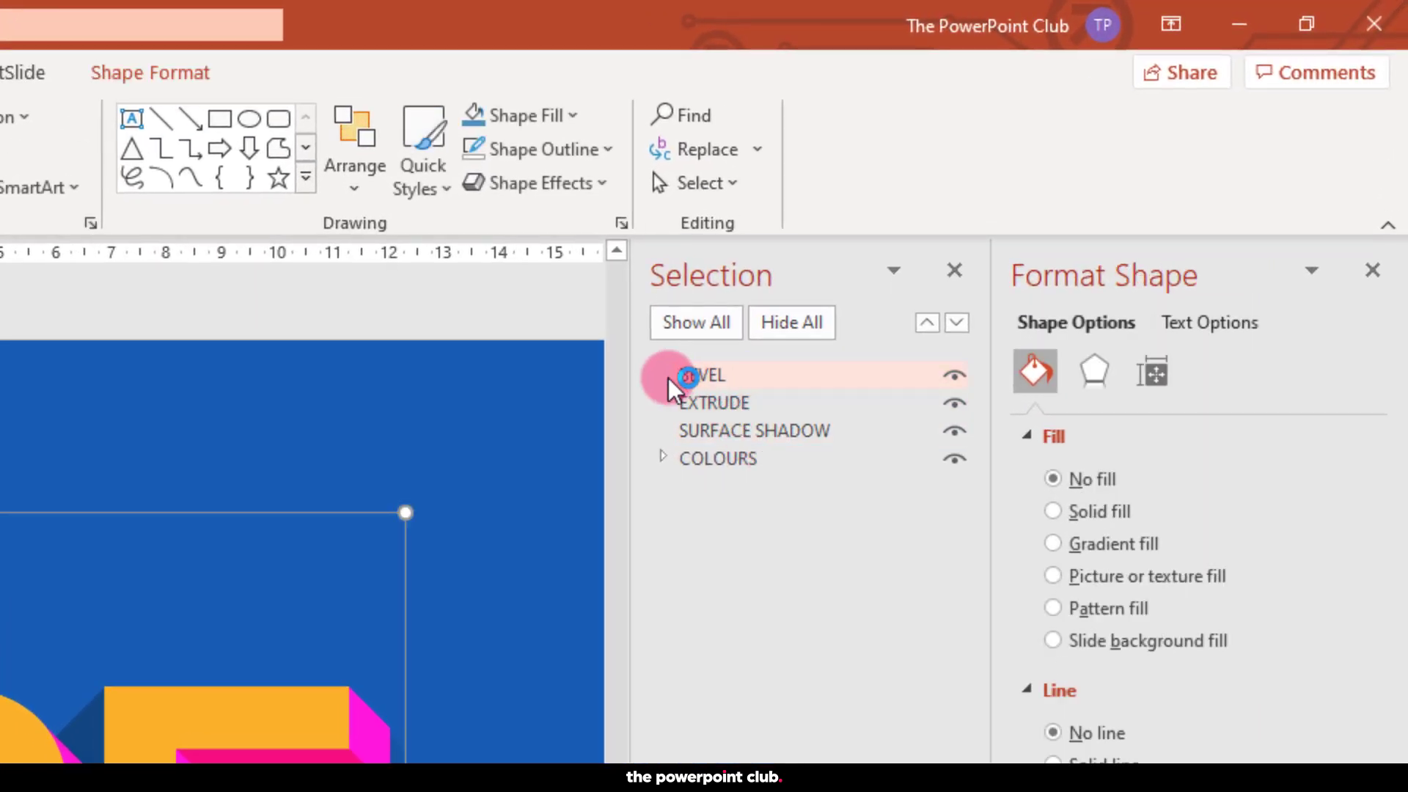
left_click(542, 341)
left_click(719, 371)
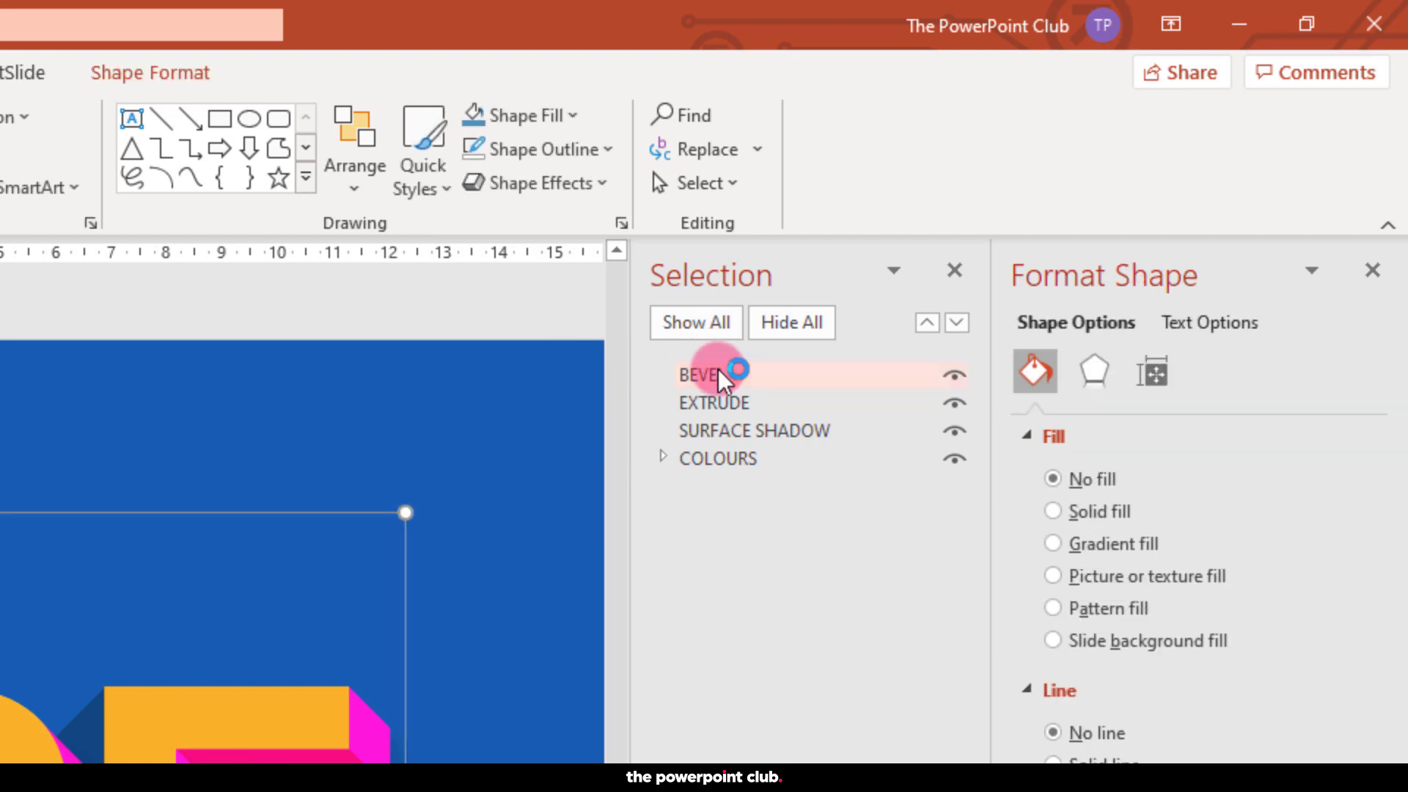
left_click(716, 403, "ctrl")
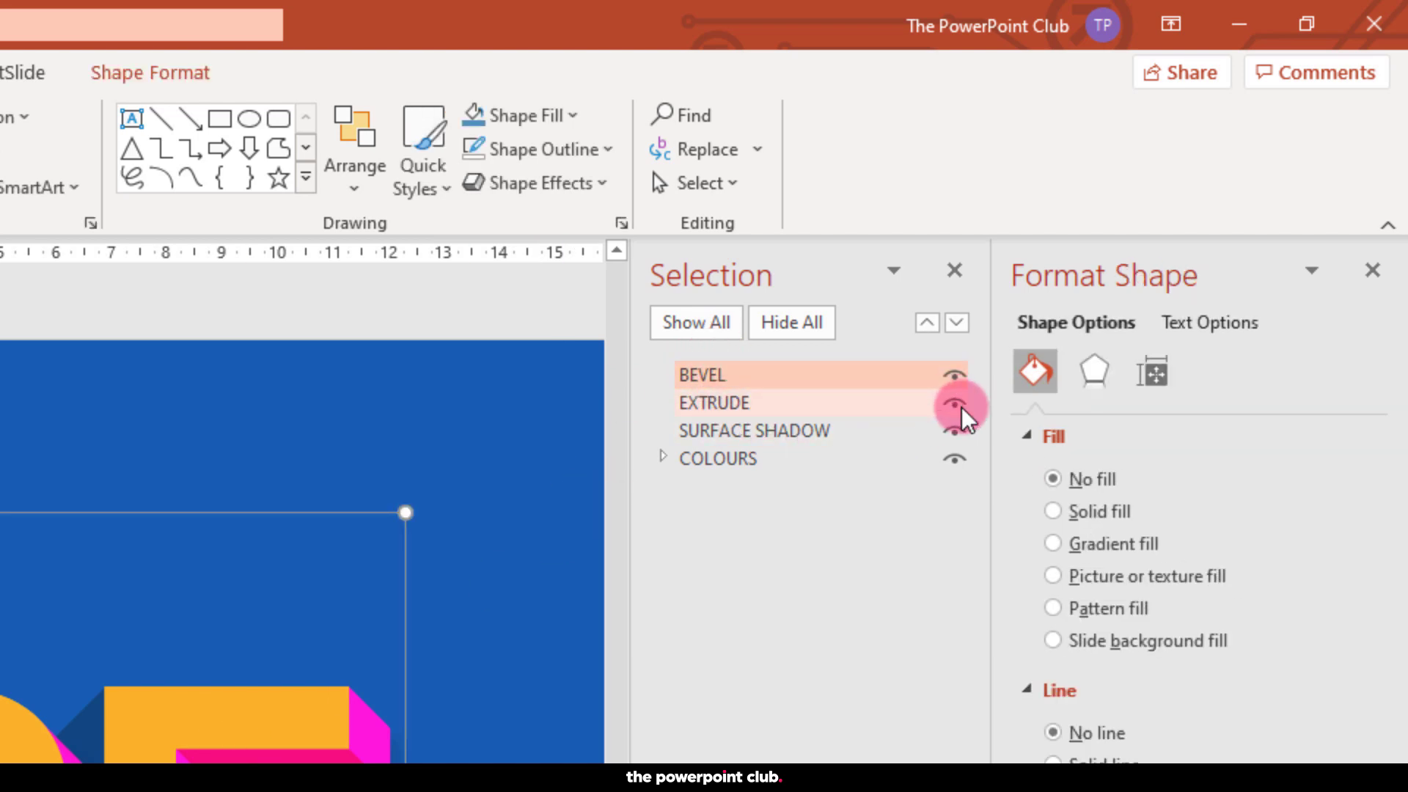
left_click(955, 431)
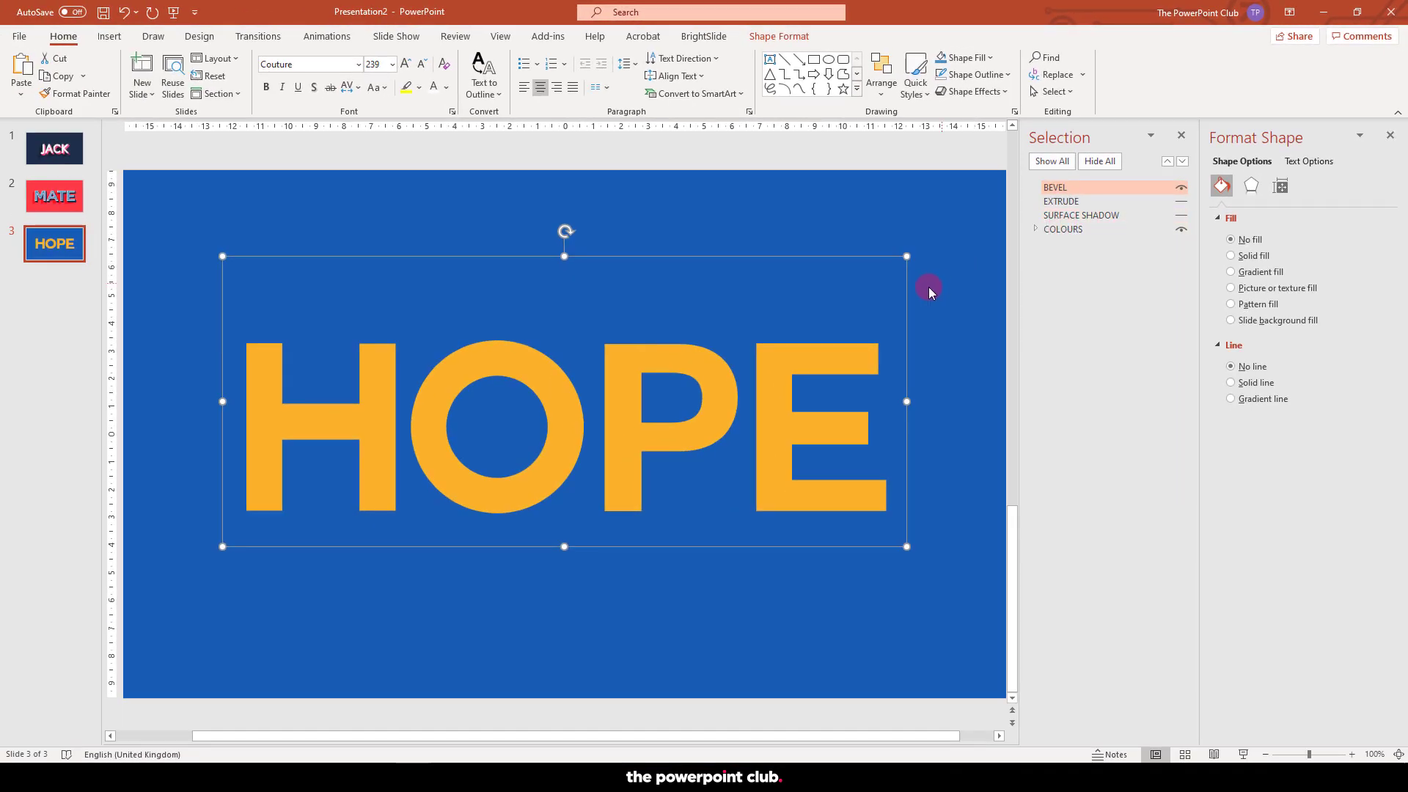
Step: Apply the Angle top bevel to the HOPE text's 3-D format
left_click(1309, 161)
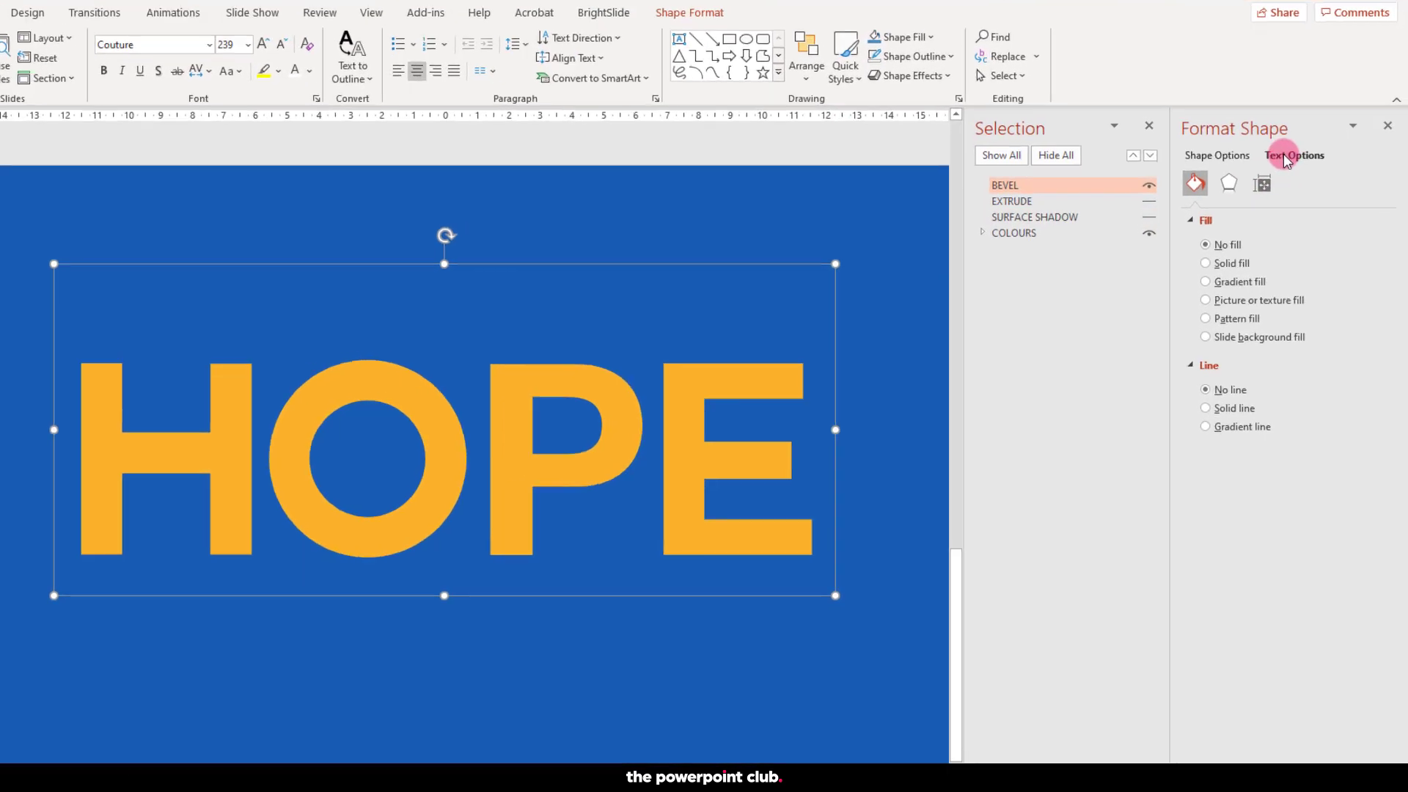
left_click(1250, 186)
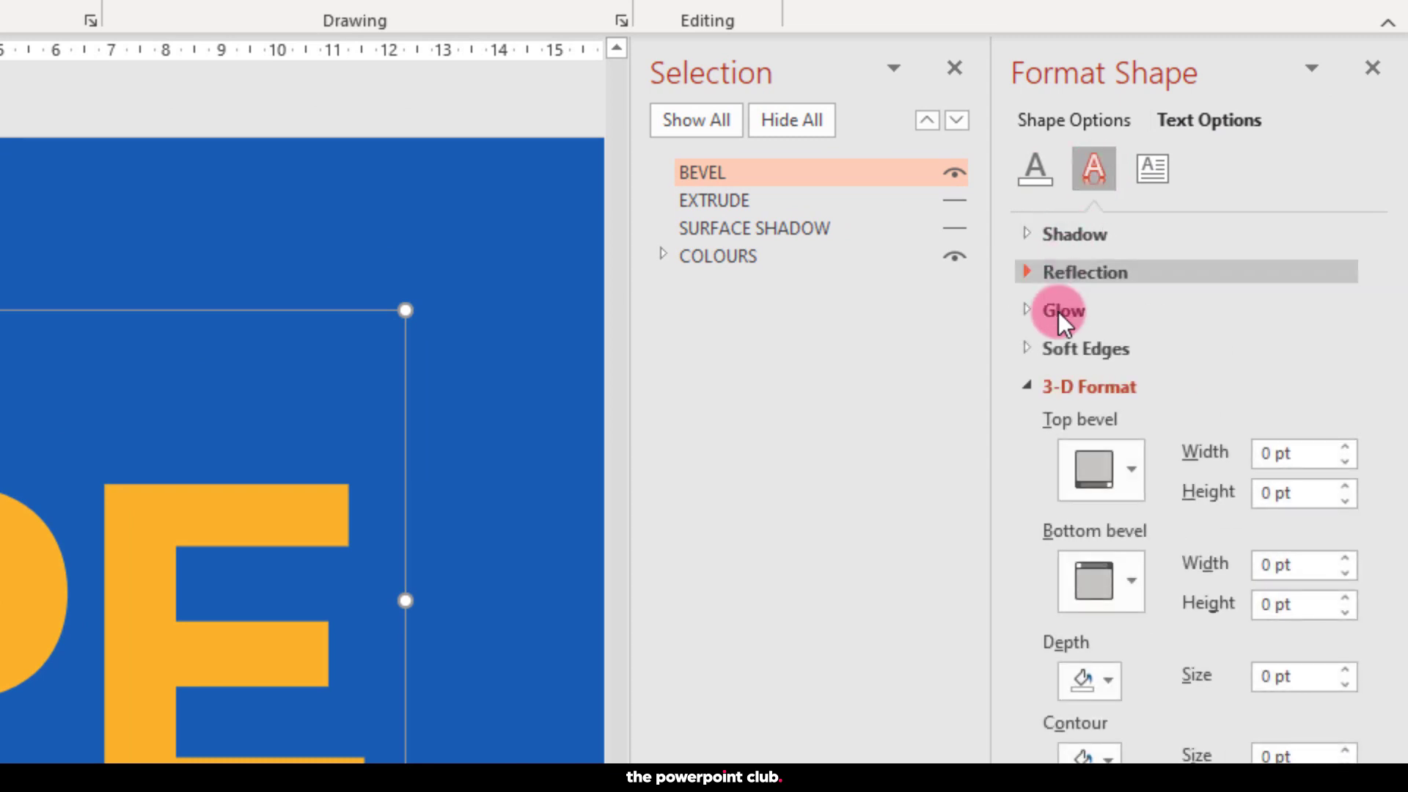
left_click(1131, 477)
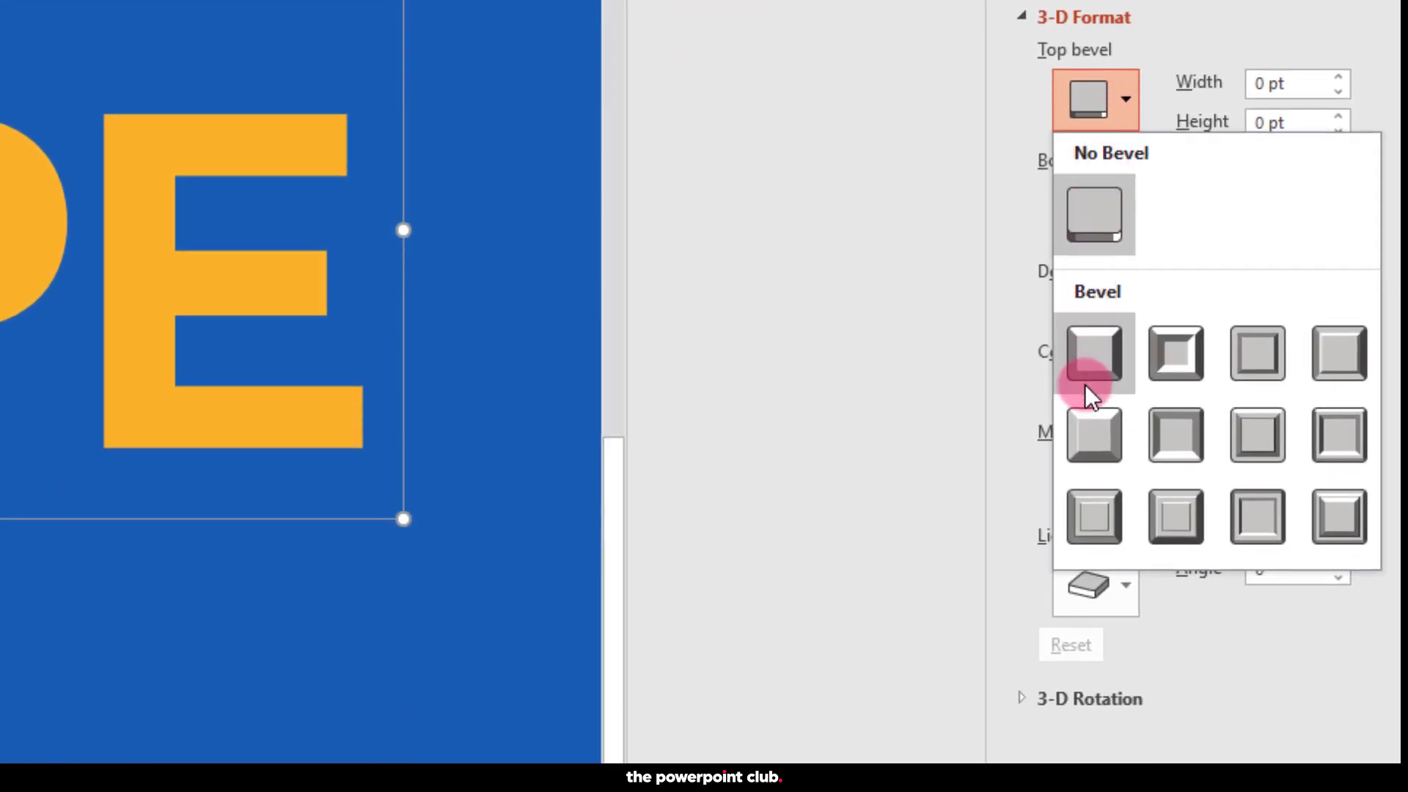
left_click(1094, 437)
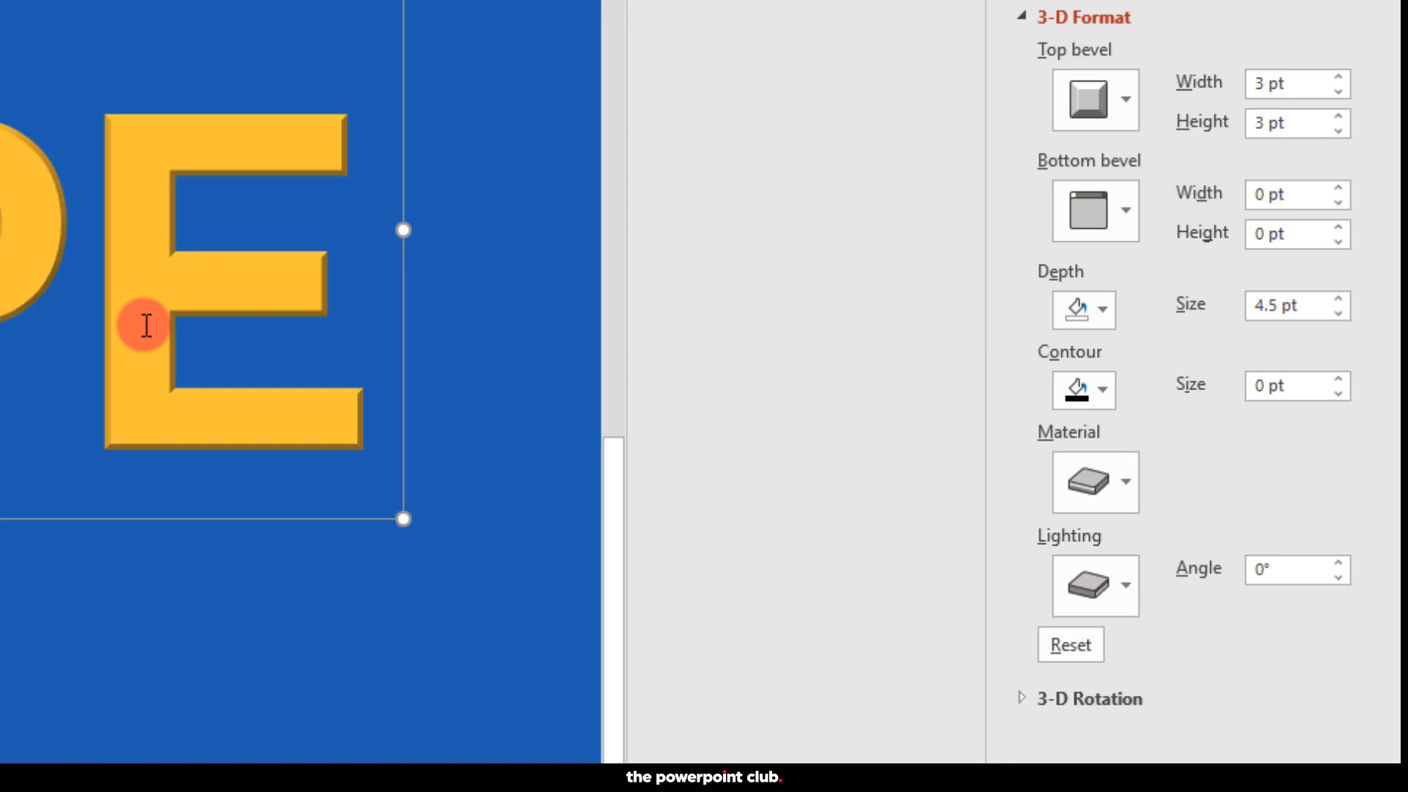
Step: Widen the top bevel from 3 pt to 19 pt
scroll(146, 321, "up", 4)
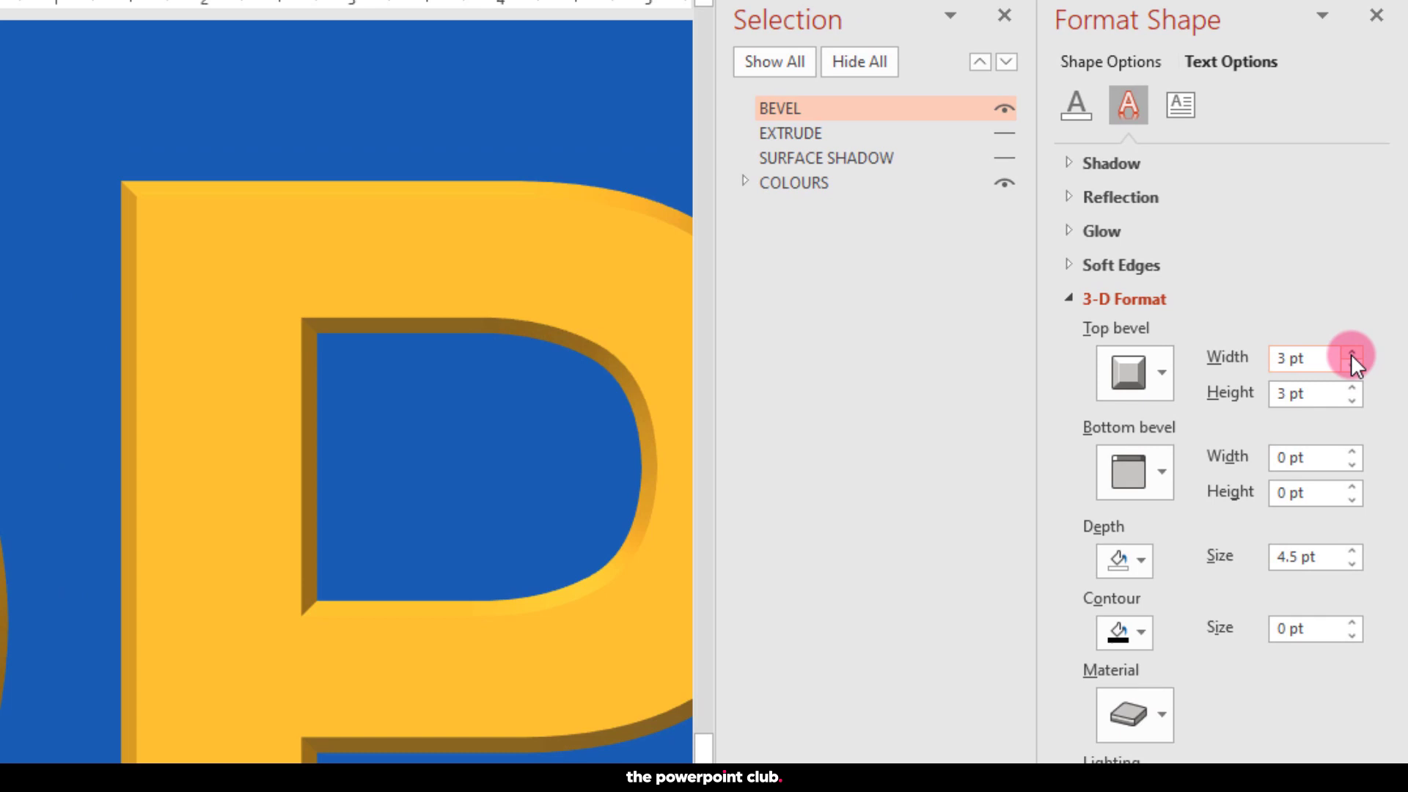
left_click(1351, 353)
left_click(1351, 354)
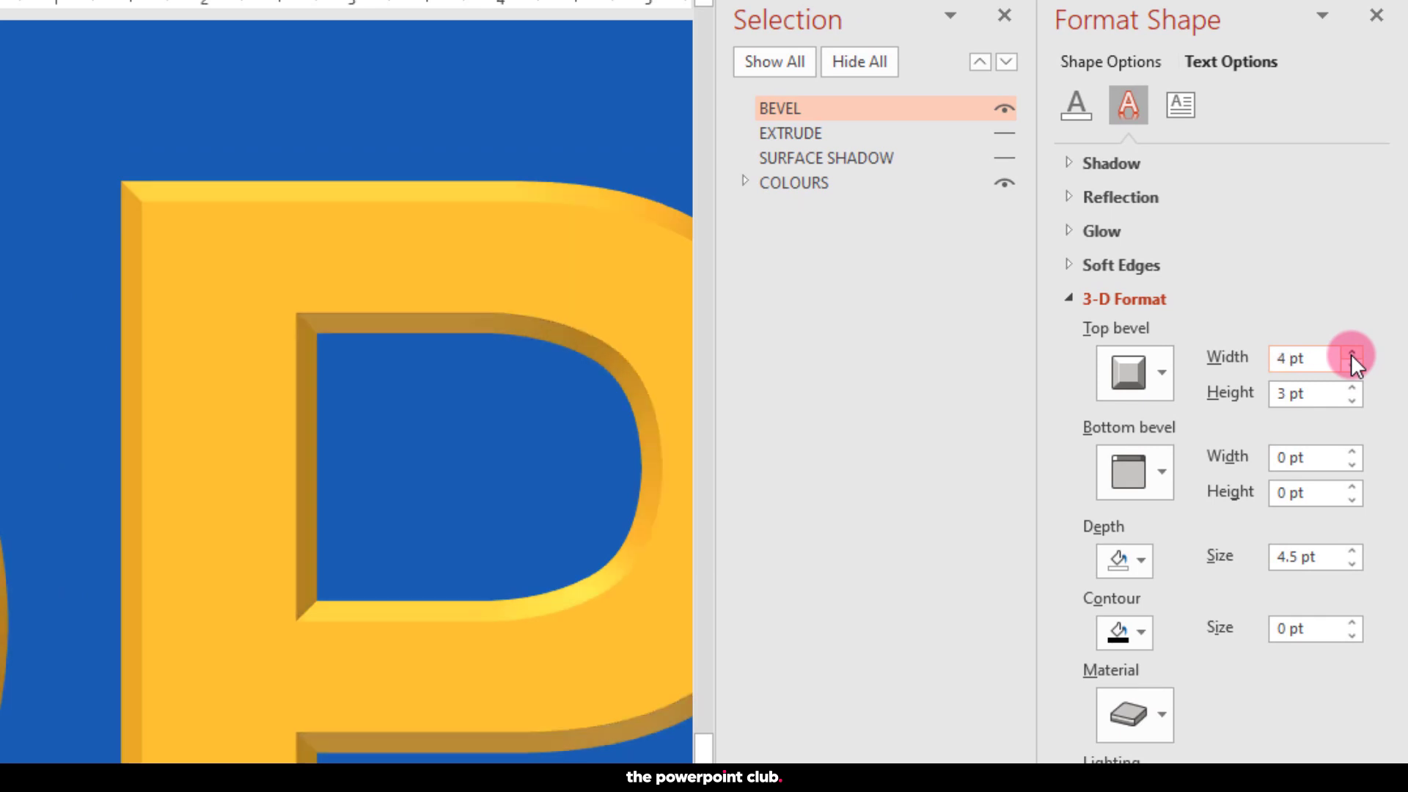
left_click(1351, 353)
left_click(1350, 354)
left_click(1350, 353)
left_click(1350, 353)
left_click(1350, 353)
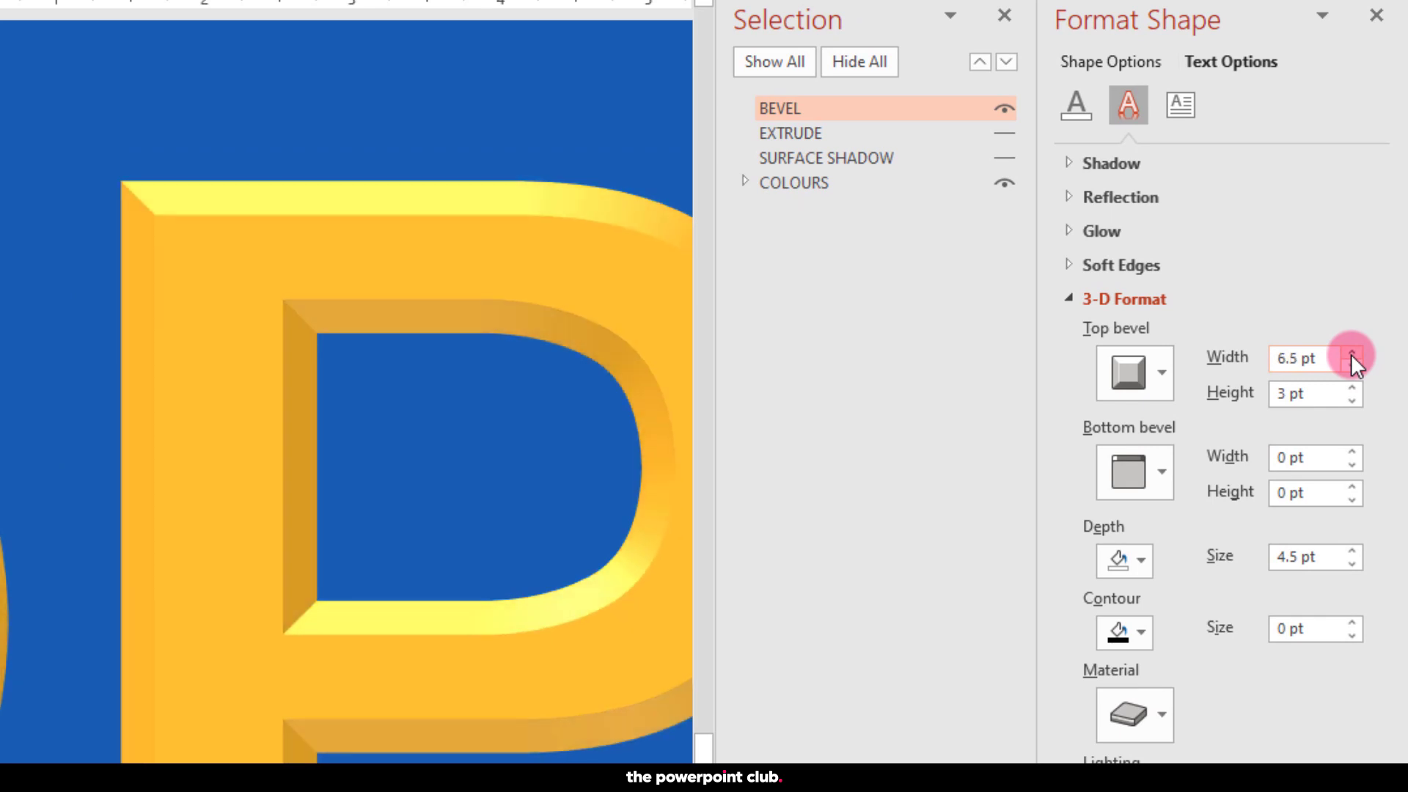
left_click(1351, 354)
left_click(1350, 354)
left_click(1351, 353)
left_click(1351, 353)
left_click(1350, 353)
left_click(1350, 354)
left_click(1351, 353)
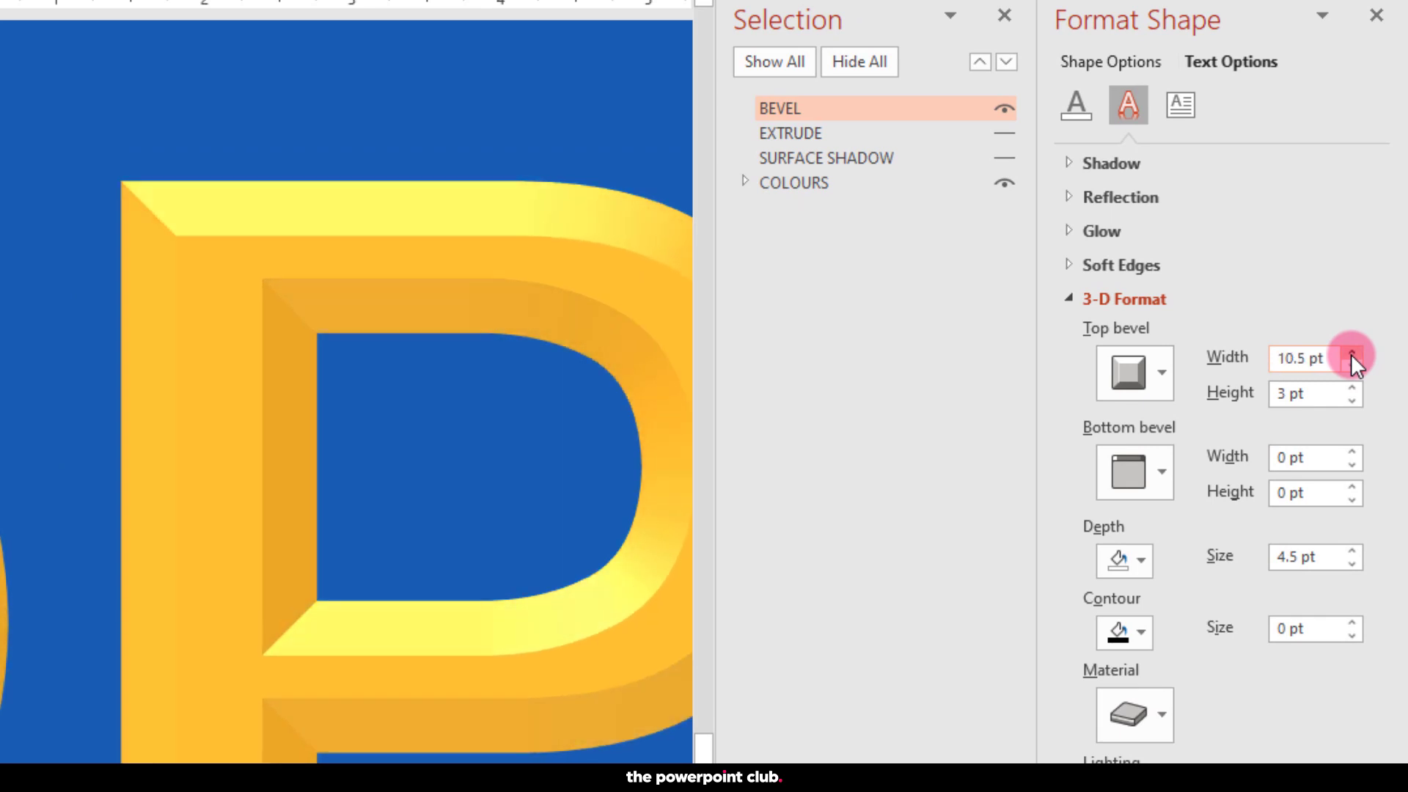
left_click(1350, 354)
left_click(1350, 353)
left_click(1350, 354)
left_click(1350, 353)
left_click(1350, 353)
left_click(1350, 354)
left_click(1351, 353)
left_click(1350, 353)
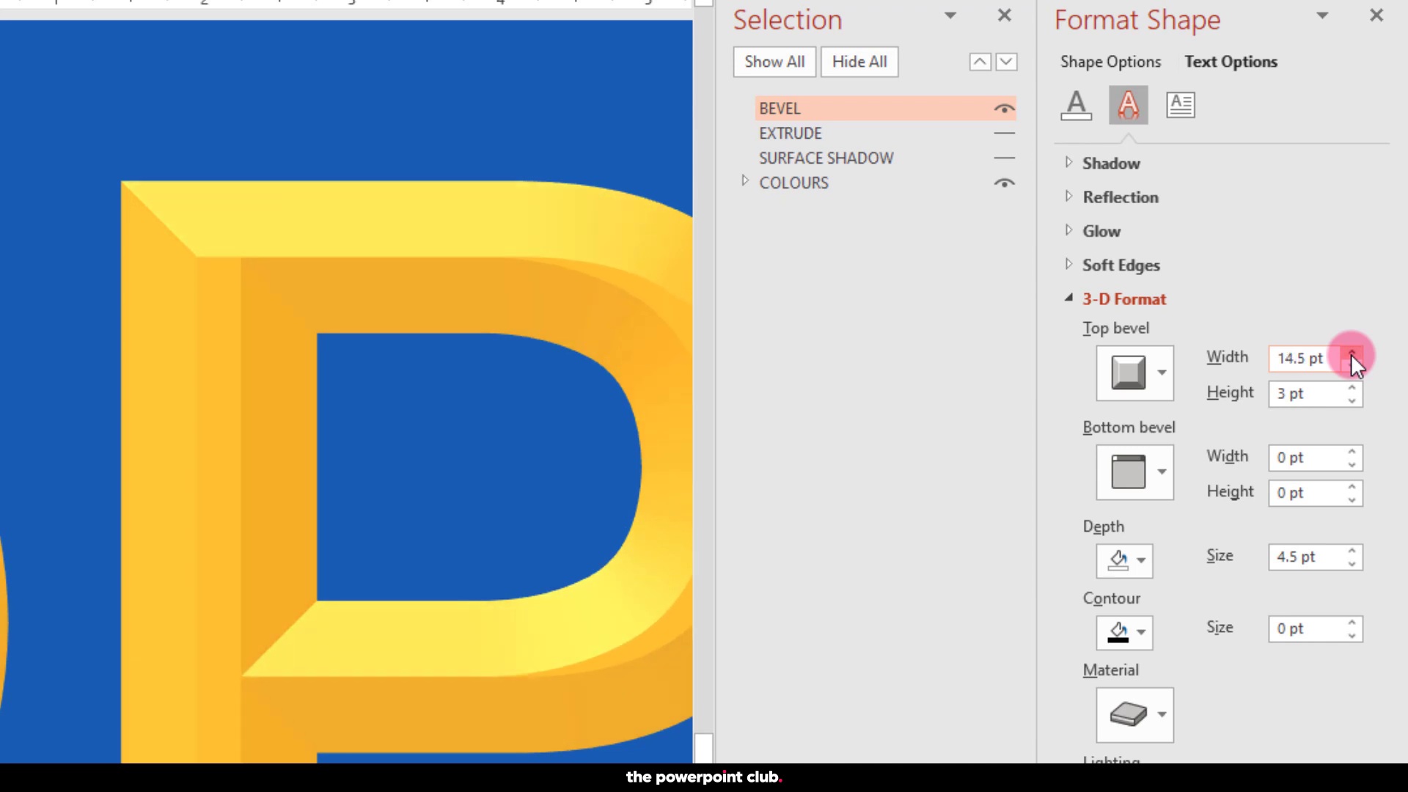
left_click(1351, 353)
left_click(1351, 353)
left_click(1351, 354)
left_click(1350, 353)
left_click(1350, 353)
left_click(1350, 354)
left_click(1350, 353)
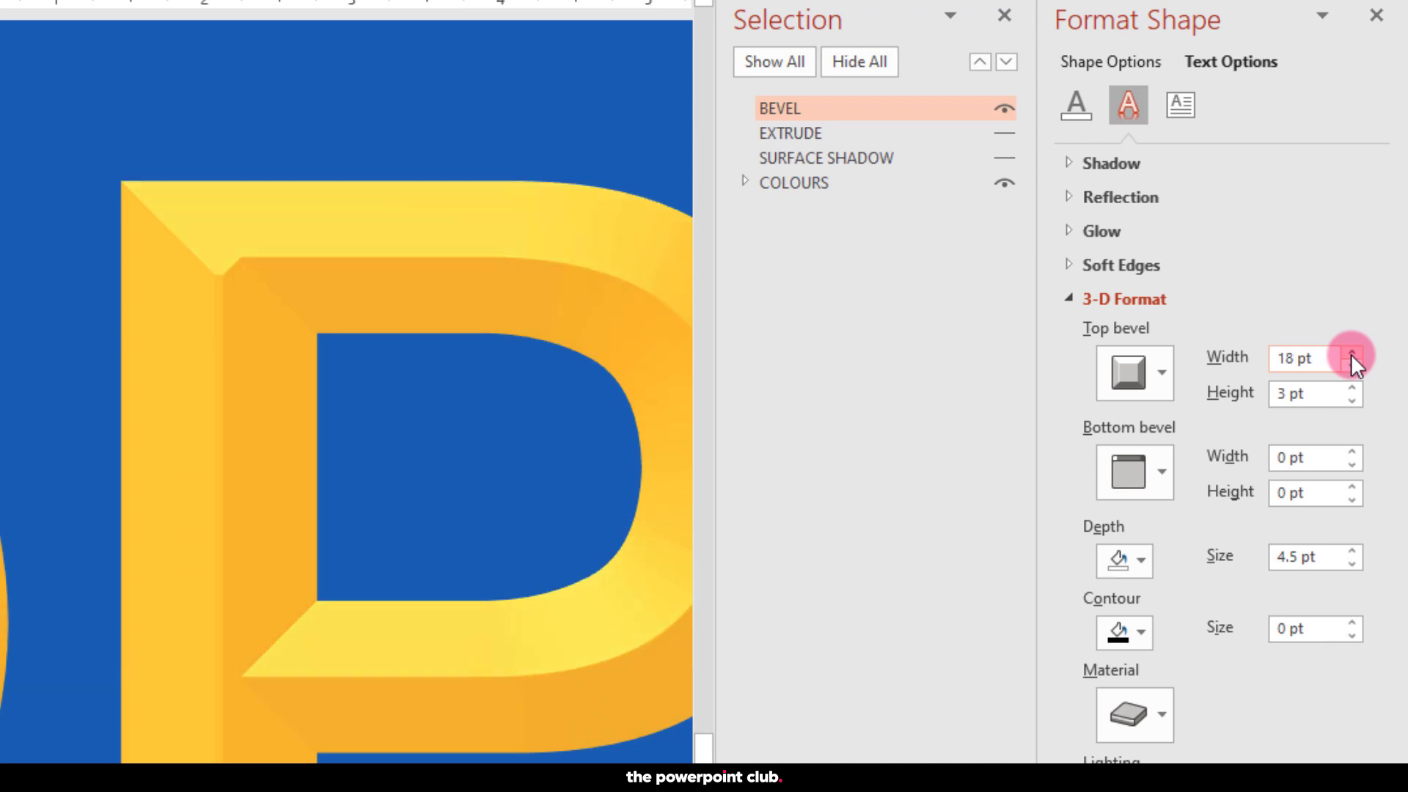
left_click(1350, 354)
left_click(1351, 354)
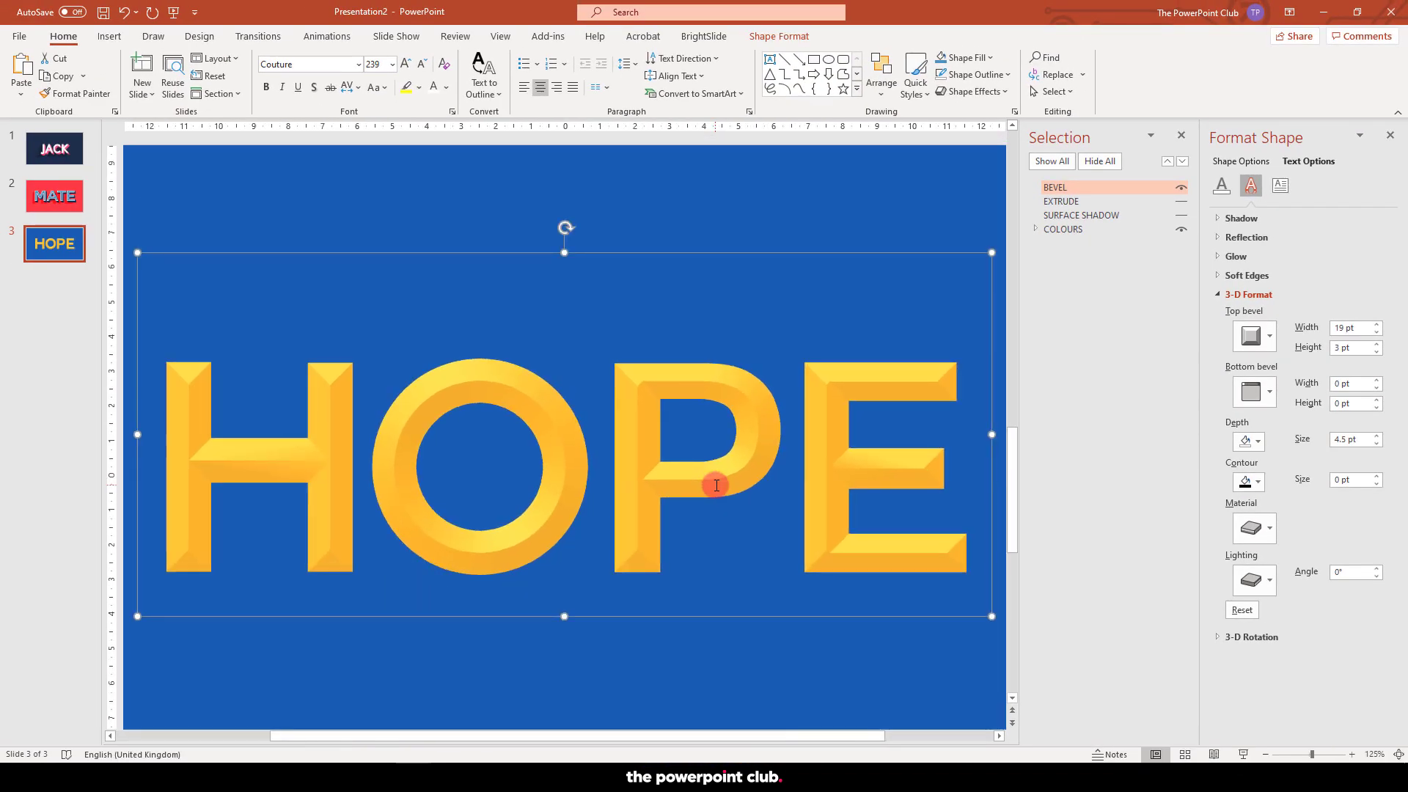
Step: Unhide the EXTRUDE and SURFACE SHADOW layers behind HOPE, then deselect the text box
scroll(716, 485, "down", 2)
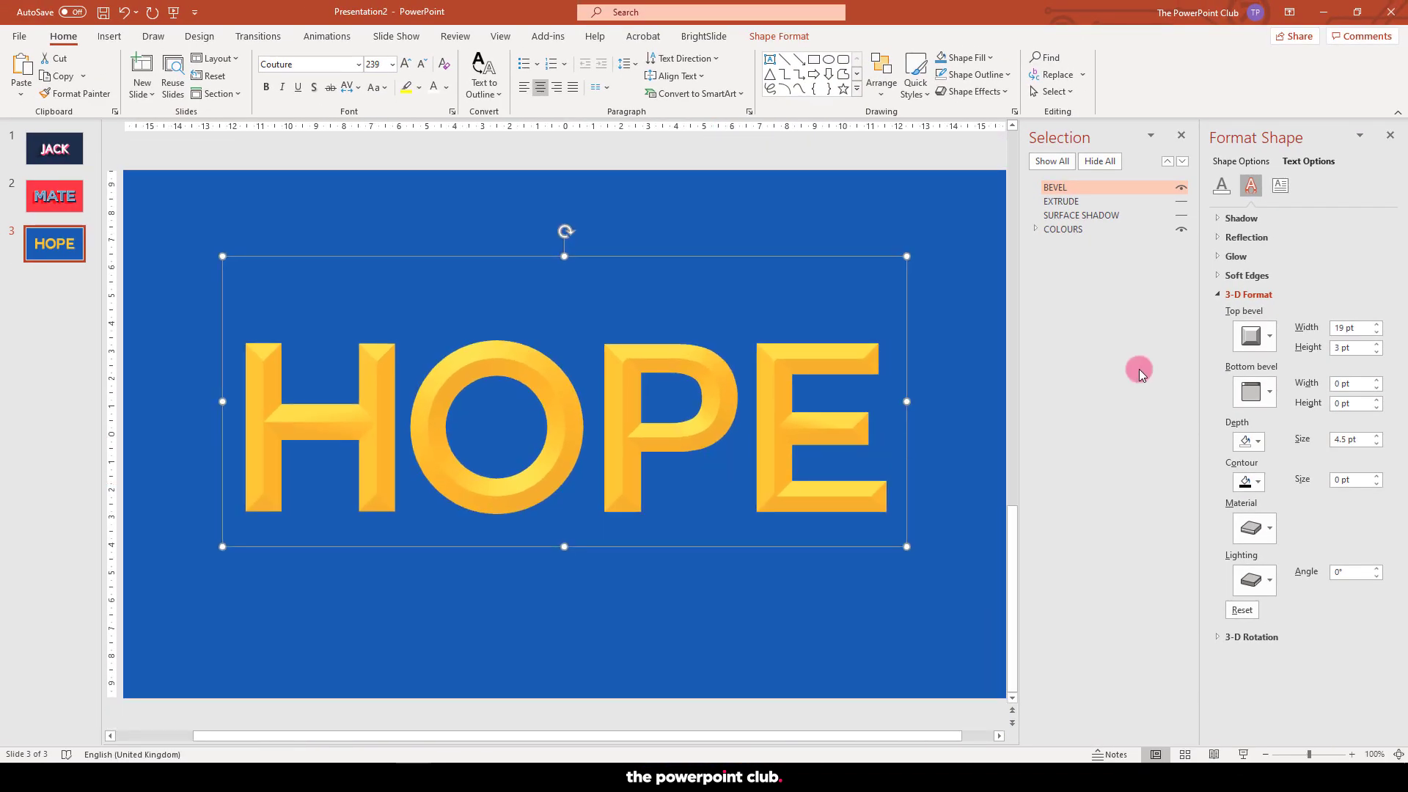
left_click(1181, 201)
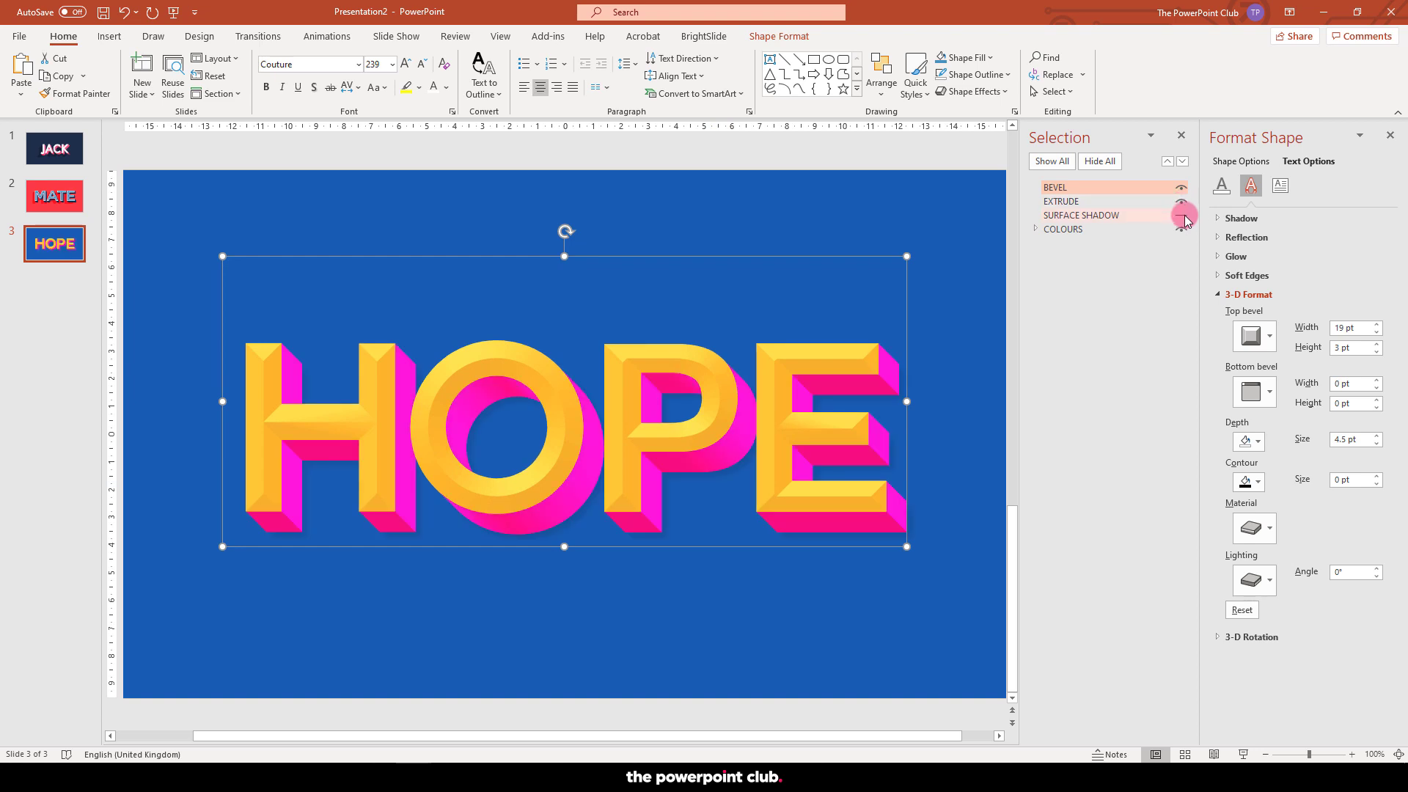
left_click(1181, 215)
left_click(851, 170)
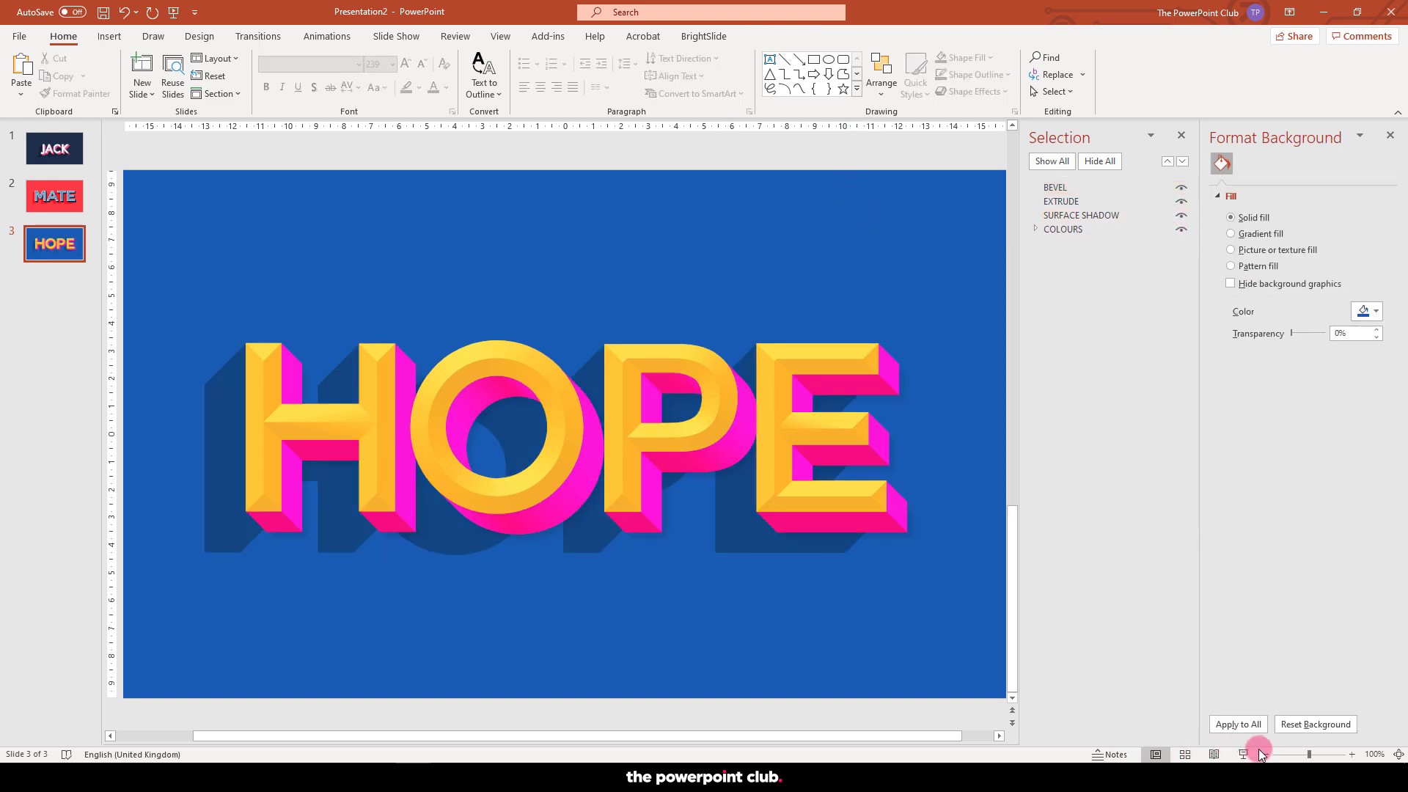